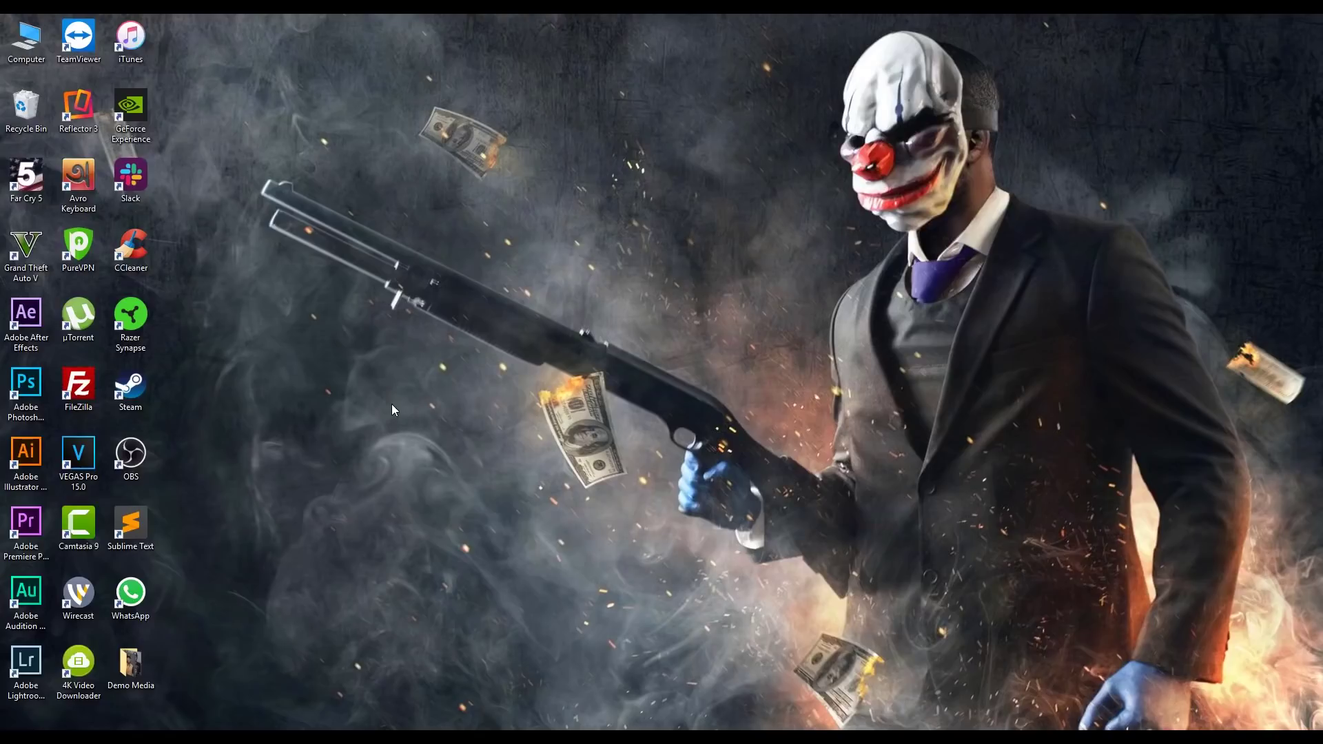
Step: Launch Adobe Premiere Pro CC 2018 from its desktop shortcut
double_click(27, 526)
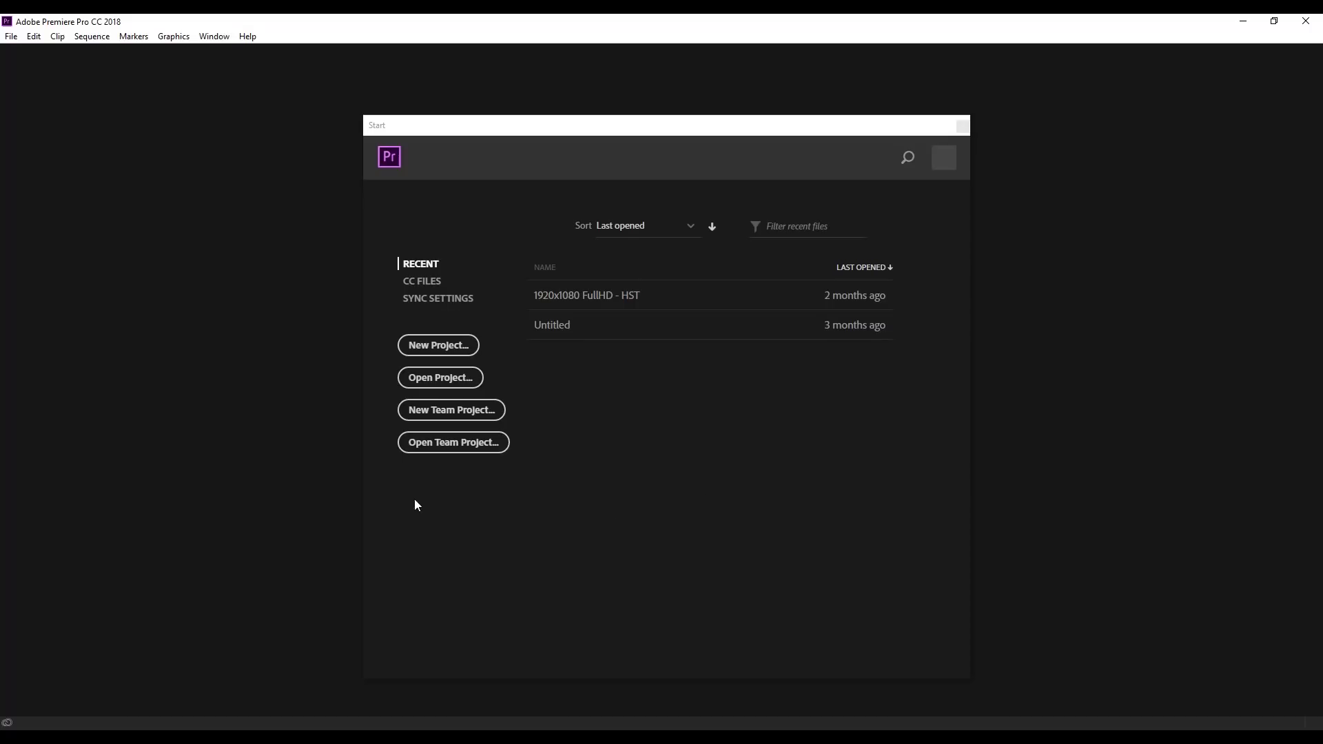
Step: Create a new project named 'Demo' with its location set to the Desktop
click(452, 351)
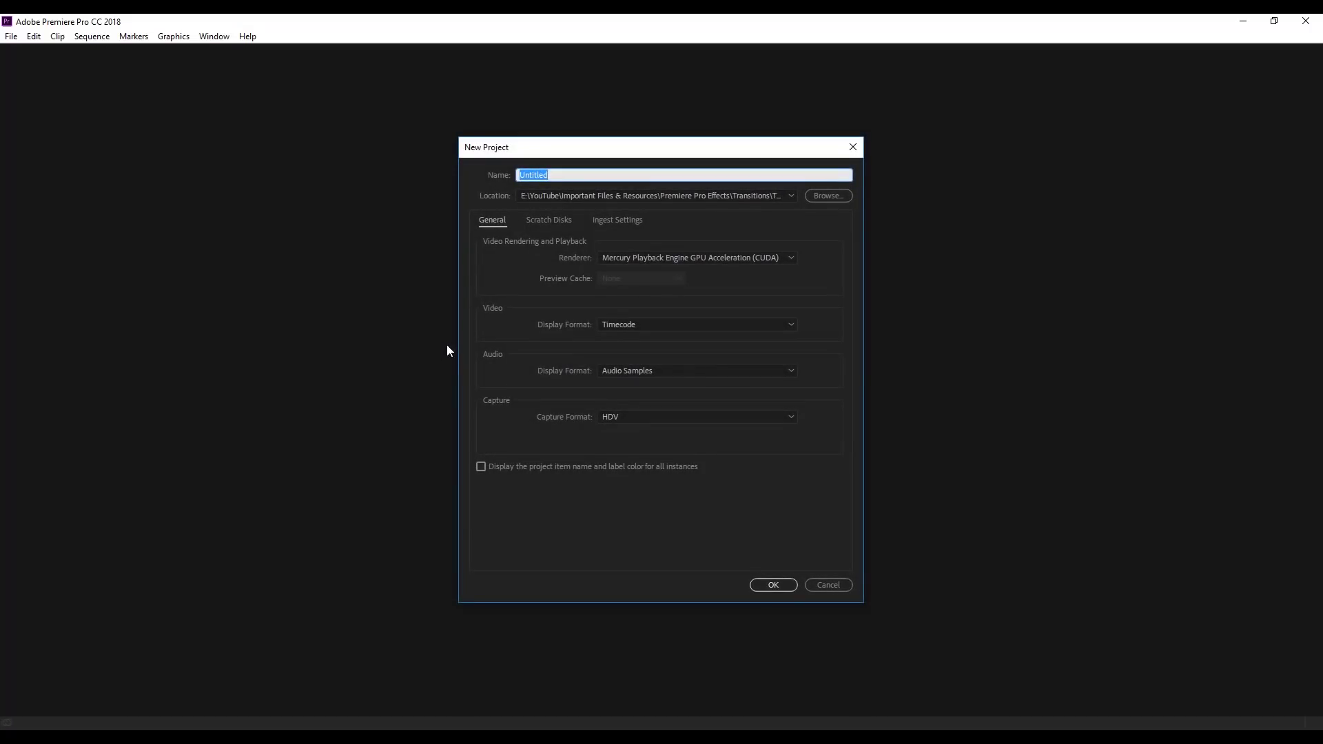
click(571, 171)
double_click(529, 176)
text(Demo)
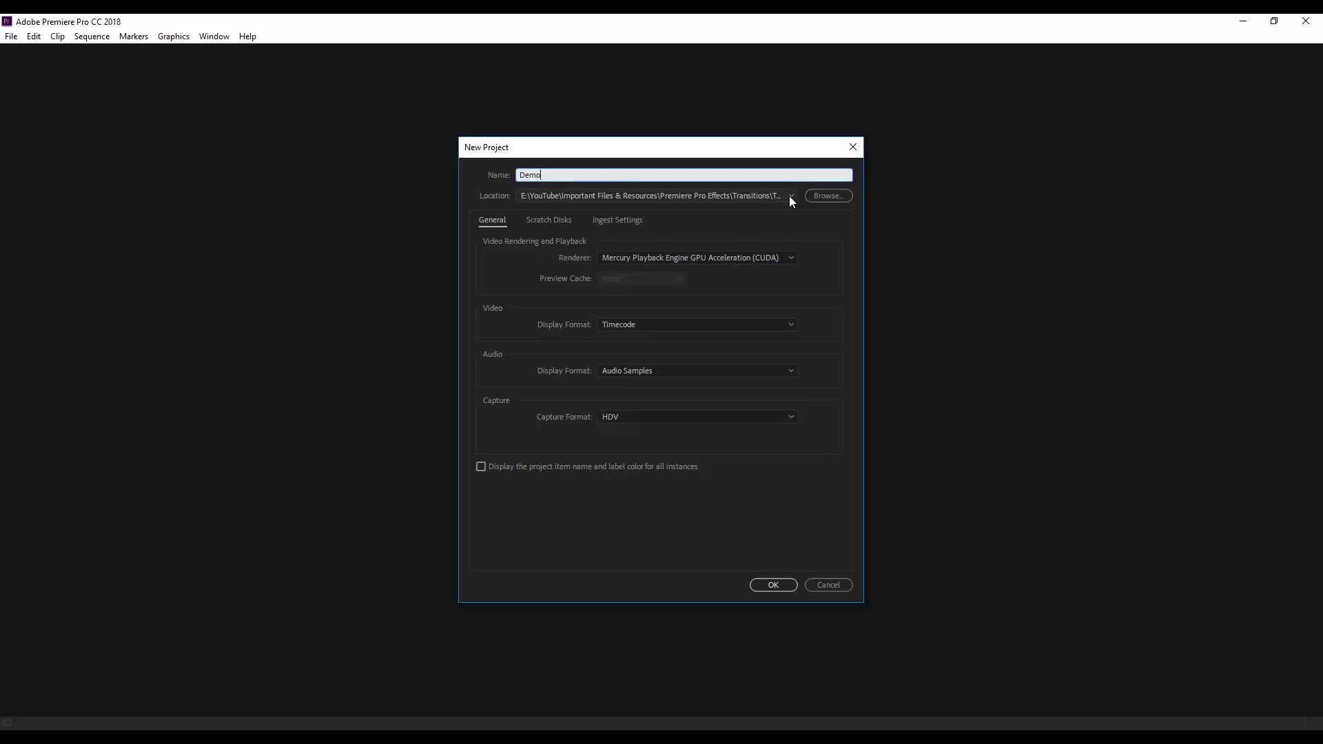
click(831, 197)
click(515, 338)
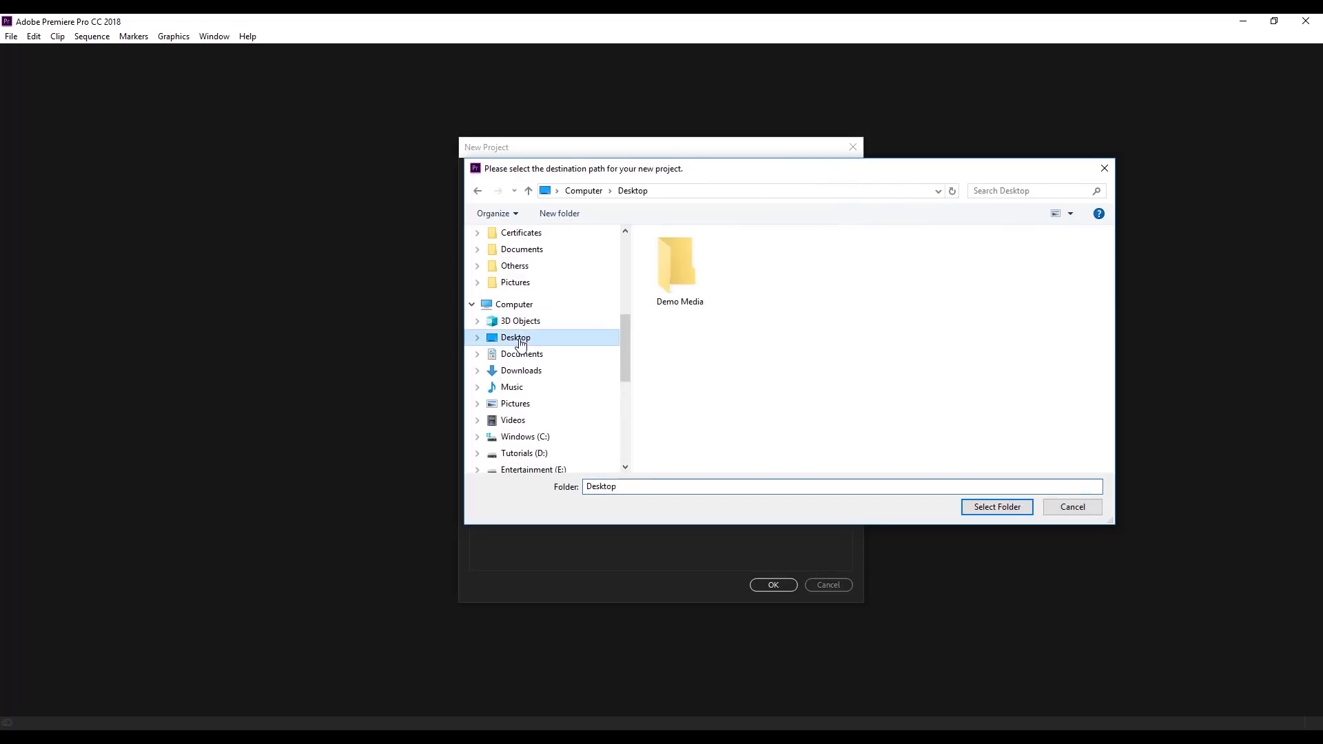
click(999, 508)
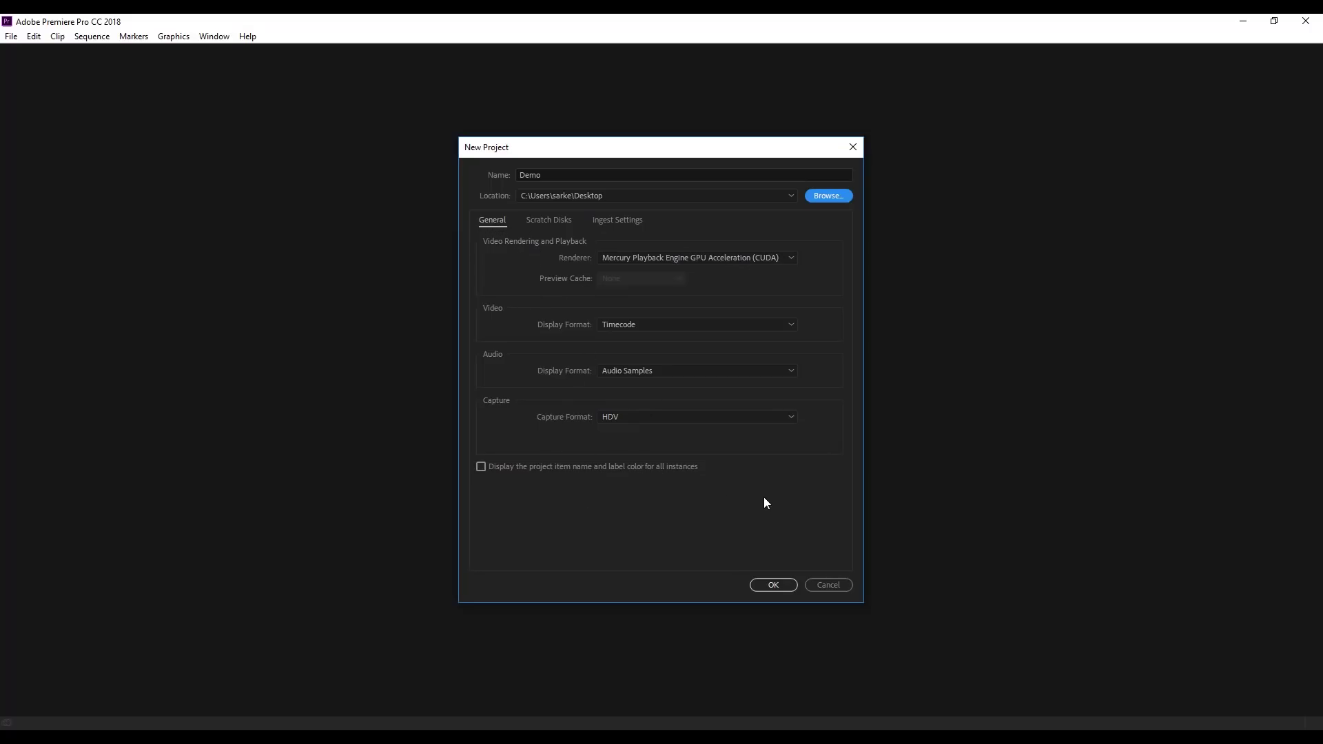
click(770, 584)
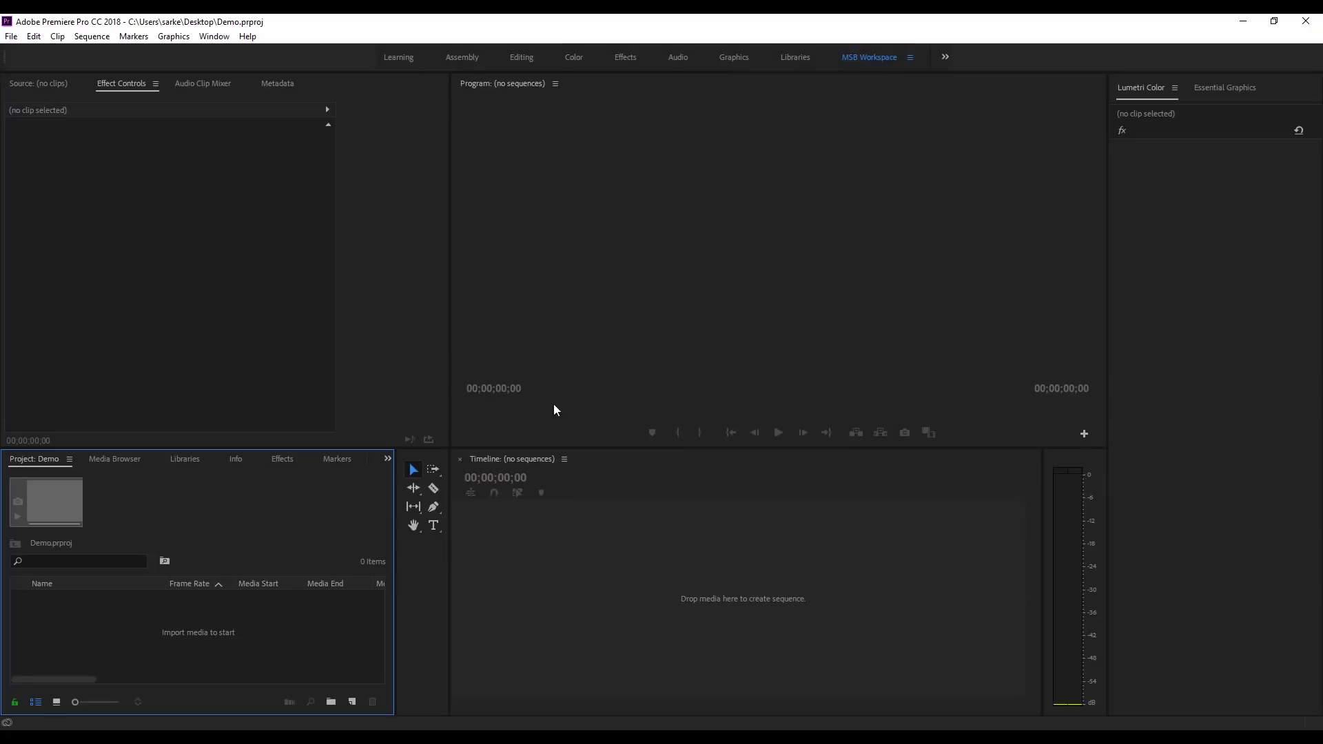
click(722, 208)
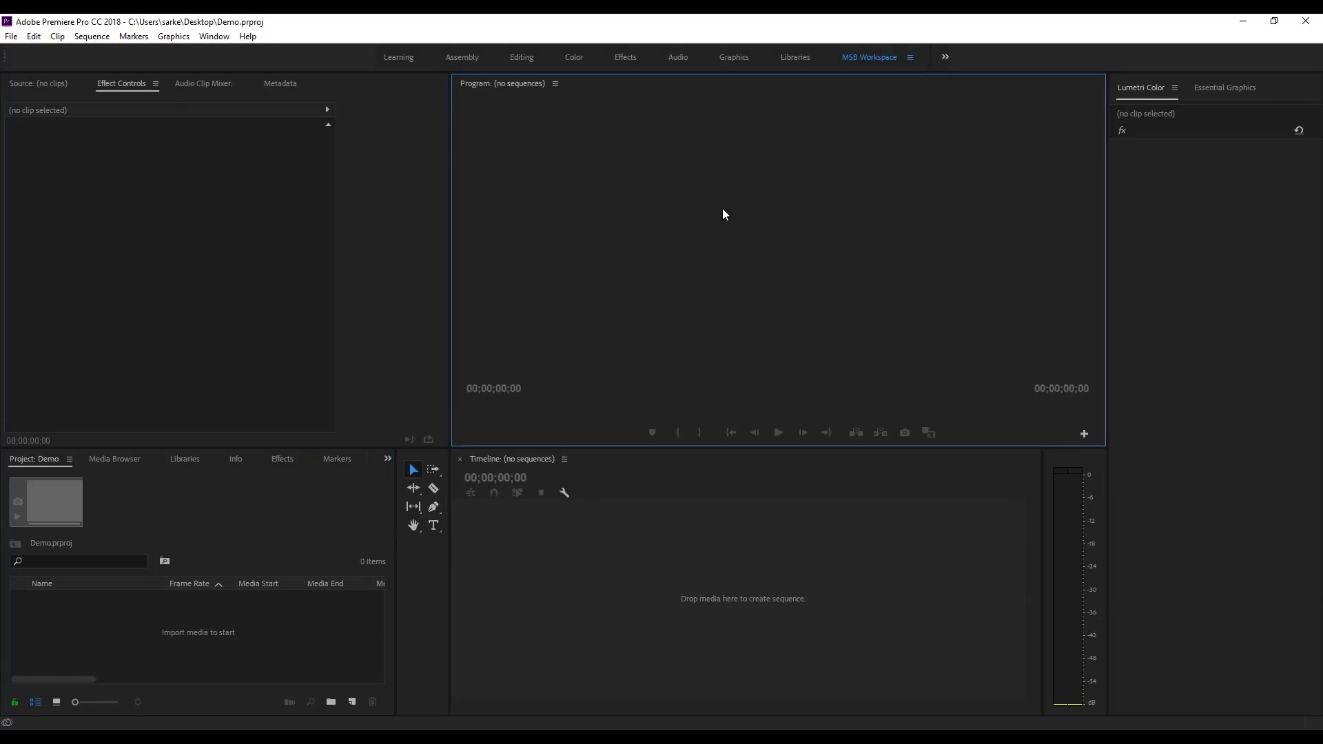
click(237, 235)
click(357, 605)
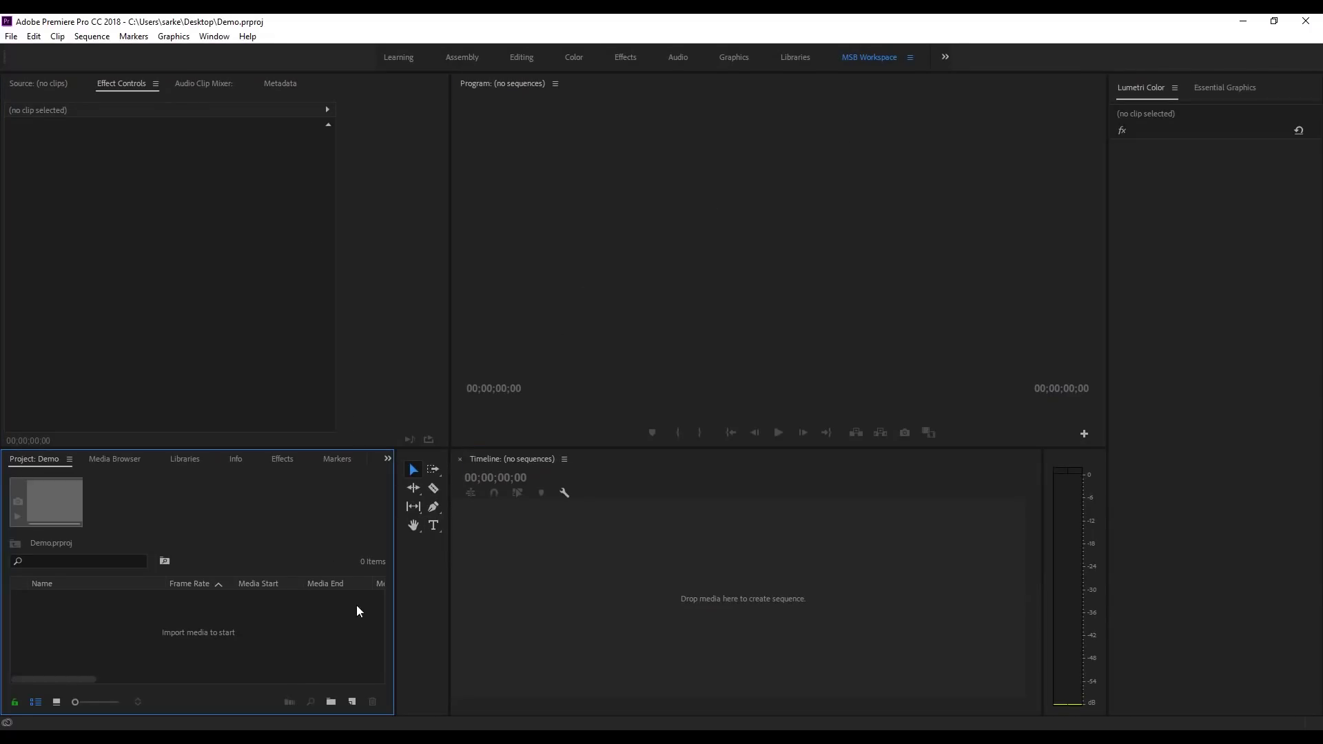
click(646, 591)
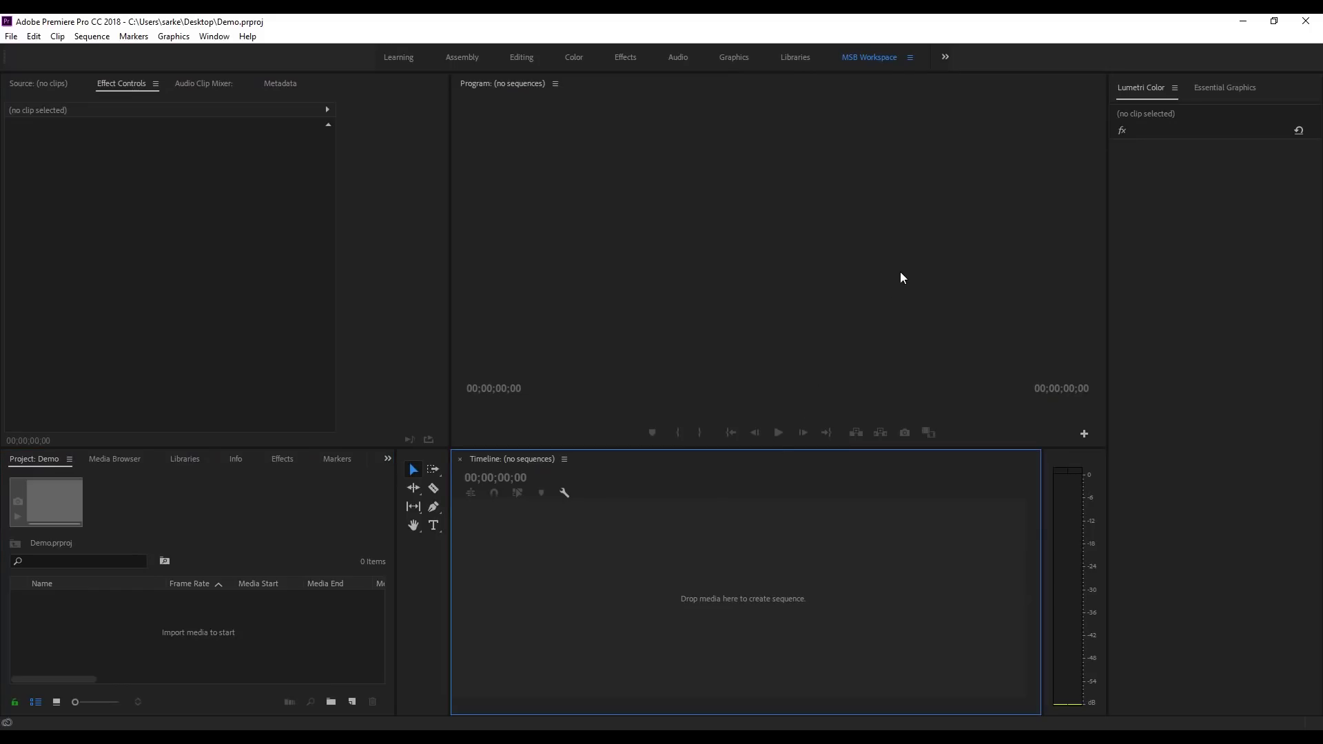
click(827, 270)
click(244, 246)
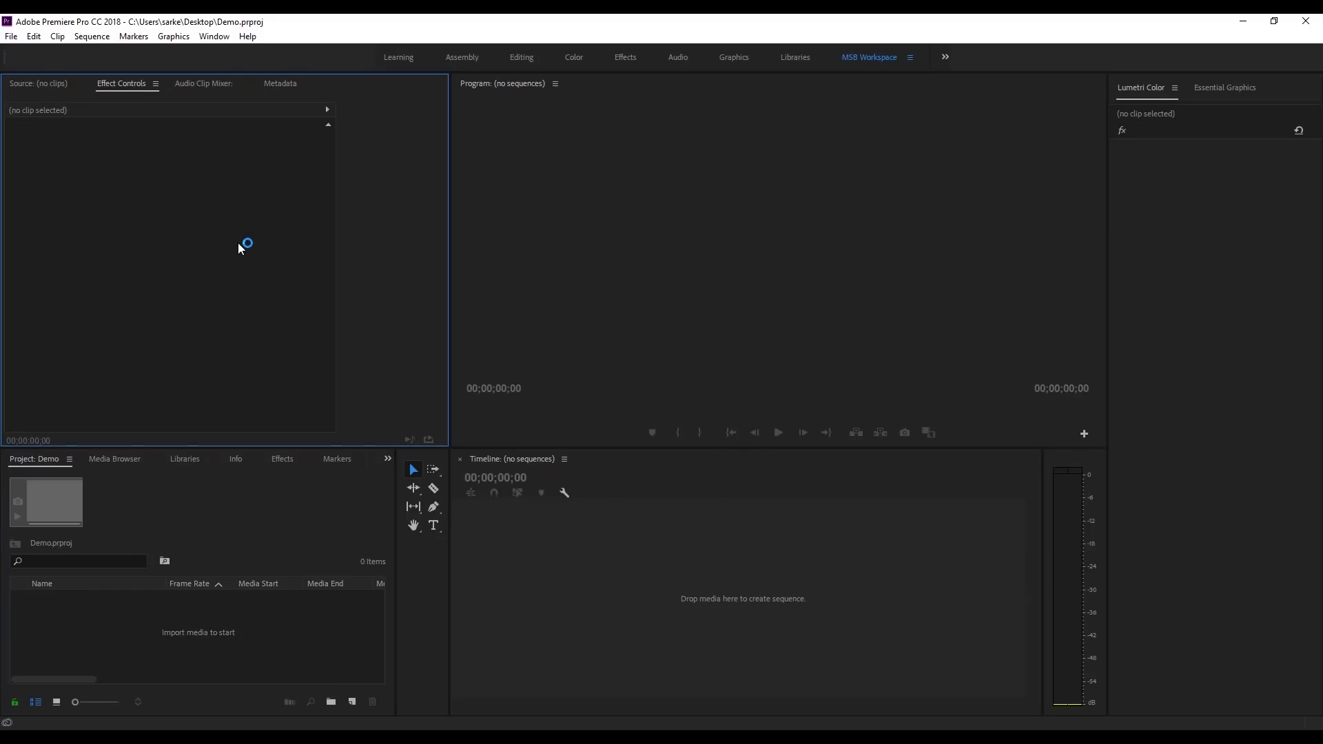
click(287, 631)
click(654, 609)
click(700, 280)
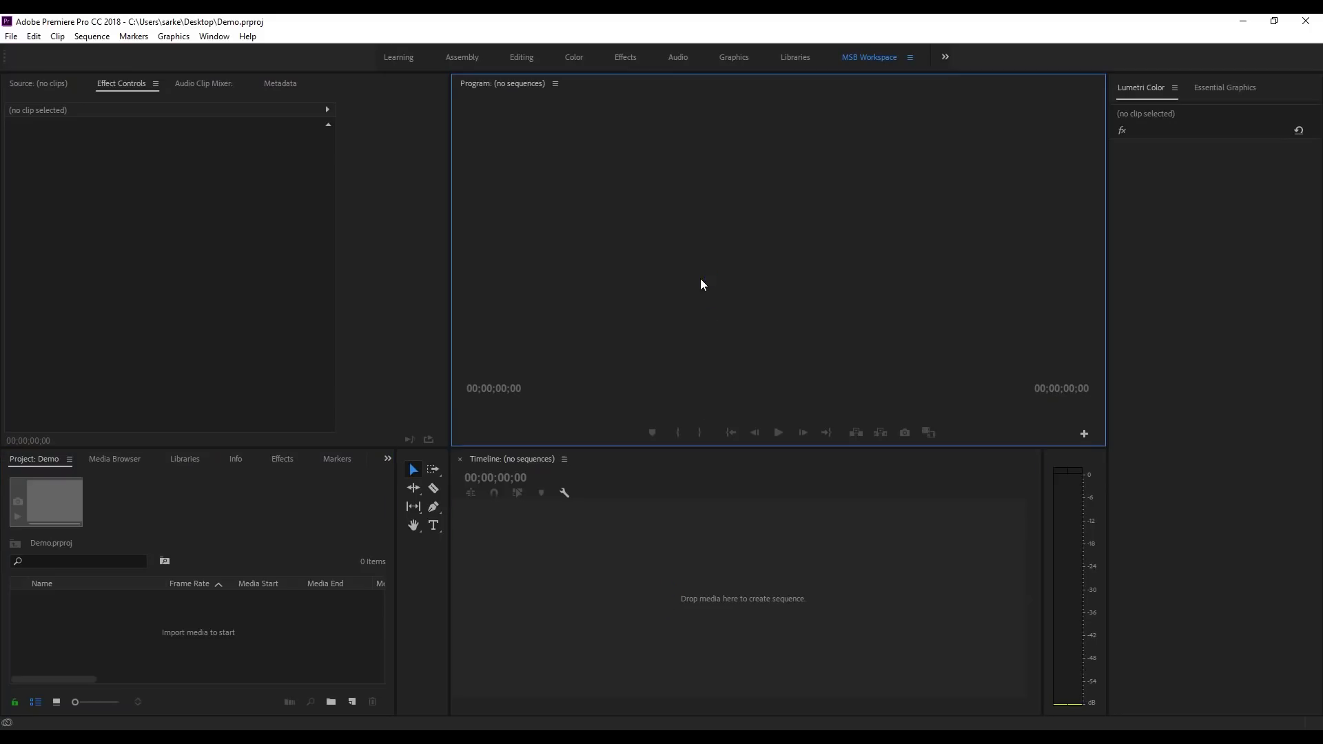
click(230, 541)
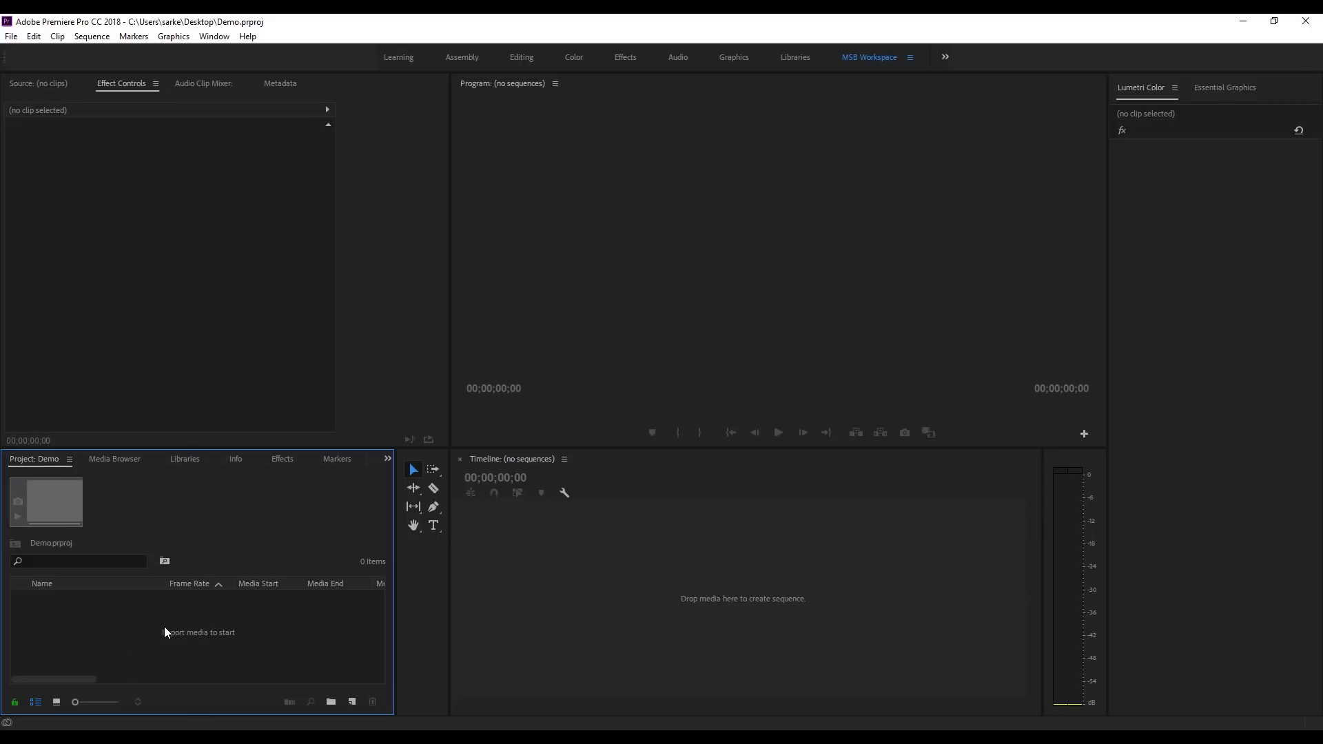
click(114, 460)
click(179, 460)
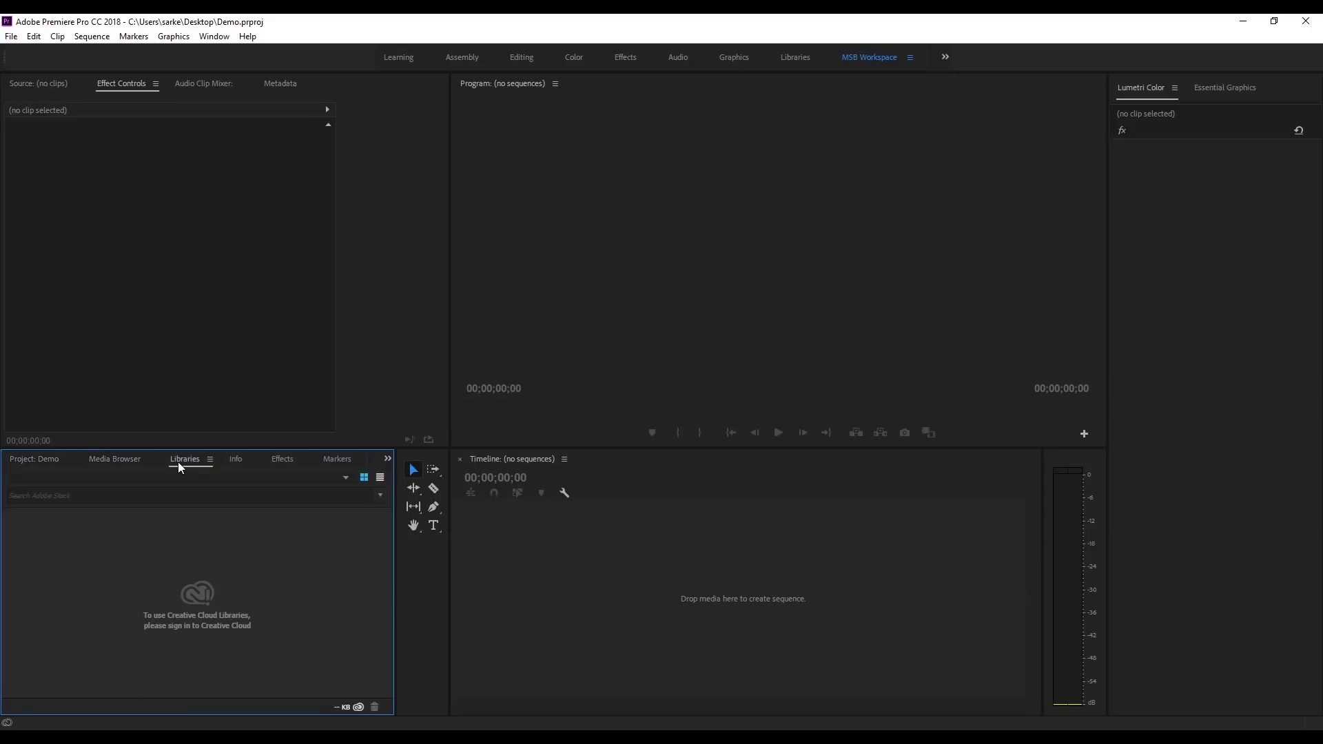
click(233, 460)
click(282, 461)
click(336, 461)
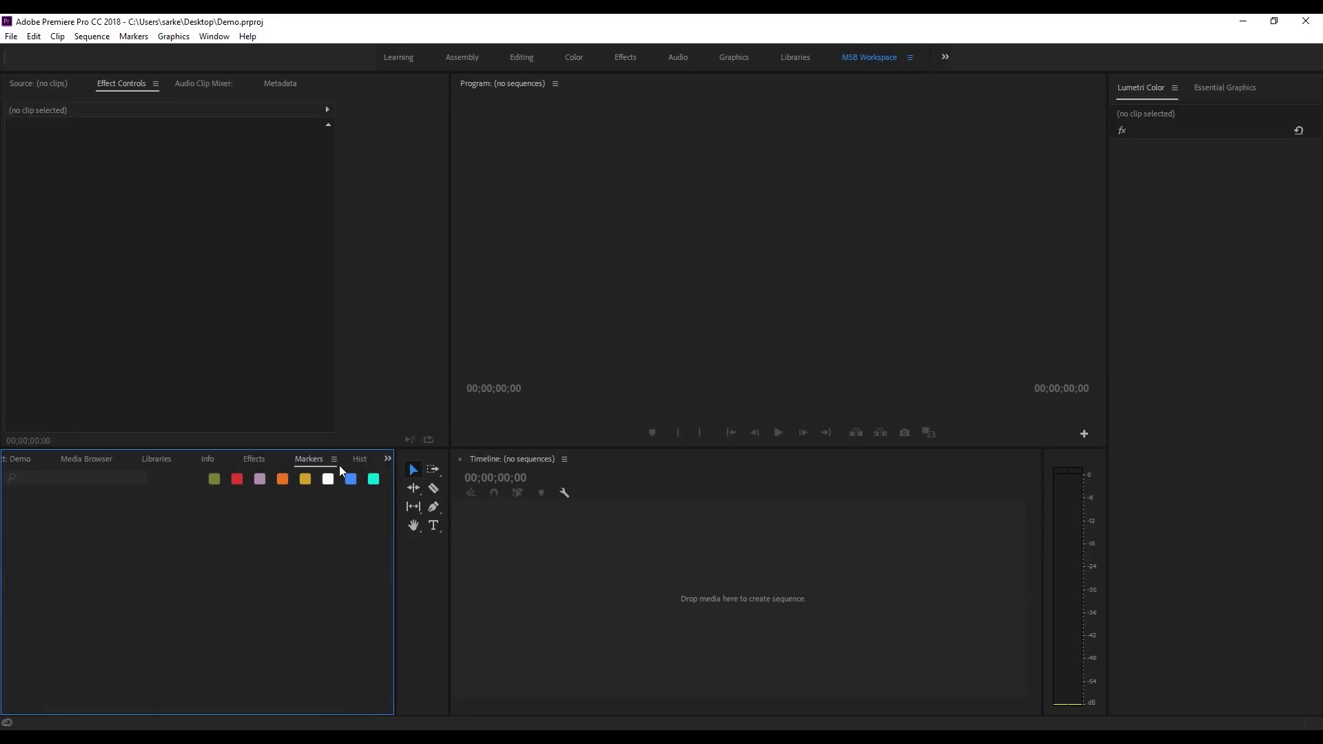
click(388, 459)
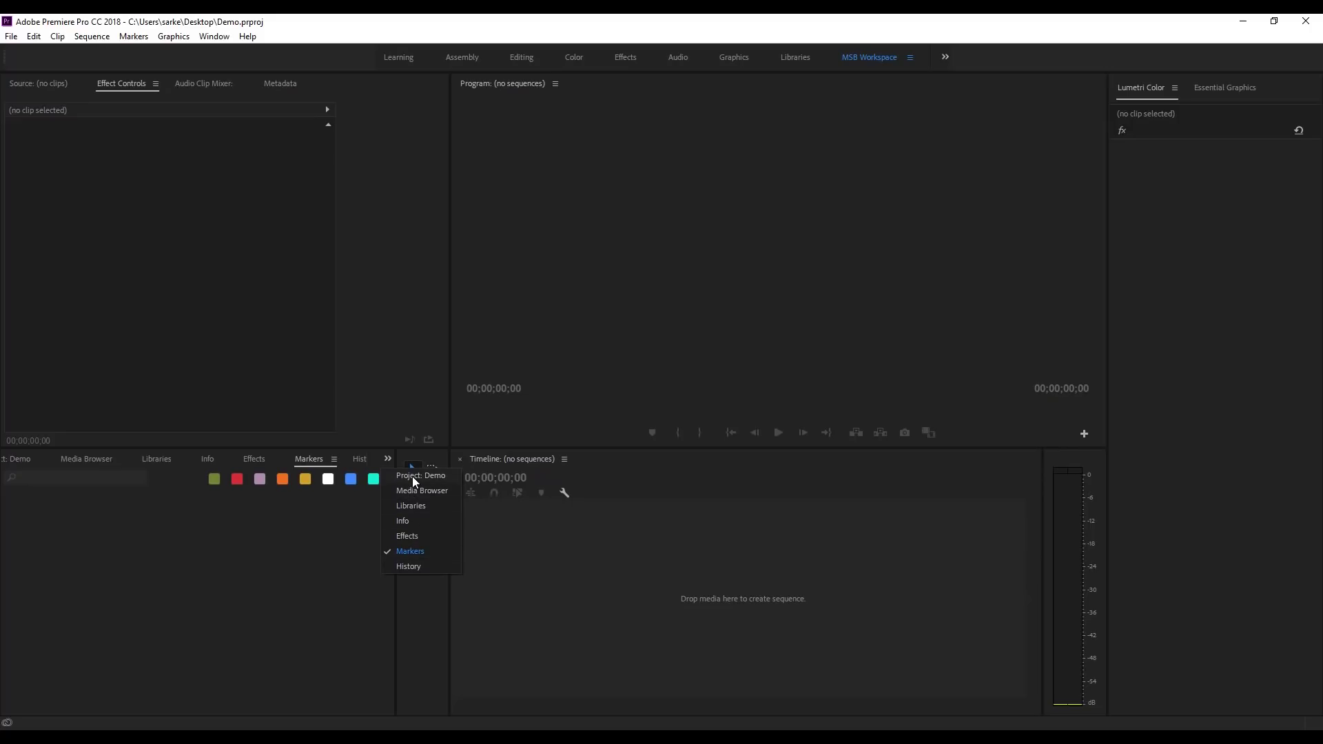
click(414, 480)
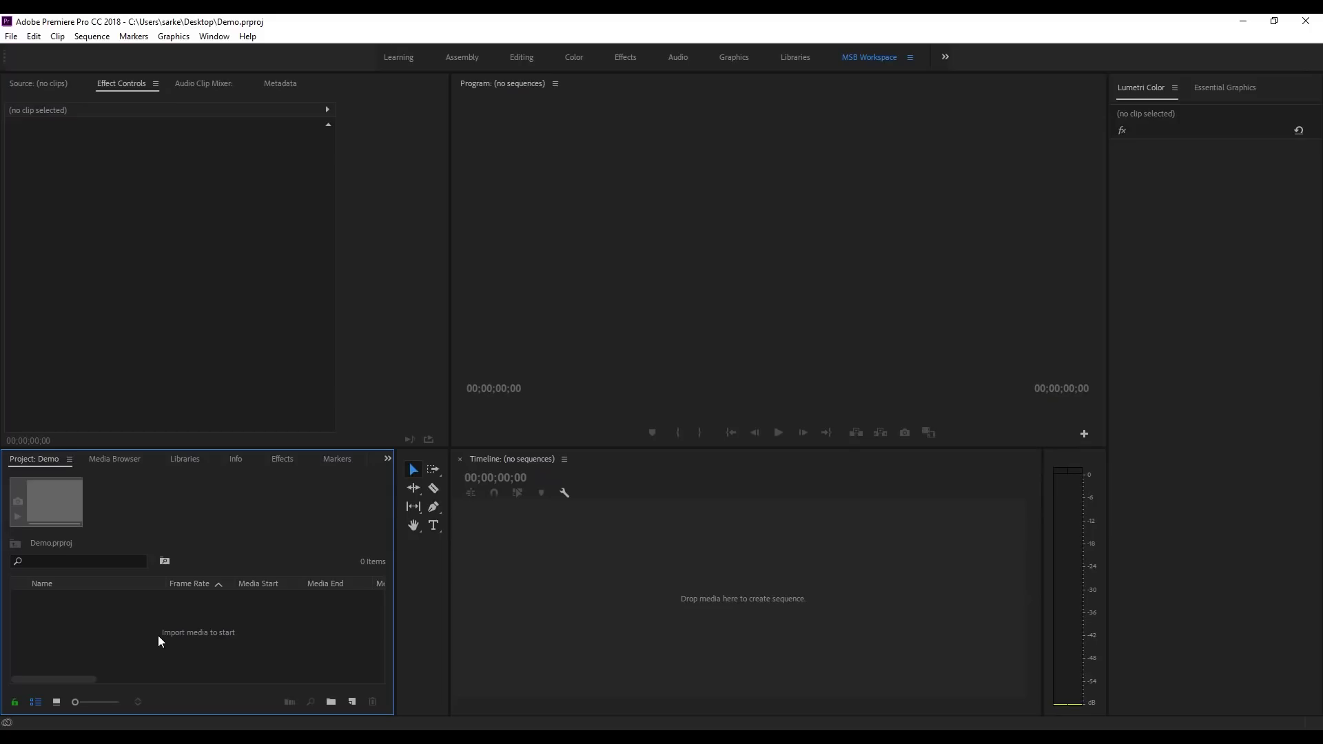
Step: Try importing media from the Demo Media folder via File > Import, then cancel
click(11, 36)
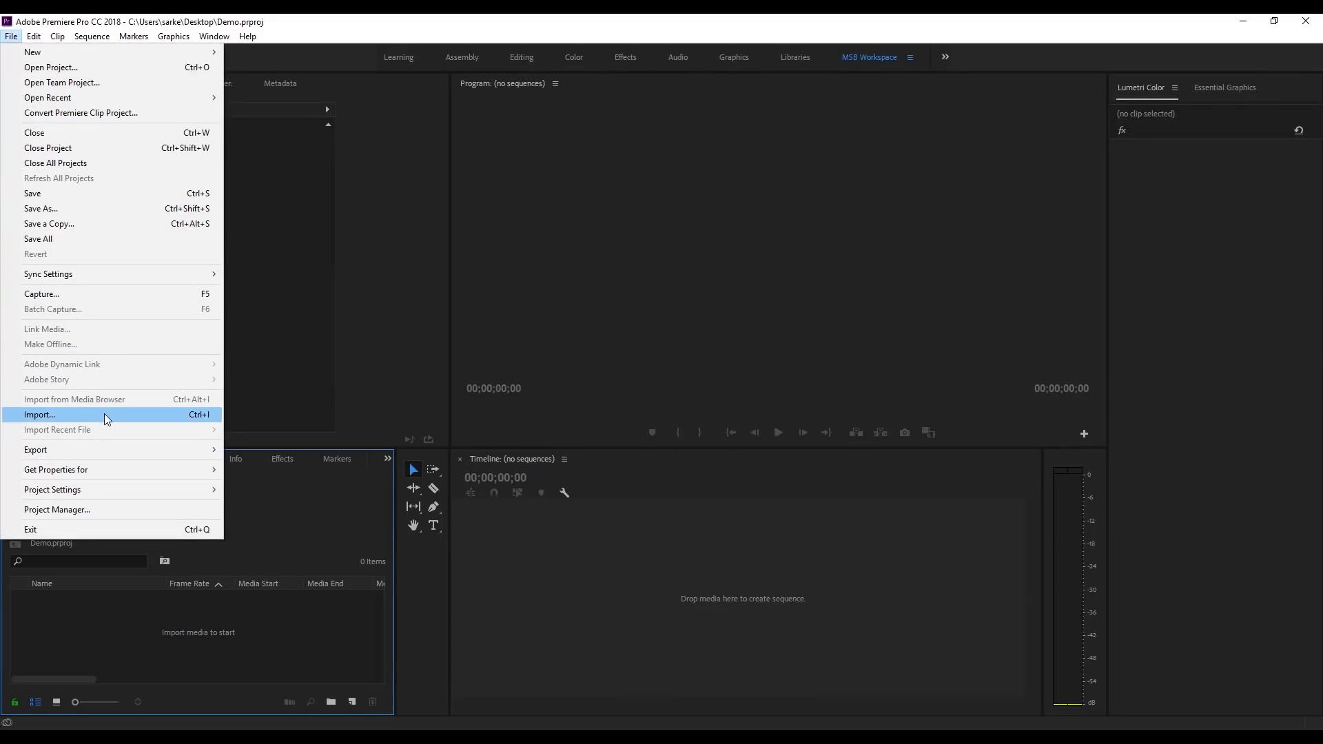
click(103, 414)
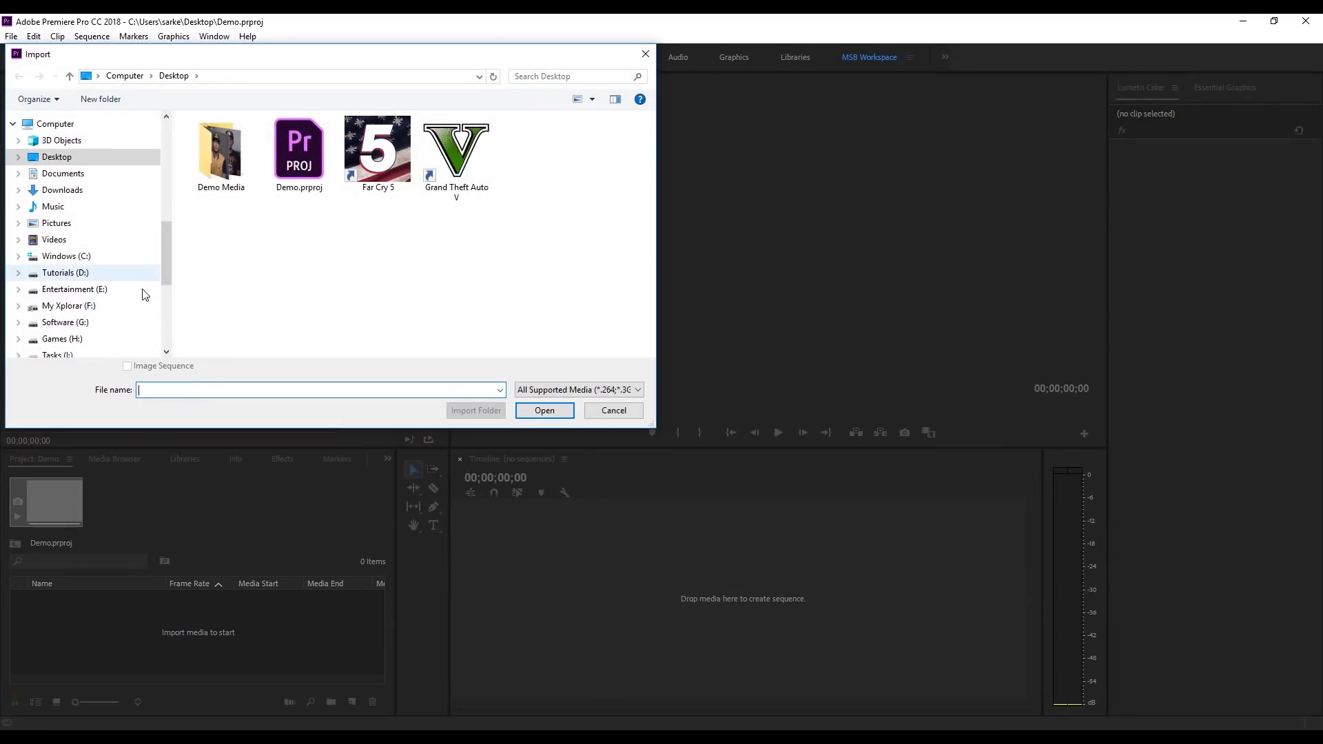
double_click(221, 159)
drag(572, 238, 397, 185)
click(614, 410)
Step: Drag all five Demo Media files from File Explorer into the Project panel, then maximize Premiere
drag(793, 21, 765, 45)
double_click(150, 660)
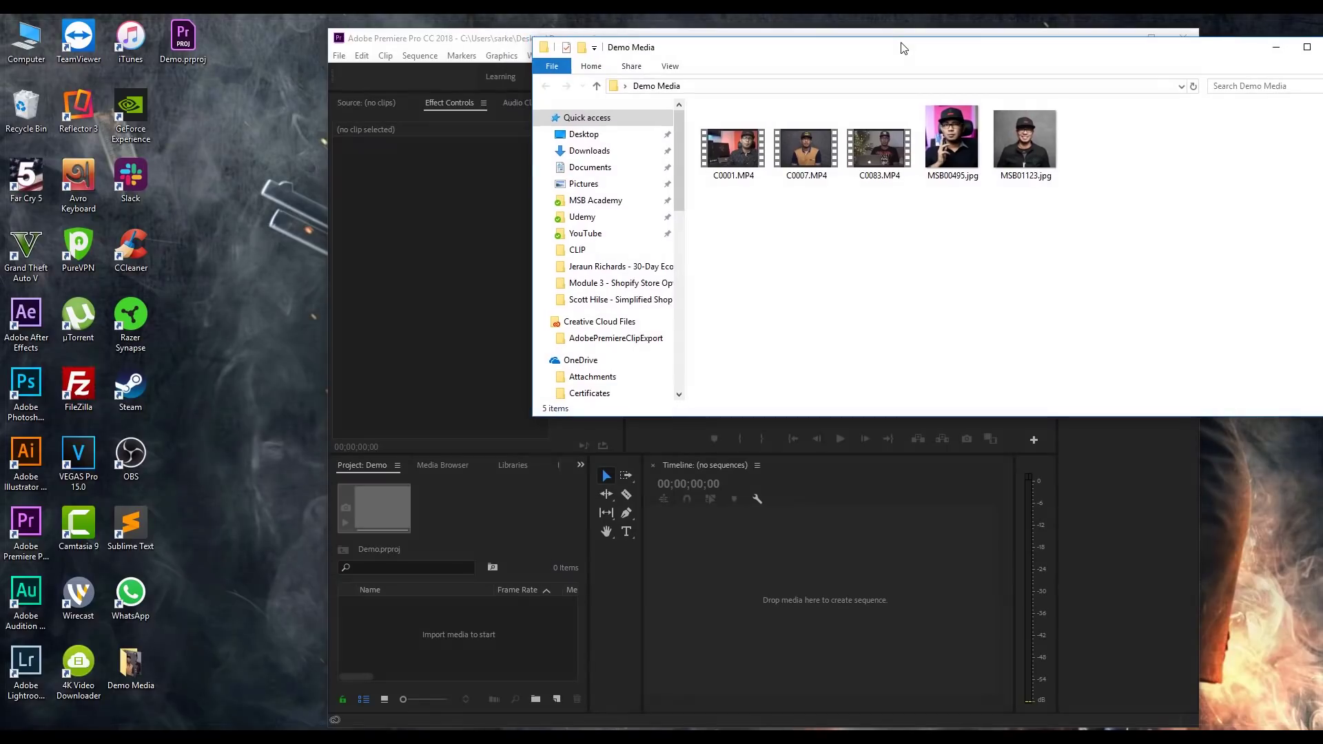
drag(903, 49, 886, 83)
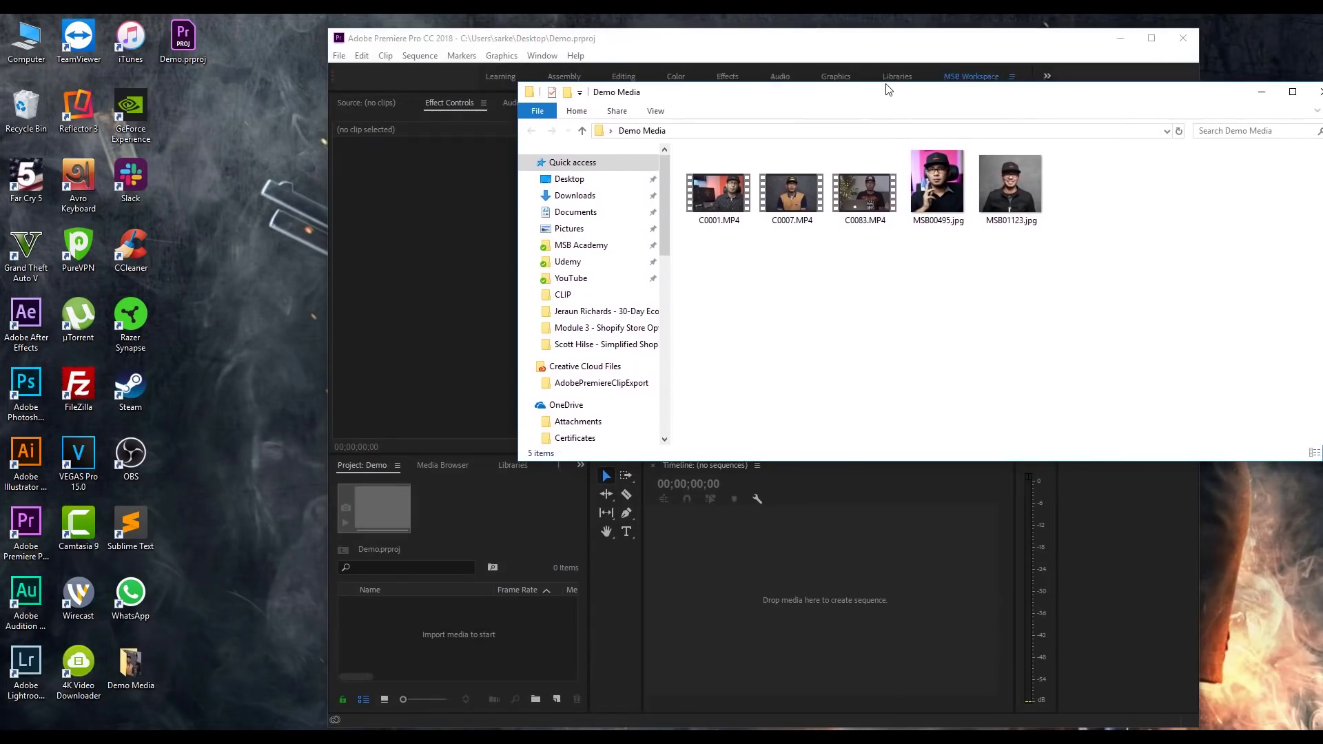
drag(1070, 225, 445, 644)
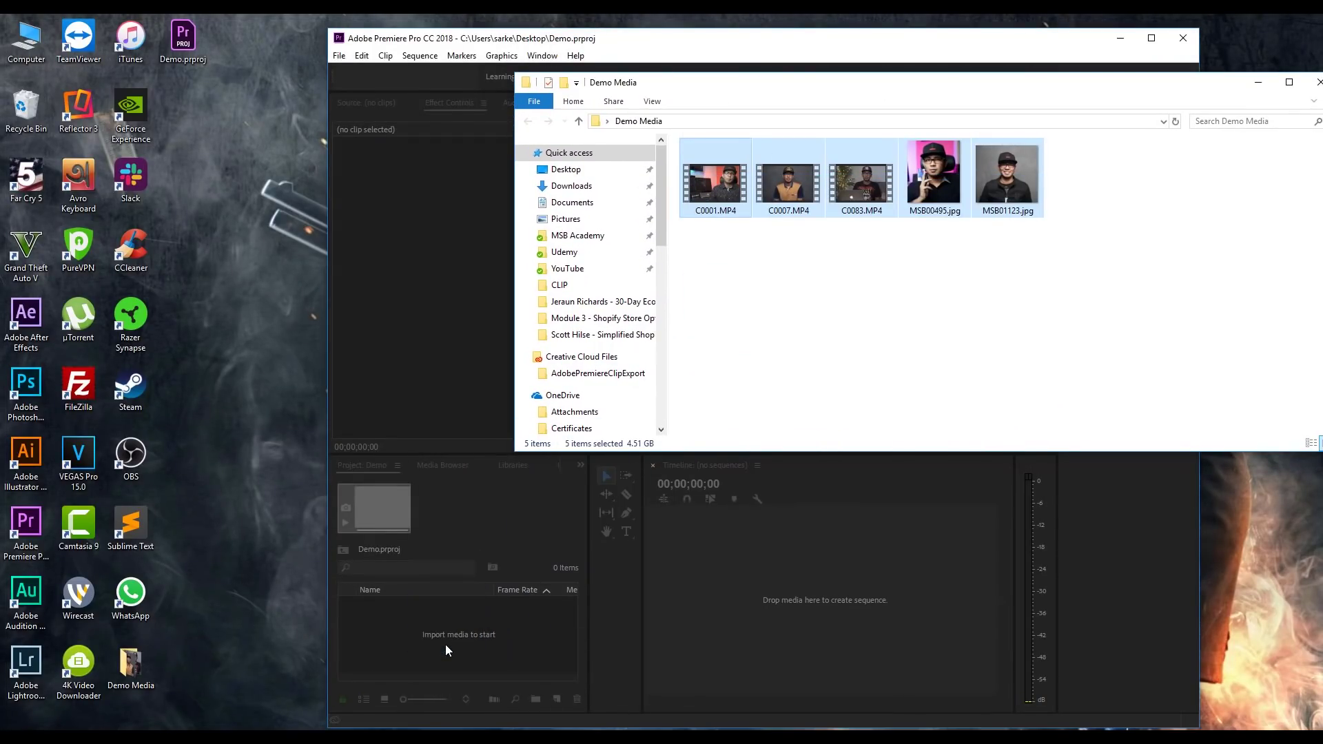
click(1317, 82)
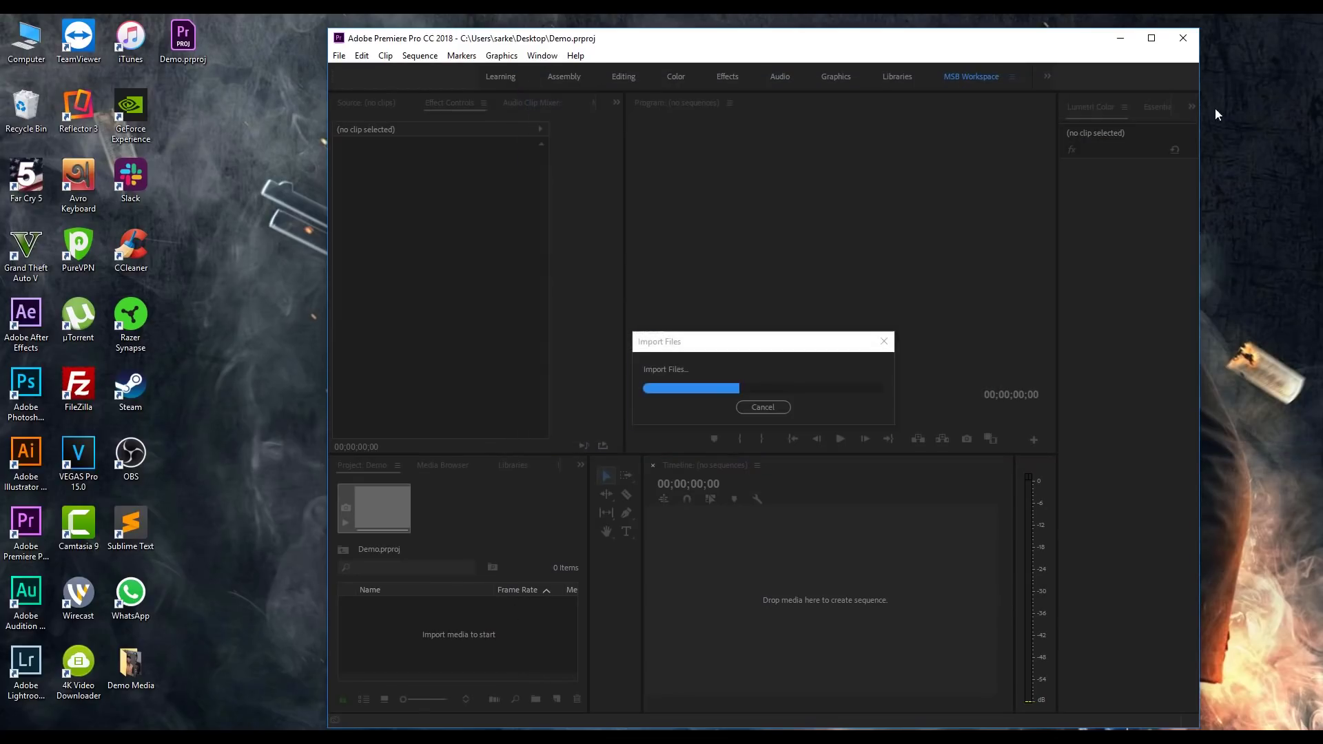
click(1151, 38)
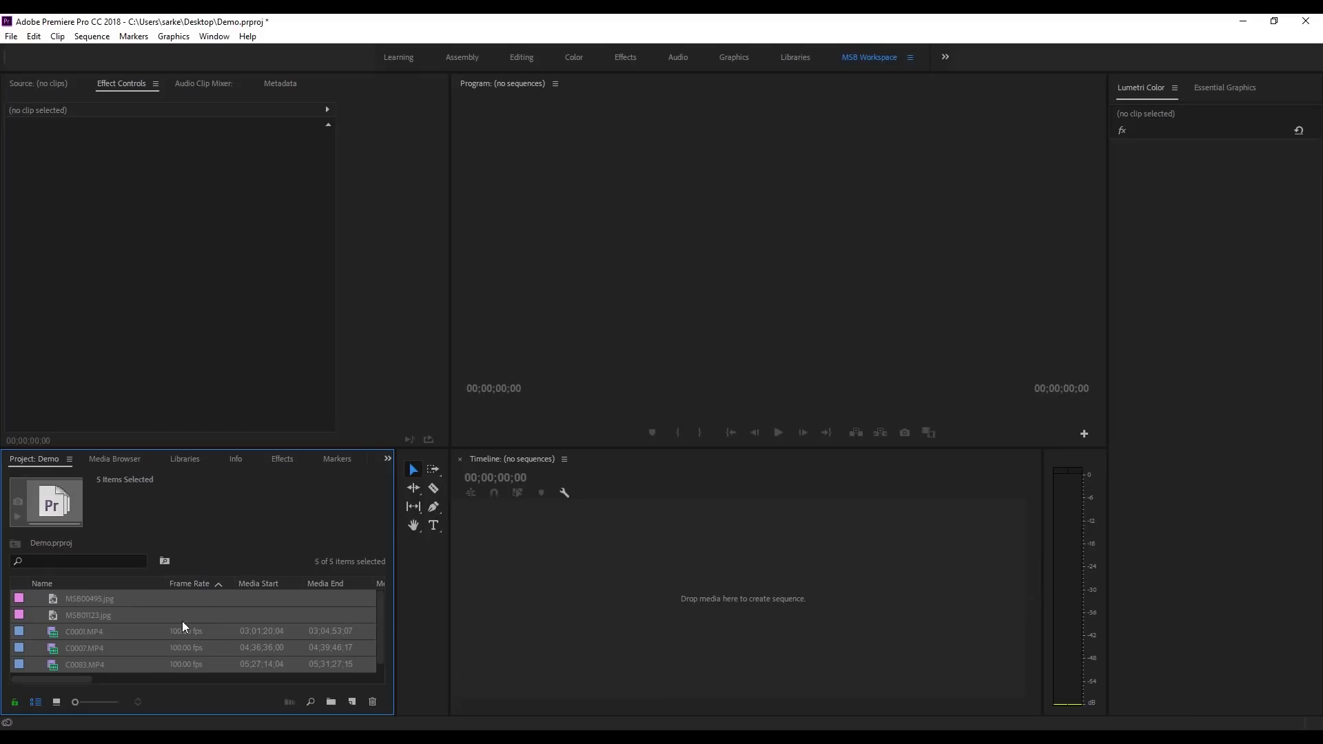
Step: Deselect all items and switch the Project panel to Icon View
key(ctrl+shift+a)
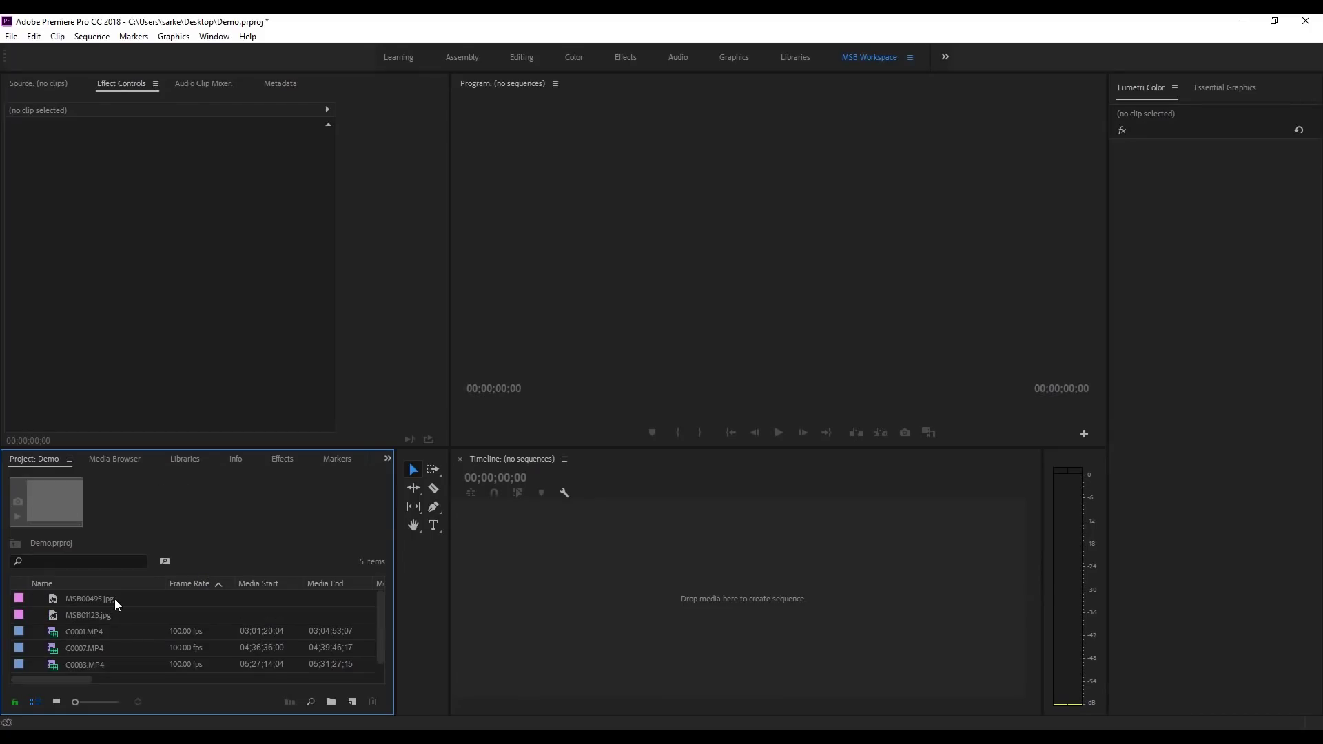
click(118, 634)
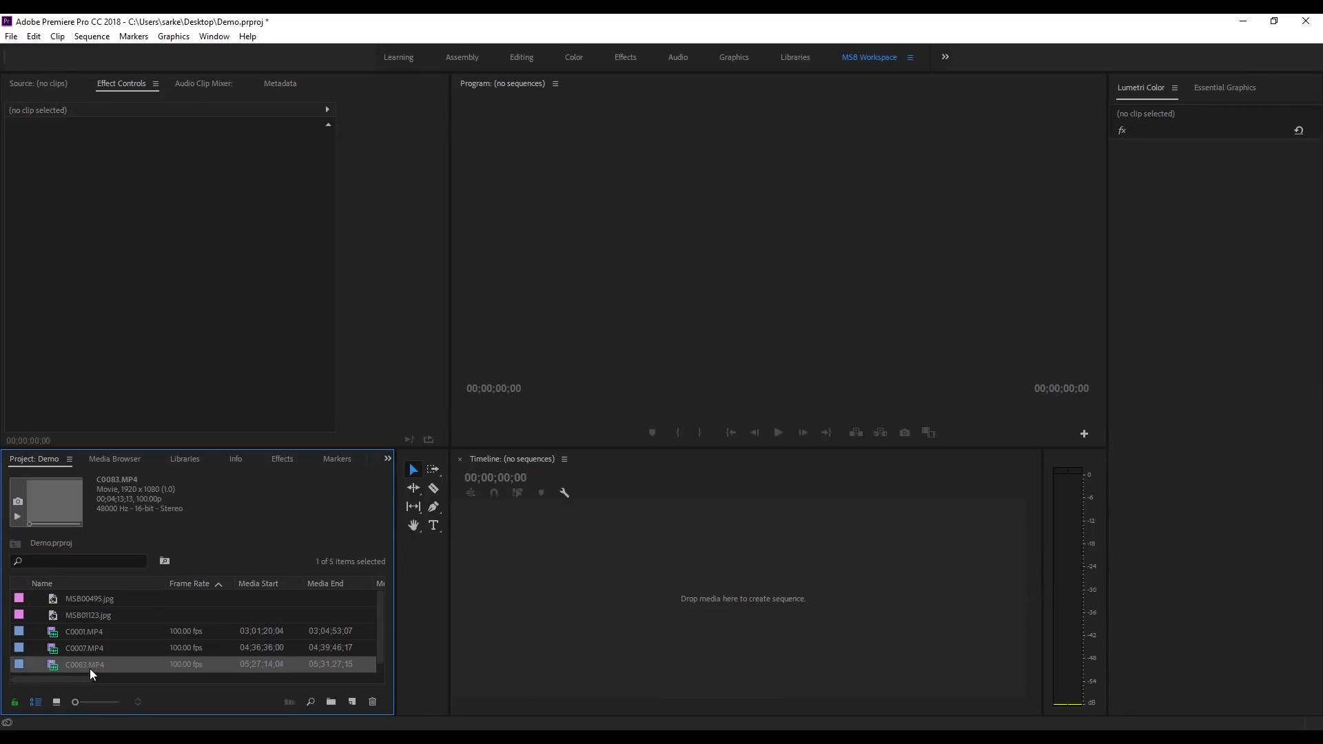
click(57, 702)
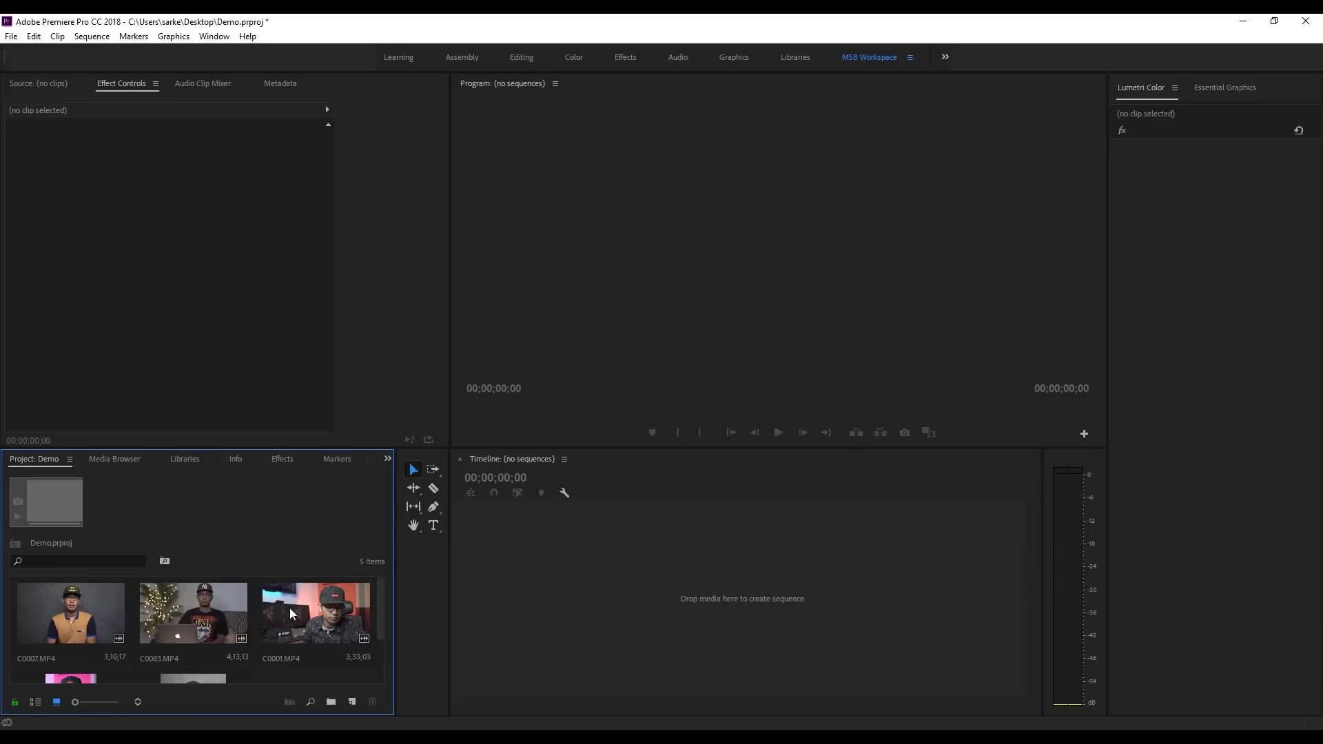
Step: Browse the thumbnails, selecting MSB01123.jpg, C0001 and C0007.MP4 in turn
scroll(109, 610, down, 2)
scroll(105, 632, up, 2)
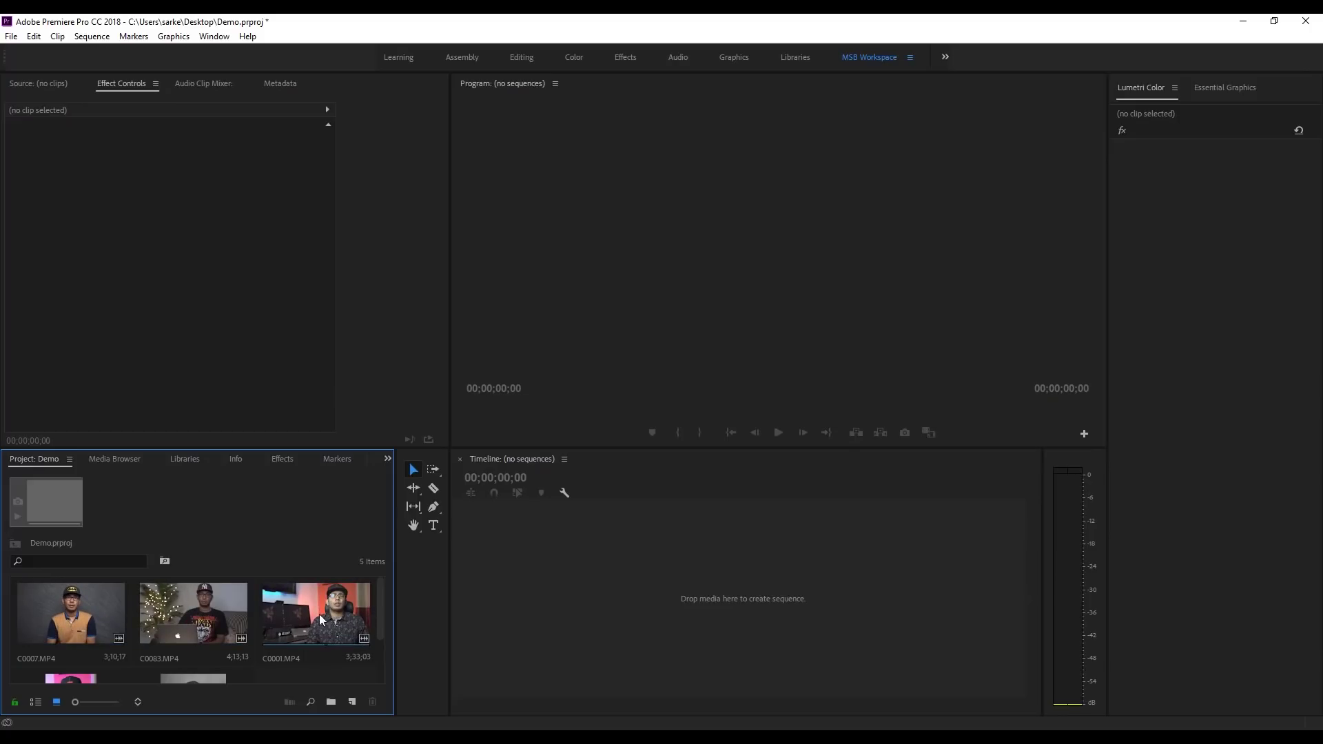
scroll(69, 648, down, 2)
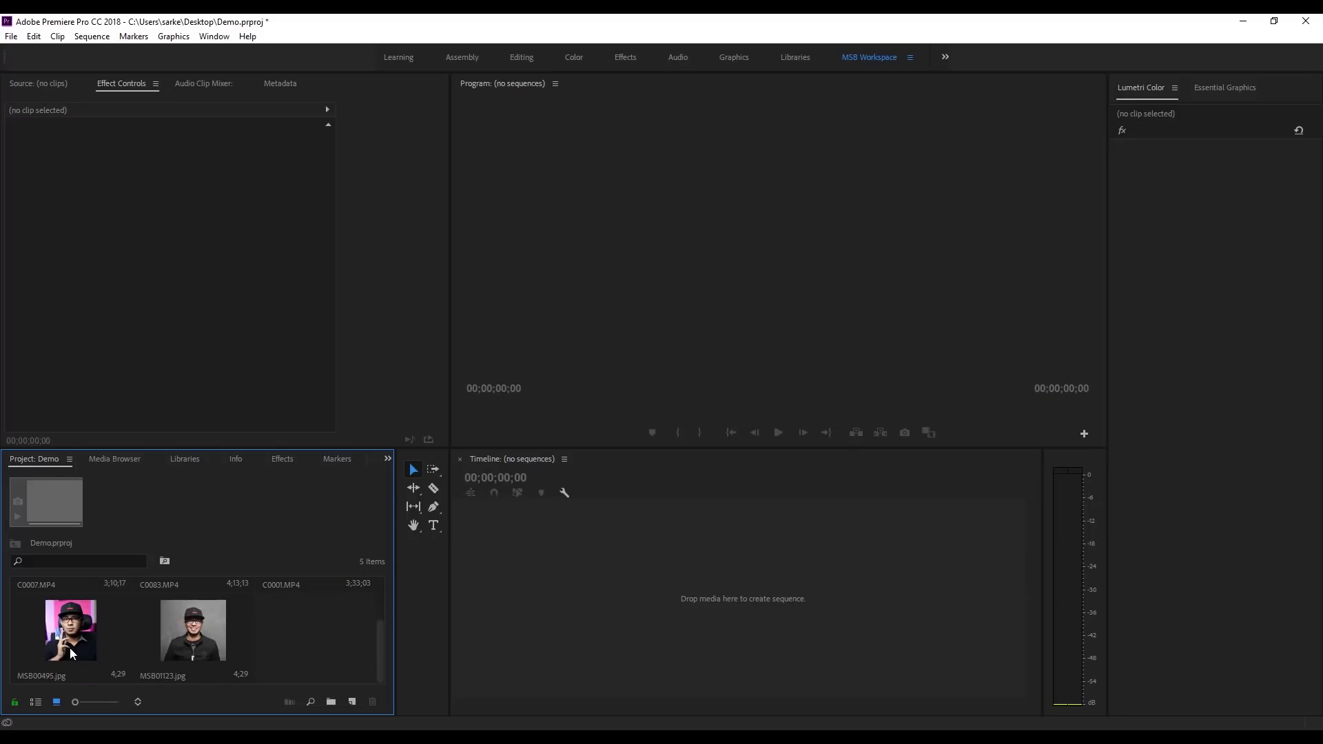
click(204, 635)
scroll(309, 635, up, 2)
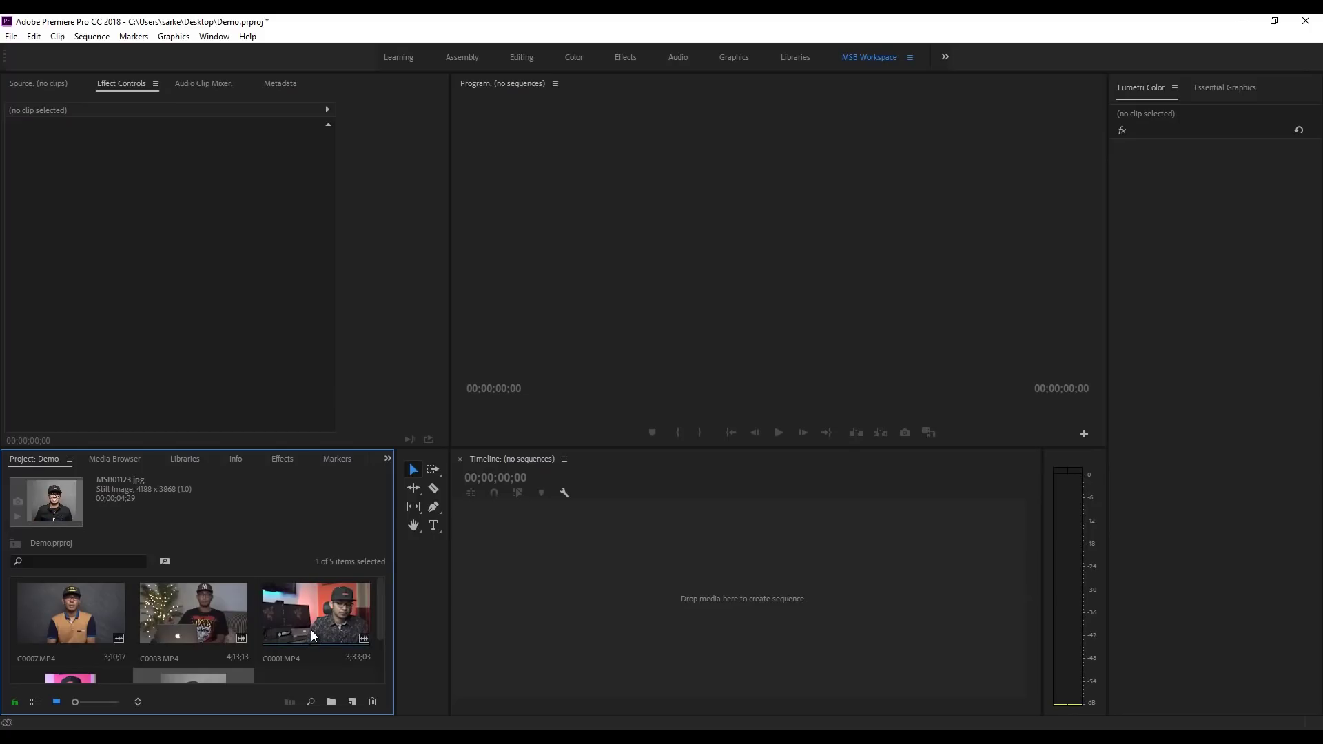
click(310, 631)
click(69, 613)
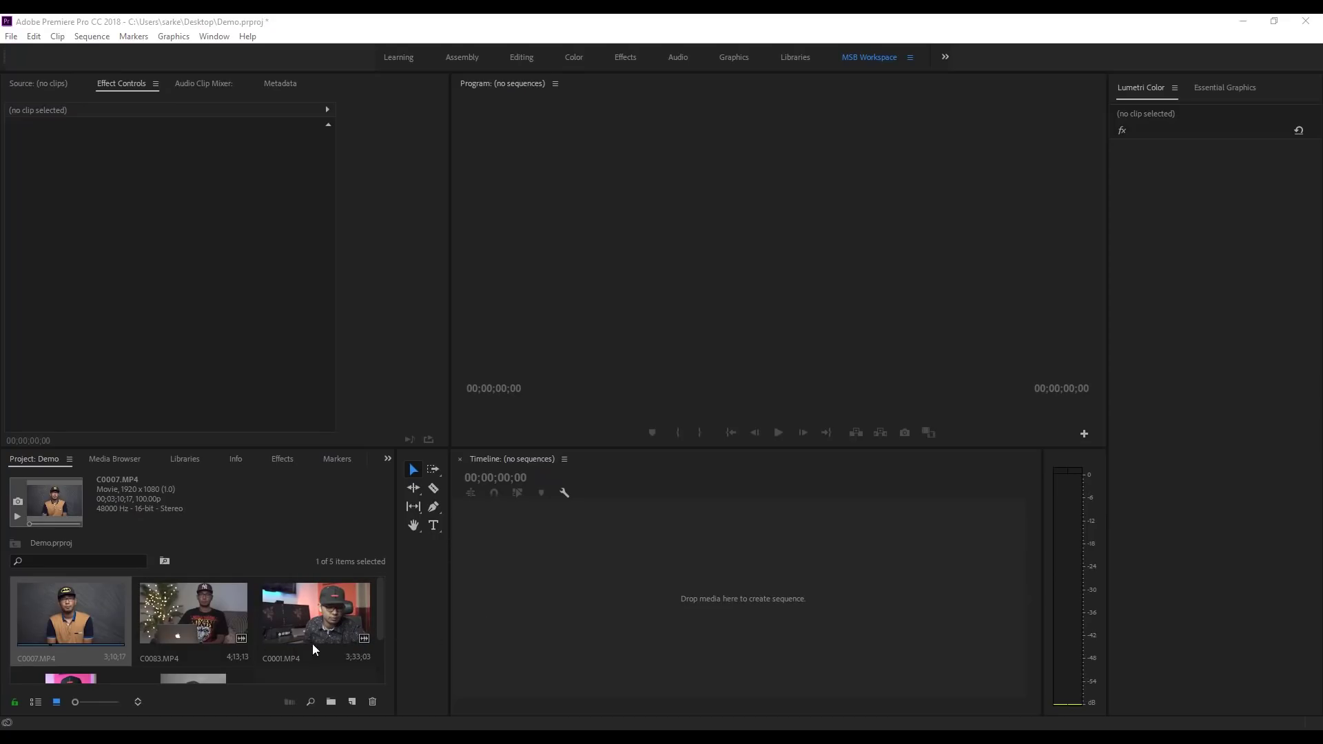
scroll(293, 659, down, 1)
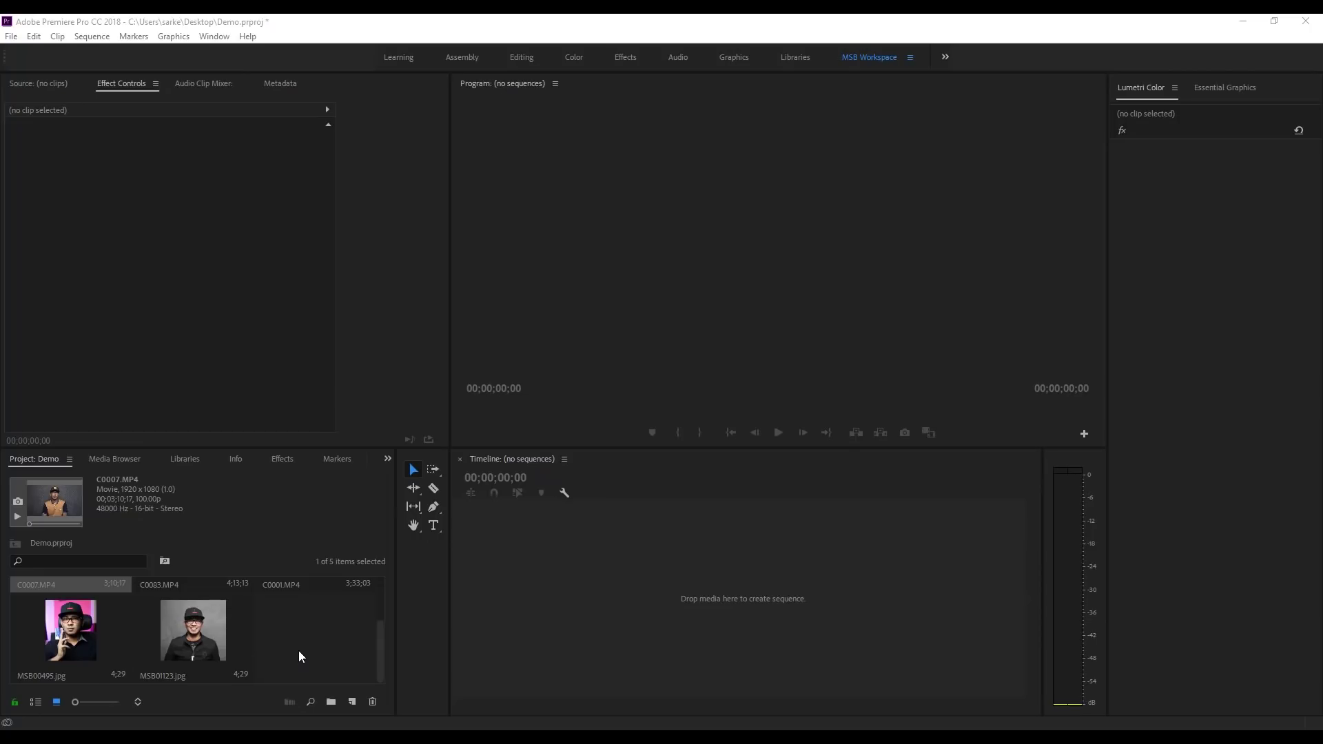
Step: Create a bin named 'Project 1' and move MSB01123.jpg into it
click(331, 702)
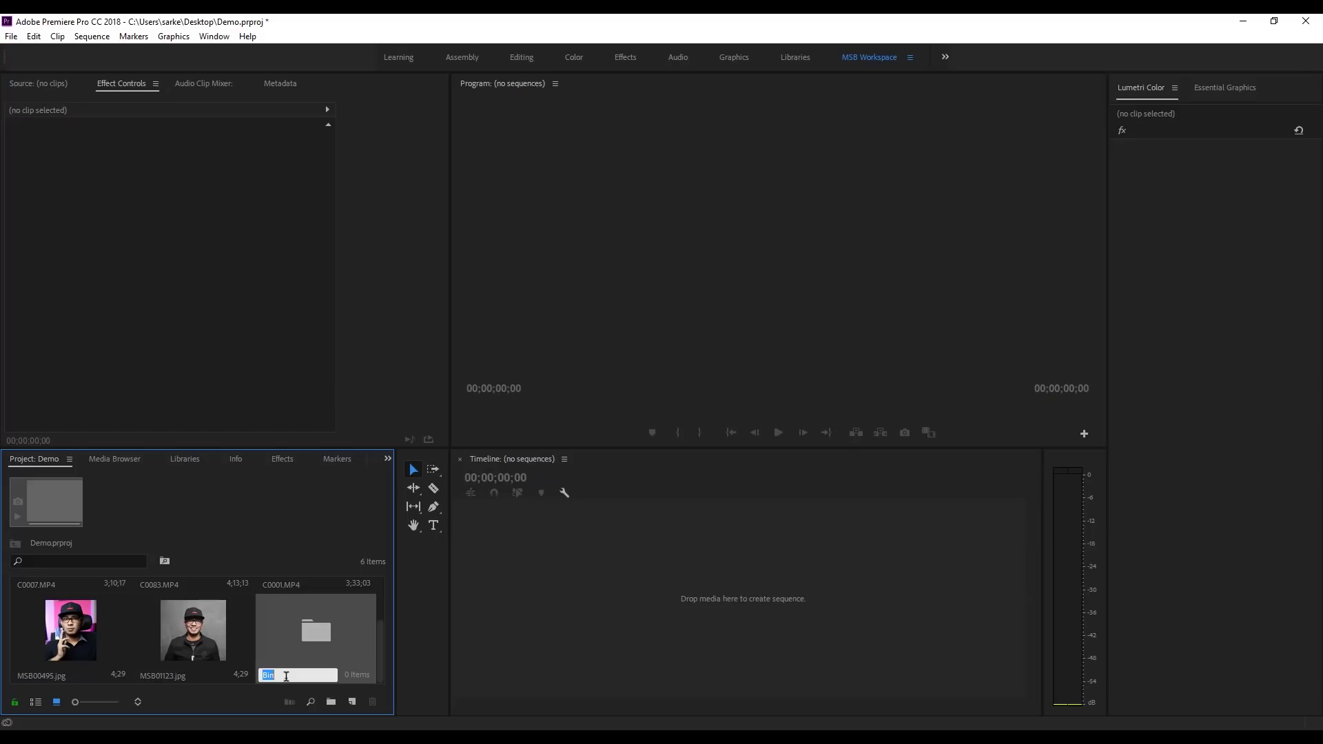
text(P)
text(roject 1)
key(Return)
click(149, 630)
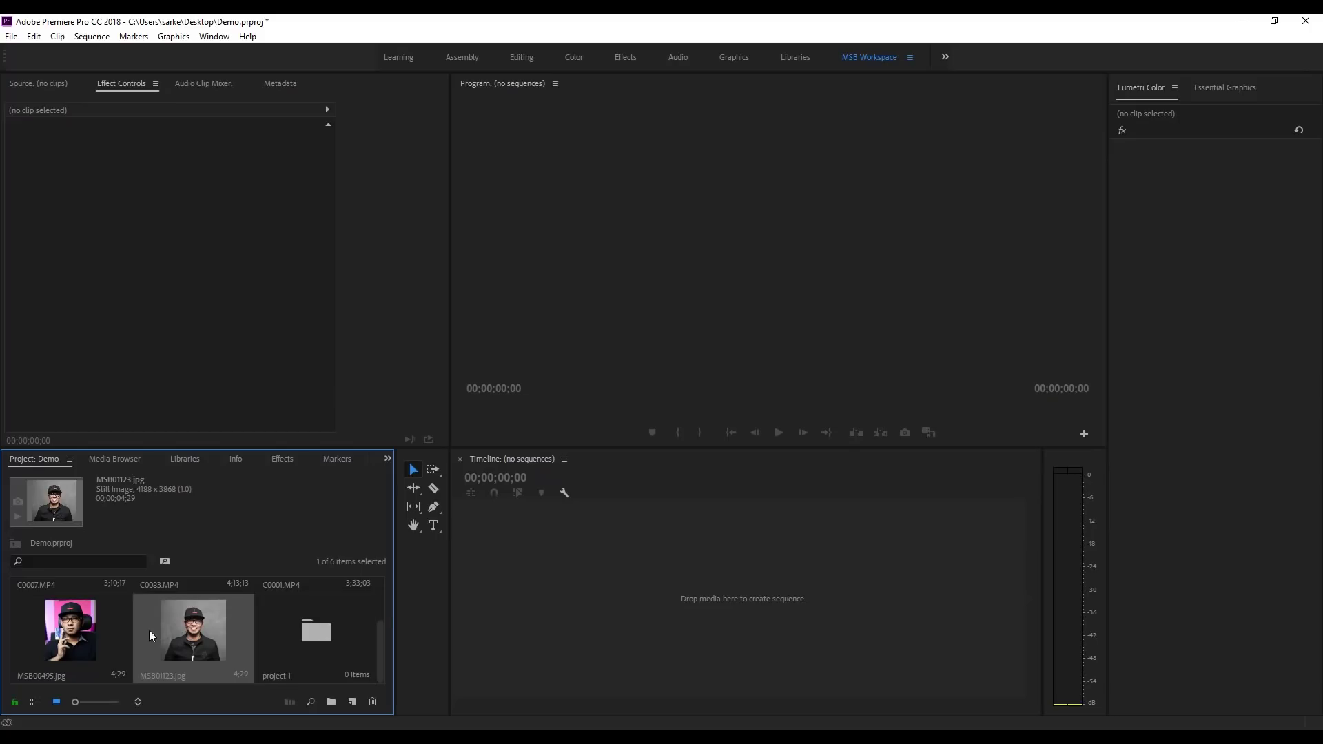
click(82, 634)
drag(160, 635, 320, 639)
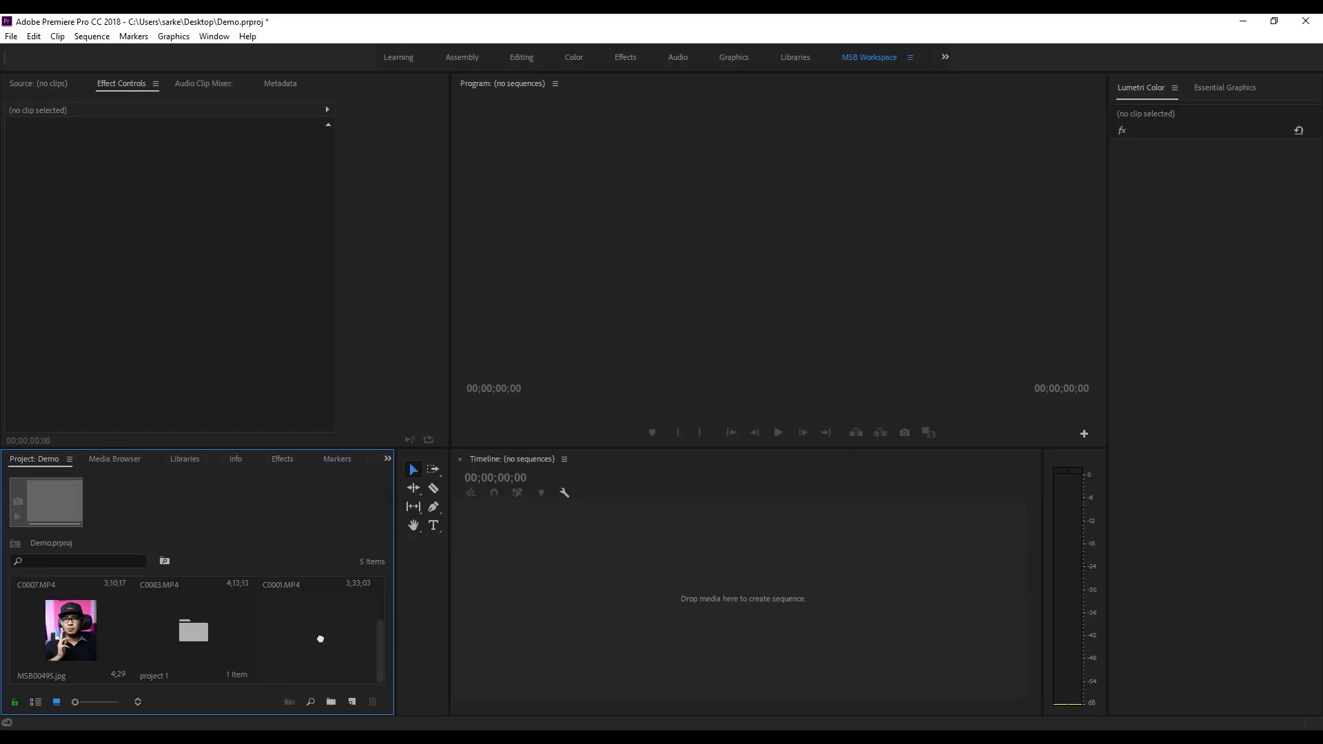
Step: Select the project 1 bin, MSB00495.jpg, C0001, C0083 and C0007, then focus the timeline
scroll(324, 639, up, 2)
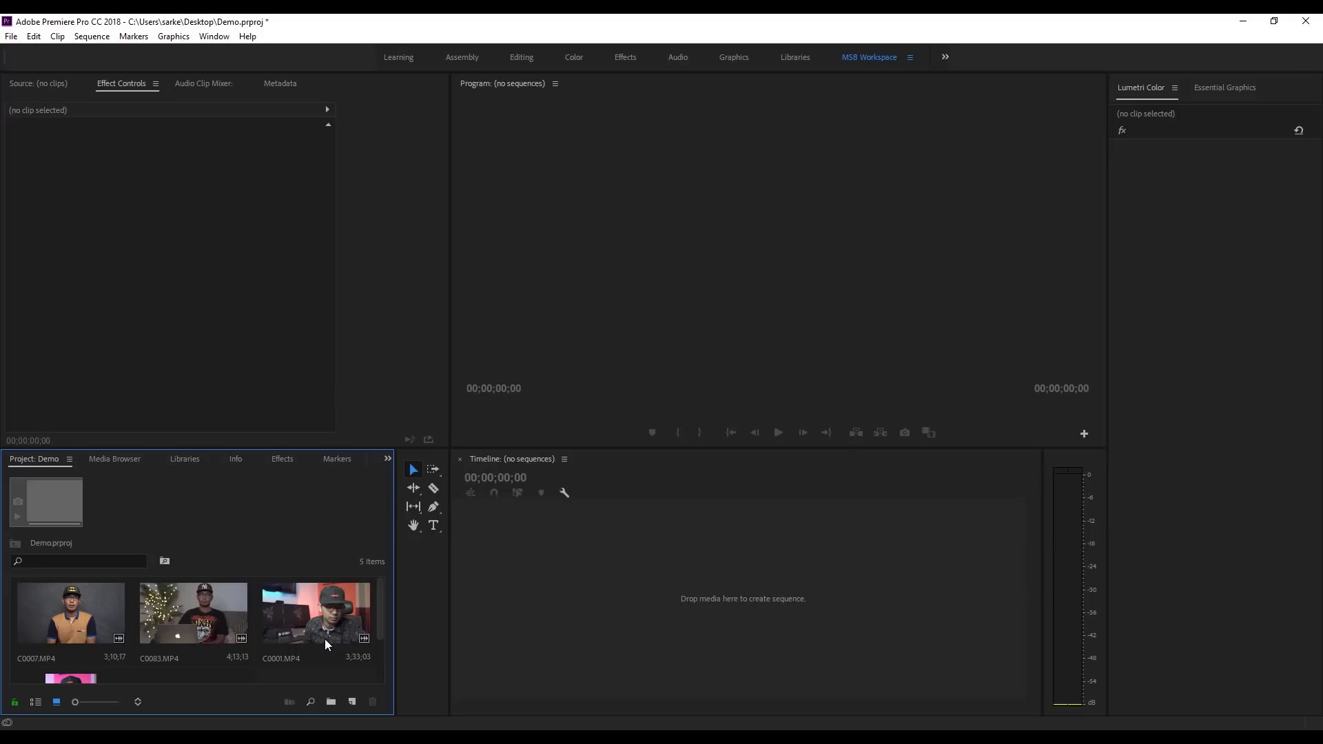
scroll(331, 634, down, 2)
scroll(331, 634, up, 2)
scroll(331, 634, down, 2)
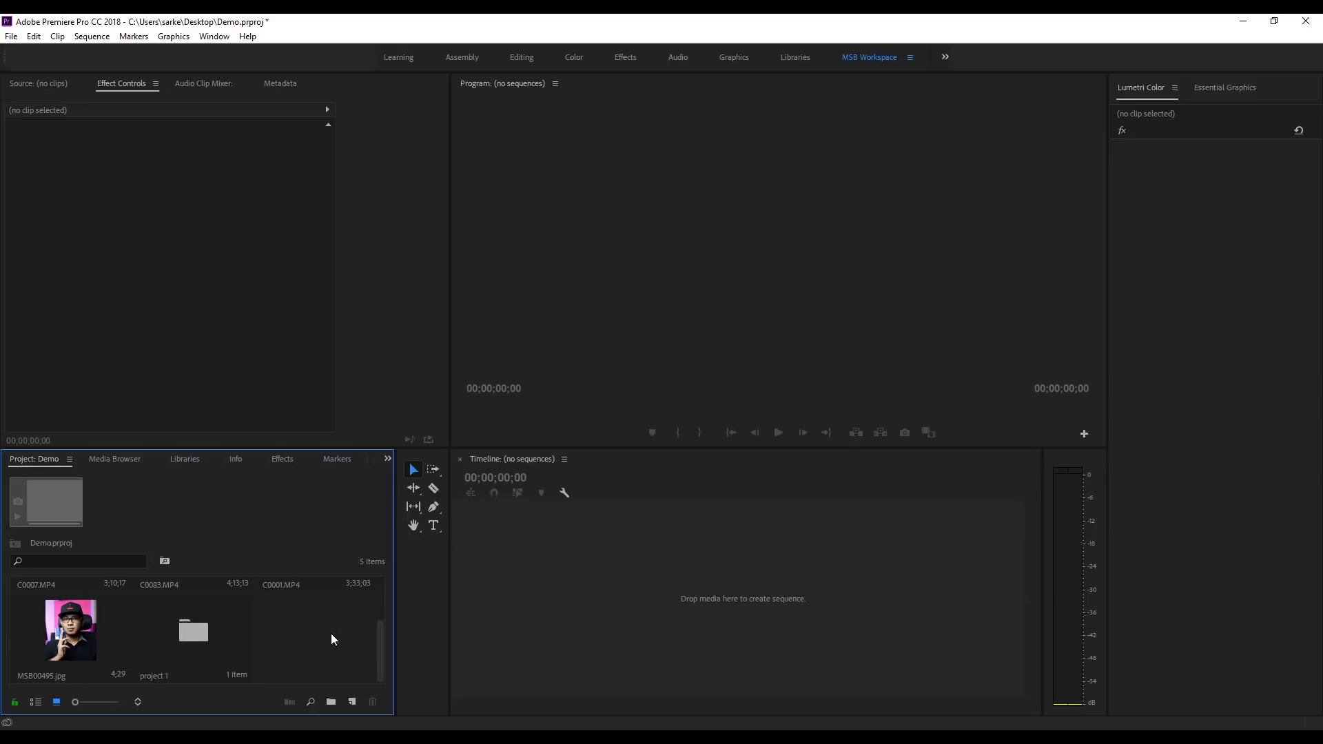
click(218, 642)
click(67, 646)
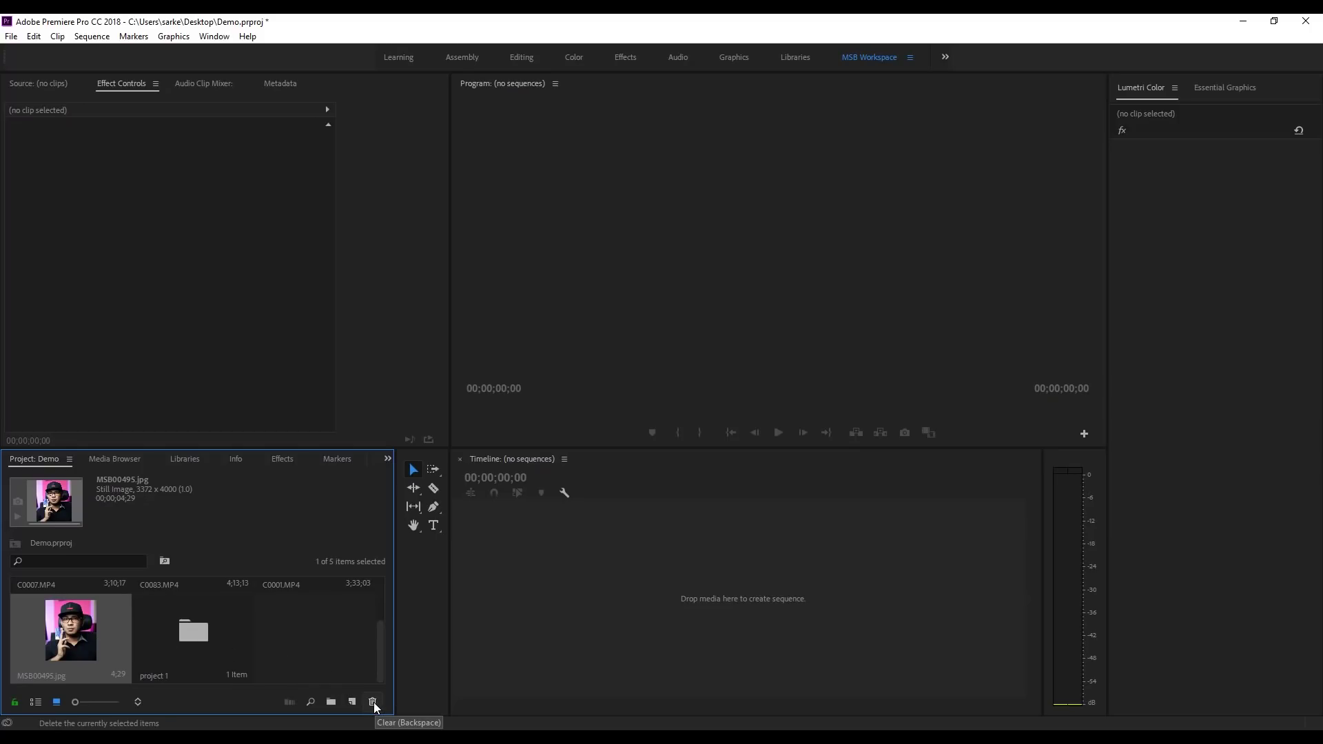
scroll(344, 622, up, 2)
click(310, 598)
click(213, 601)
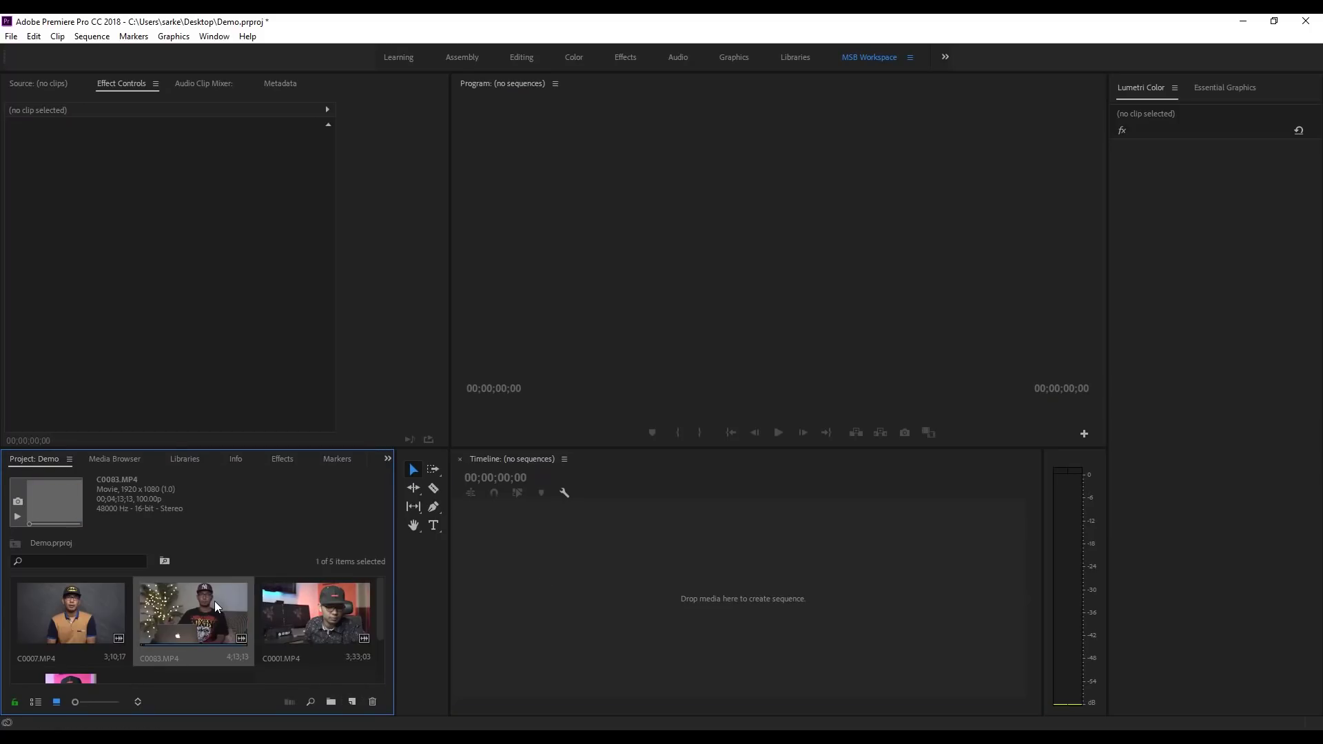
click(85, 599)
click(524, 581)
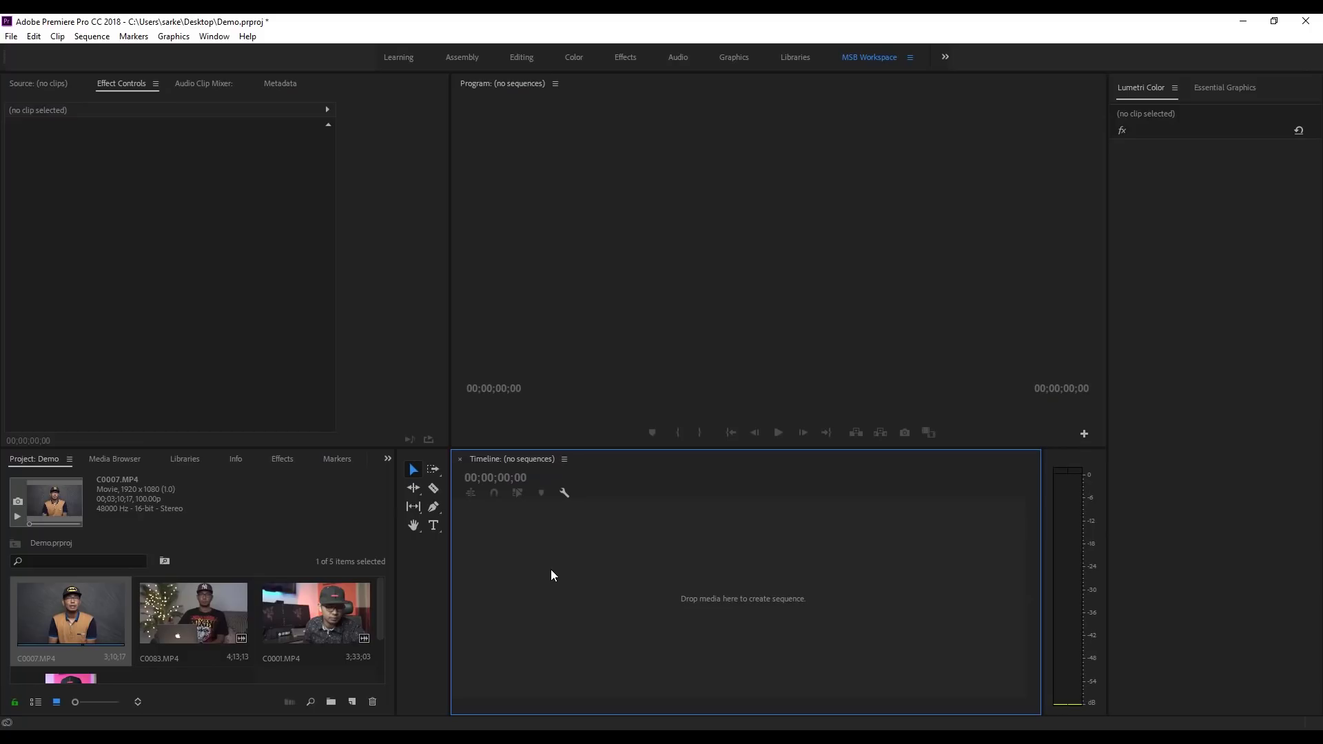
Step: Load C0007.MP4 into the Source monitor and scrub through the footage
click(11, 36)
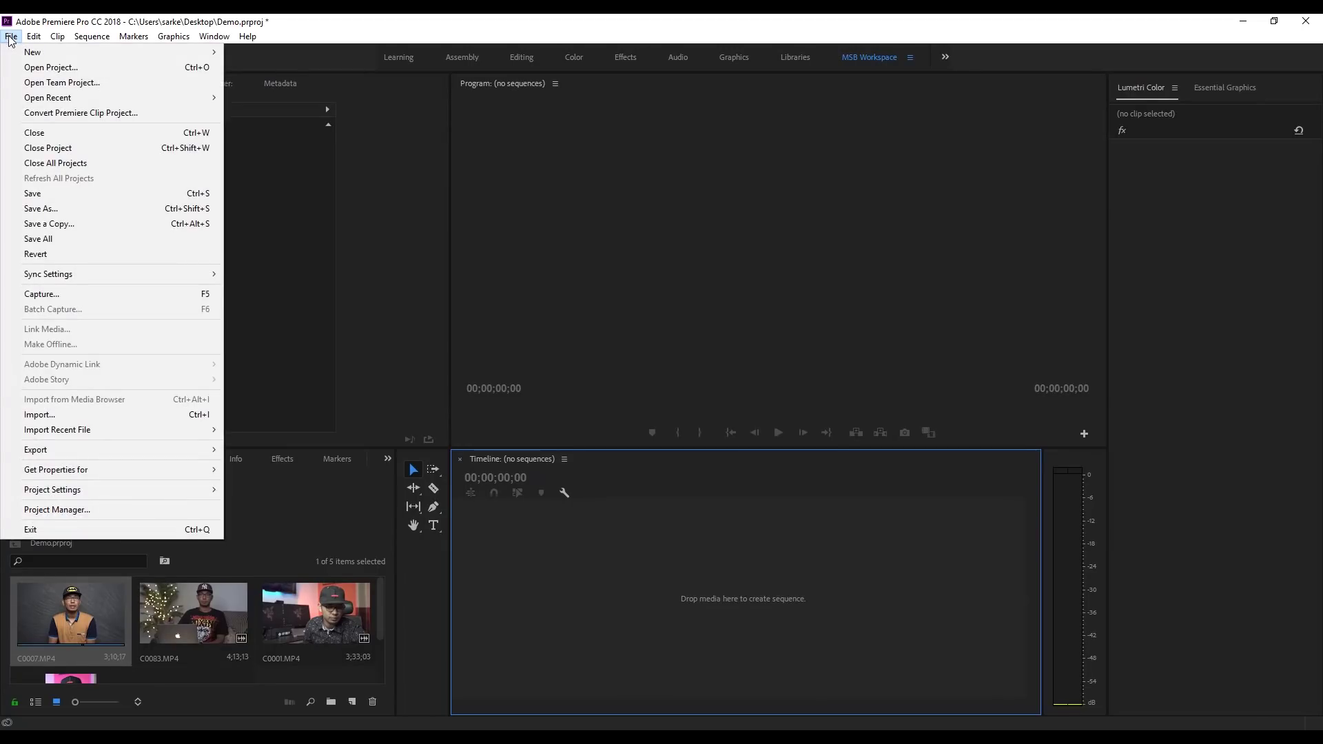
mouse_move(32, 54)
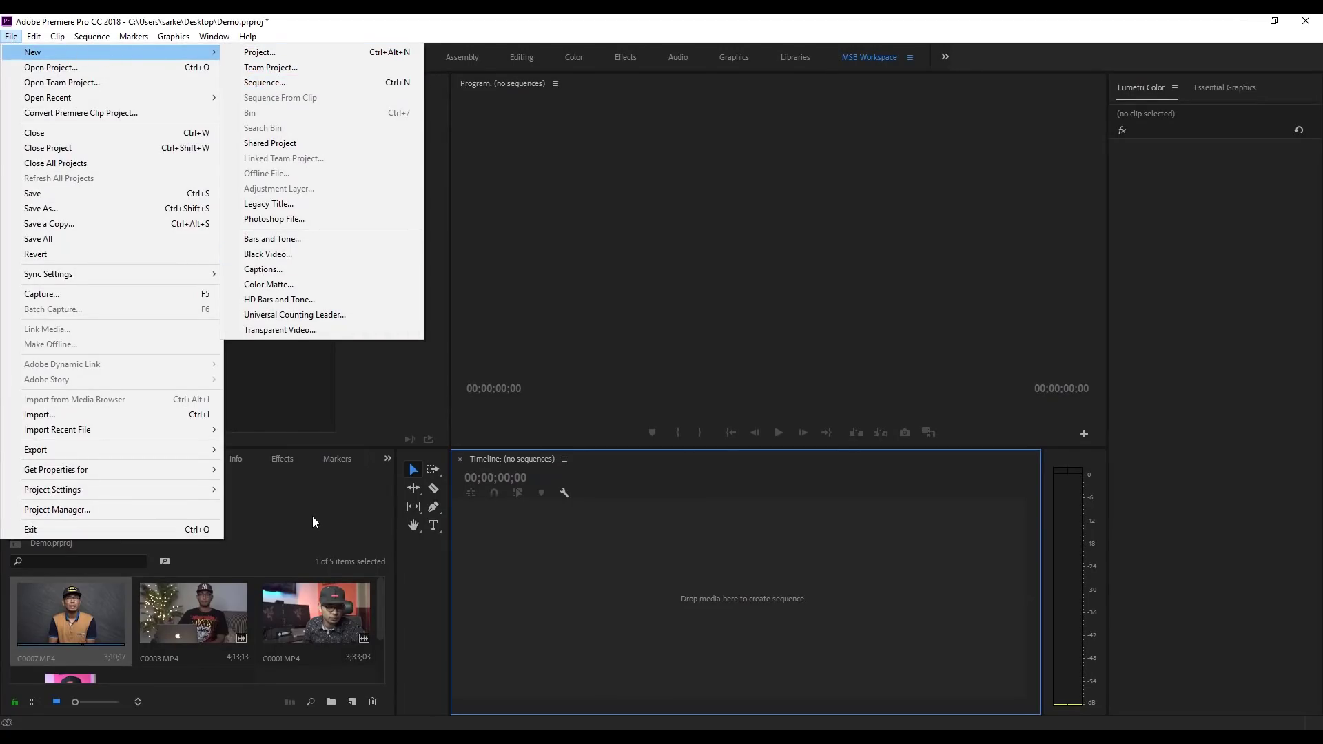
click(277, 510)
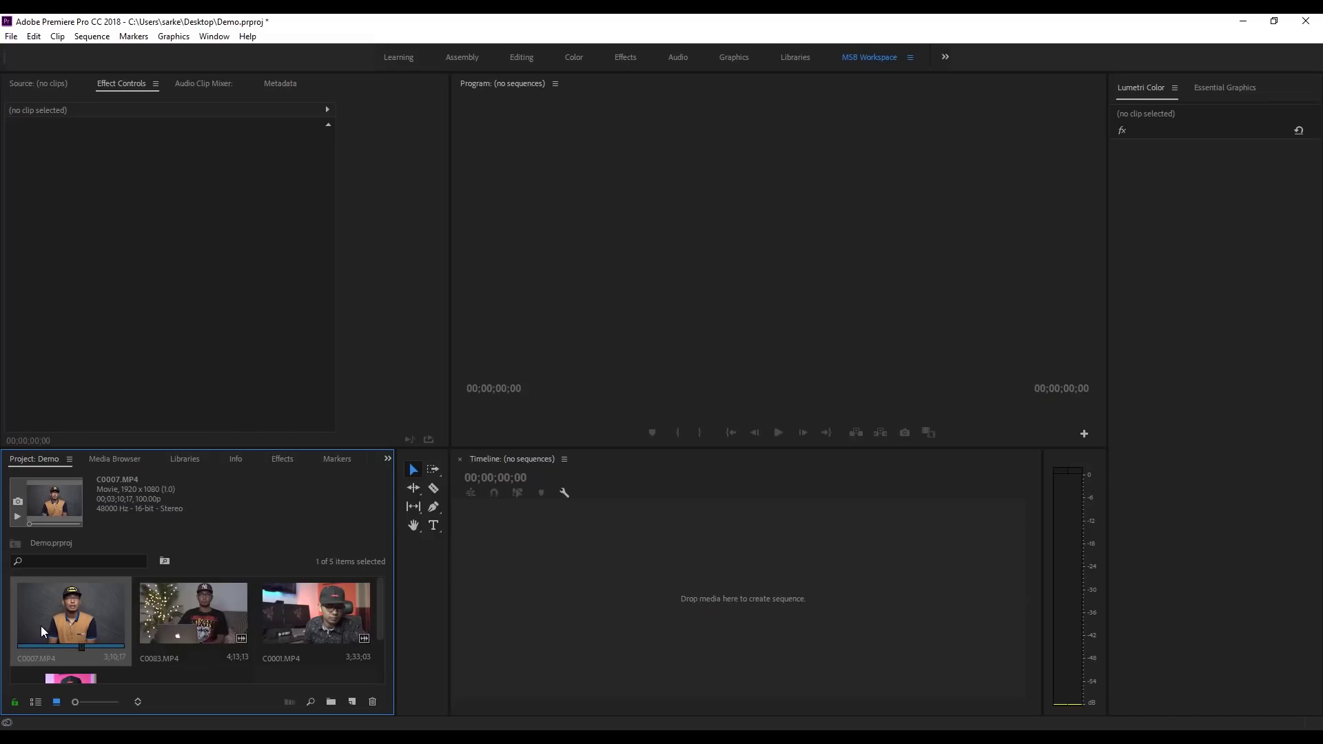
double_click(70, 616)
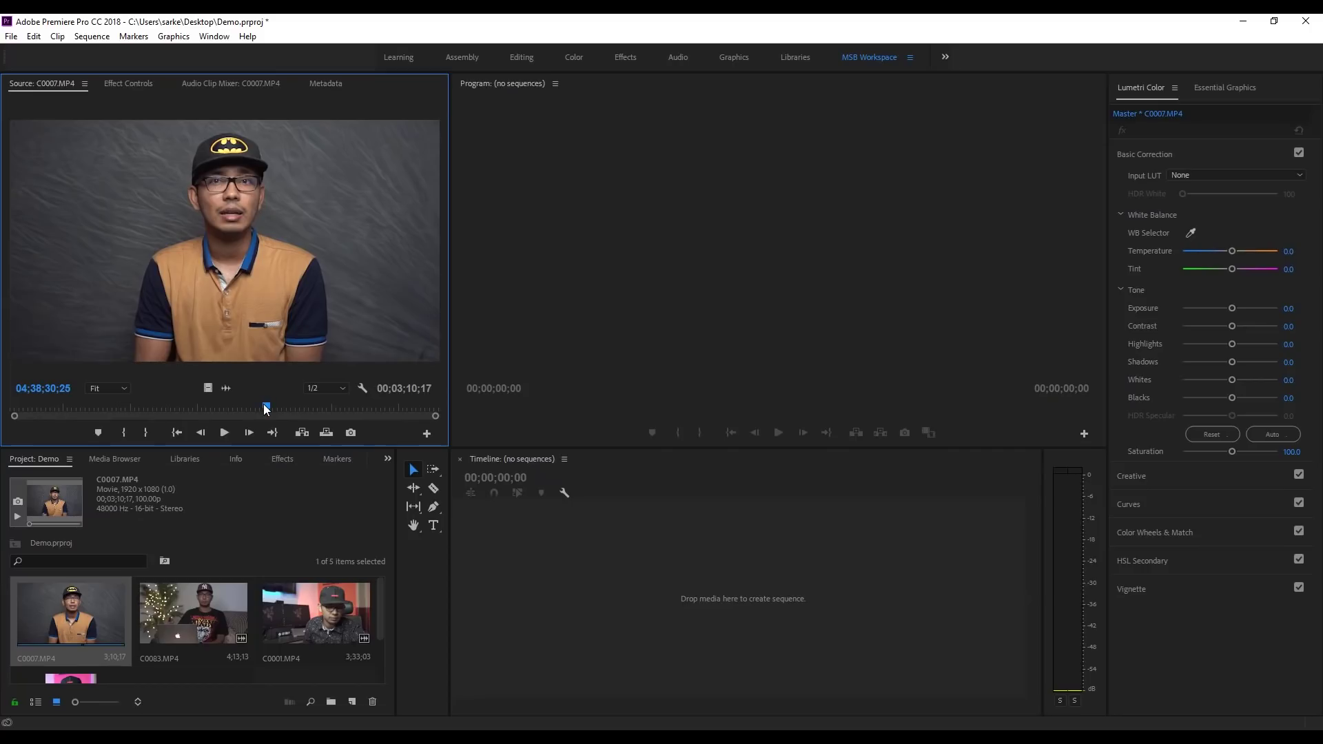
drag(266, 409, 118, 404)
click(229, 495)
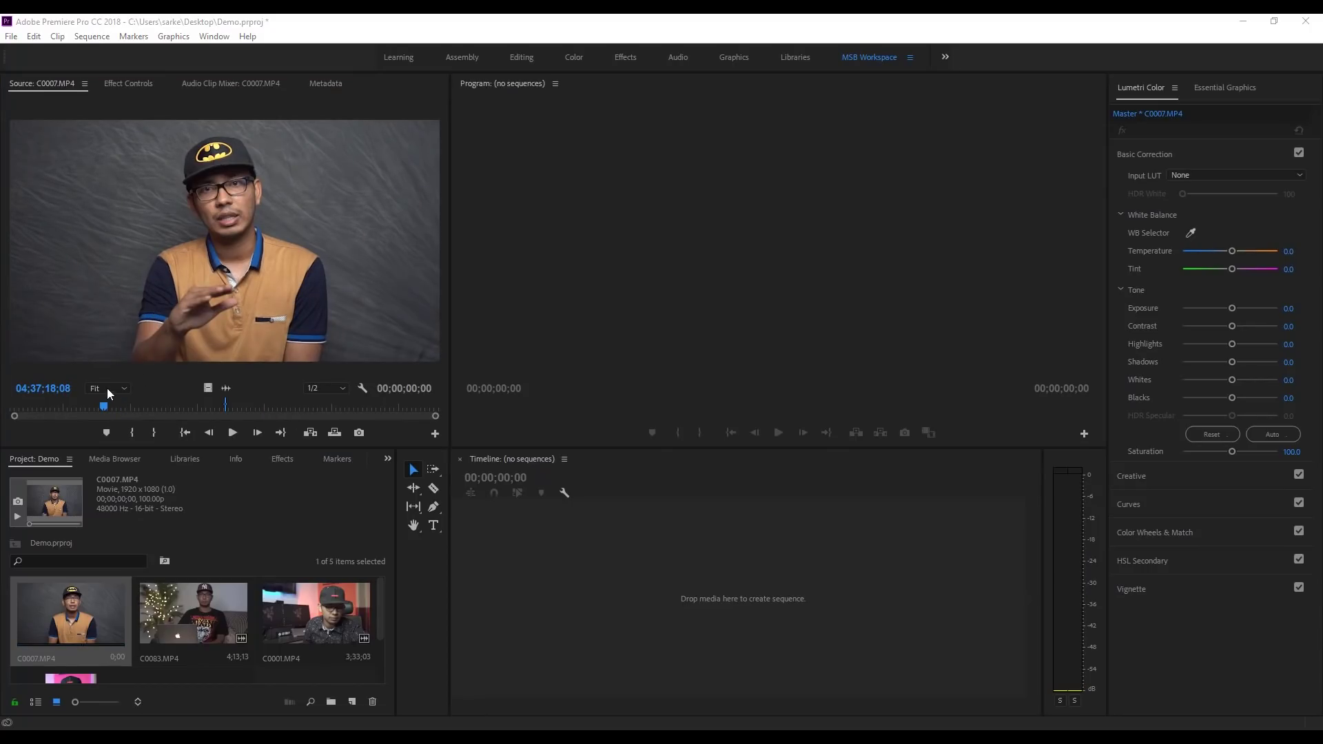
mouse_move(105, 407)
mouse_down()
mouse_move(76, 404)
mouse_move(128, 406)
mouse_up()
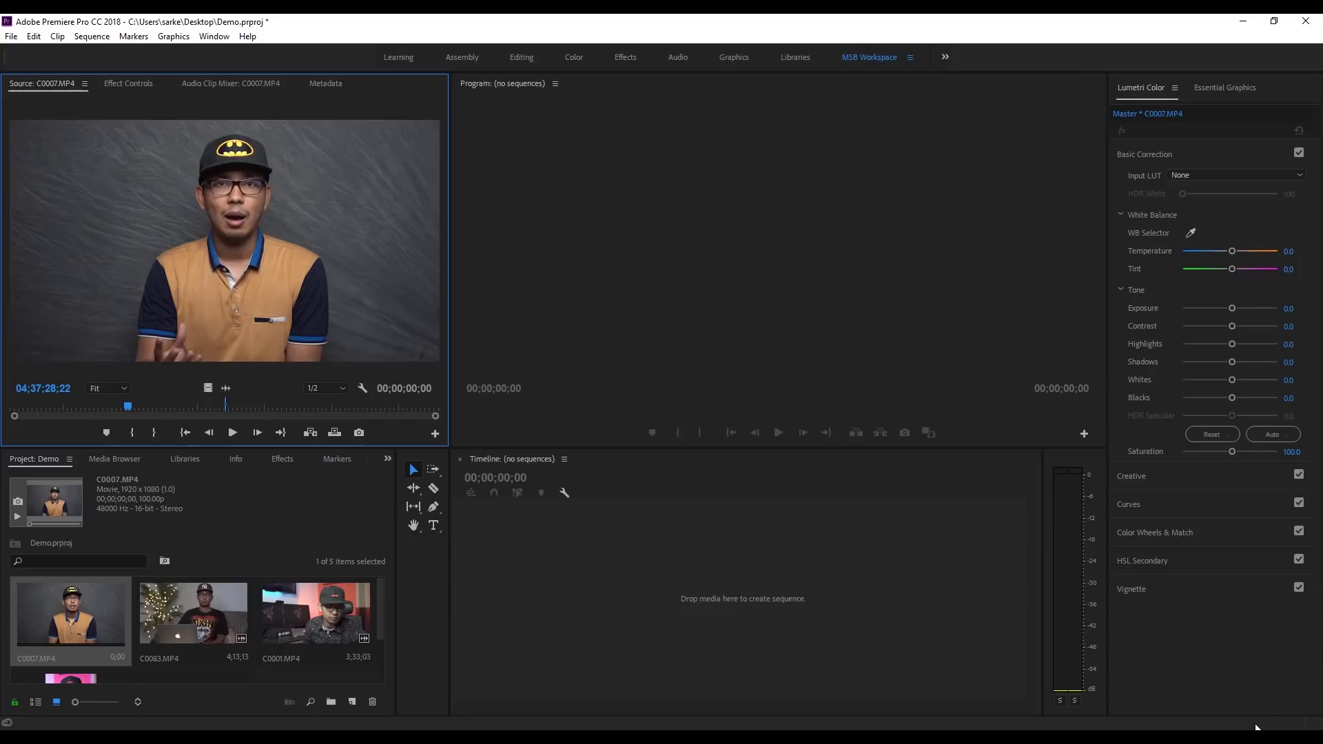
Step: Mute the computer's speakers and play a preview of C0007
click(1213, 737)
drag(1145, 711, 1122, 710)
click(233, 432)
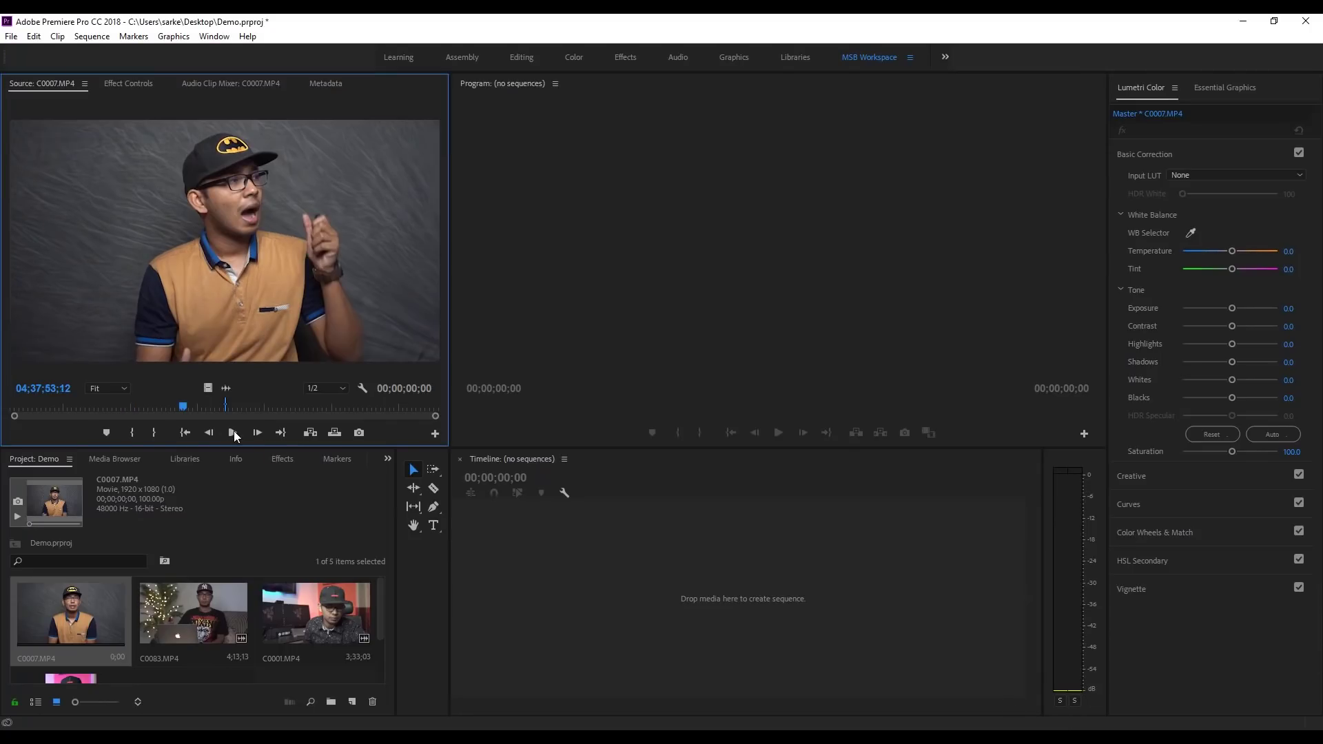
click(233, 433)
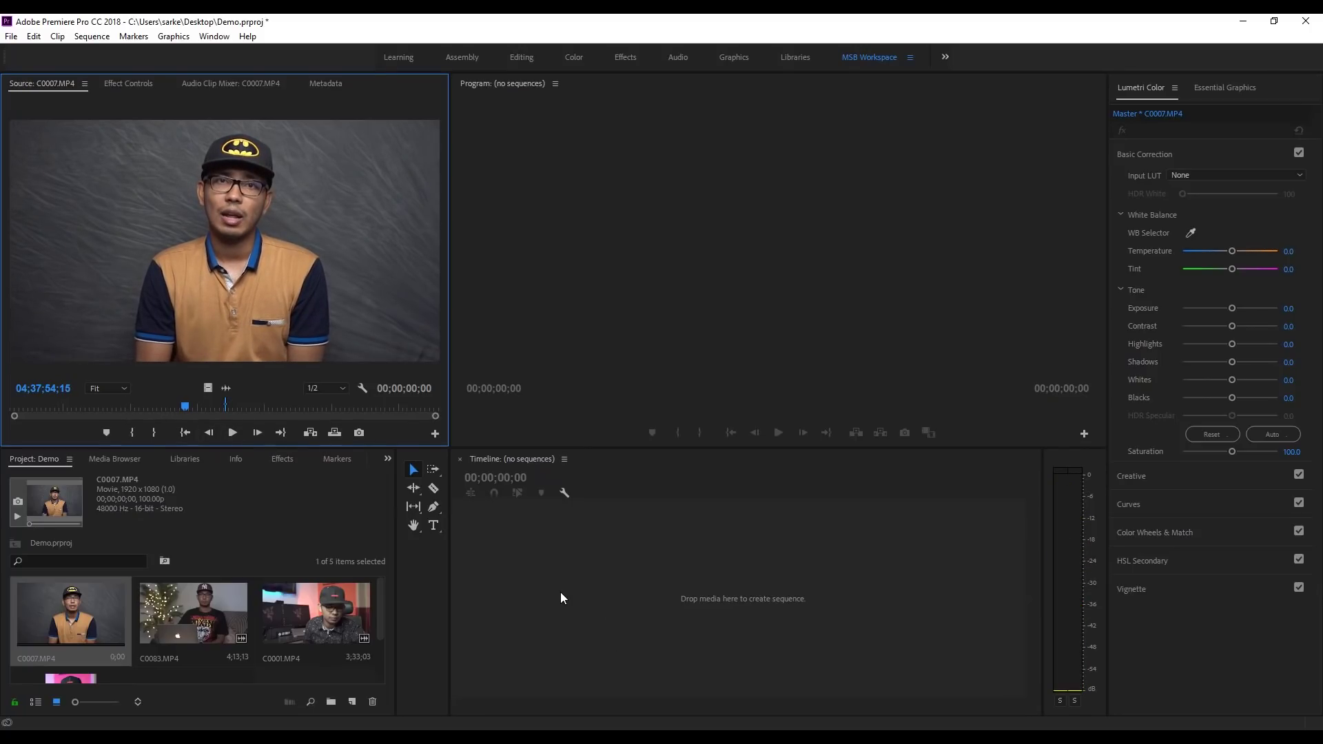
Step: Scrub to the start point and mark In and Out for a 00;00;59;13 section
drag(185, 406, 127, 408)
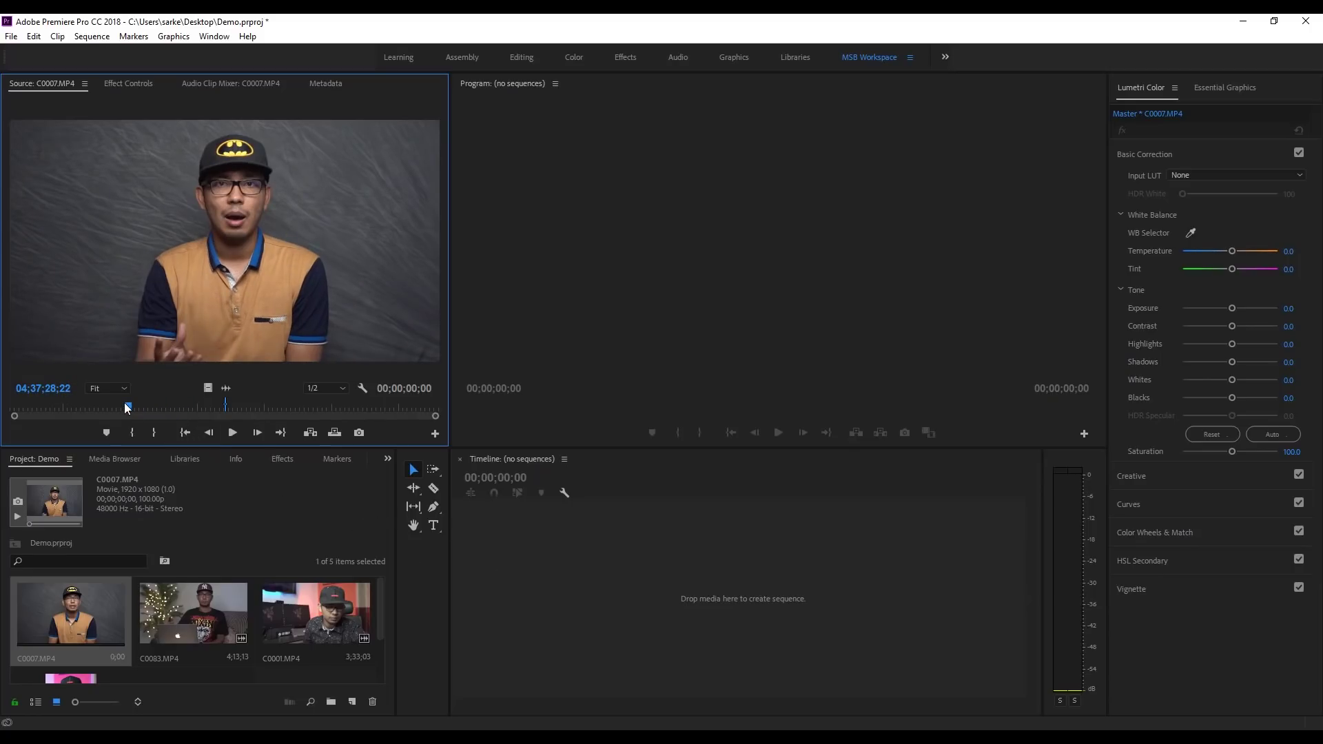
drag(128, 408, 254, 412)
click(131, 432)
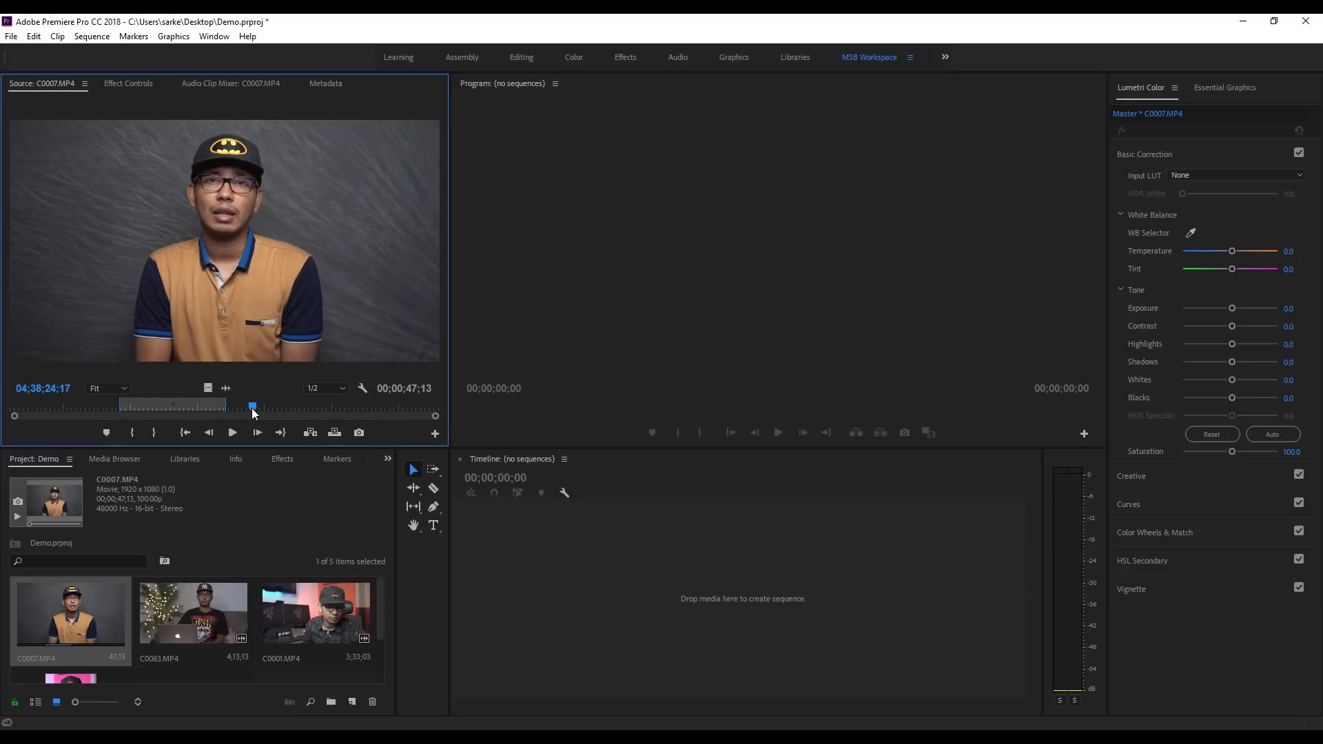
click(156, 432)
Step: Drag the marked C0007 section onto the empty Timeline to create the C0007 sequence
drag(235, 239, 515, 600)
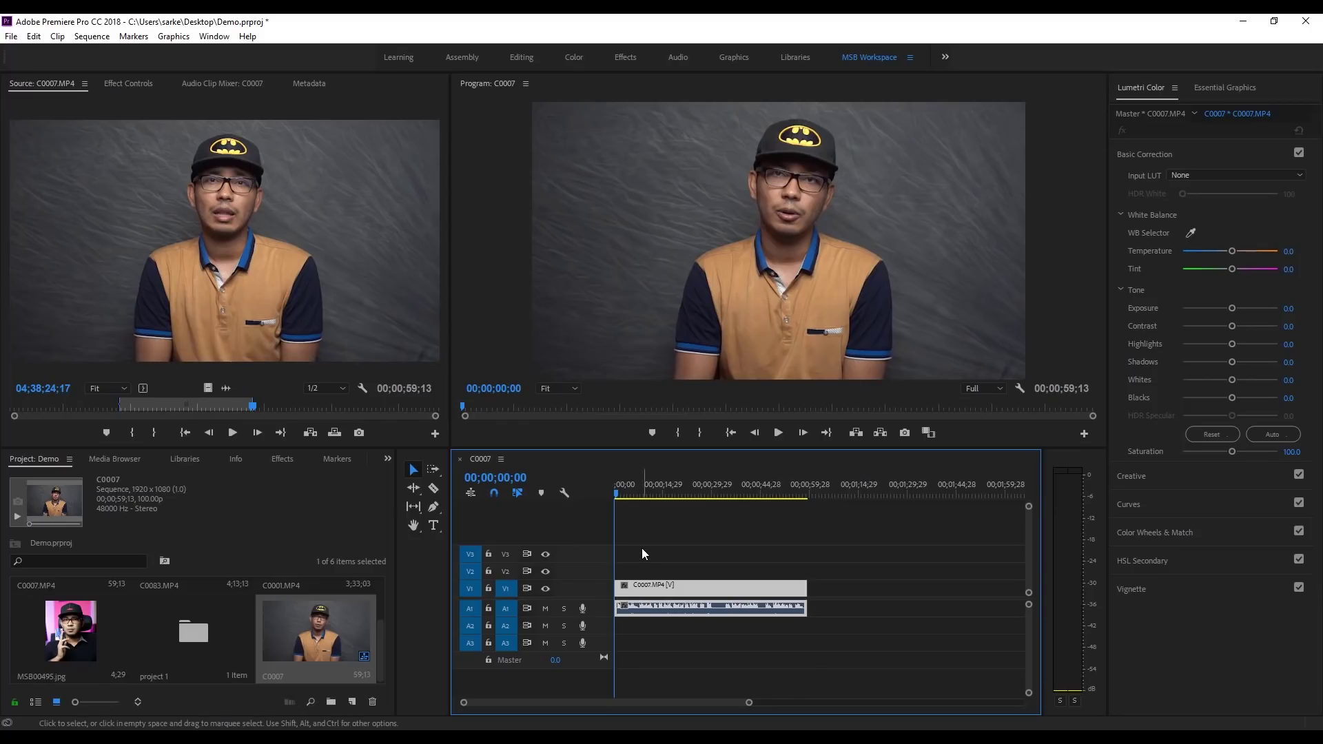
drag(619, 495, 686, 530)
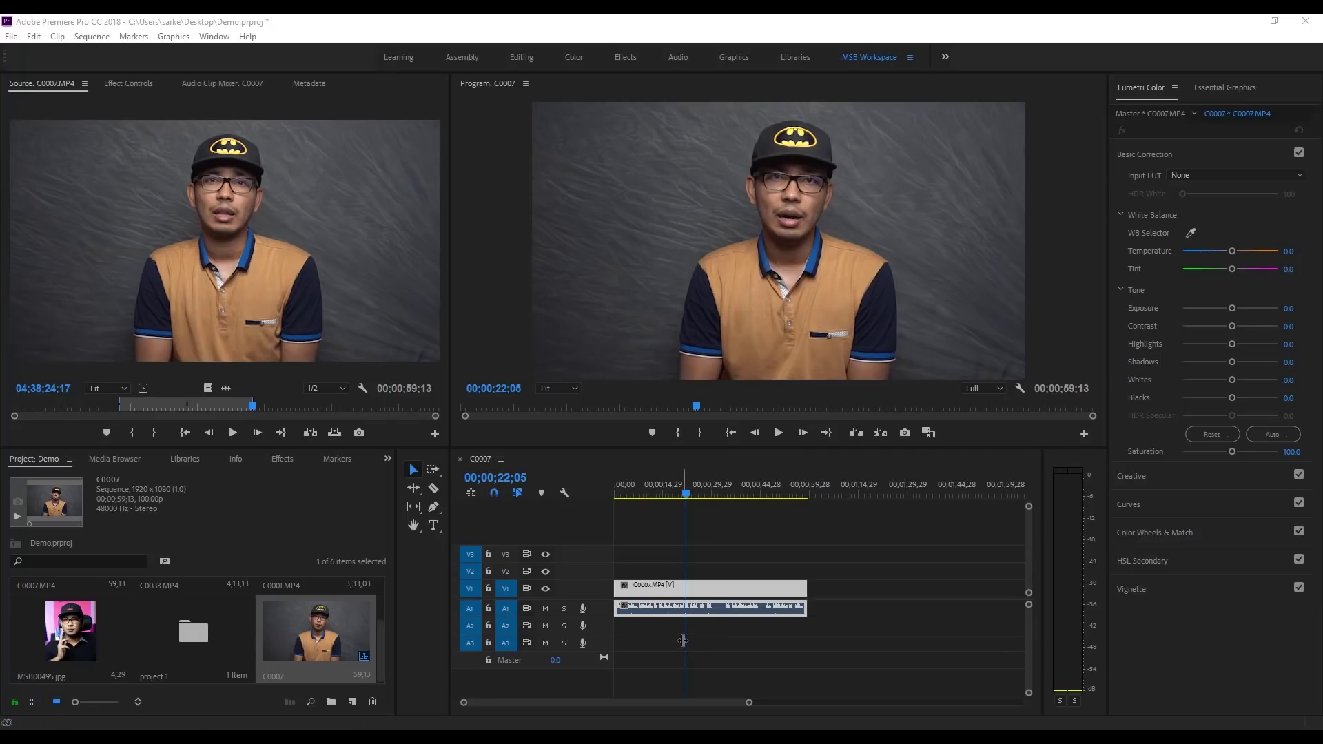
drag(679, 588, 709, 581)
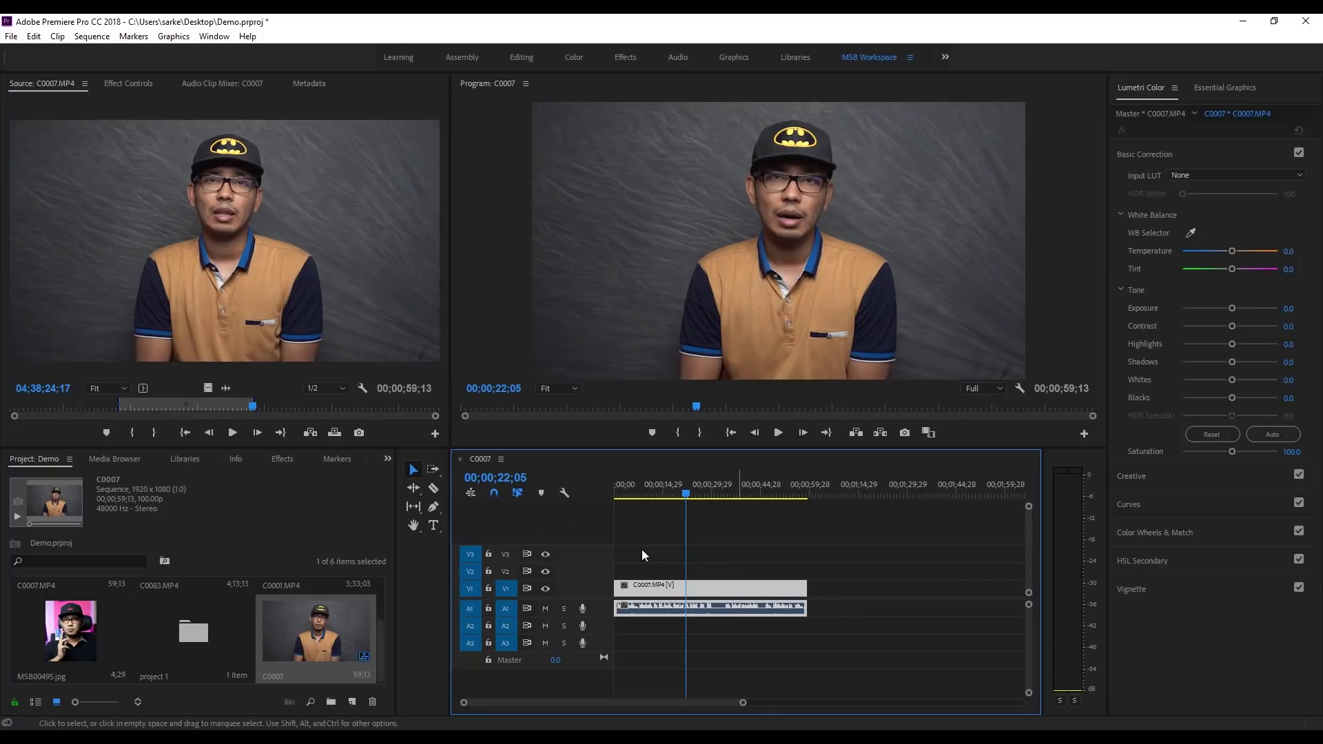
click(226, 391)
drag(373, 438, 833, 612)
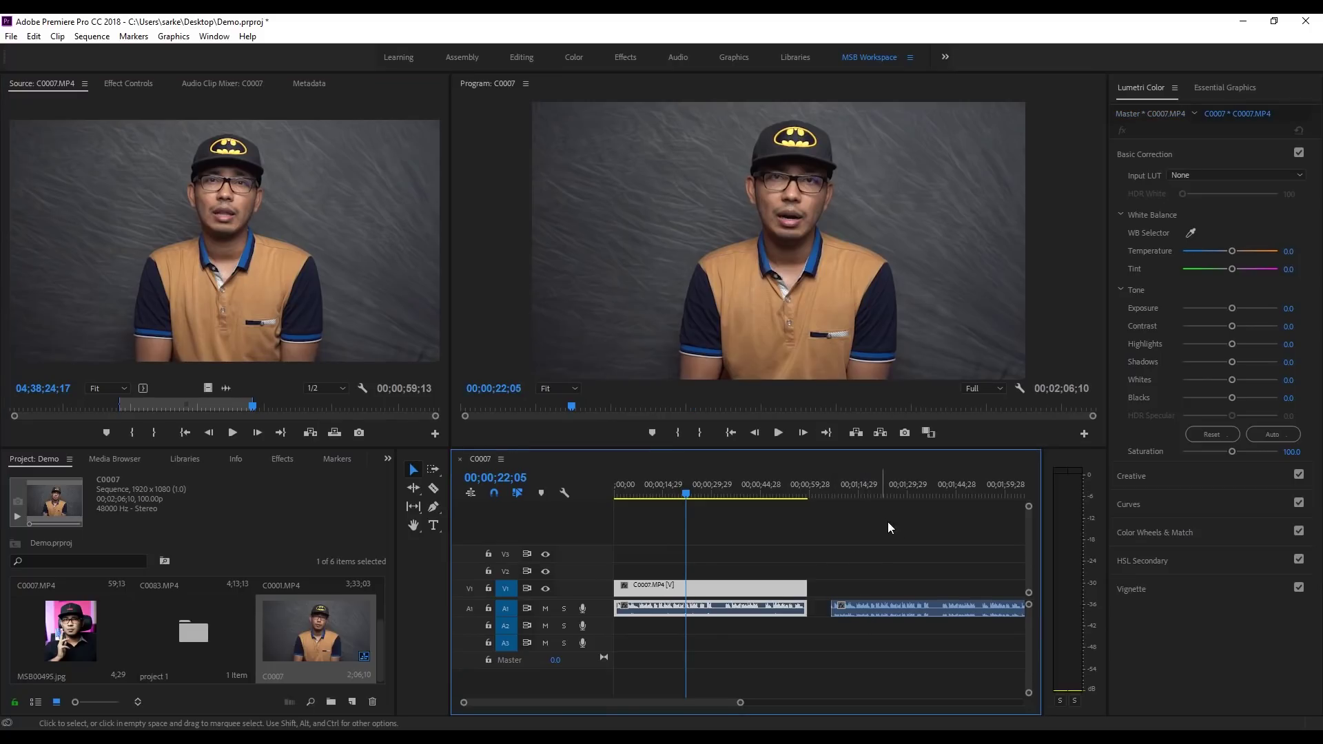
click(889, 482)
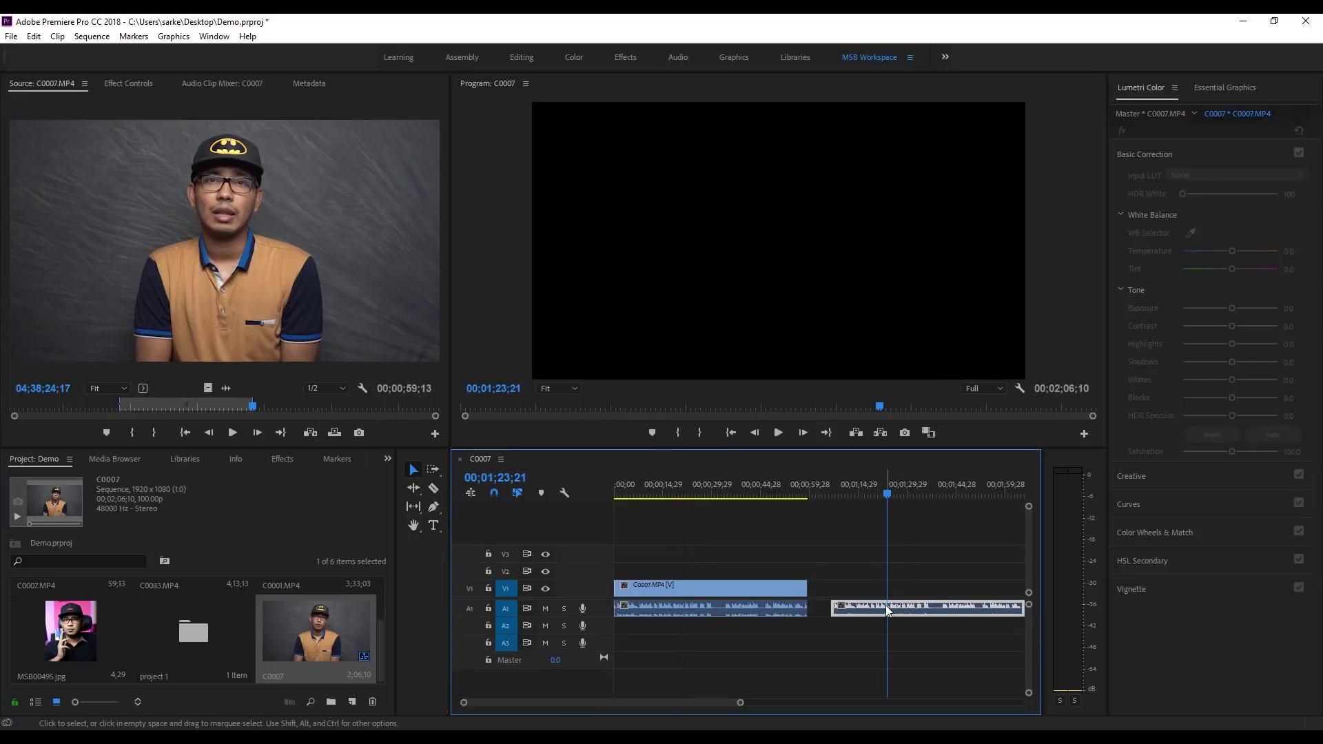
drag(875, 494, 825, 500)
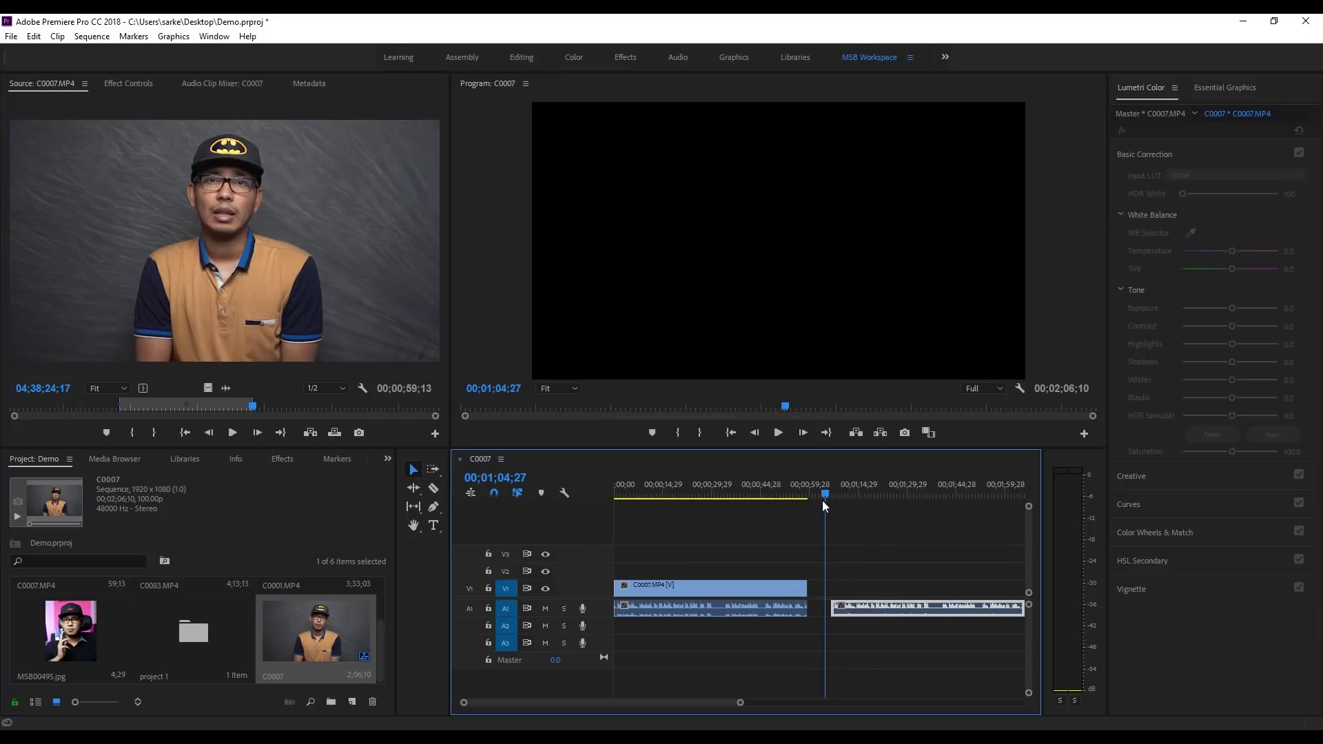
click(886, 532)
click(892, 614)
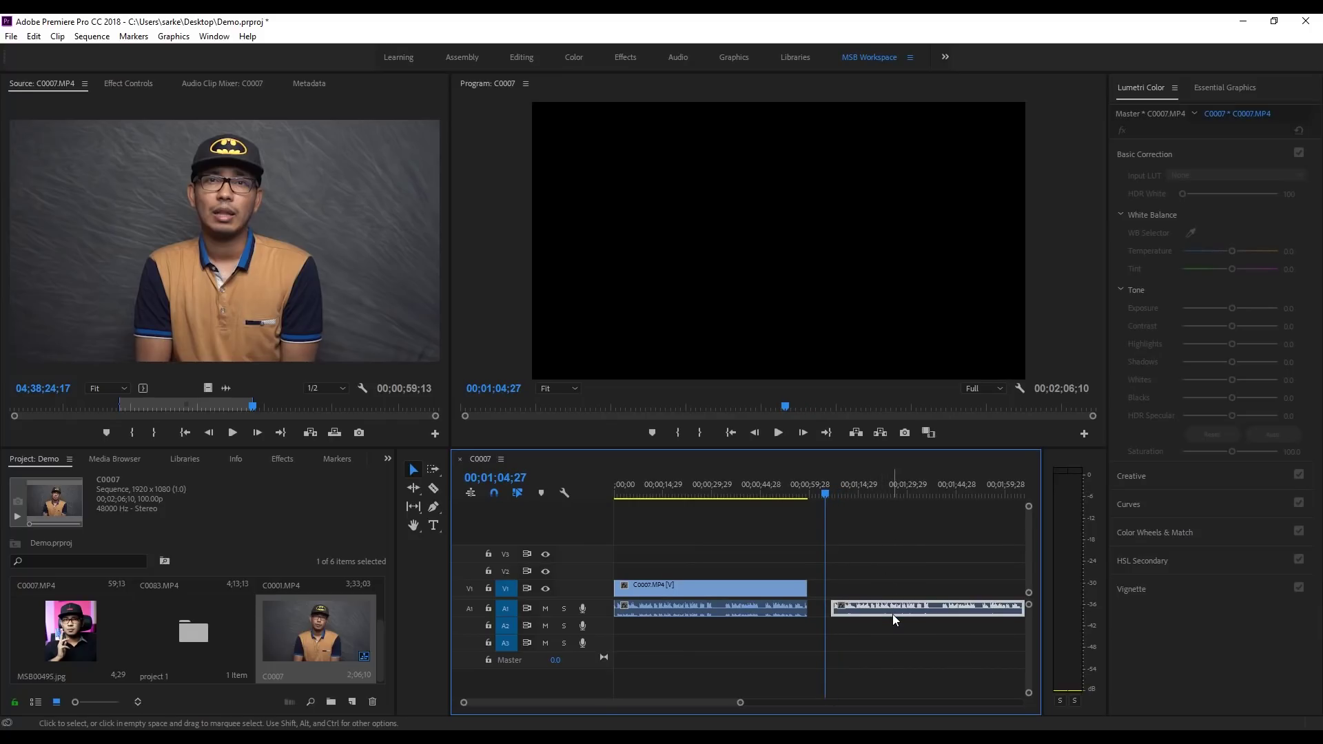
key(Delete)
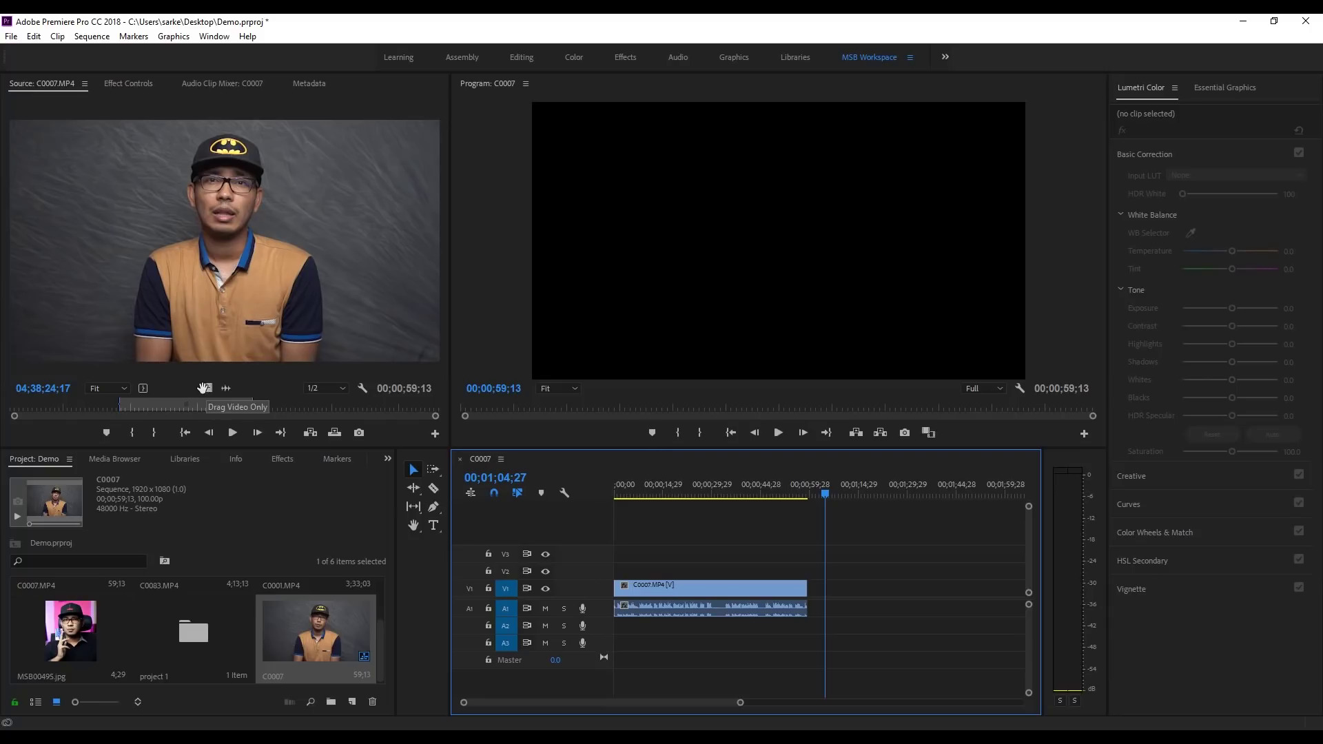
drag(206, 388, 879, 589)
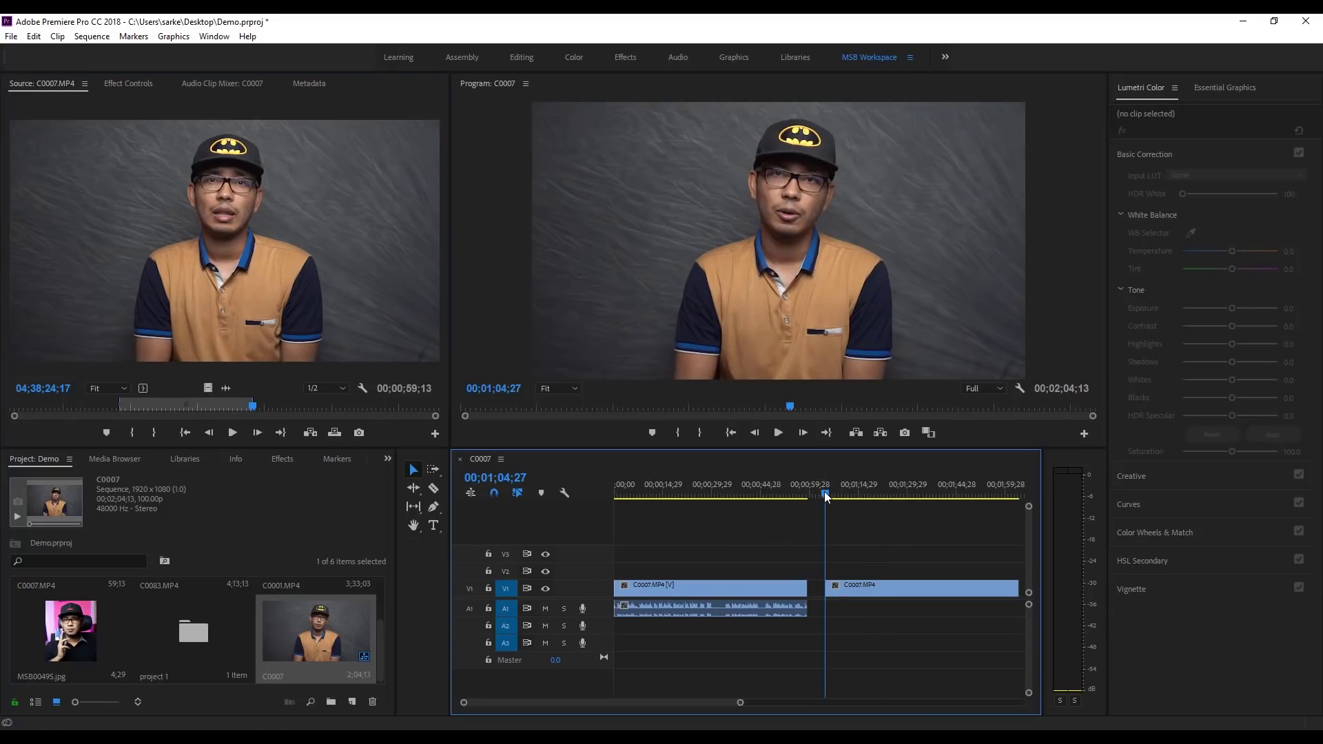
drag(816, 497, 887, 512)
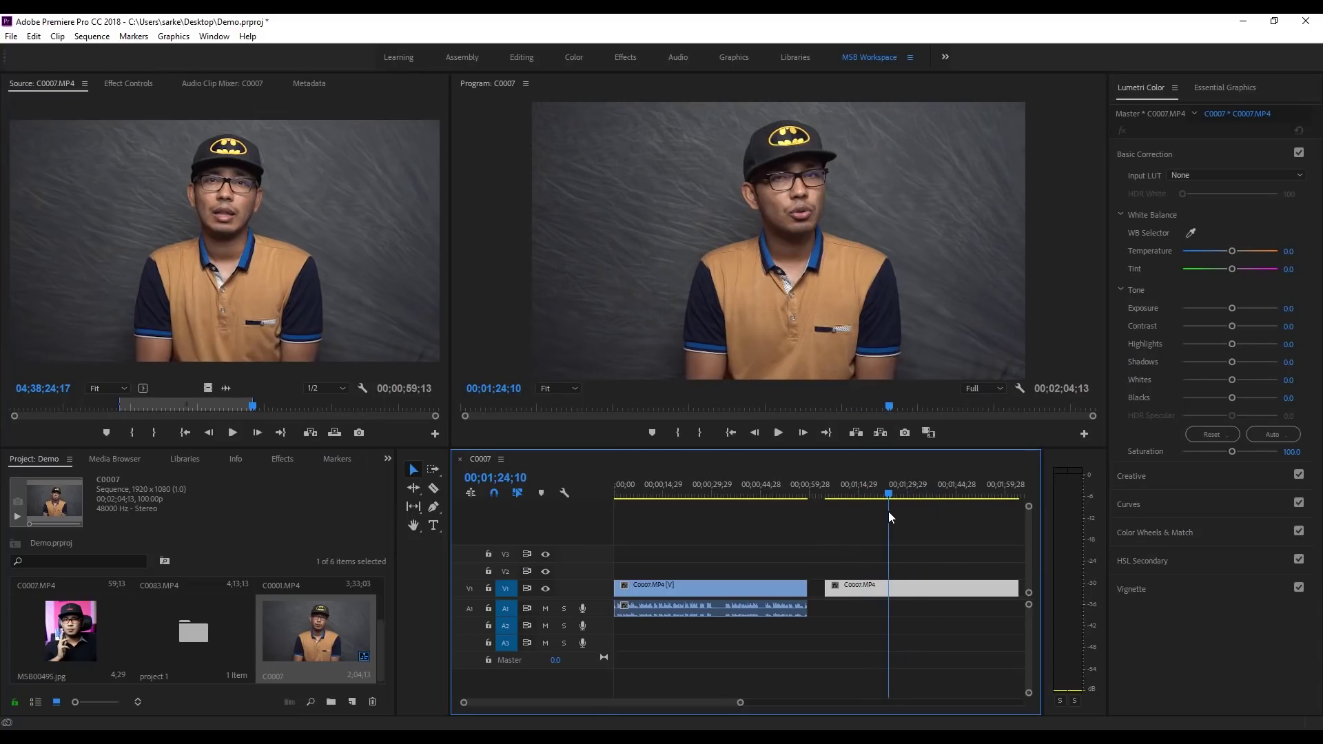
click(865, 610)
click(867, 589)
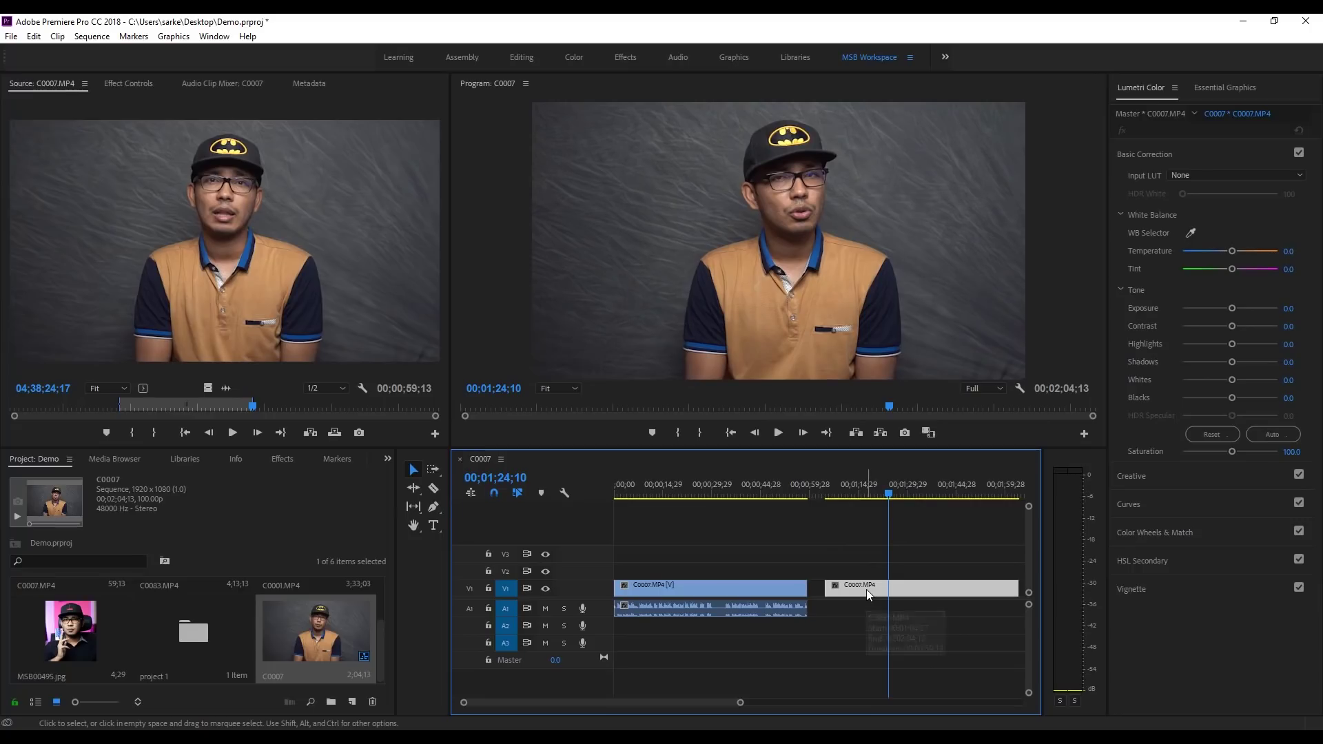
key(Delete)
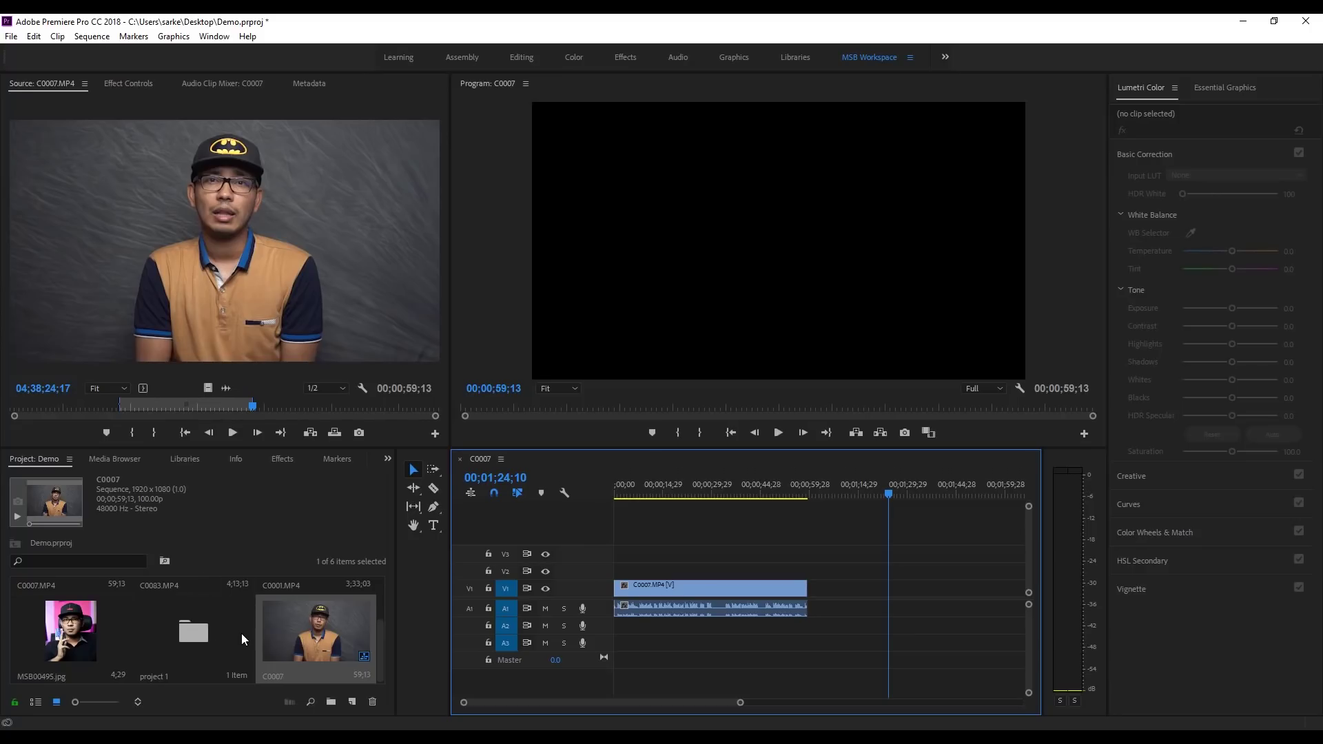
Step: Add C0001.MP4 to the sequence, butted right after the C0007 clip
scroll(241, 634, up, 2)
double_click(309, 608)
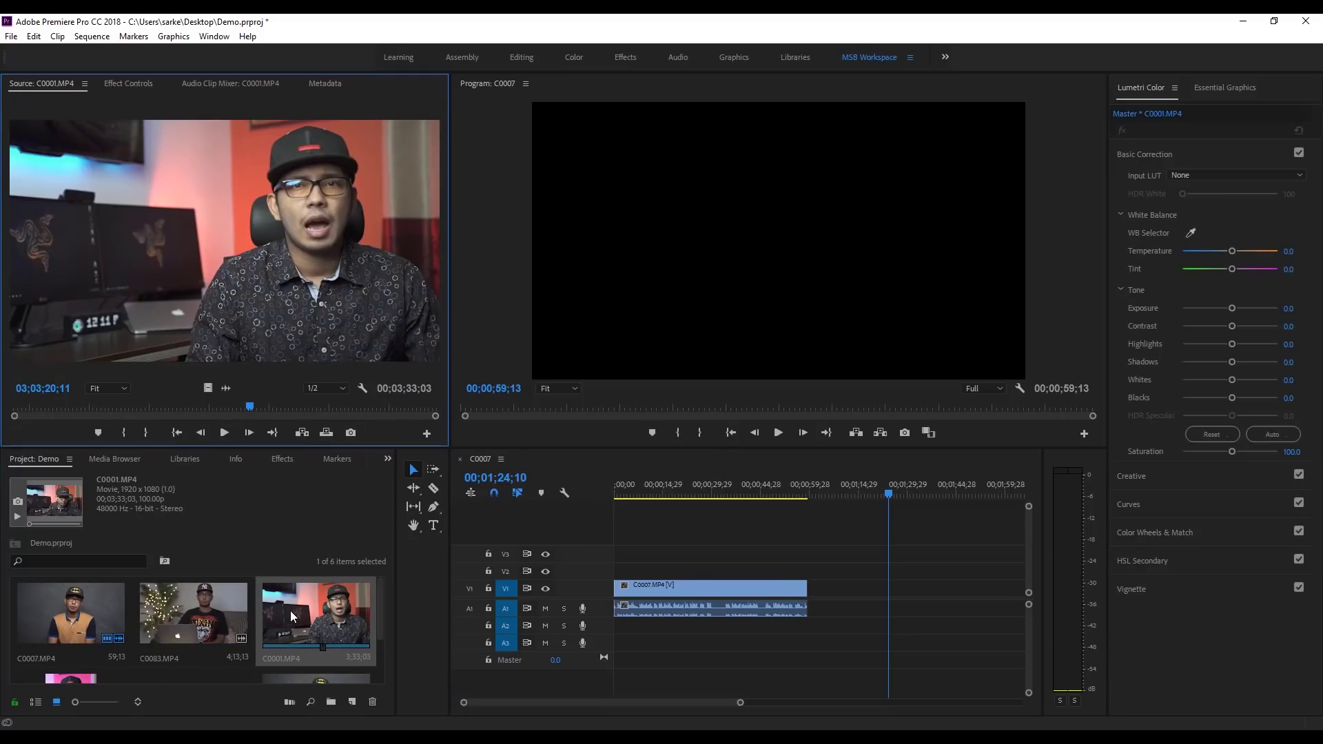
drag(288, 615, 747, 504)
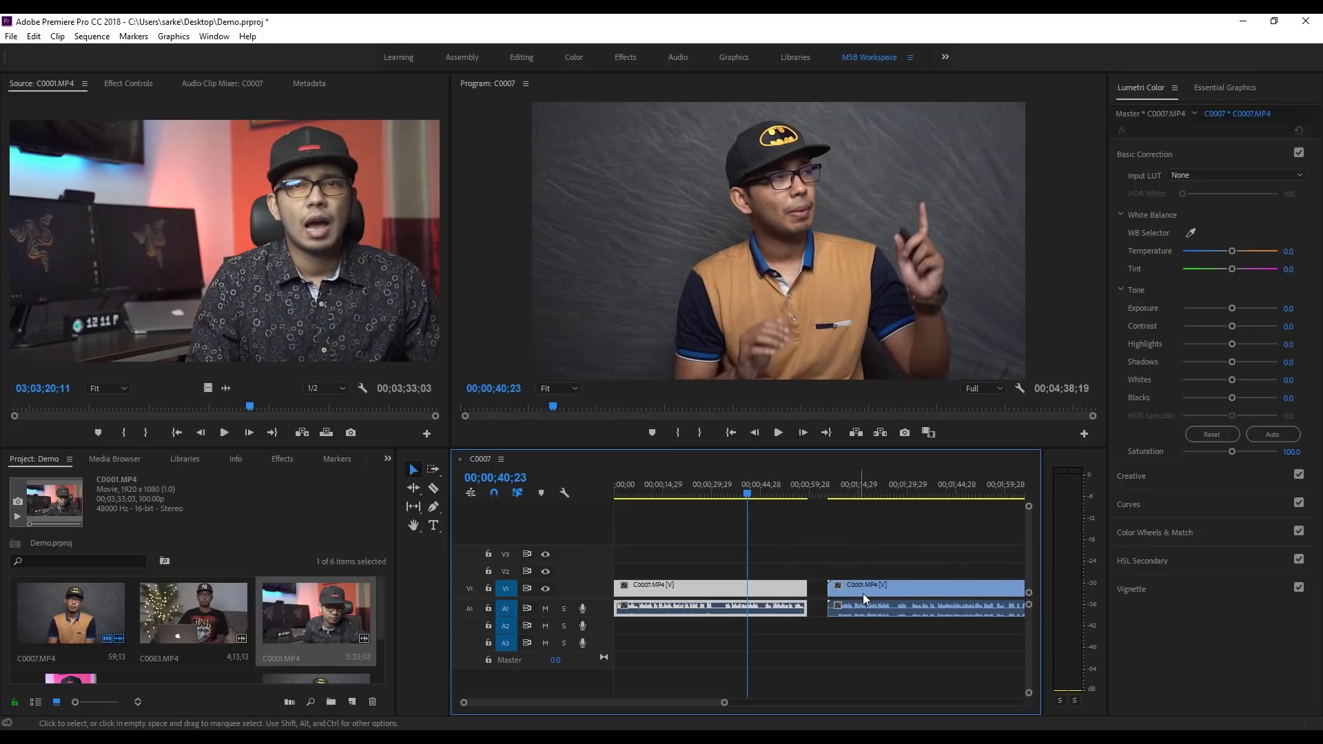
drag(863, 594, 841, 595)
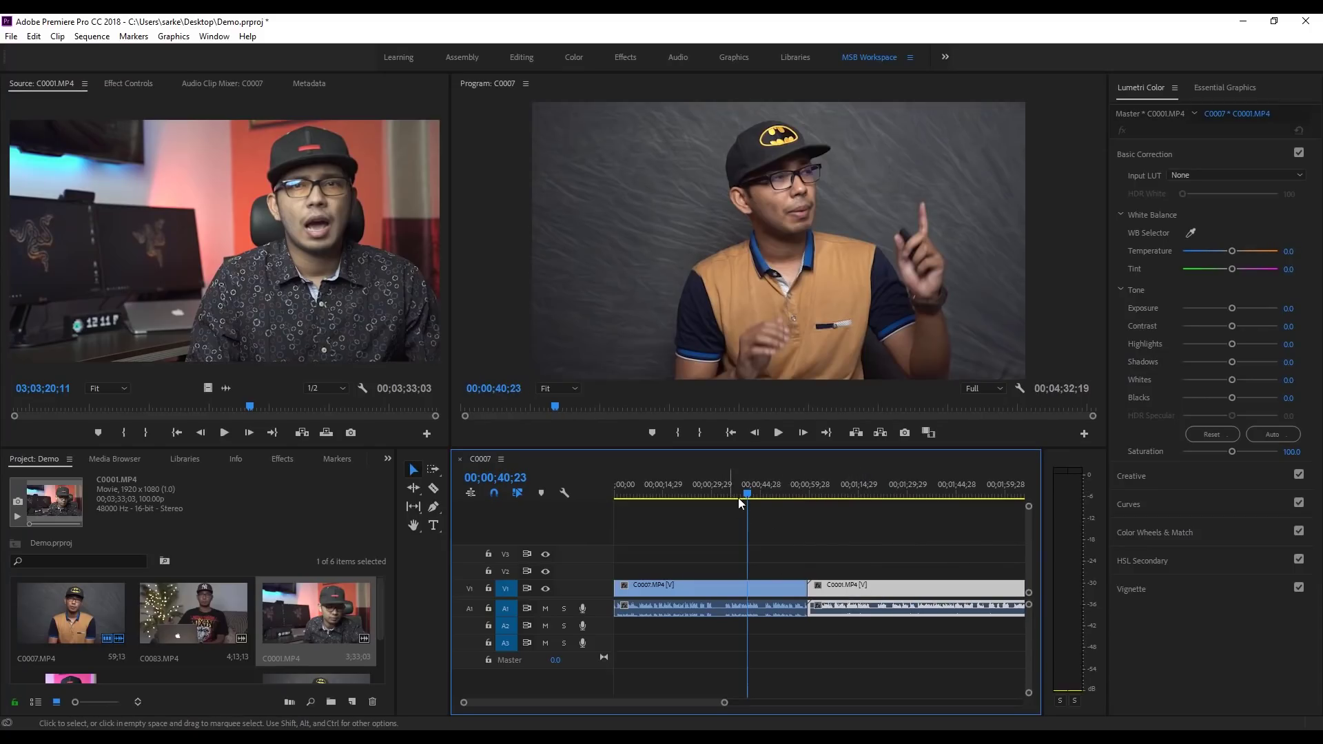
Step: Park the playhead at 00;00;34;19 inside the C0007 clip
drag(738, 498, 691, 527)
click(710, 553)
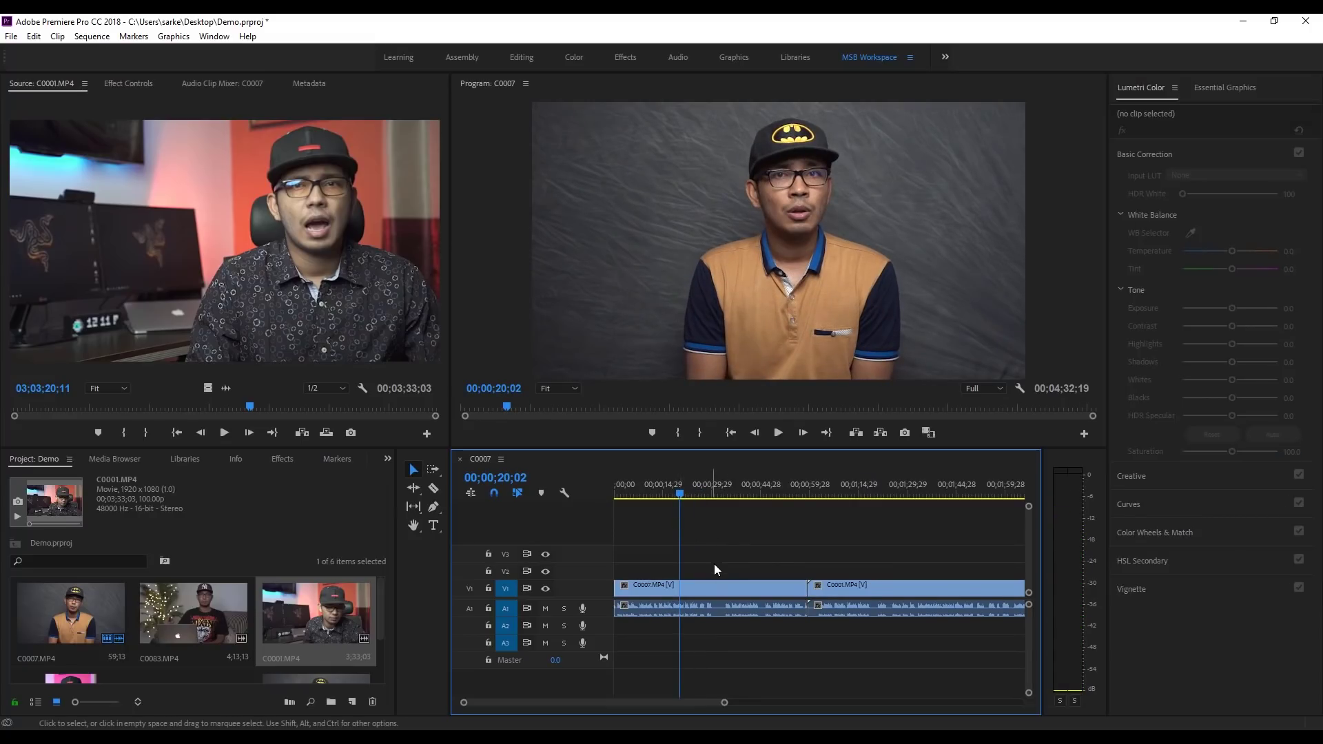
click(728, 485)
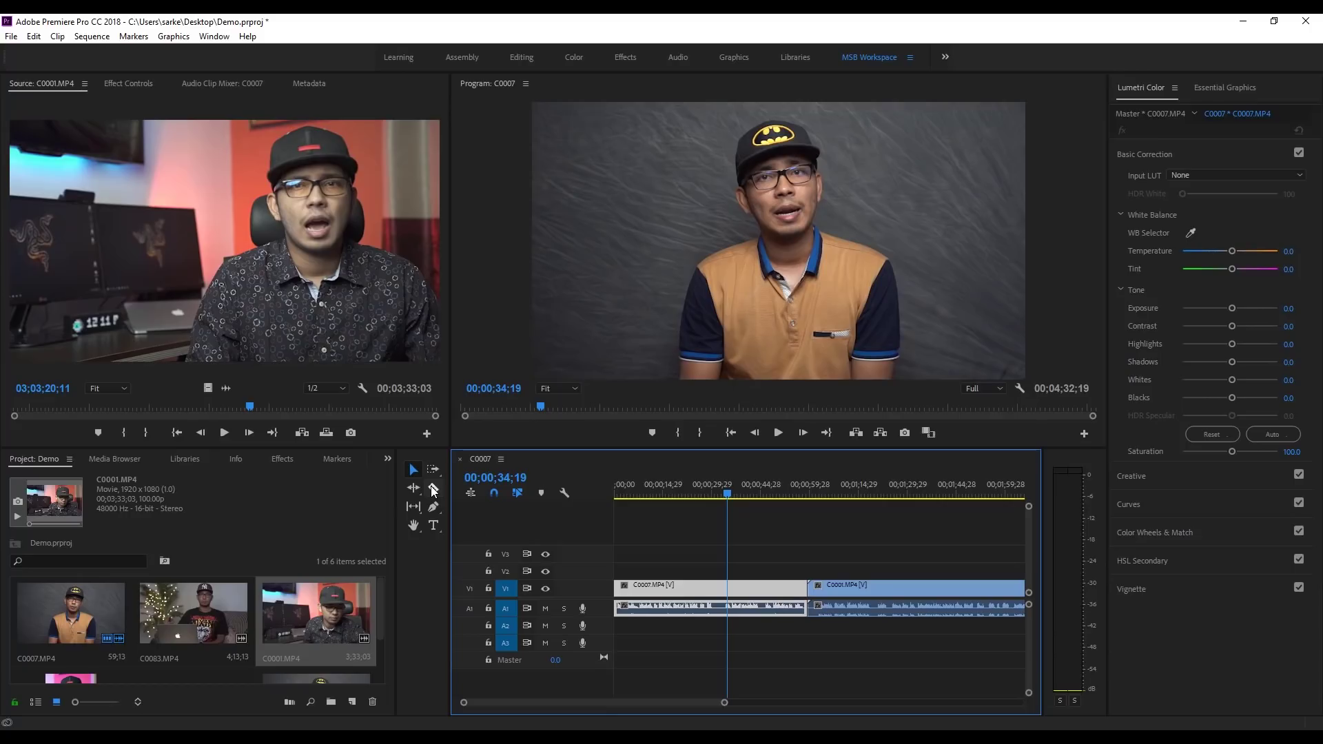
Step: Cut C0007 with the Razor tool at the playhead and again further along
click(434, 490)
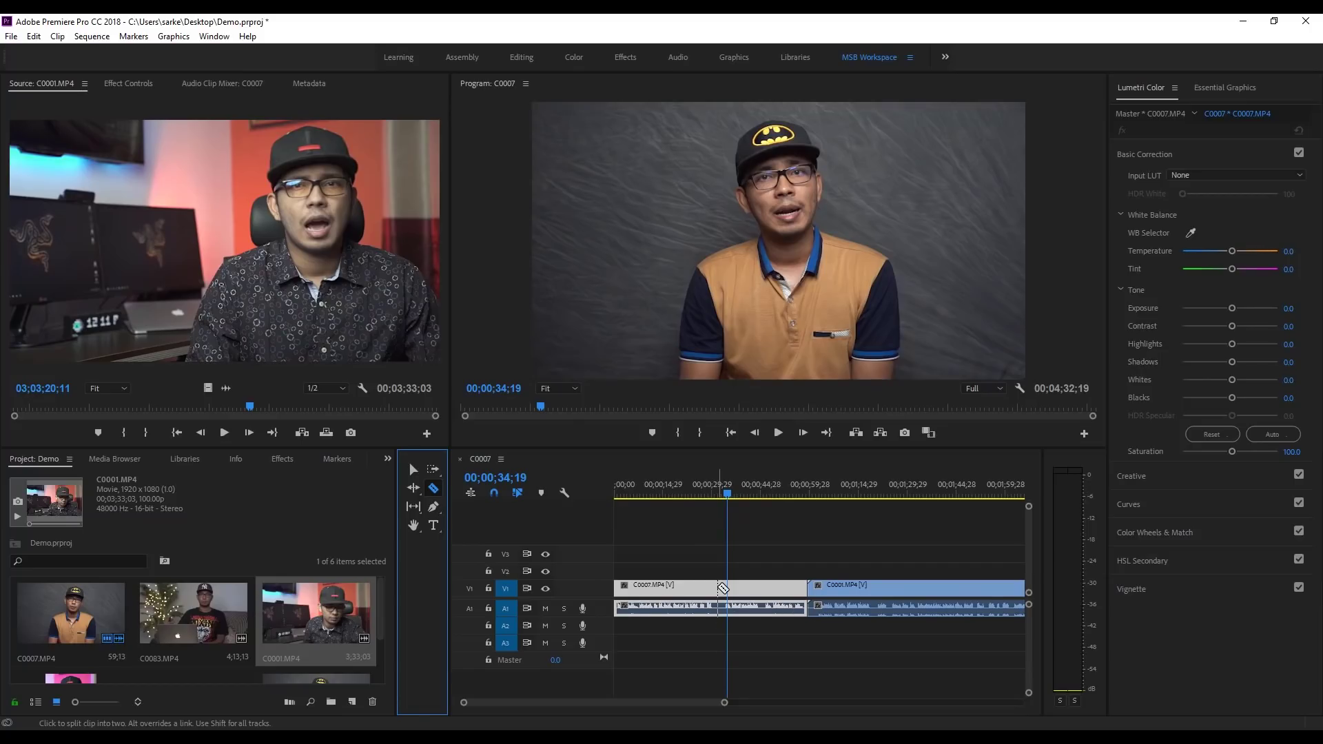
click(721, 588)
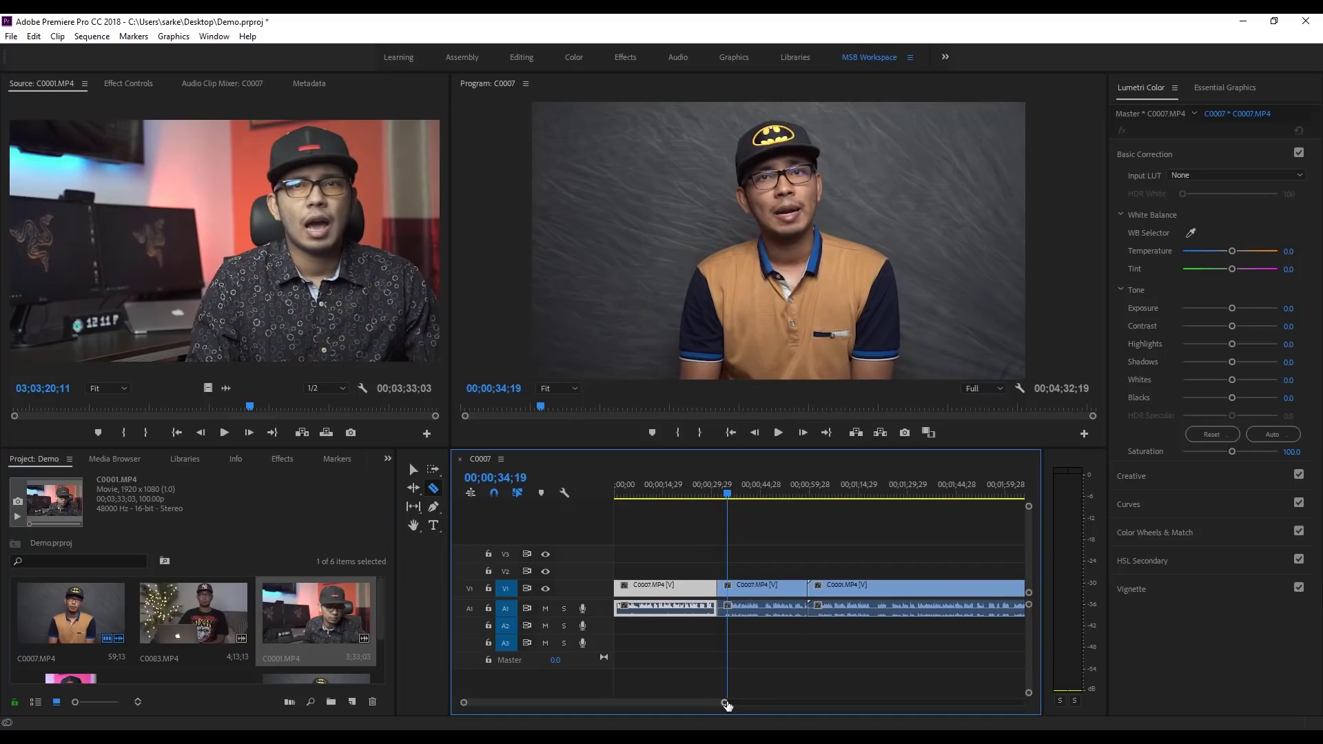
drag(724, 702, 678, 708)
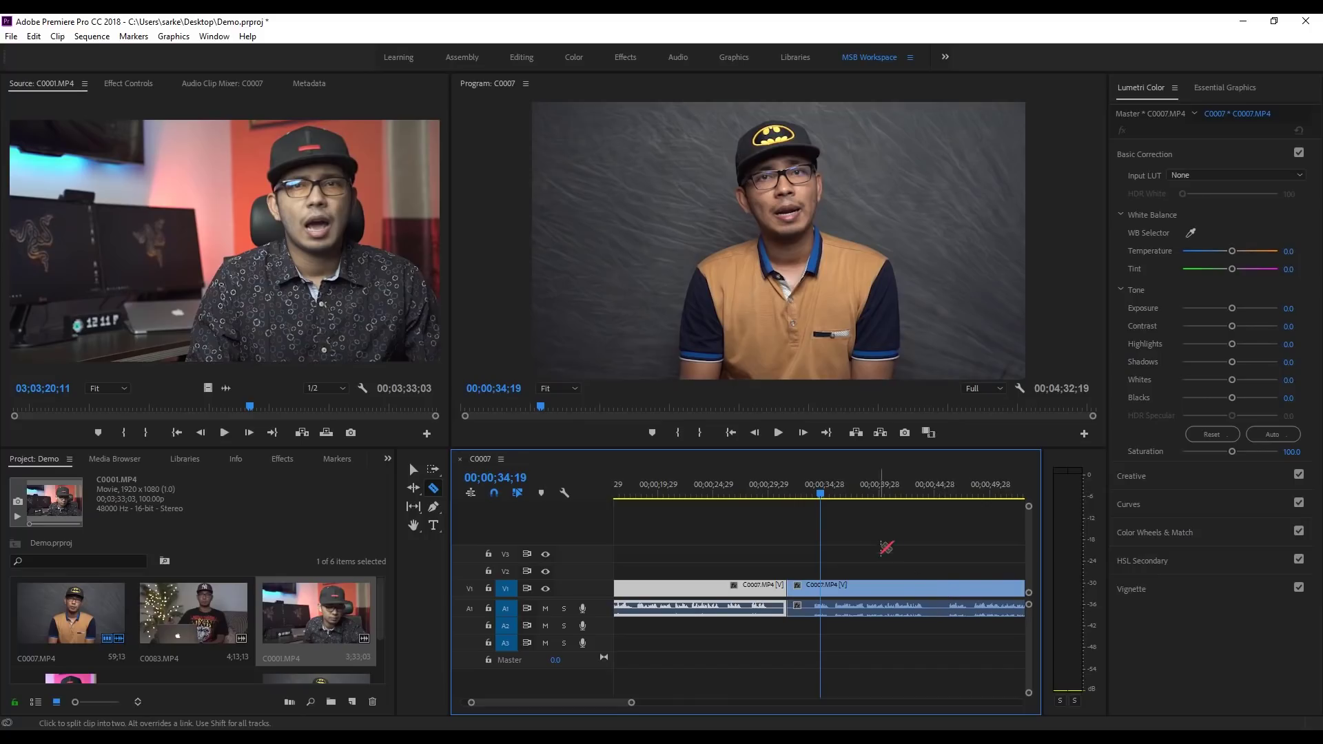
click(934, 589)
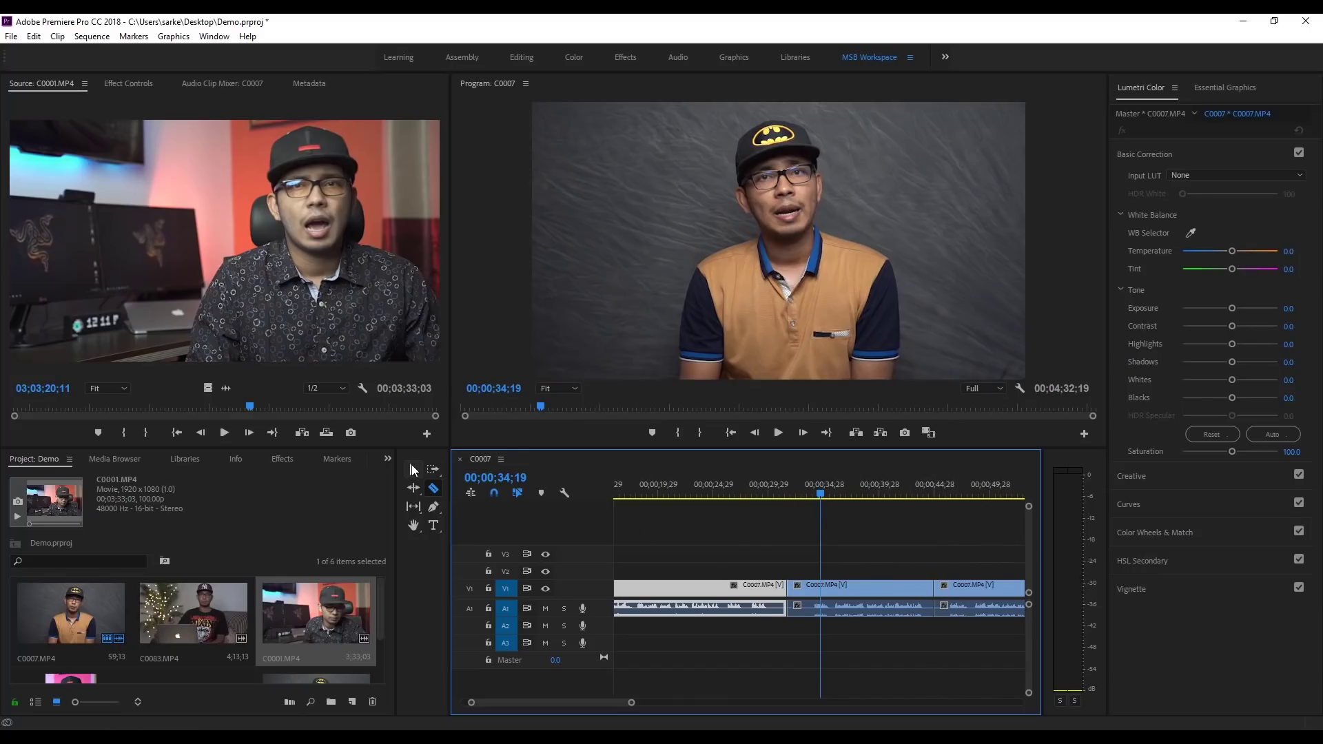
Step: Select the middle piece of C0007 and delete it, leaving a gap
click(415, 470)
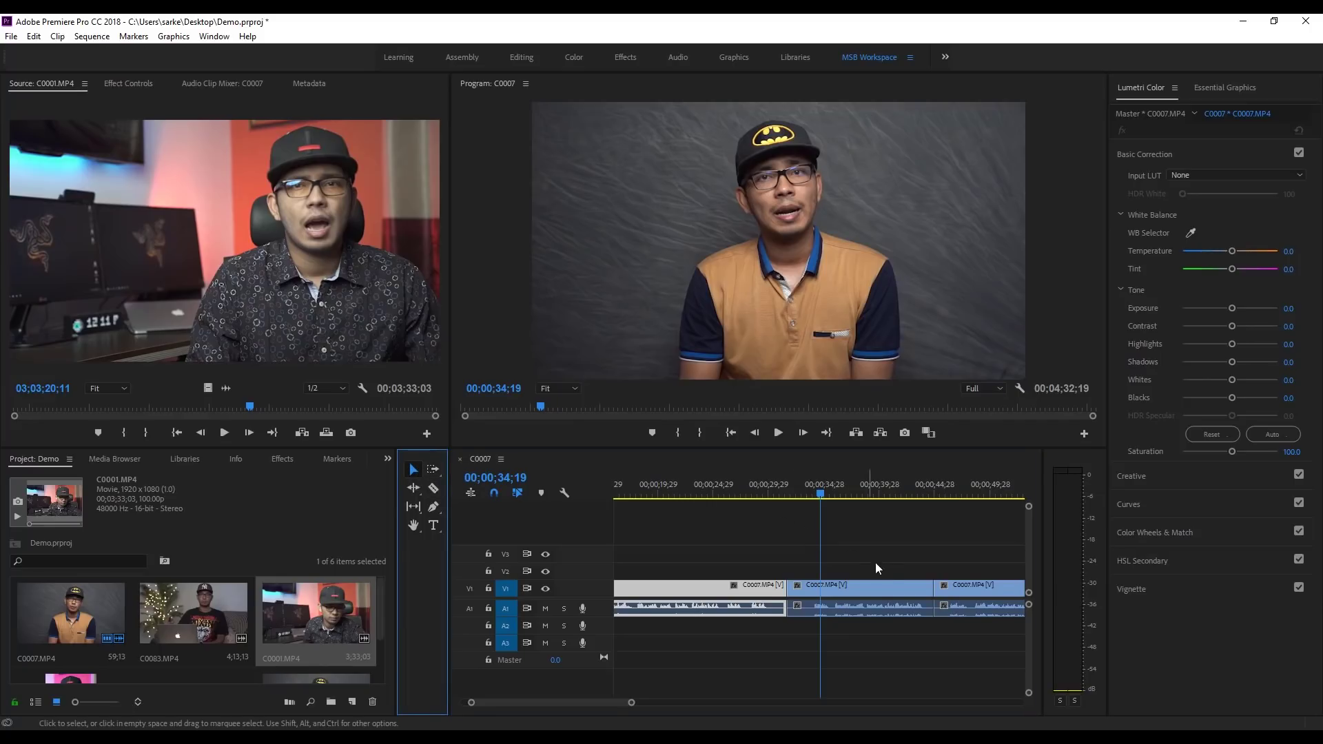
click(869, 590)
click(814, 587)
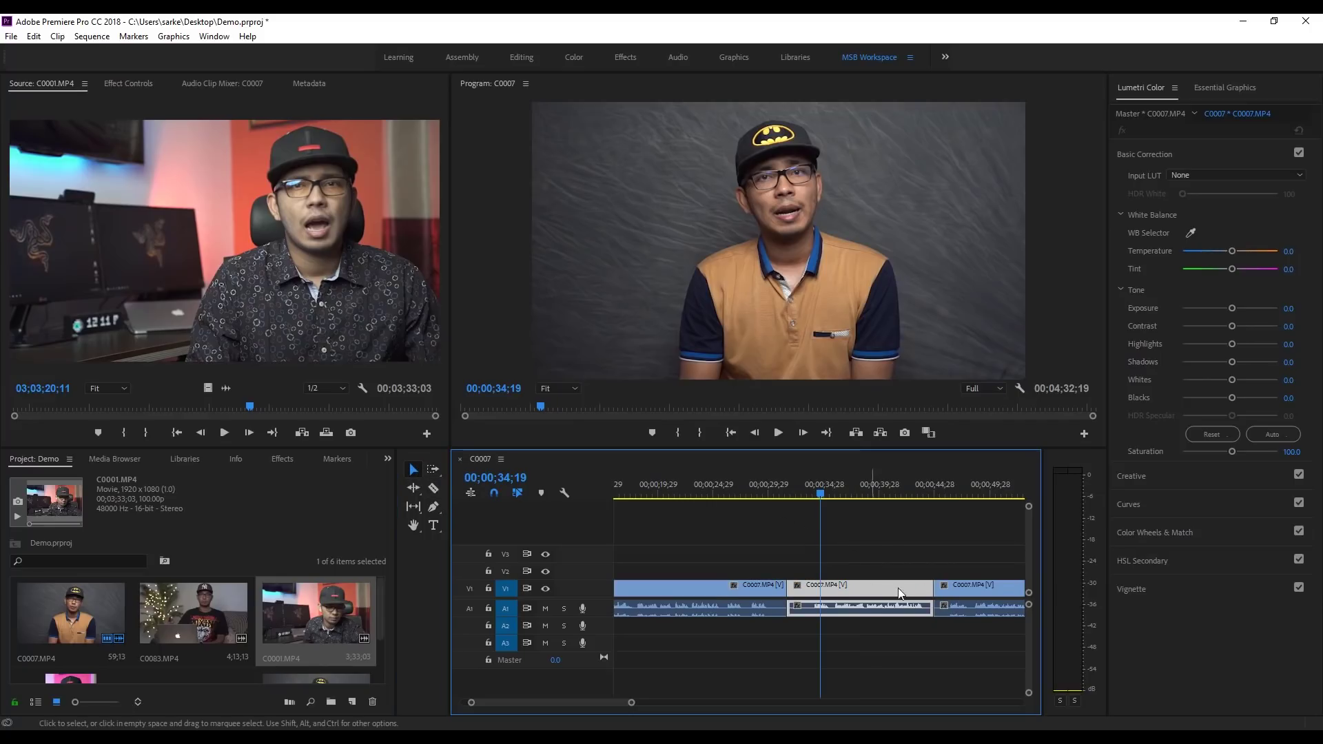
click(962, 591)
click(710, 590)
click(848, 593)
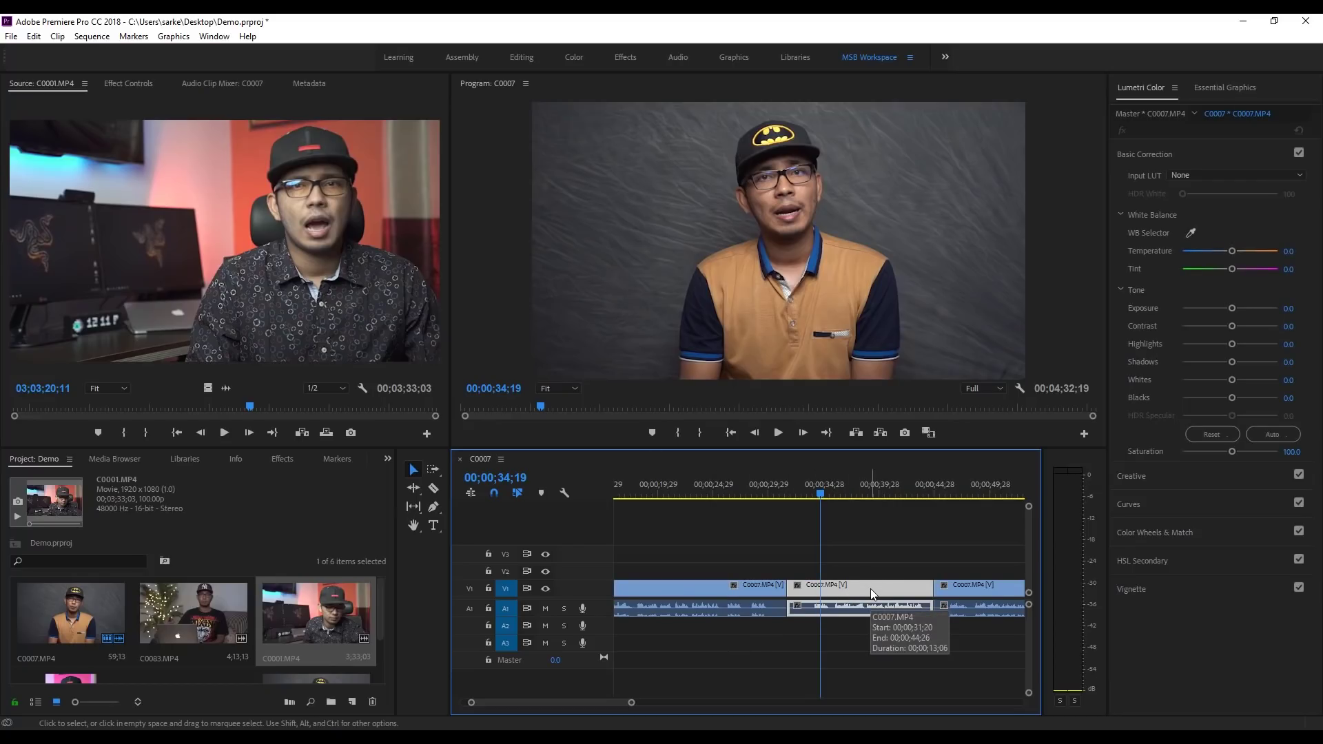
key(Delete)
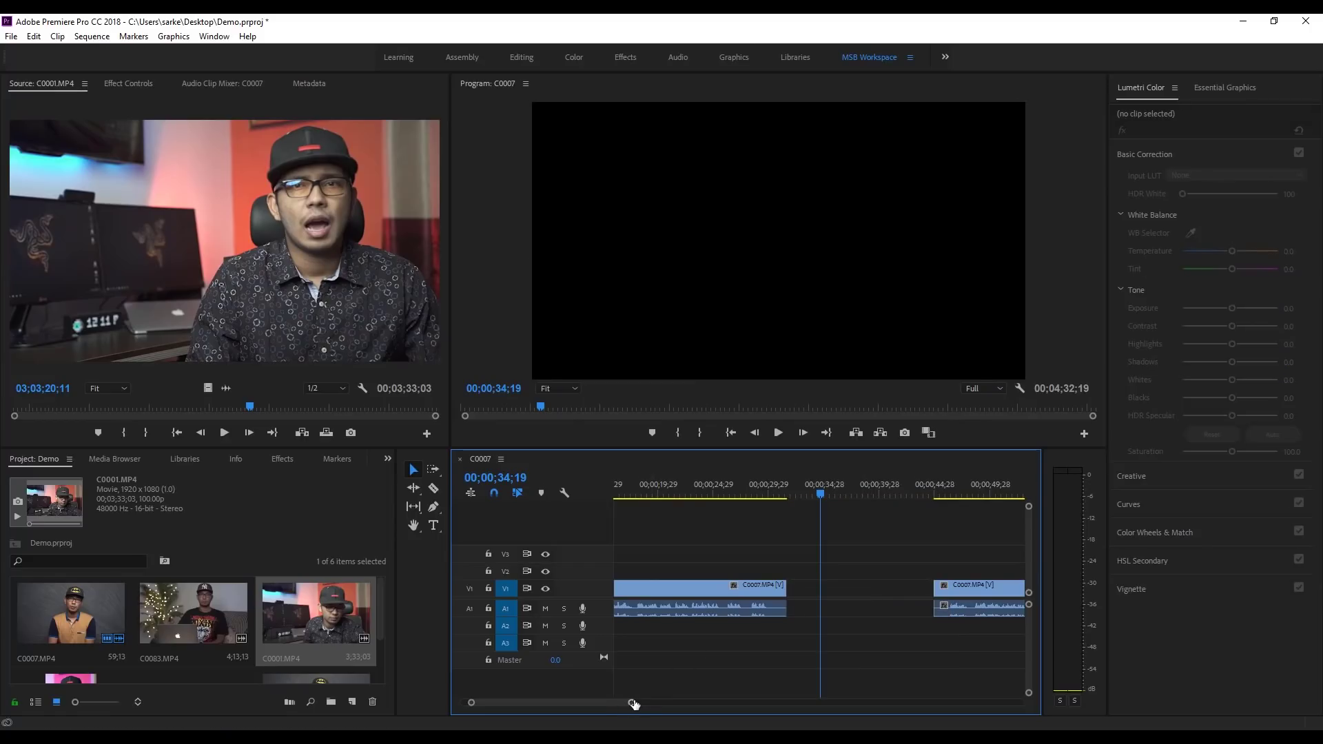
Step: Zoom the timeline in and shift the C0007 piece and C0001 around the gap
drag(634, 704, 739, 700)
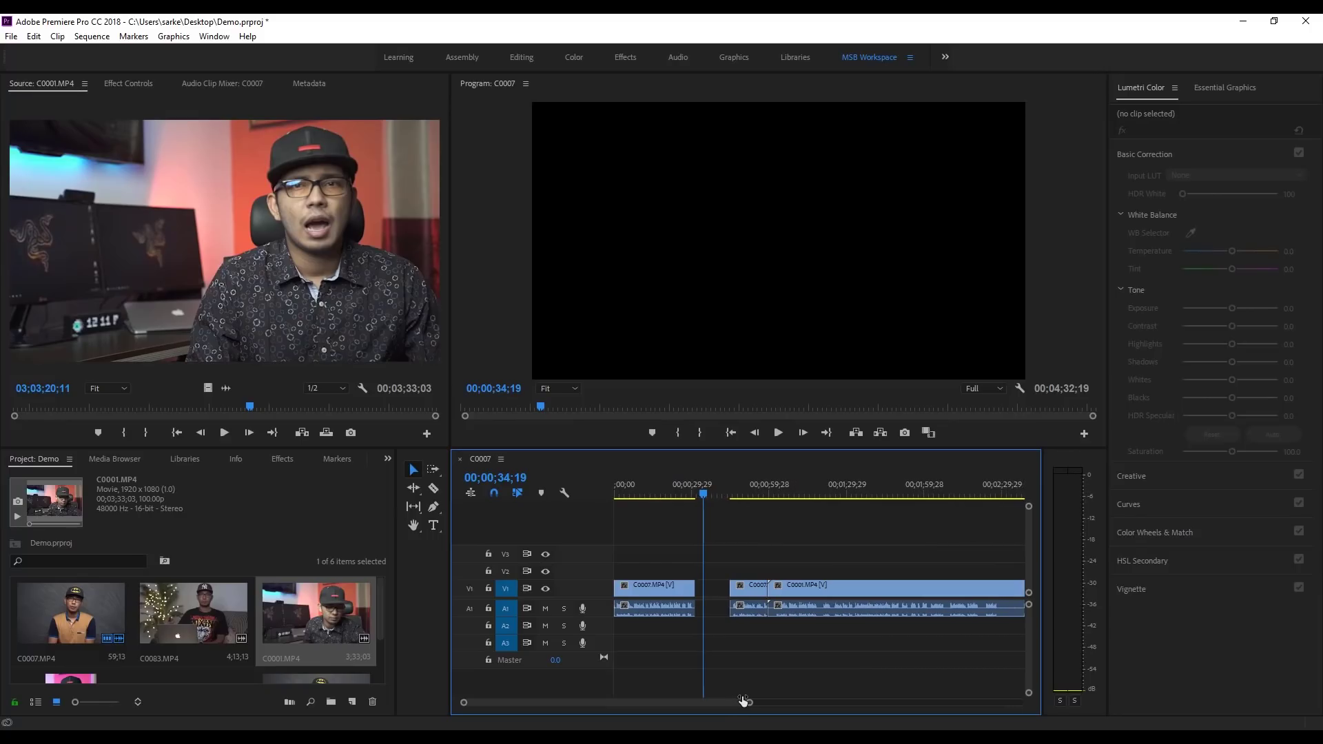
drag(743, 701, 741, 702)
click(750, 590)
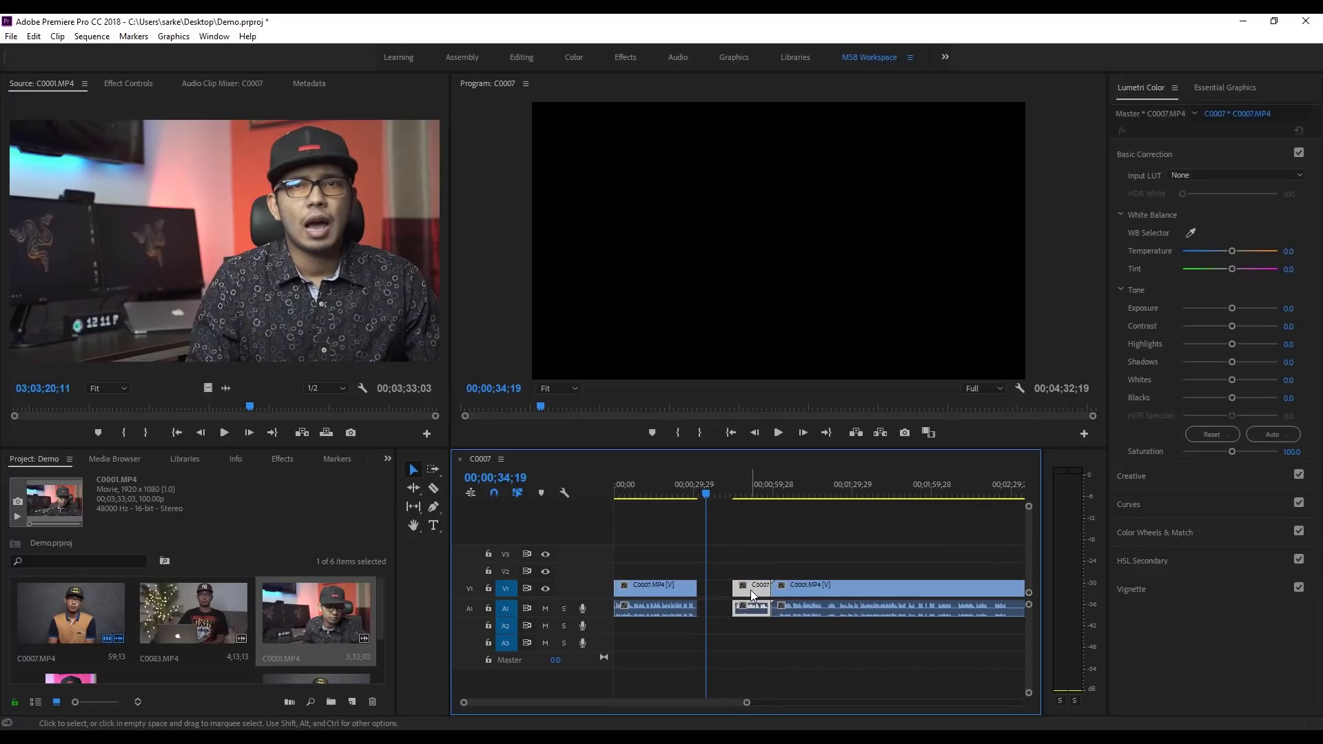
drag(736, 592, 716, 598)
drag(816, 591, 841, 593)
drag(714, 593, 765, 592)
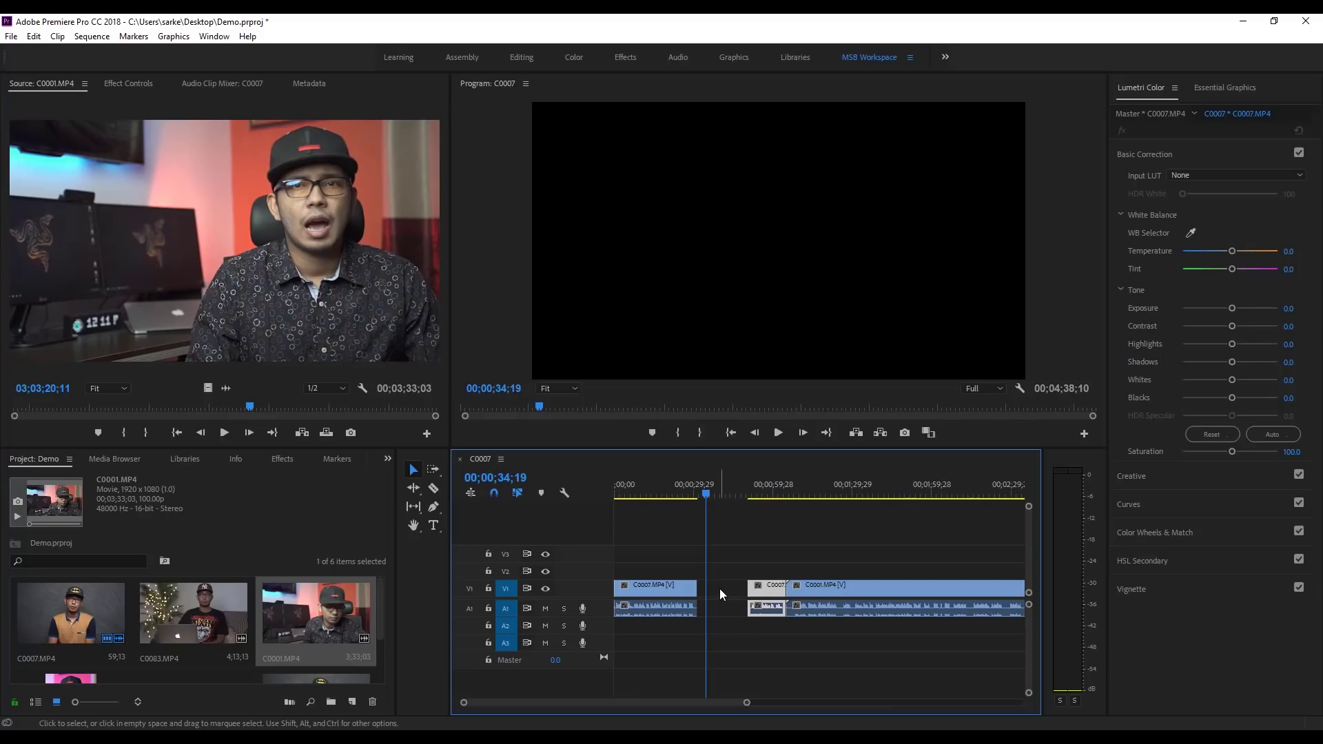
Step: Try Ripple Delete on the gap, undo it, and move the short C0007 piece left
right_click(720, 590)
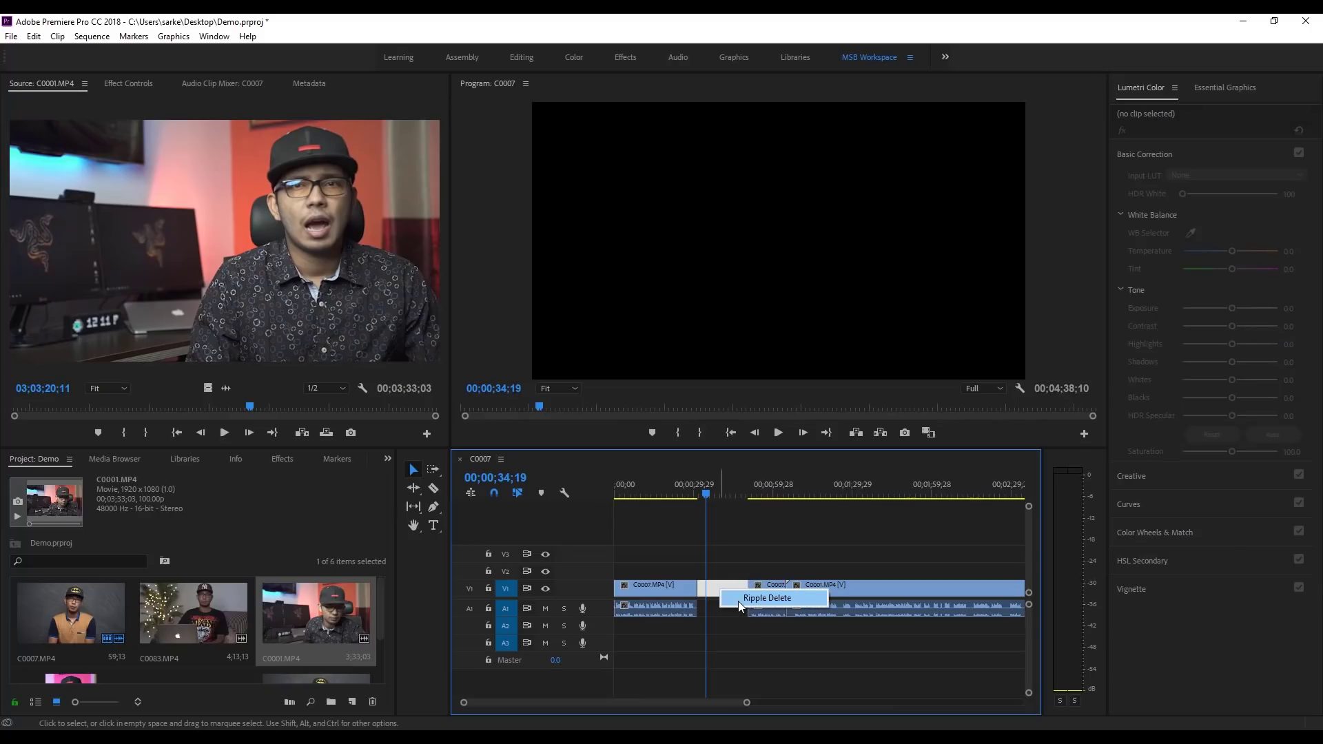
click(738, 601)
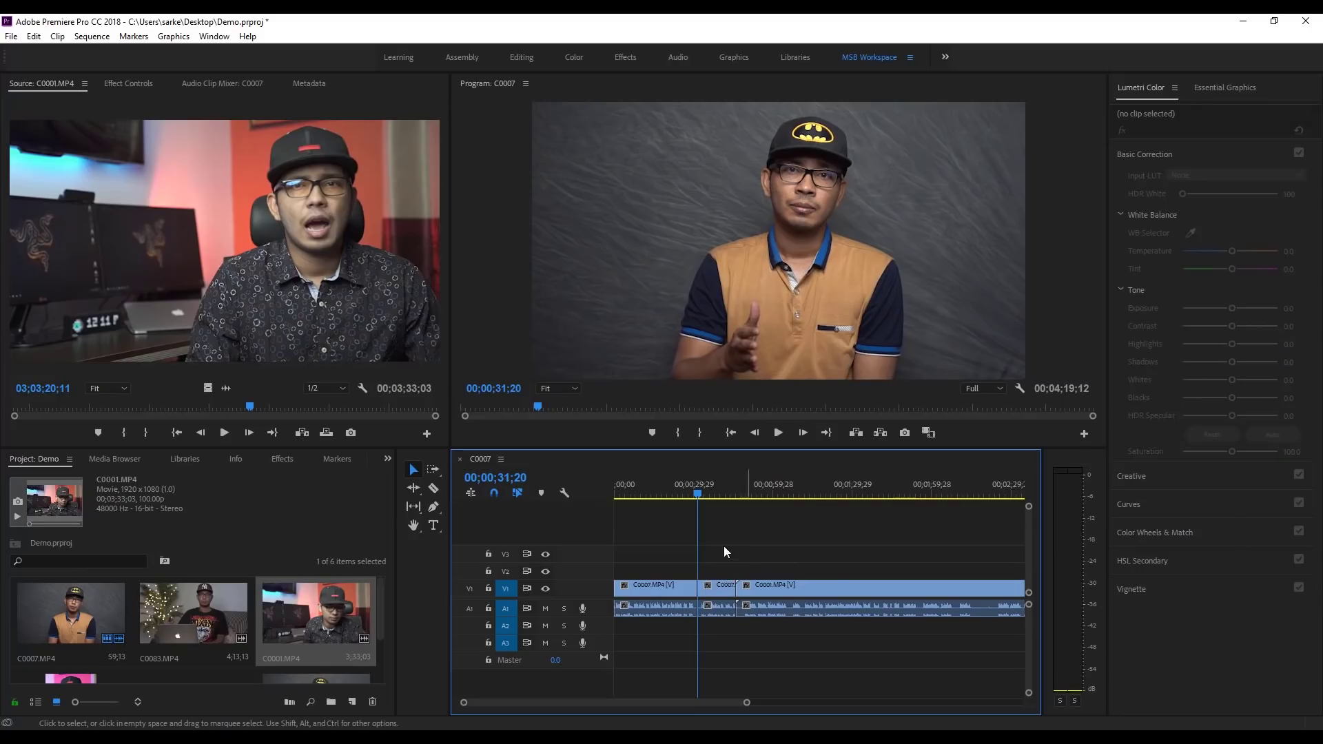
click(680, 586)
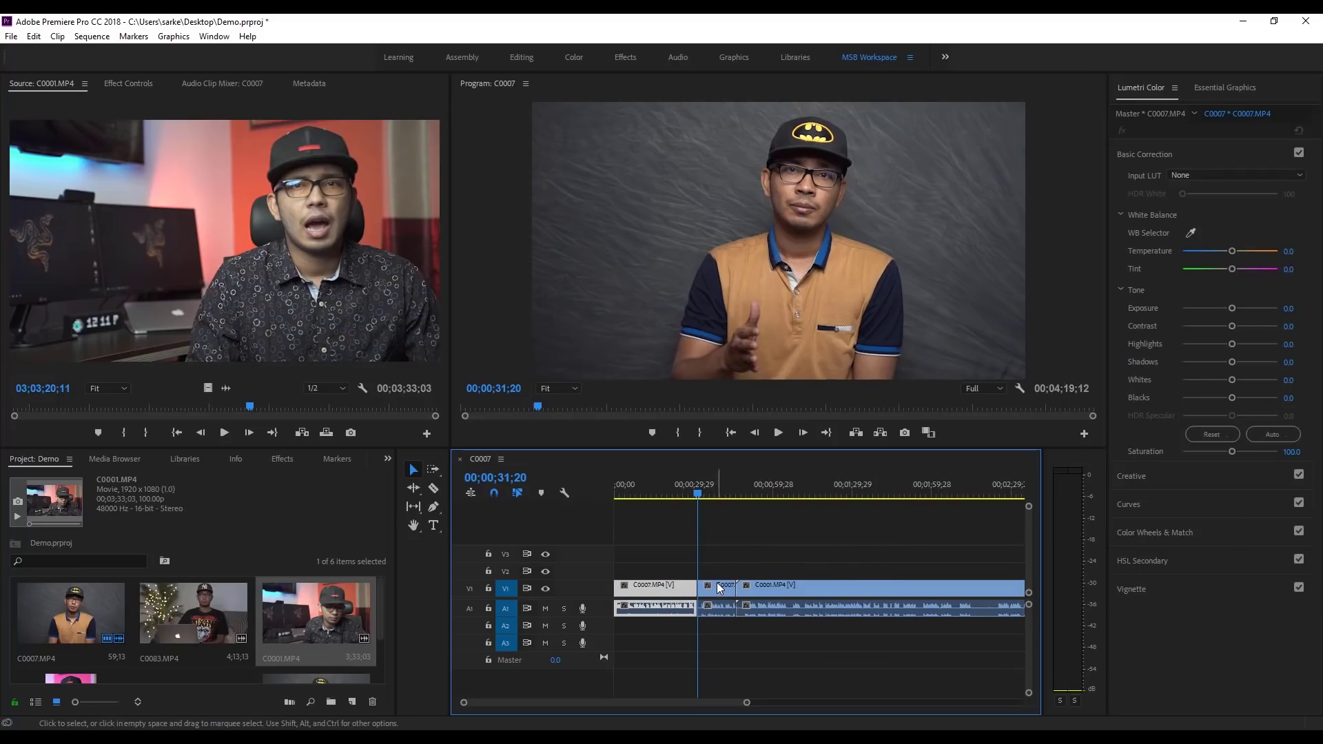
key(ctrl+z)
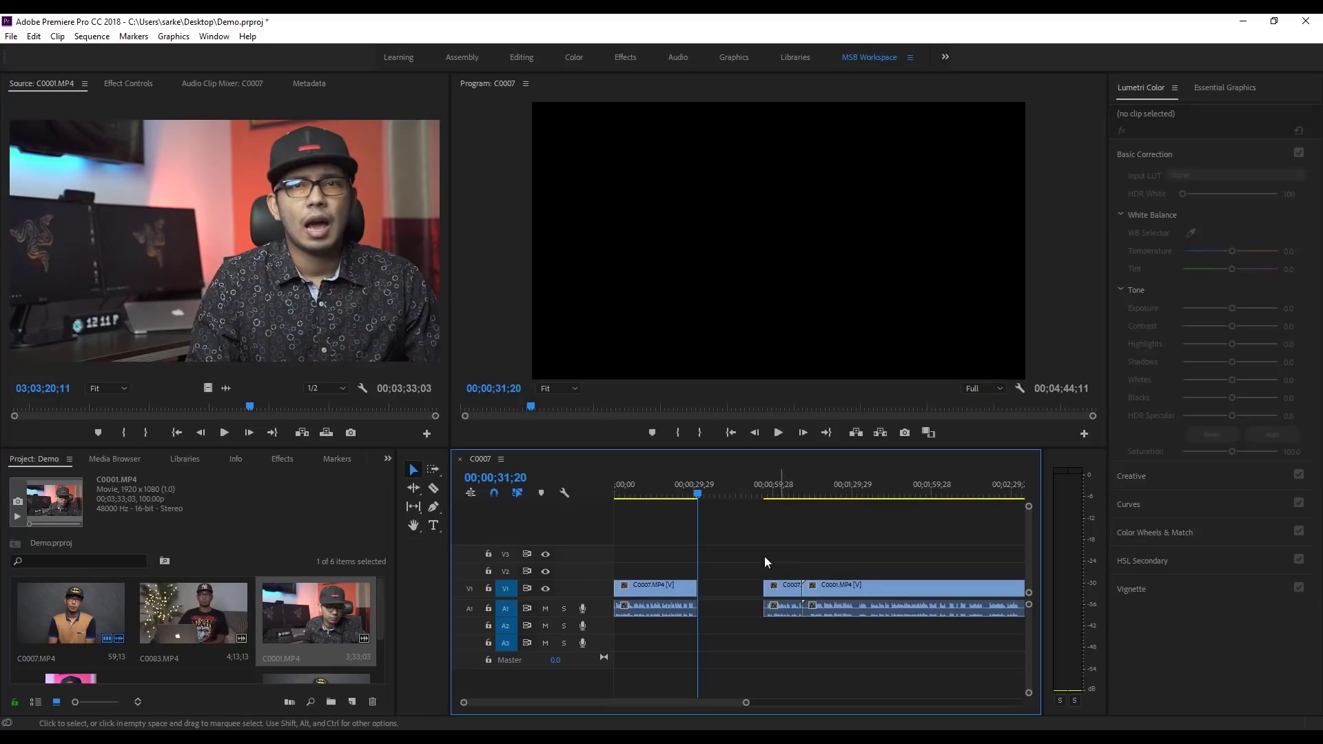
mouse_move(779, 590)
mouse_down()
mouse_move(740, 591)
mouse_move(756, 591)
mouse_up()
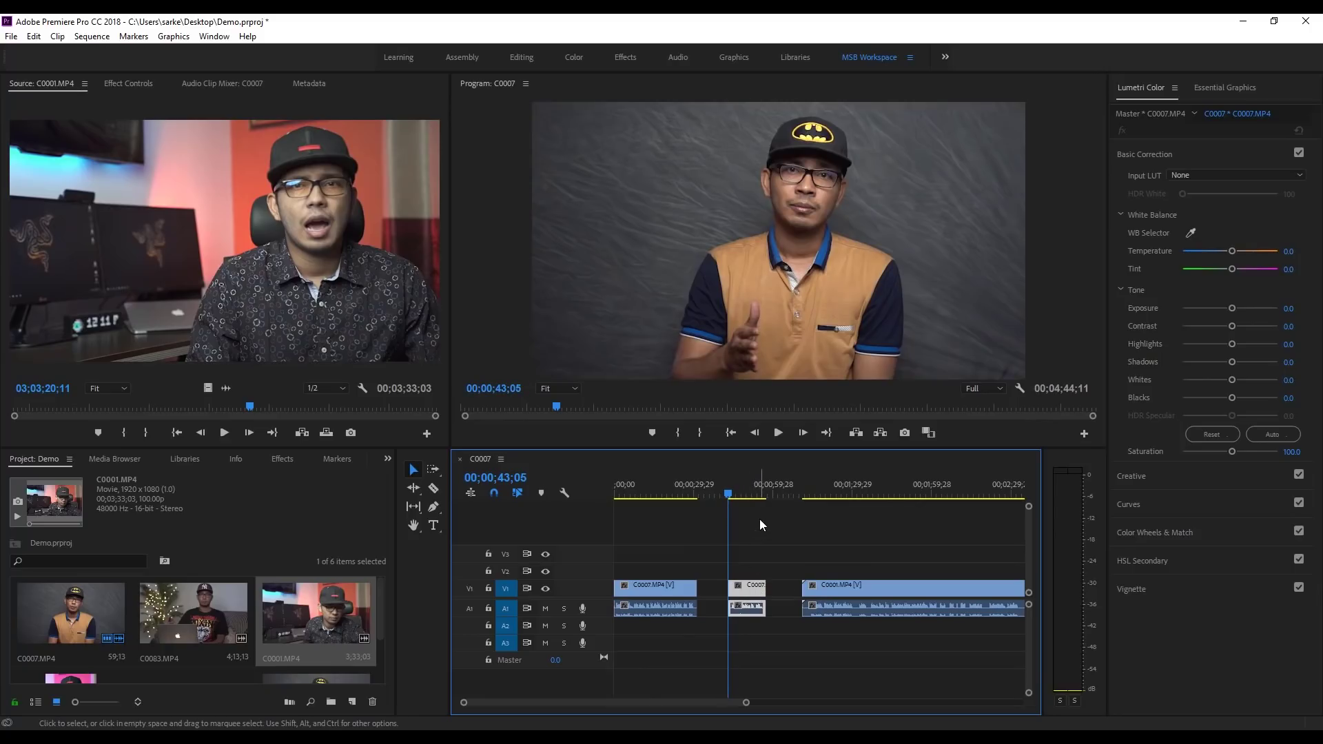
drag(726, 495, 716, 496)
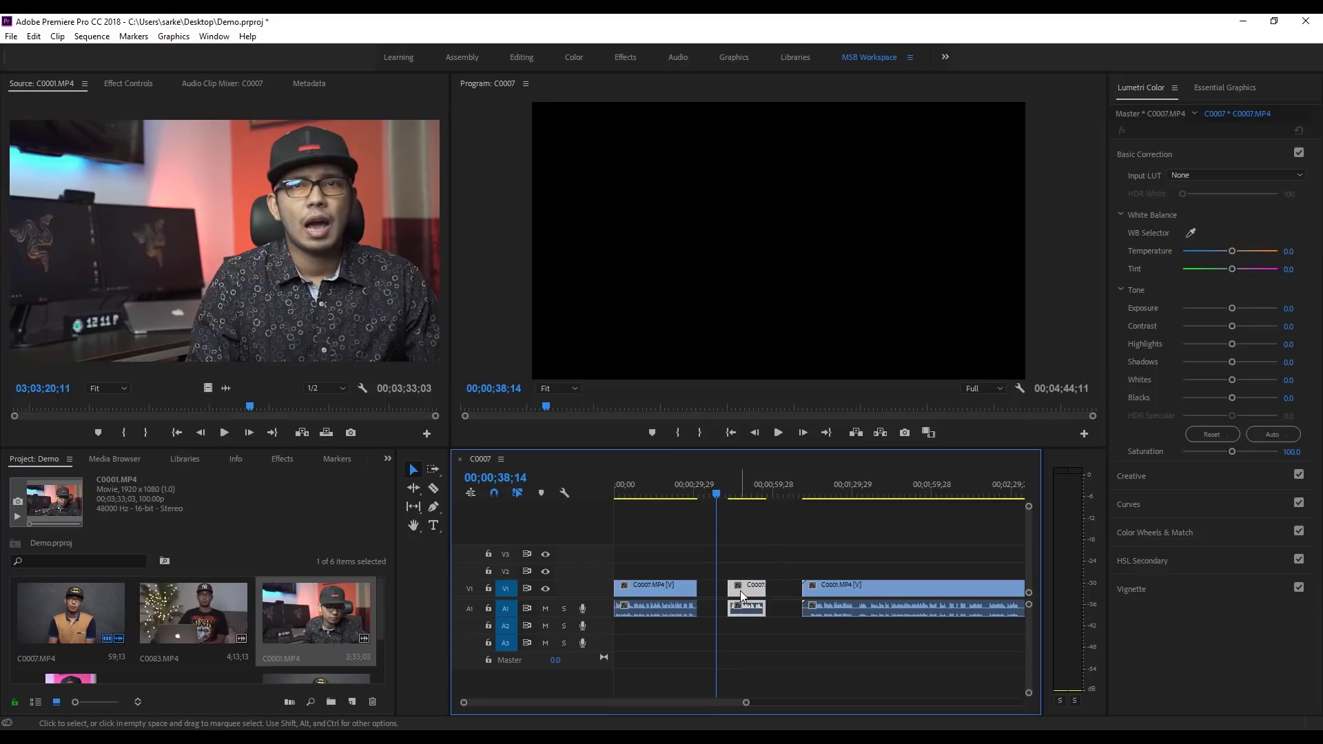
Step: Unlink the short leftover C0007 piece and delete both its video and audio
drag(752, 586, 751, 591)
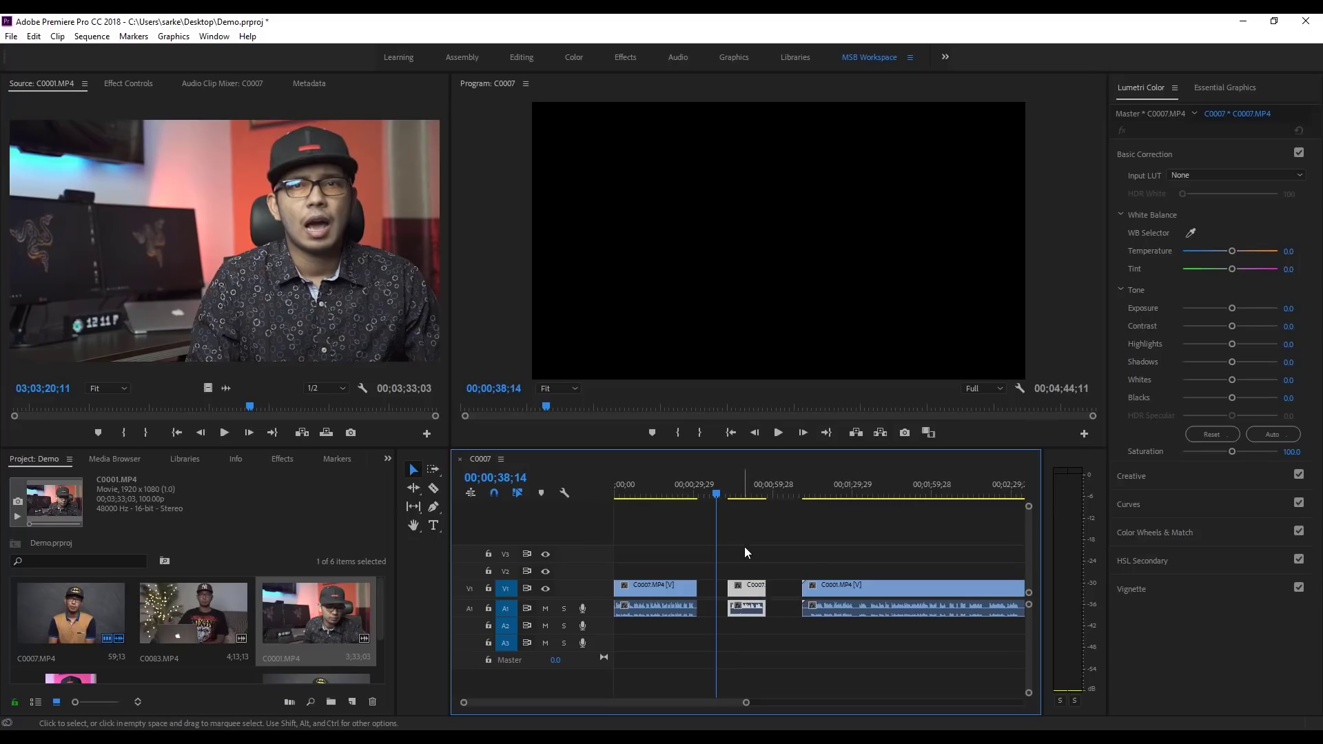
right_click(747, 589)
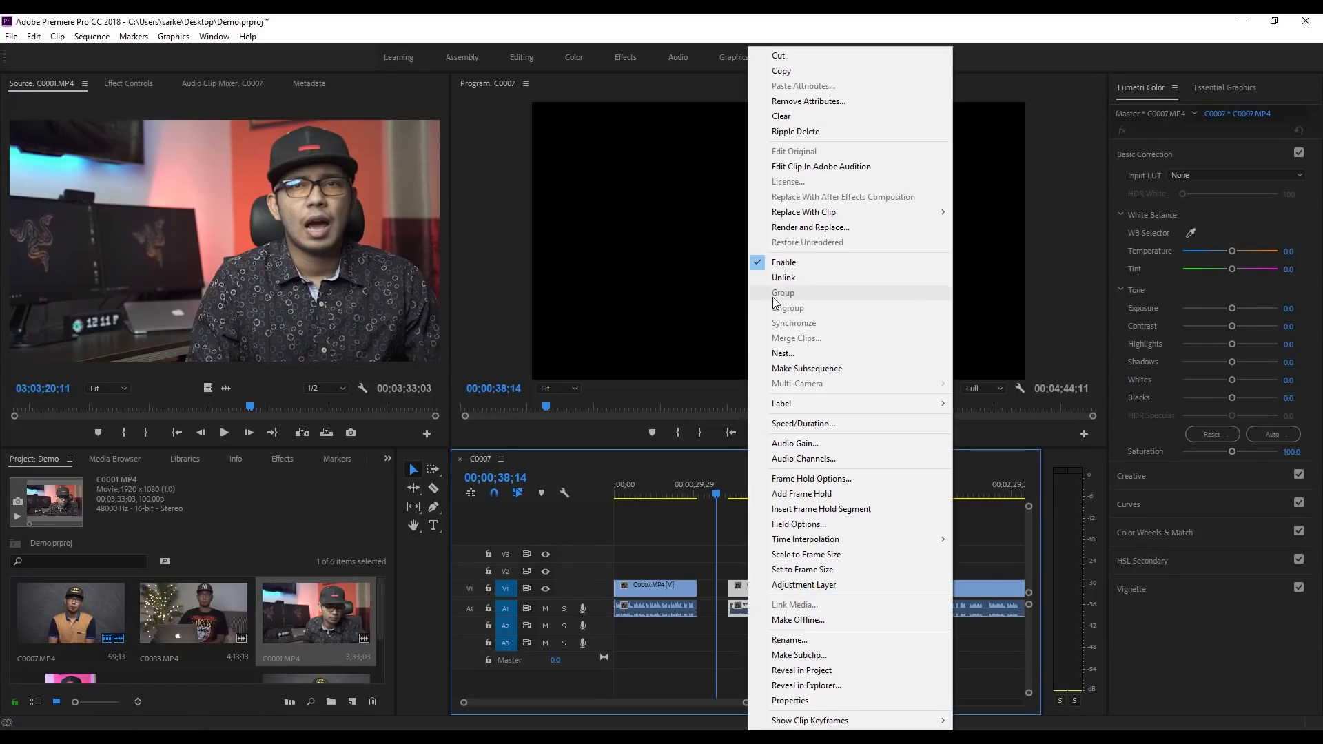
click(784, 278)
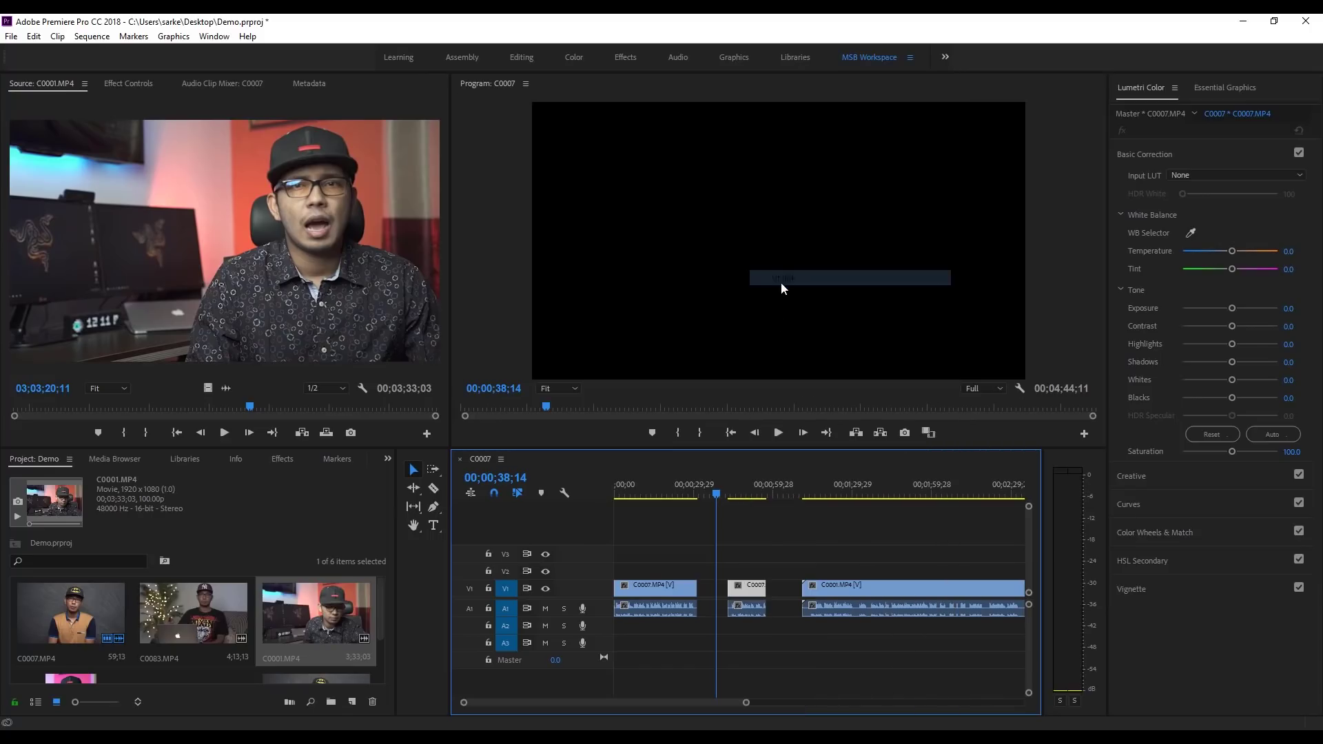
drag(746, 586, 742, 618)
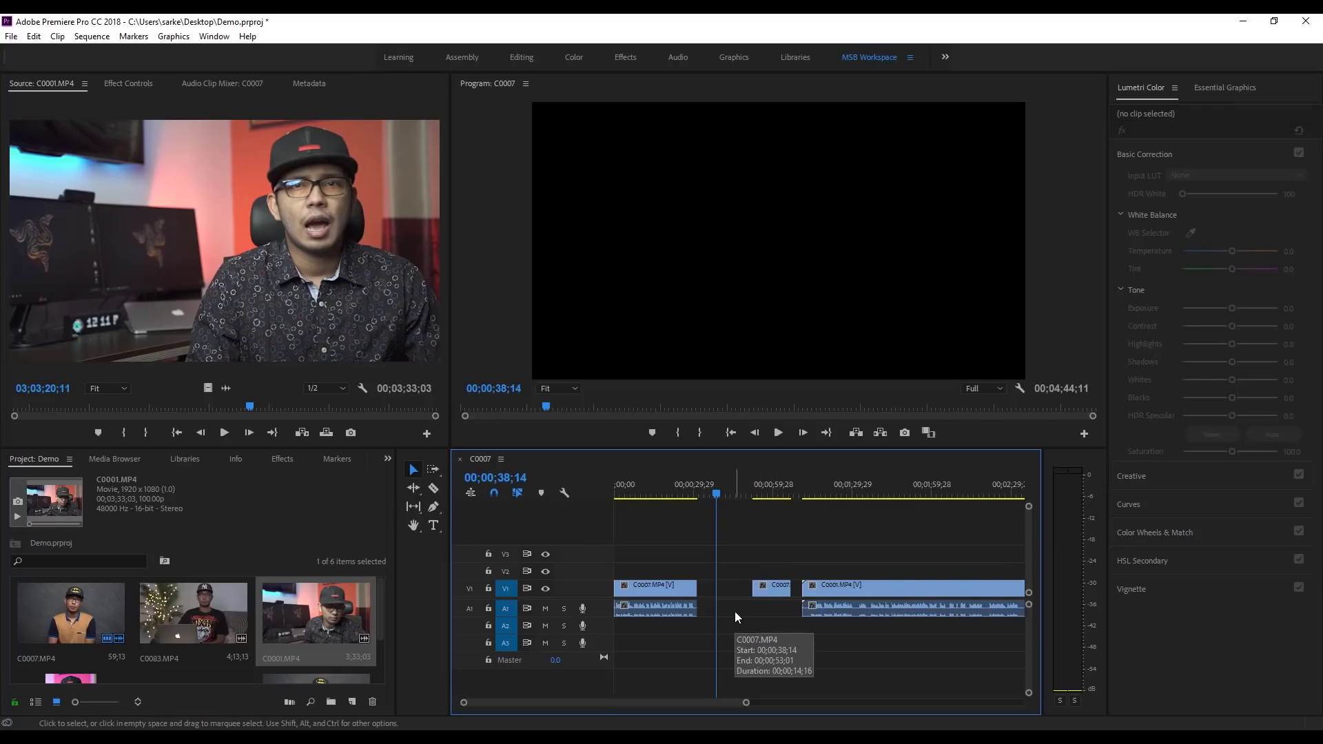
key(Delete)
click(777, 587)
key(Delete)
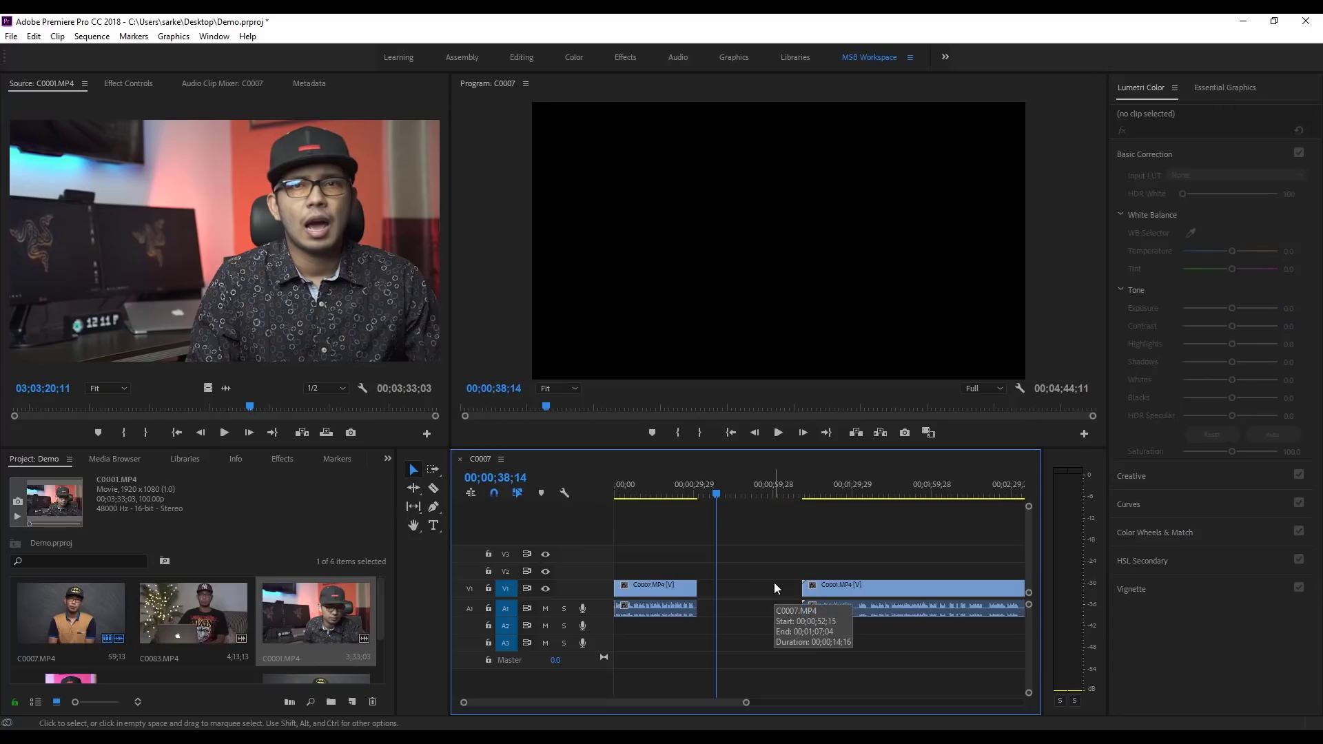
Step: Ripple-delete the empty gap so C0001.MP4 directly follows the opening C0007 clip
right_click(739, 589)
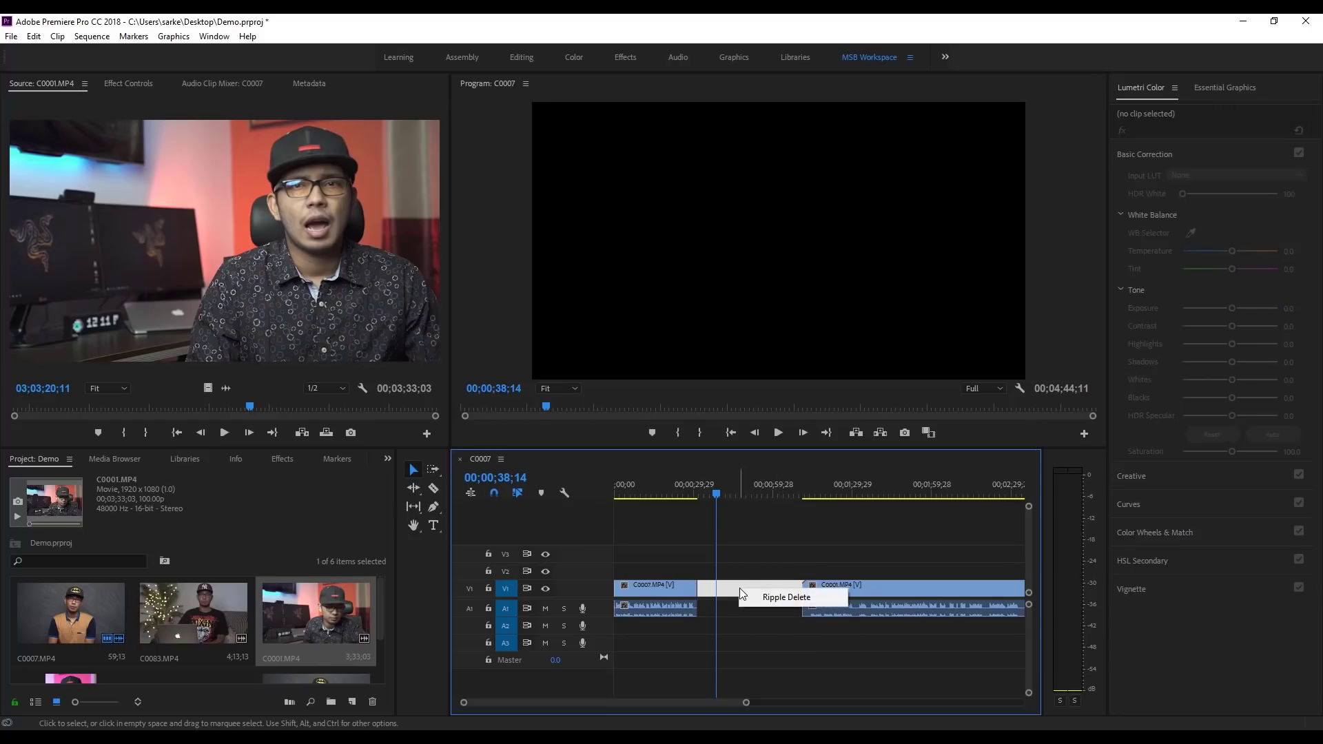
click(776, 597)
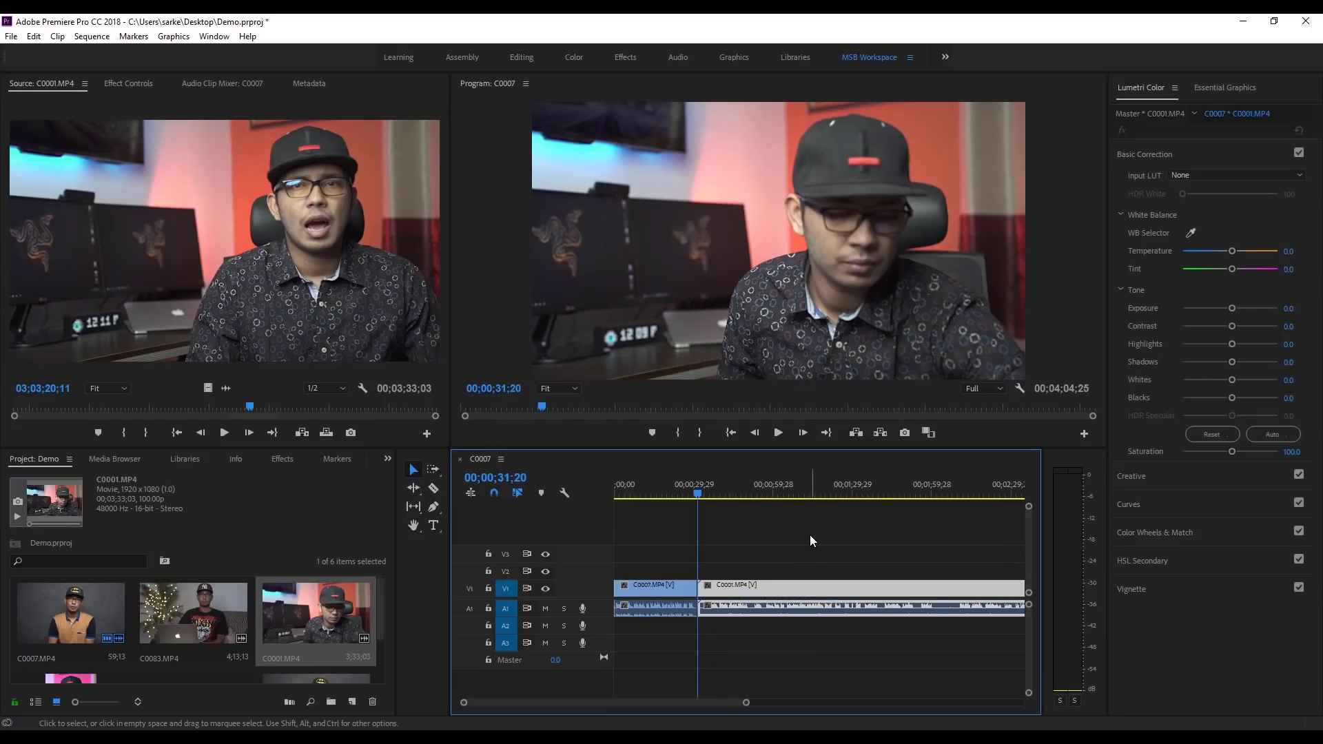
click(696, 494)
mouse_move(697, 497)
mouse_down()
mouse_move(636, 502)
mouse_move(734, 502)
mouse_move(696, 506)
mouse_up()
click(748, 533)
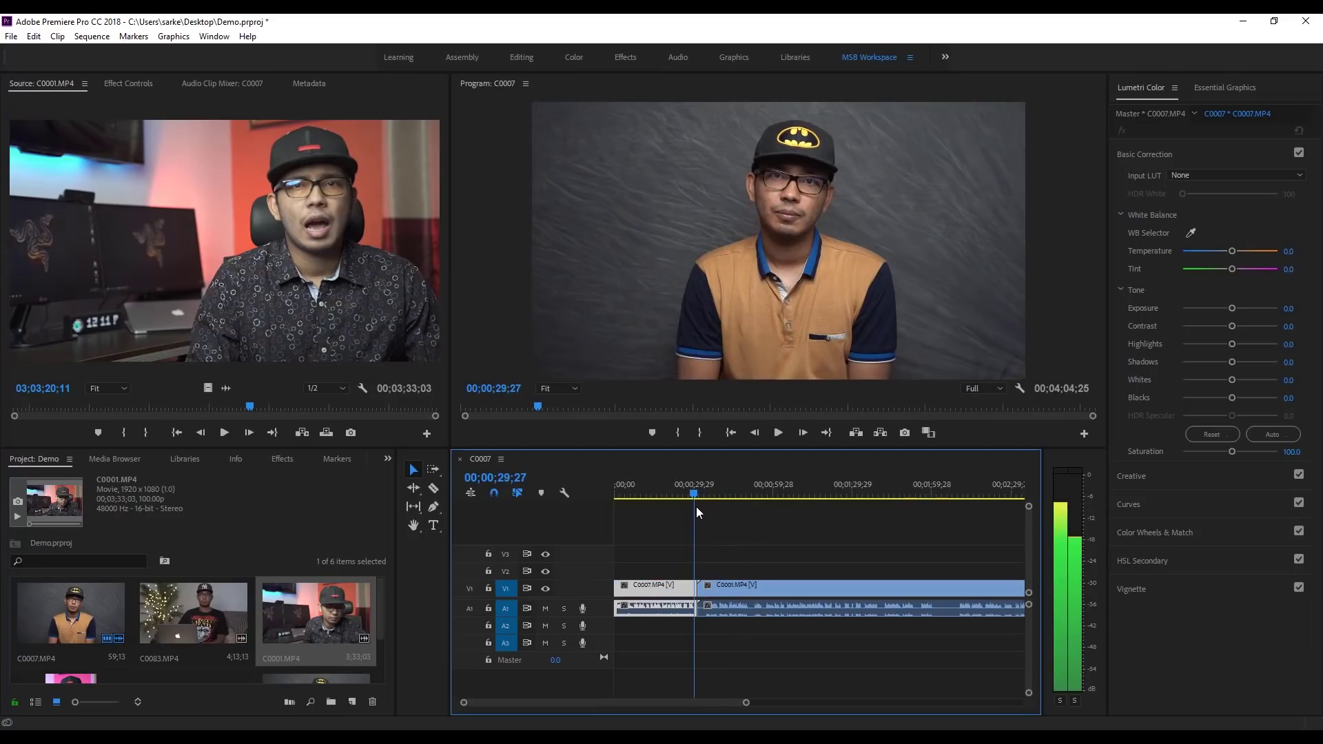
Step: Preview playback across the C0007–C0001 cut, then bring up the Effects panel
click(779, 436)
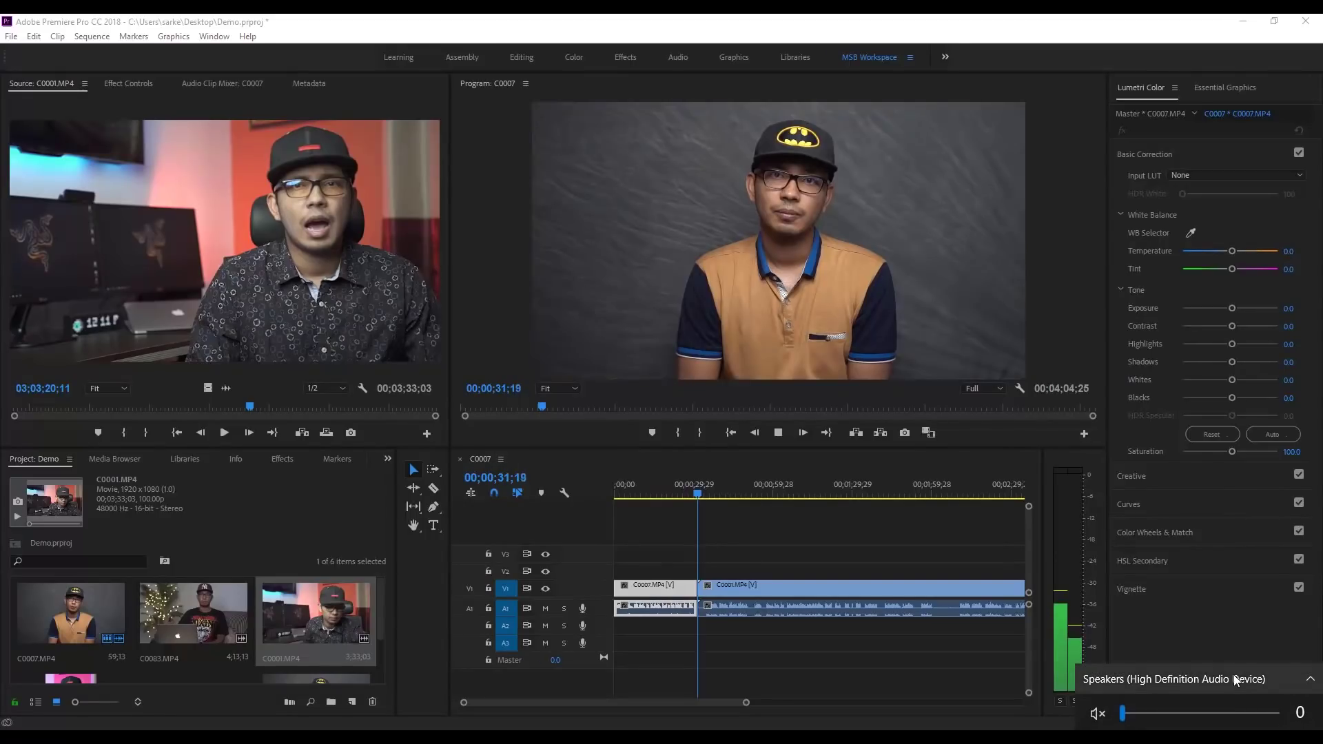
click(1000, 616)
click(778, 433)
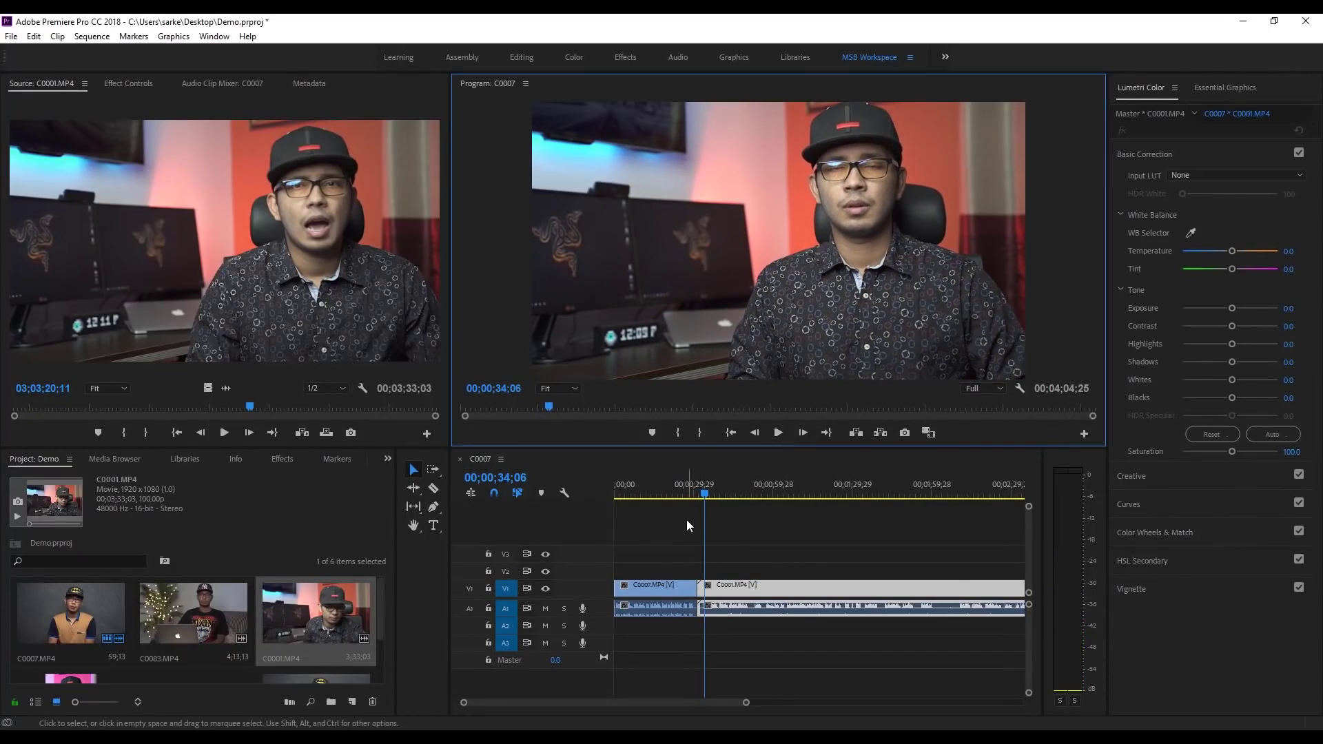
mouse_move(702, 494)
mouse_down()
mouse_move(685, 494)
mouse_move(705, 503)
mouse_move(687, 509)
mouse_up()
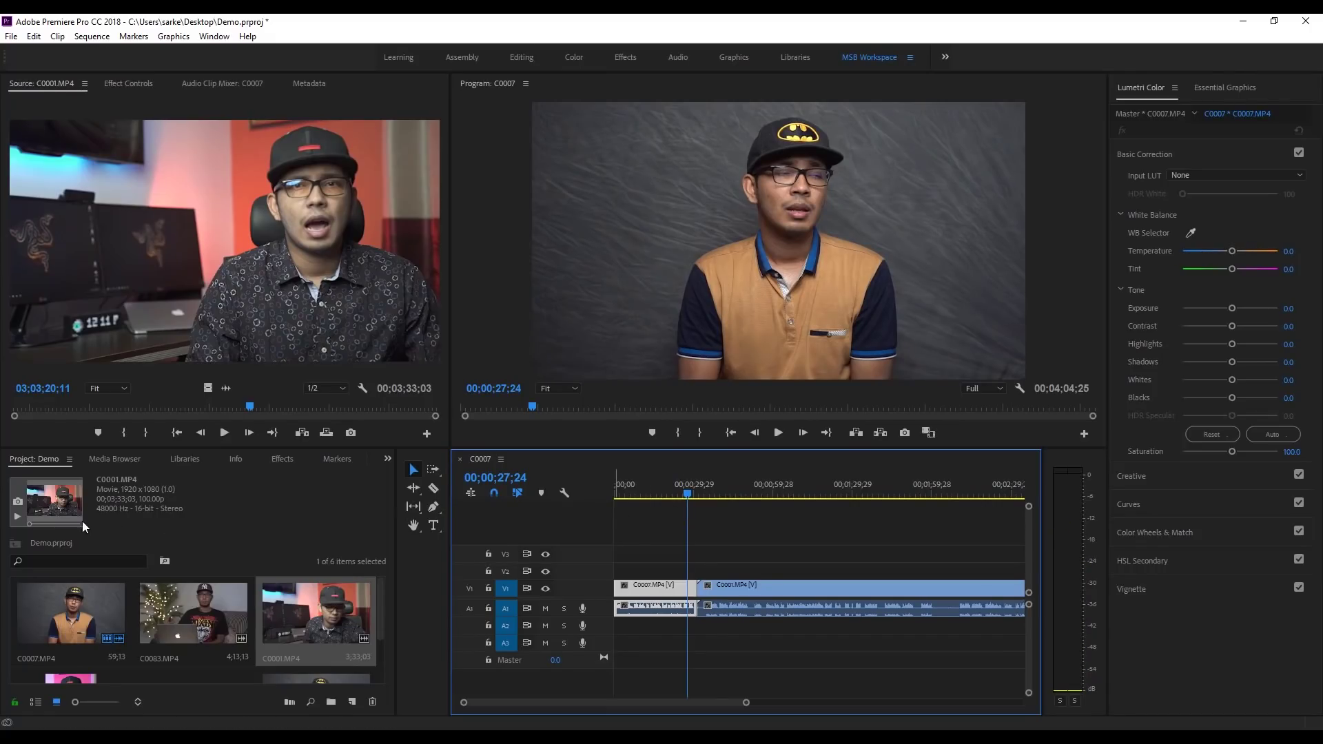
click(281, 460)
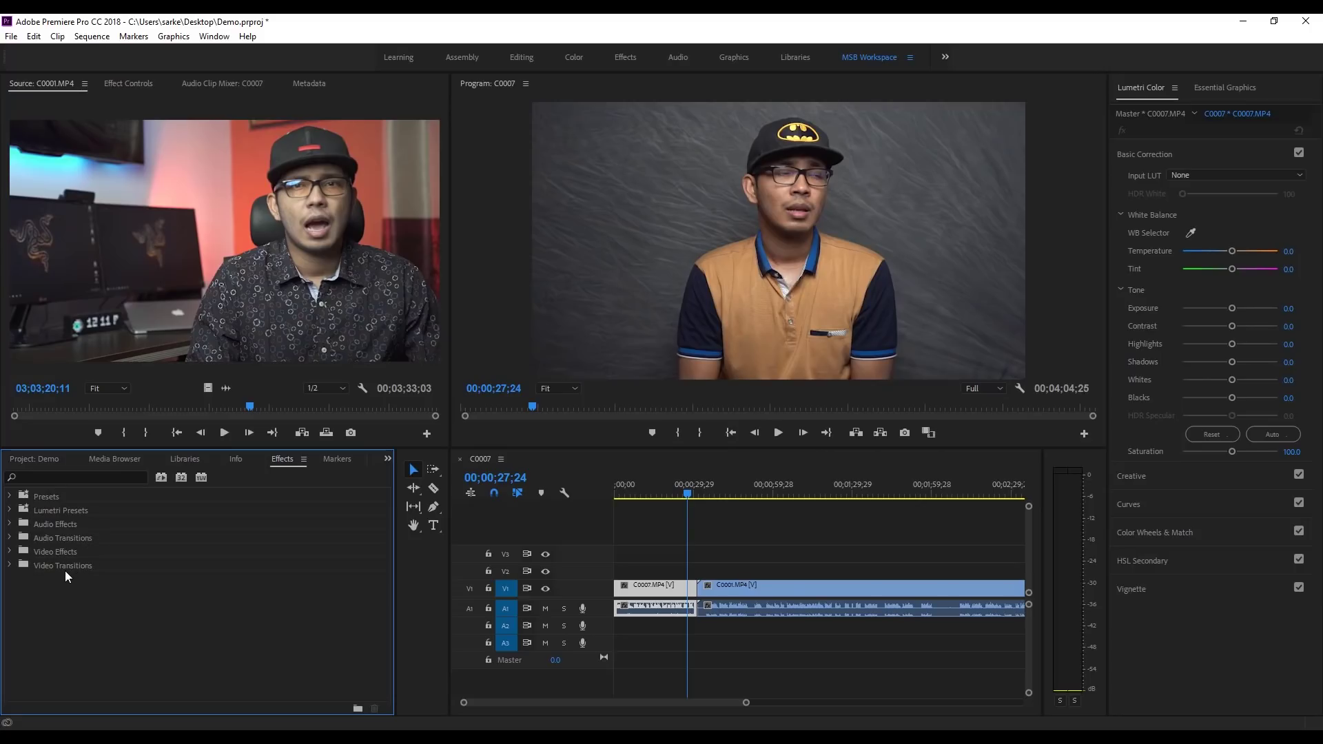
Step: Add a Cross Dissolve from Video Transitions > Dissolve at the V1 cut between C0007 and C0001
click(10, 565)
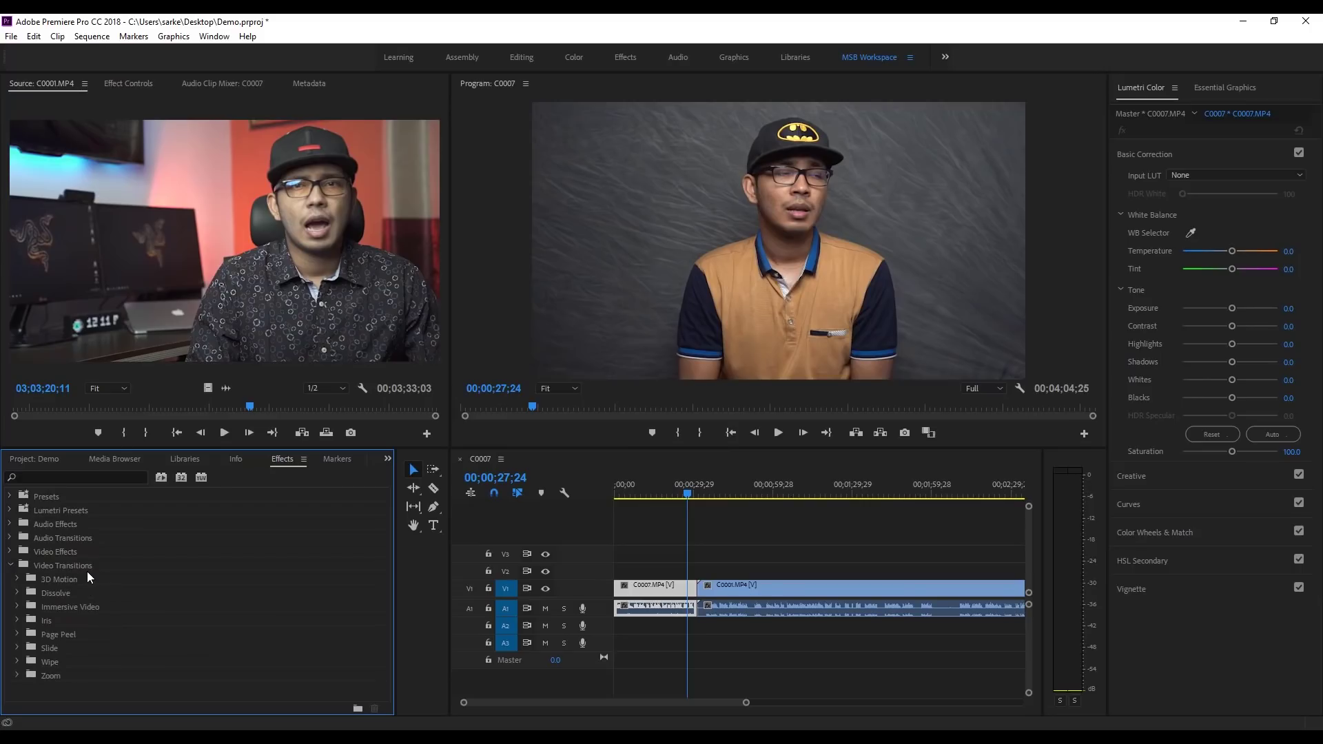
click(17, 593)
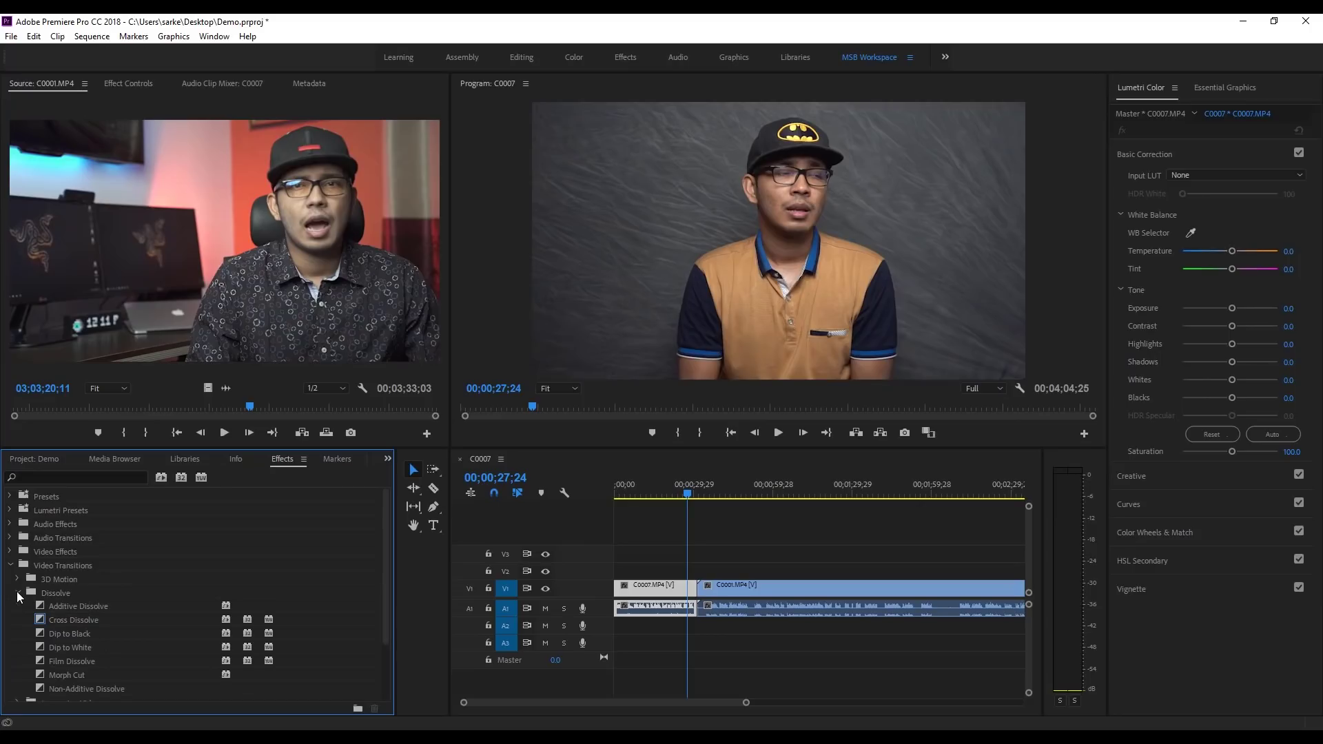
click(69, 621)
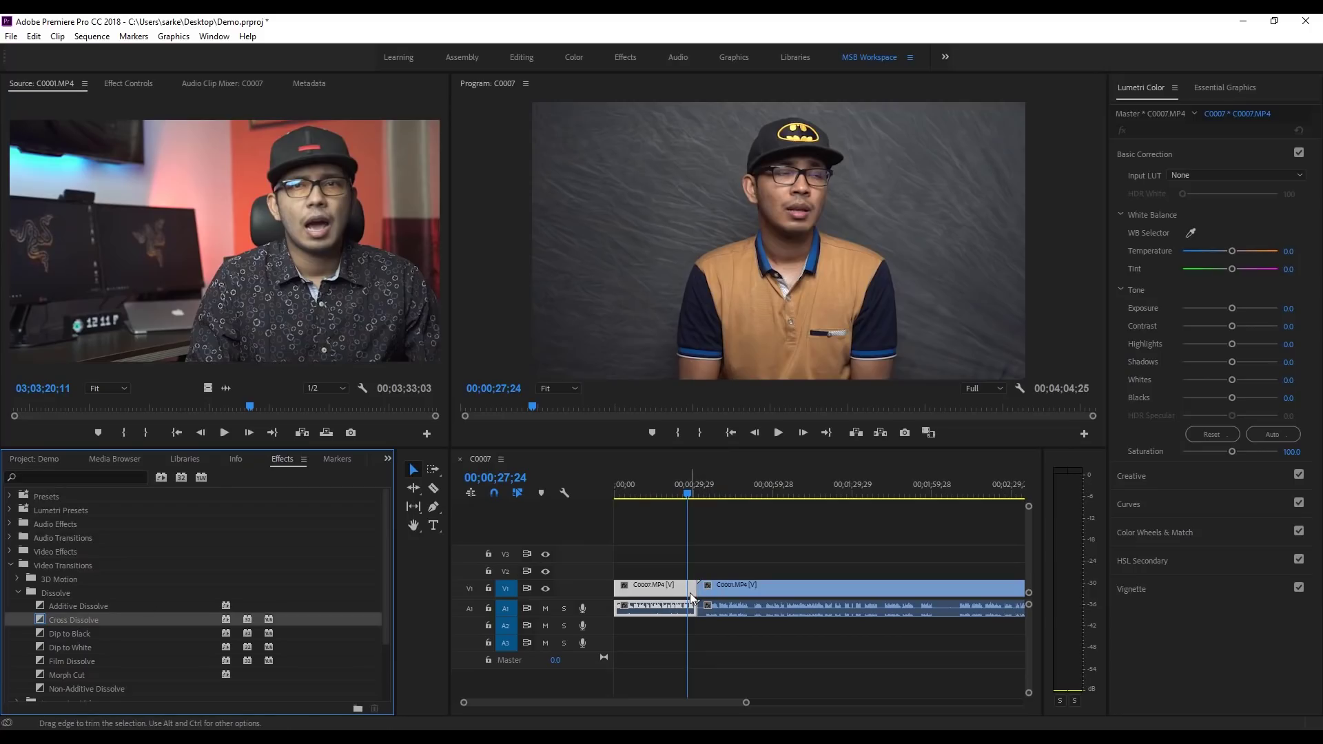
drag(746, 702, 575, 702)
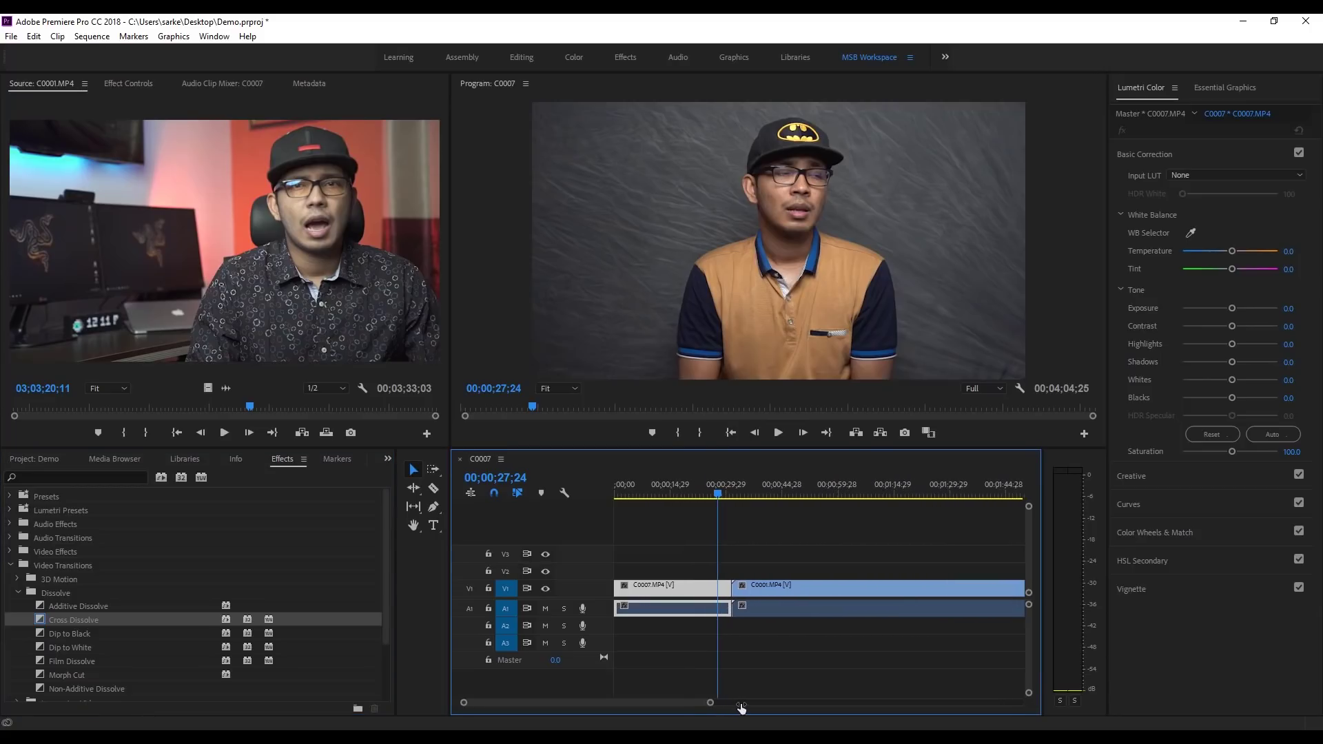
click(69, 623)
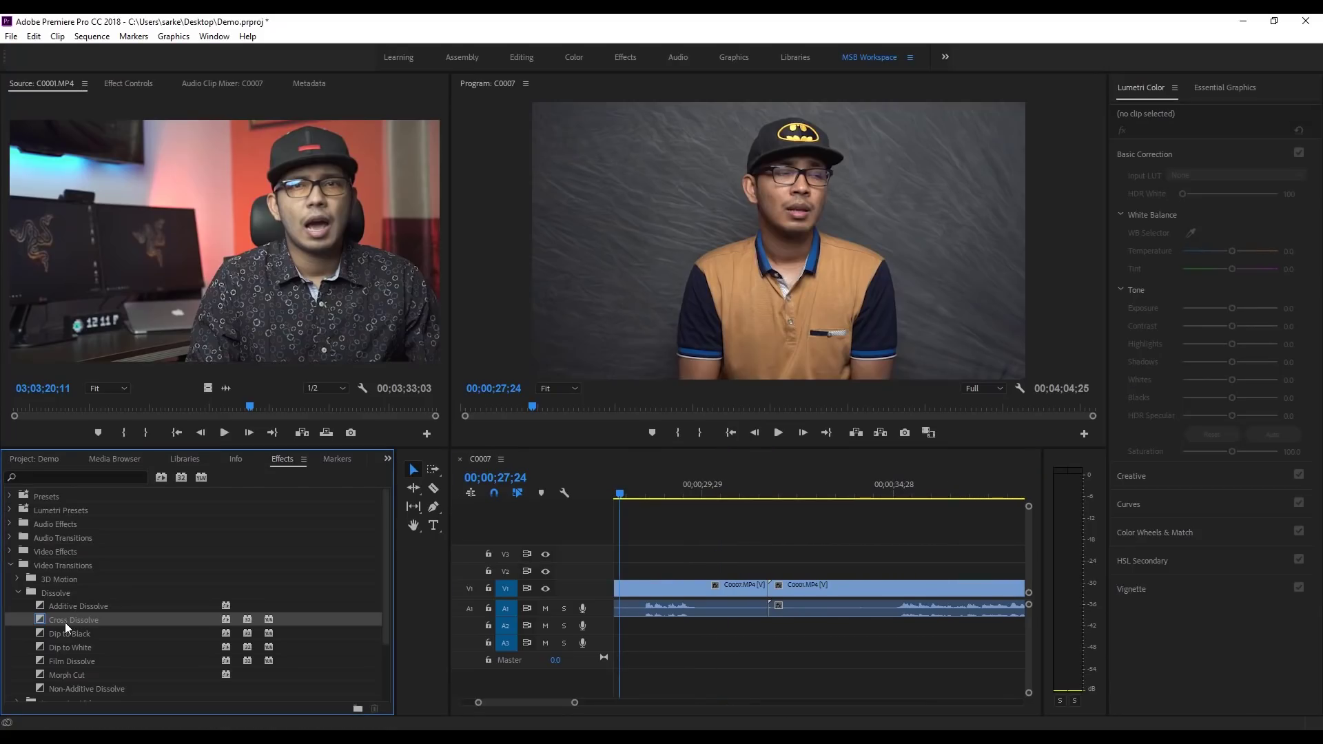
drag(65, 623, 765, 596)
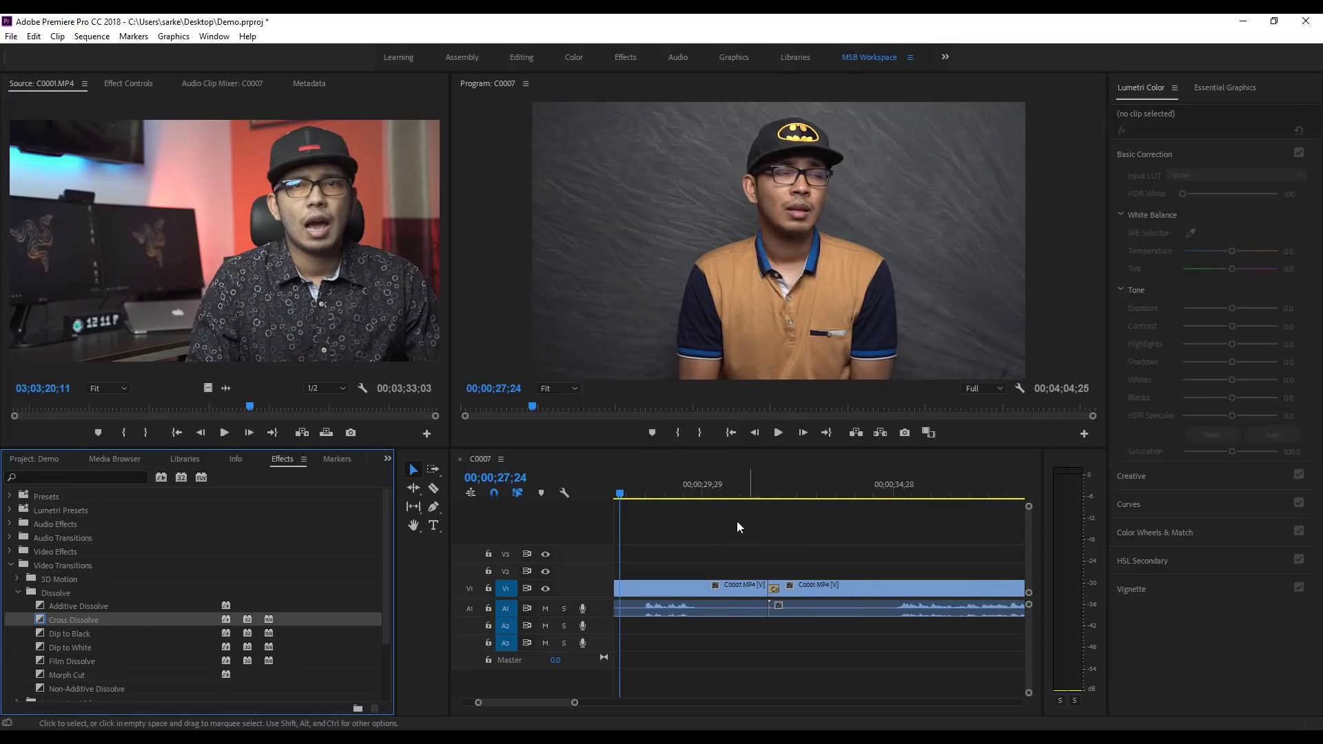
drag(730, 490, 698, 490)
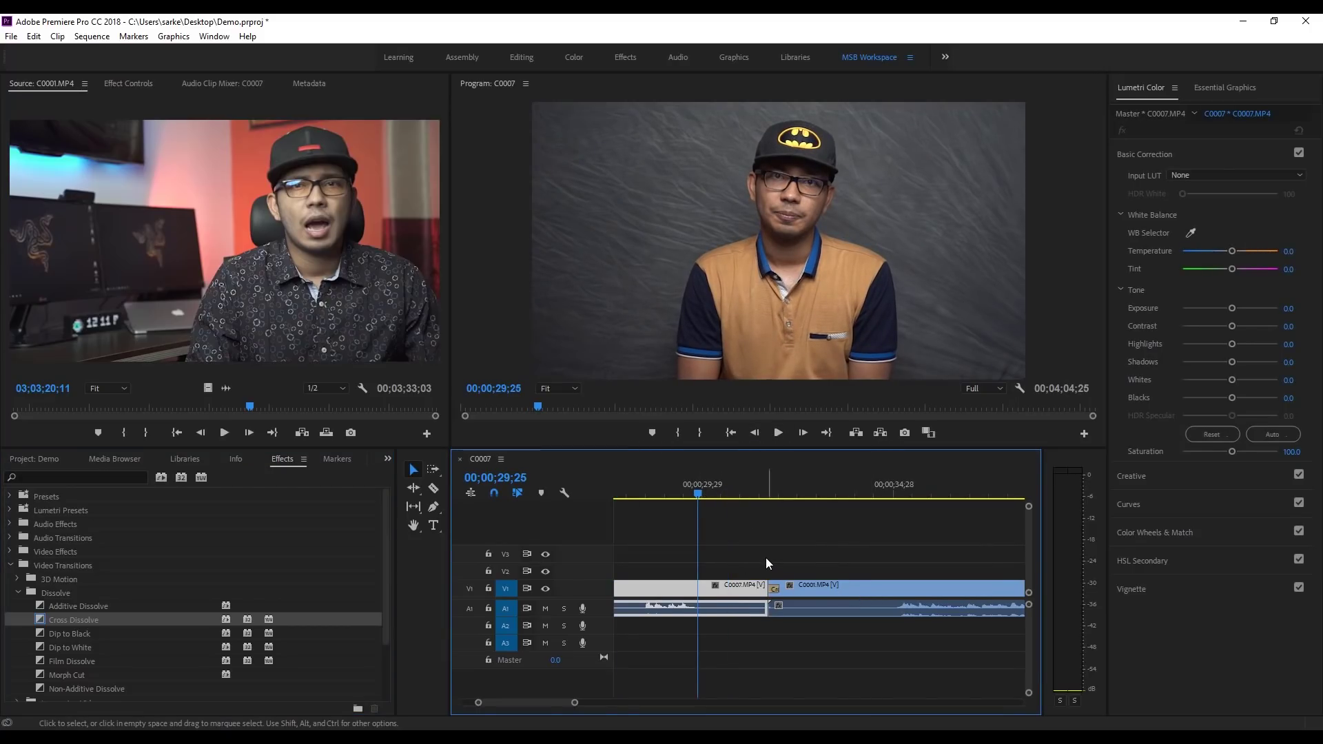
click(777, 434)
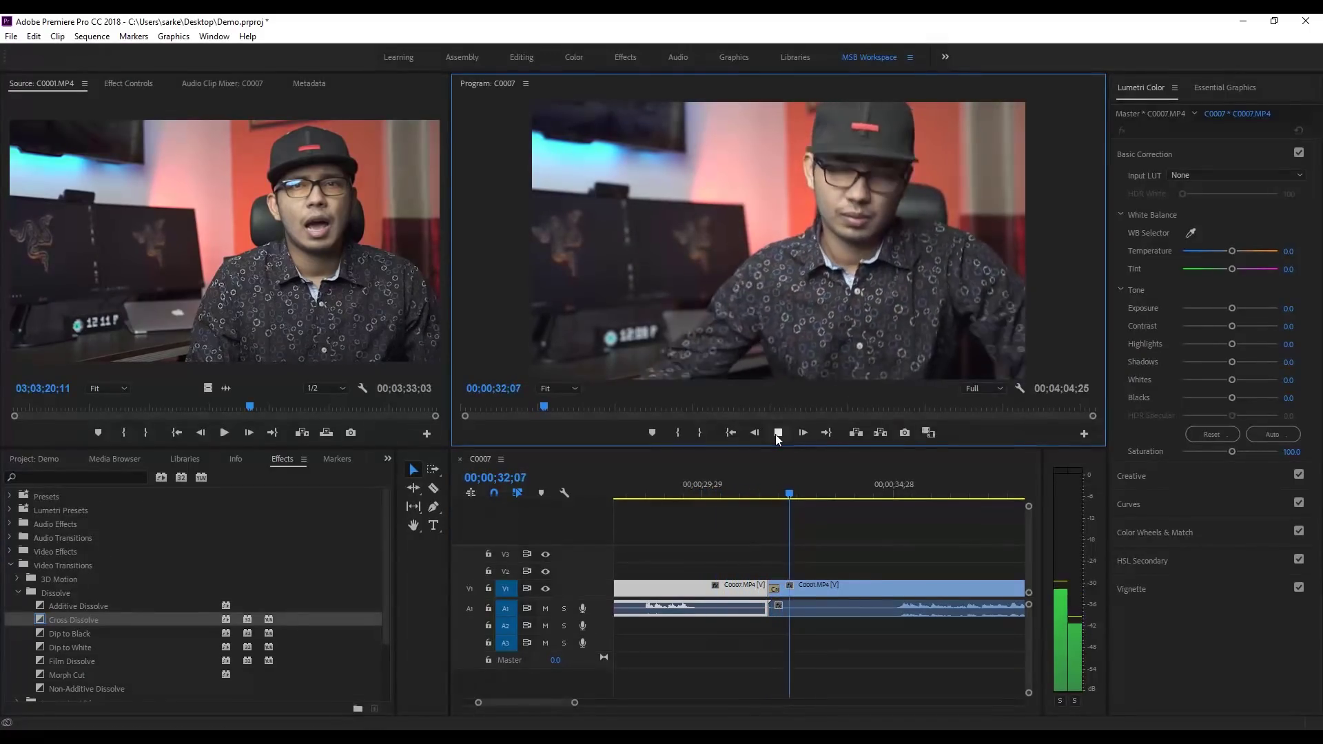
click(776, 433)
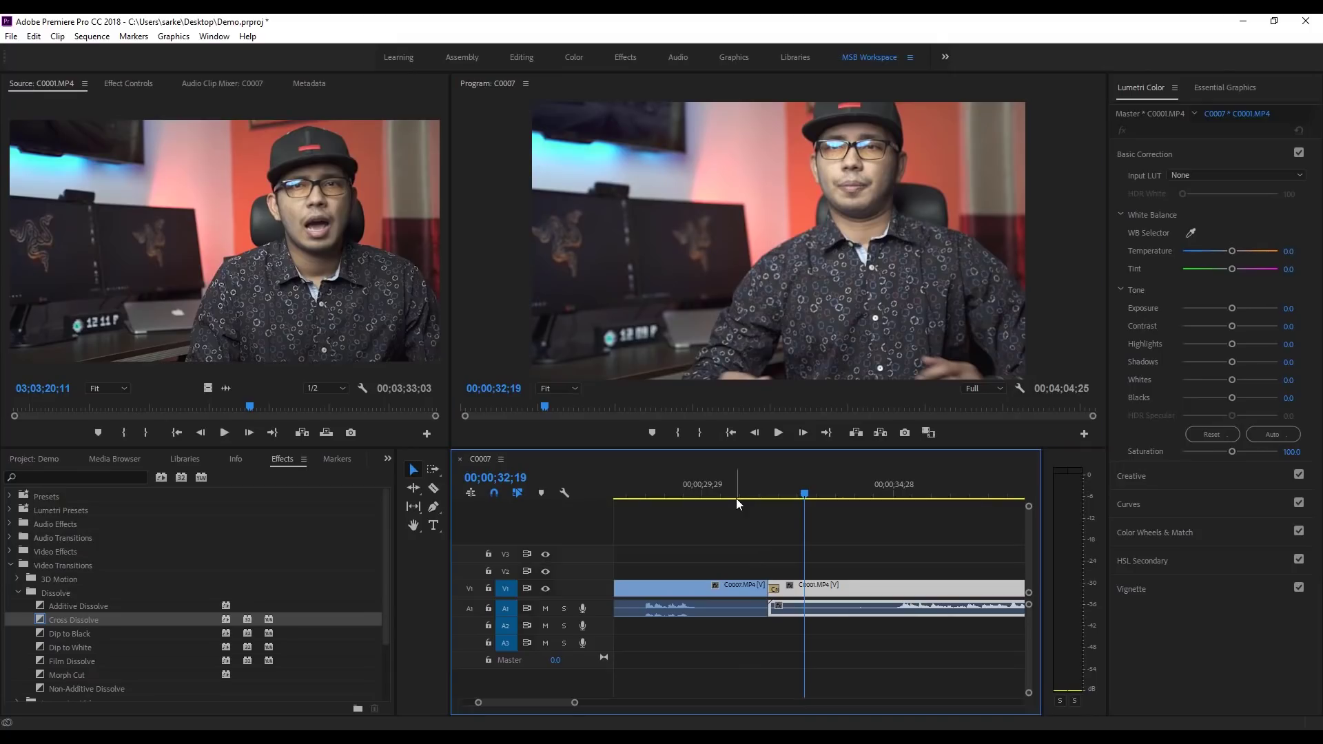
click(734, 491)
click(773, 434)
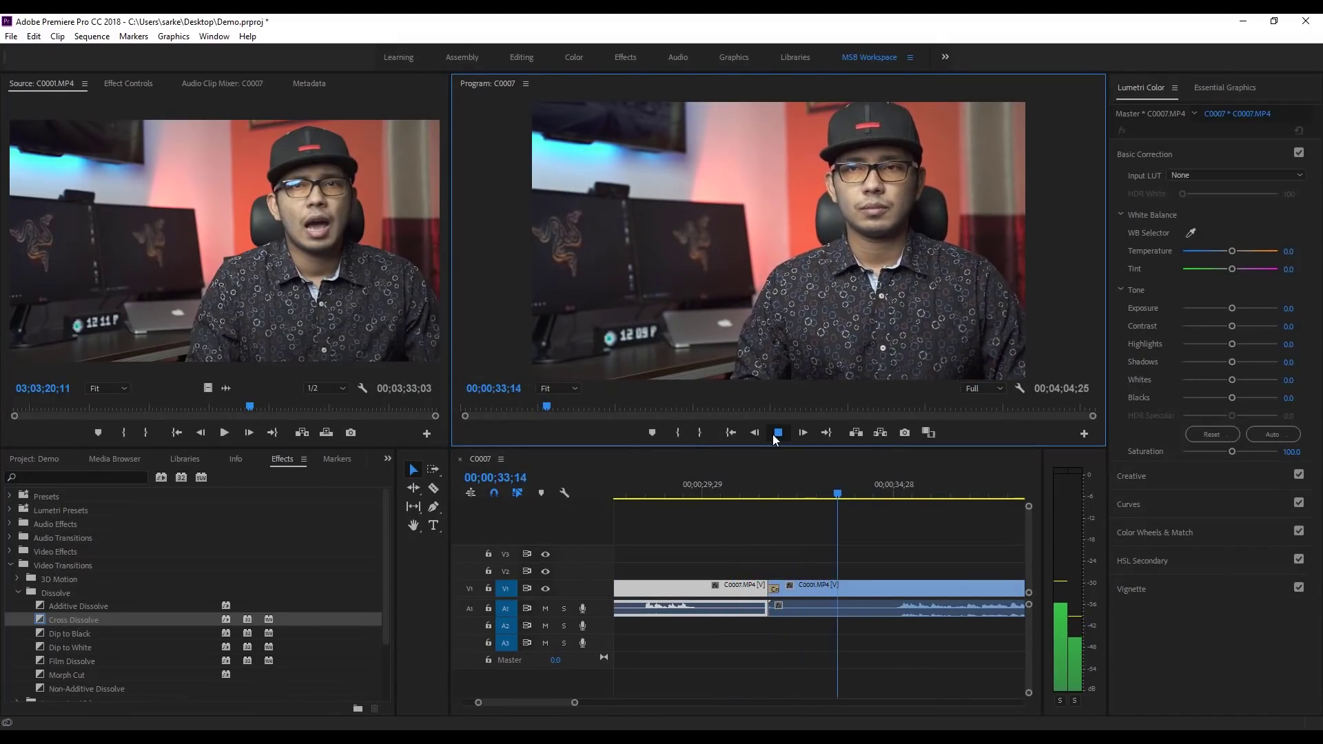
click(776, 433)
scroll(134, 567, up, 1)
scroll(131, 572, down, 2)
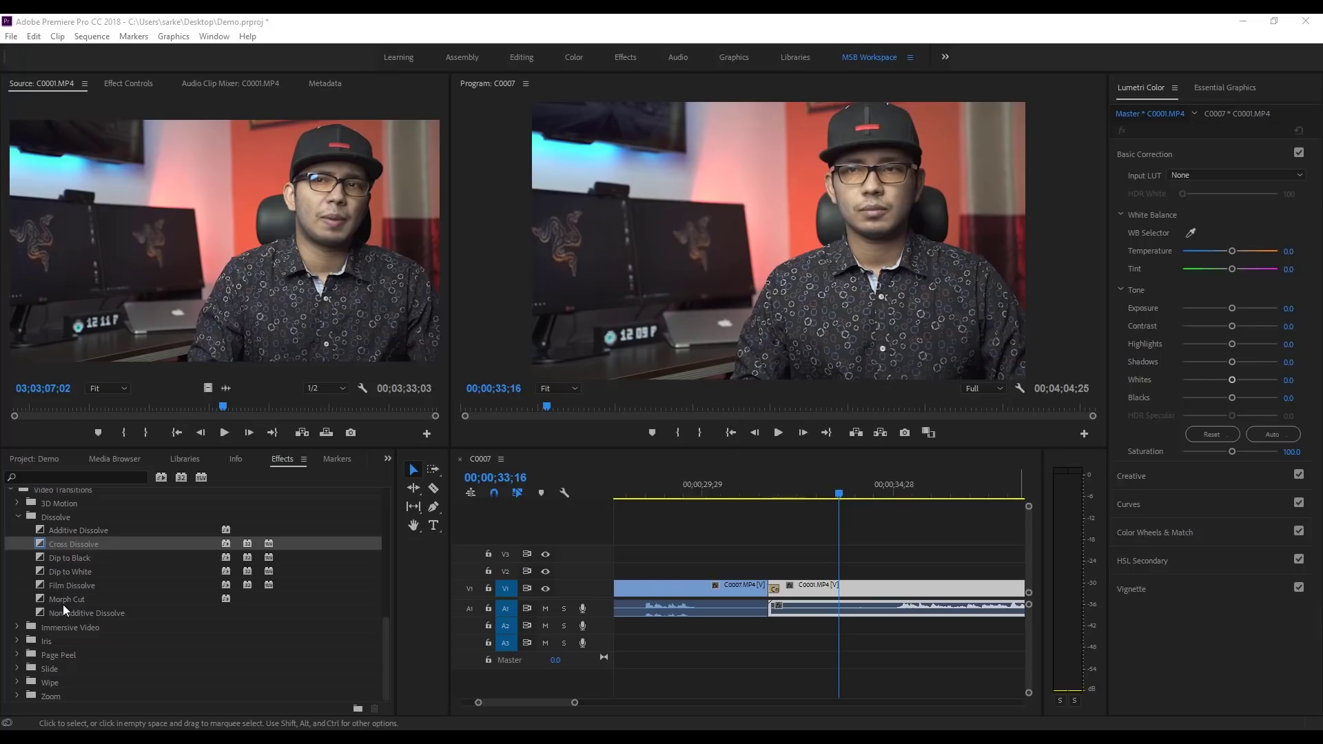
scroll(63, 605, up, 3)
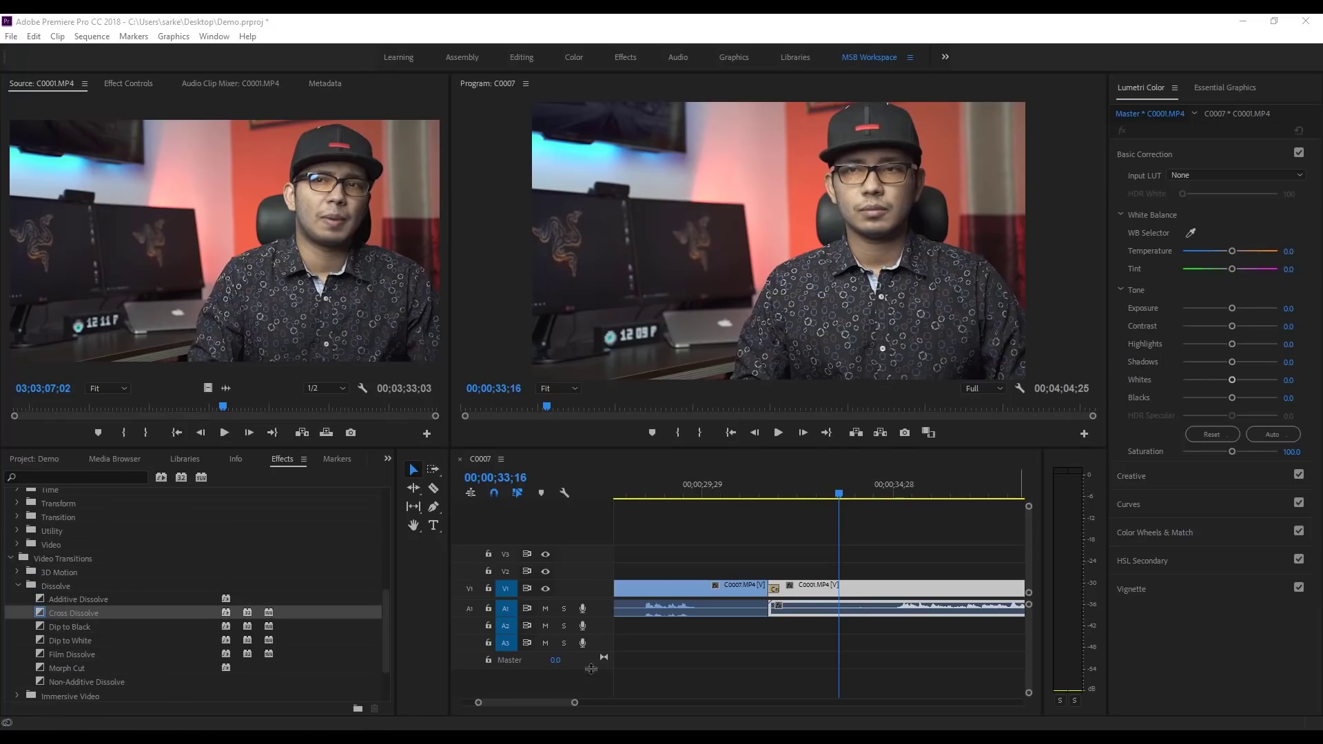
drag(575, 703, 623, 702)
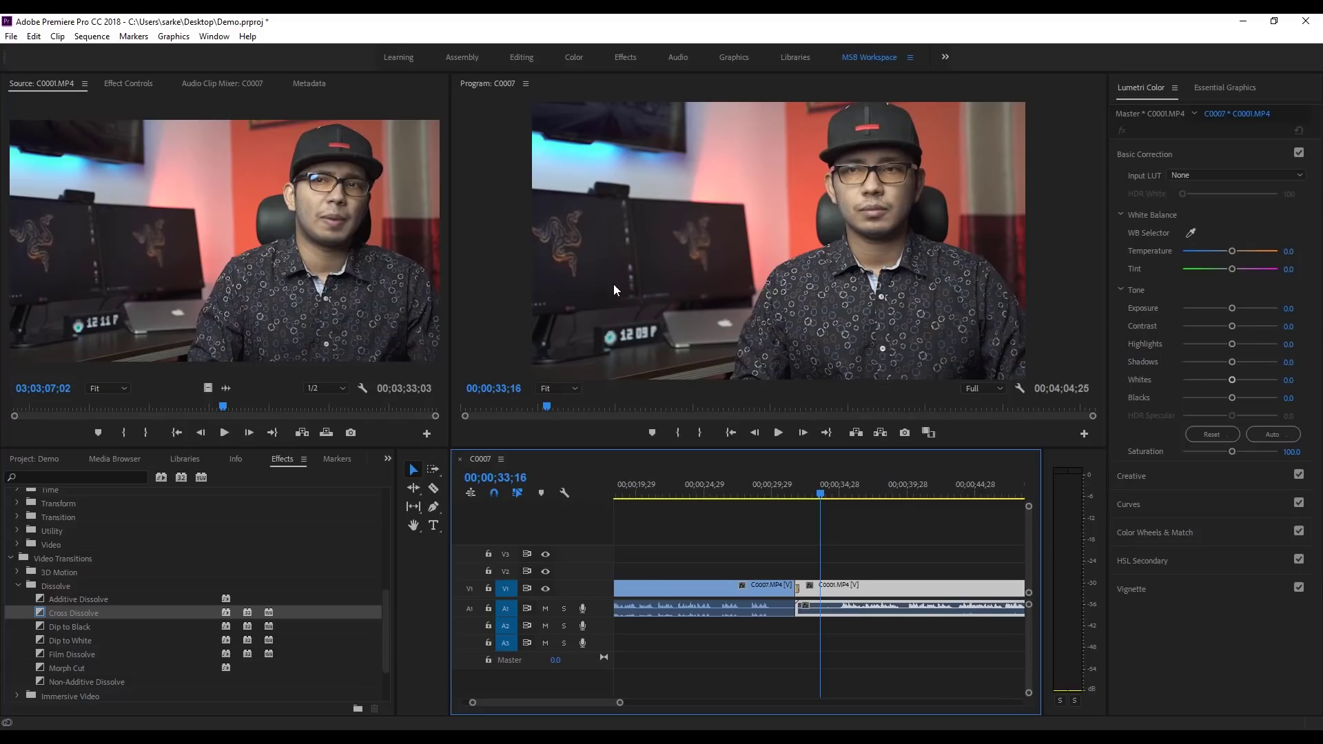
Step: Place the MSB00495.jpg still from the Project panel onto V2 above the start of C0001
click(36, 457)
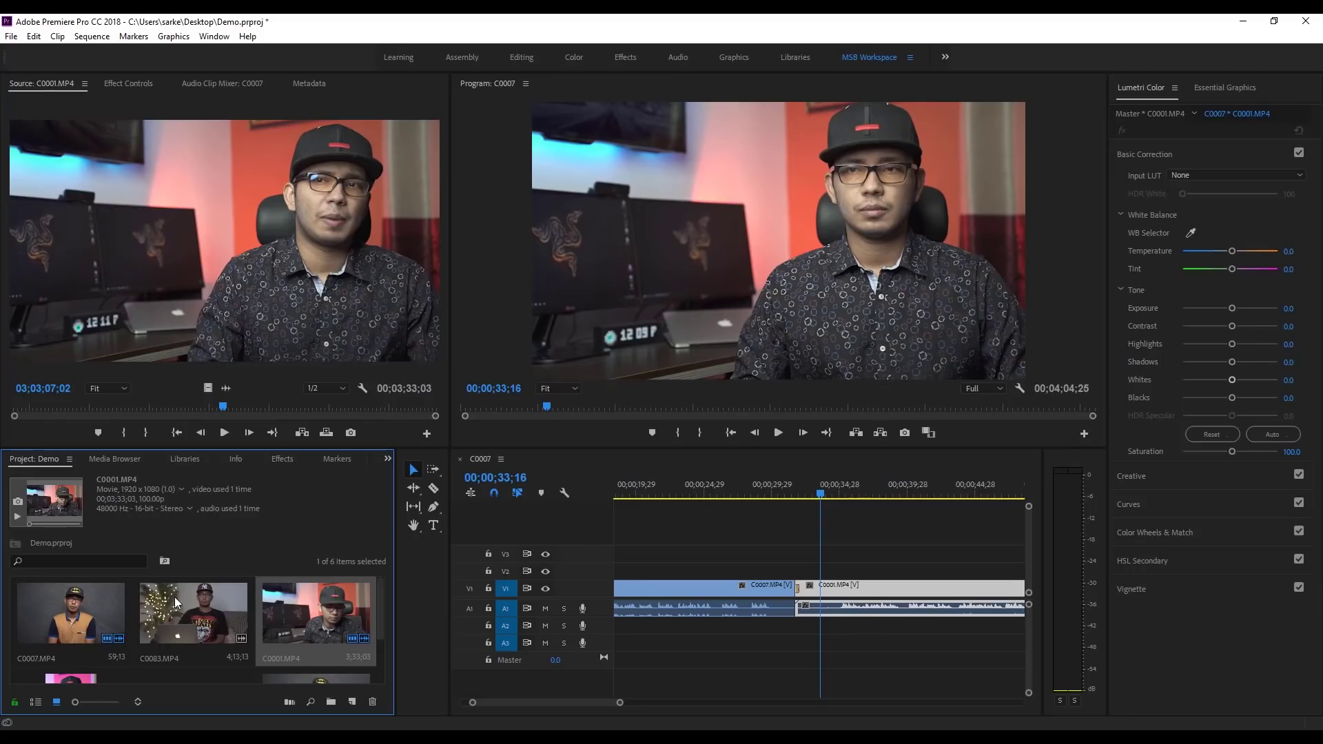
scroll(177, 606, down, 1)
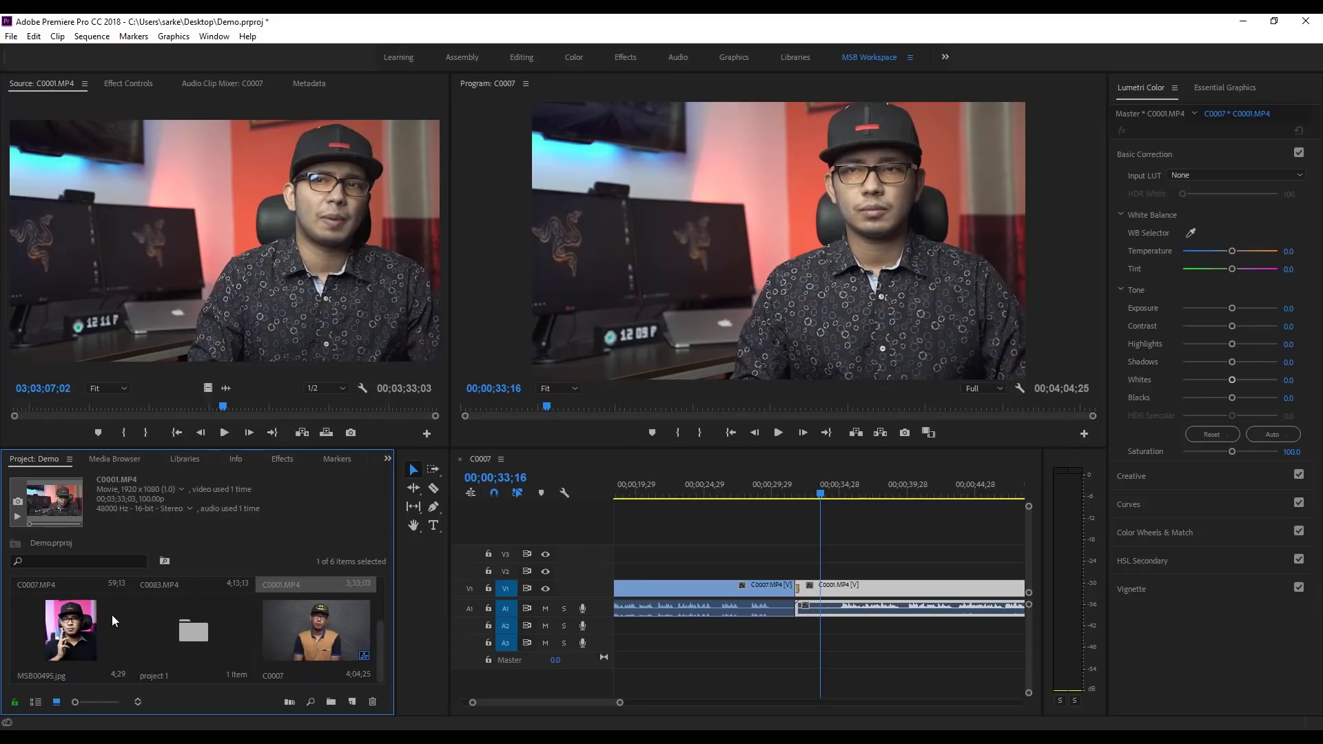
click(64, 626)
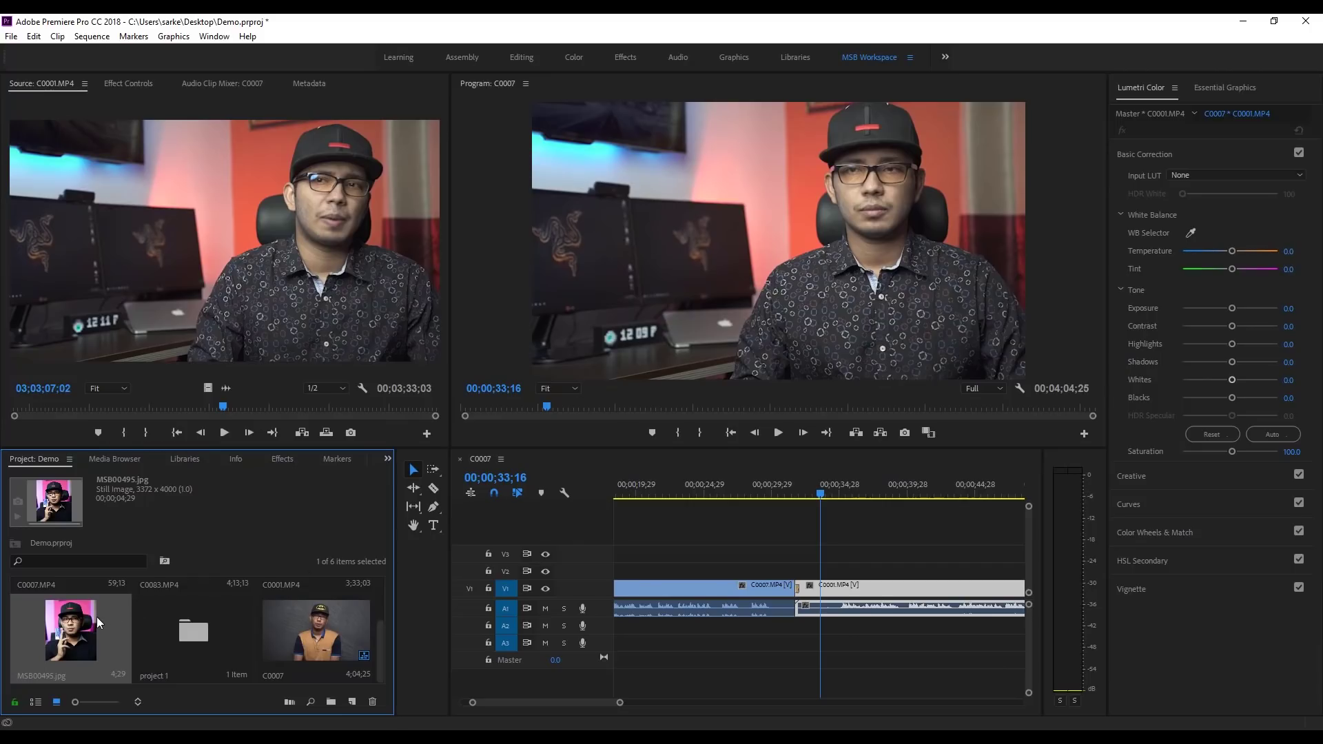
drag(97, 618, 814, 581)
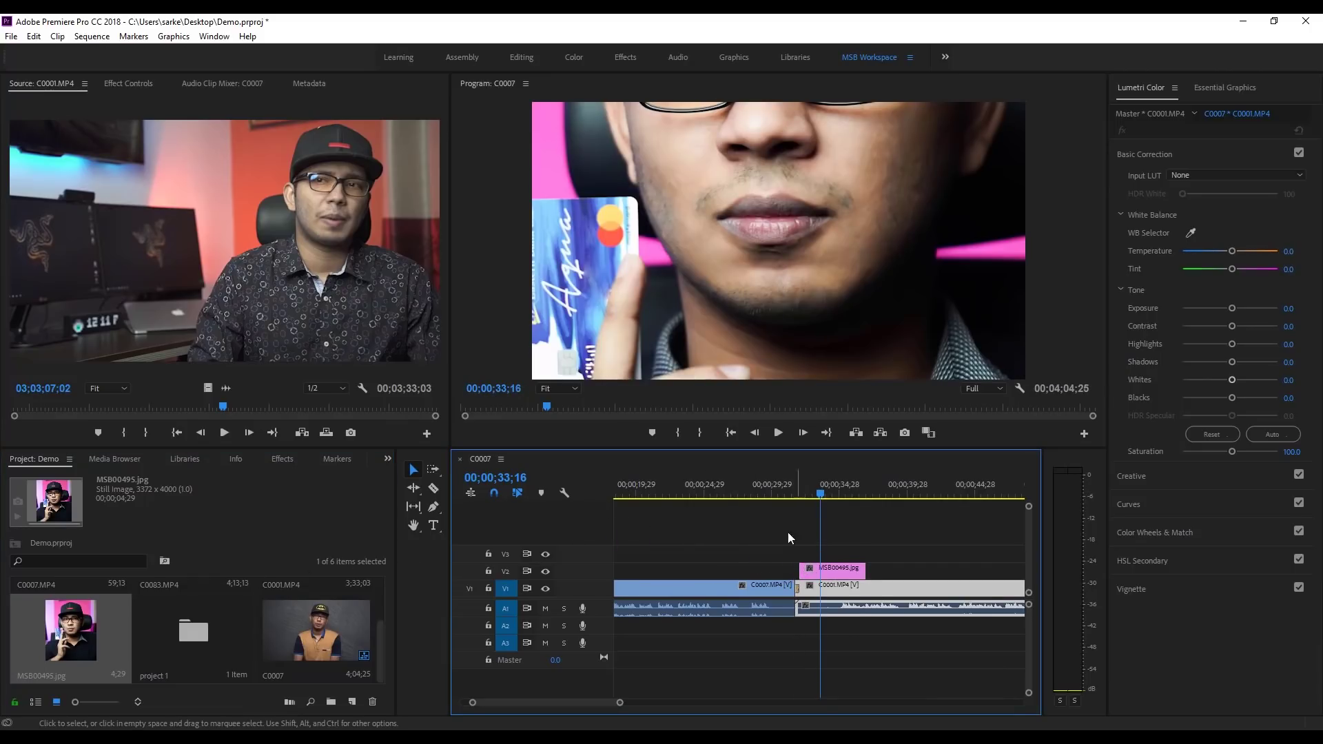
click(824, 570)
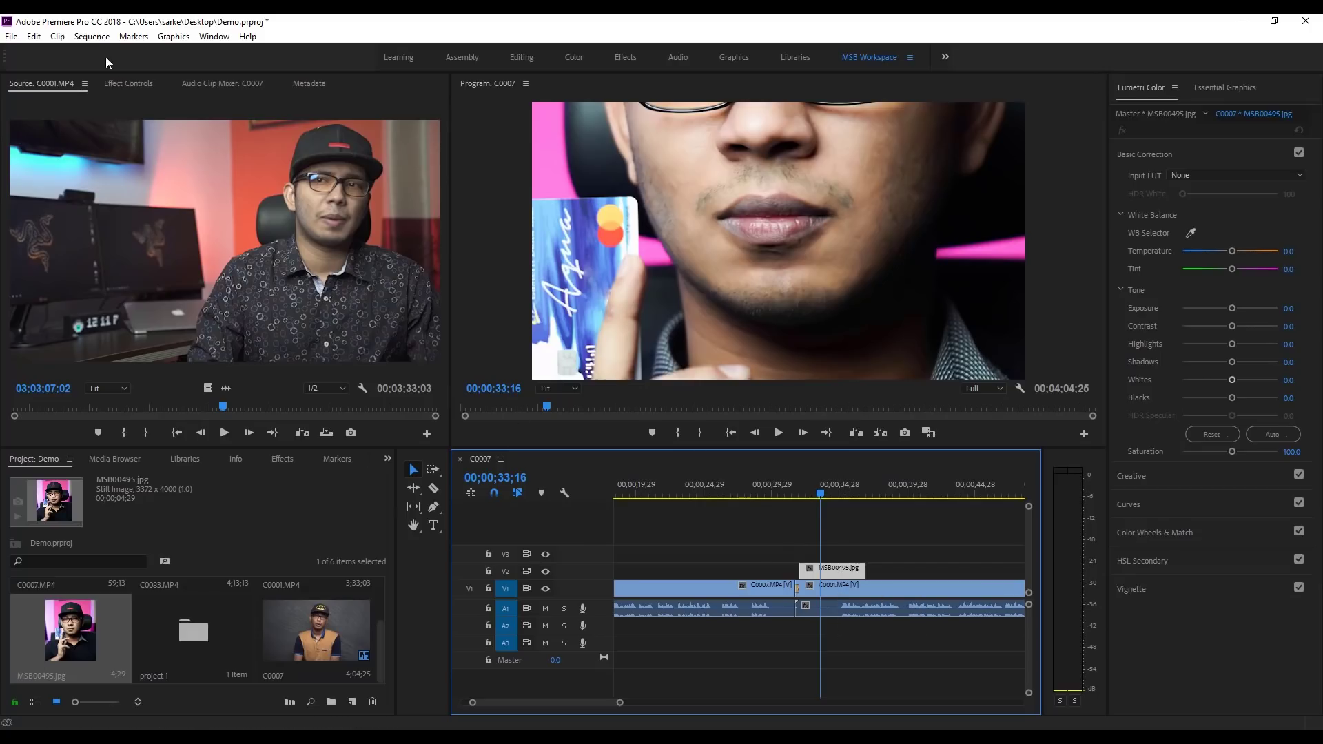
Step: Set MSB00495.jpg's Motion Position to 860/506 and Scale to 16
click(129, 83)
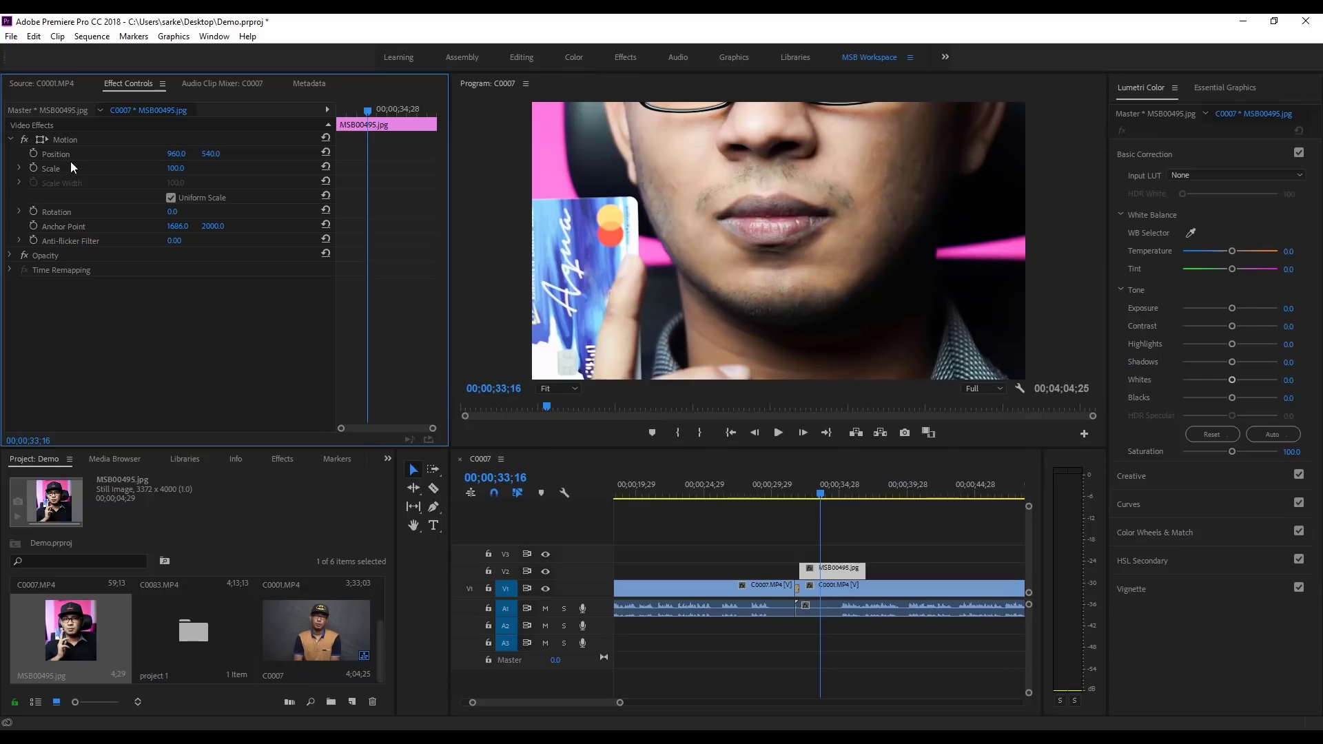
drag(178, 158, 118, 158)
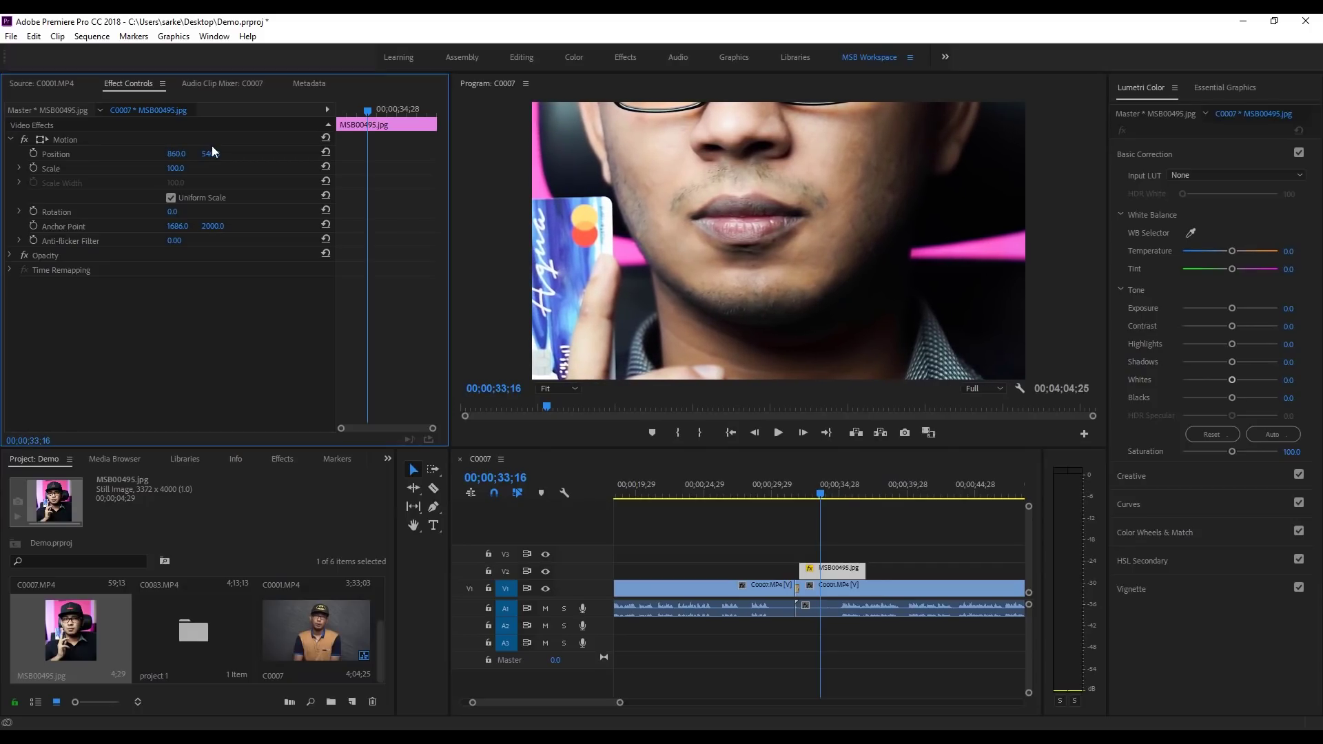
mouse_move(208, 157)
mouse_down()
mouse_move(256, 157)
mouse_move(185, 157)
mouse_up()
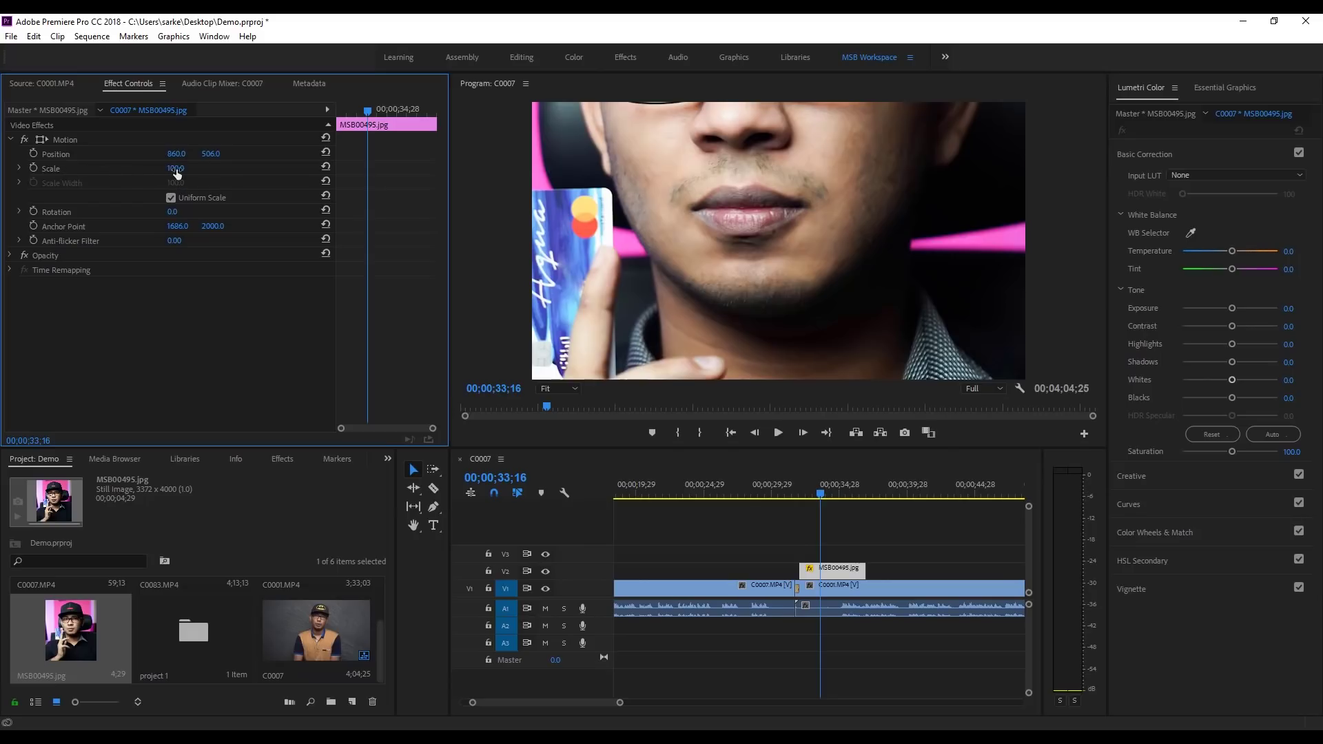
drag(177, 170, 120, 170)
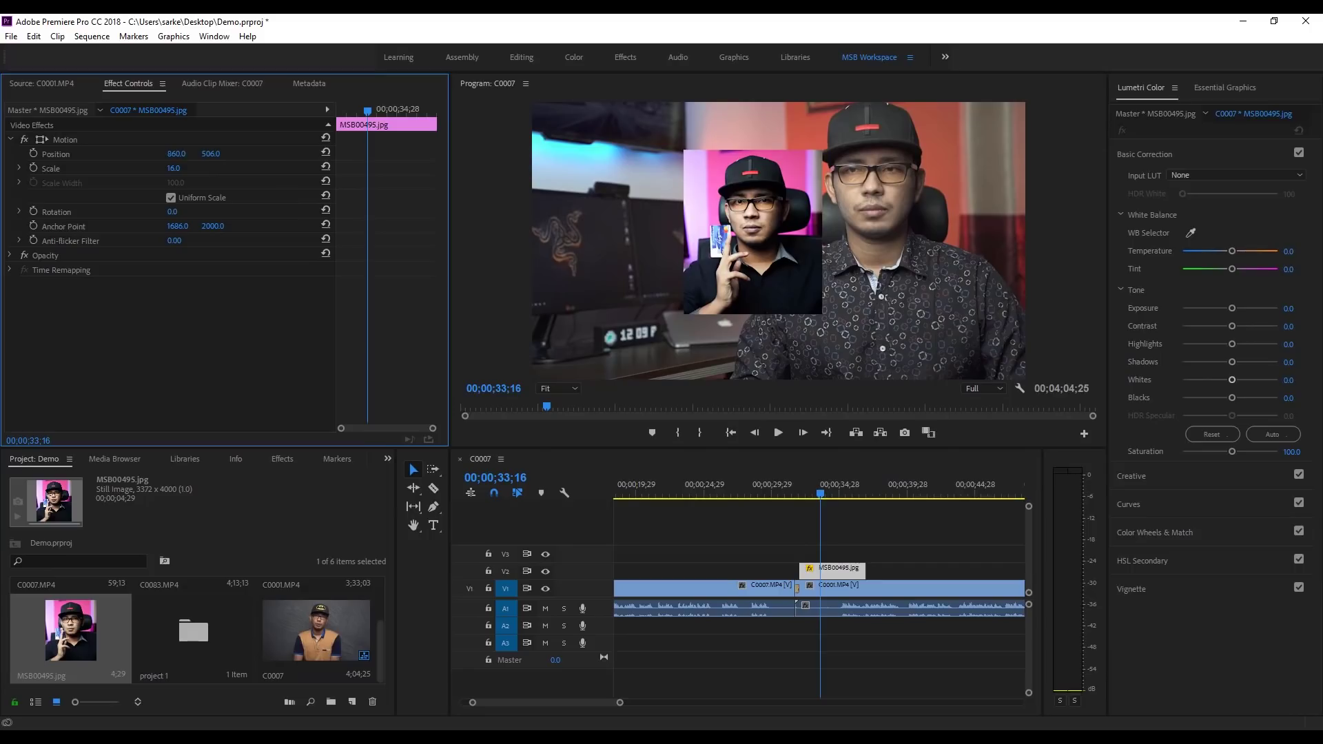
Step: Move the photo inset to position 462.6/406 and shrink it to scale 13.3
drag(176, 154, 97, 154)
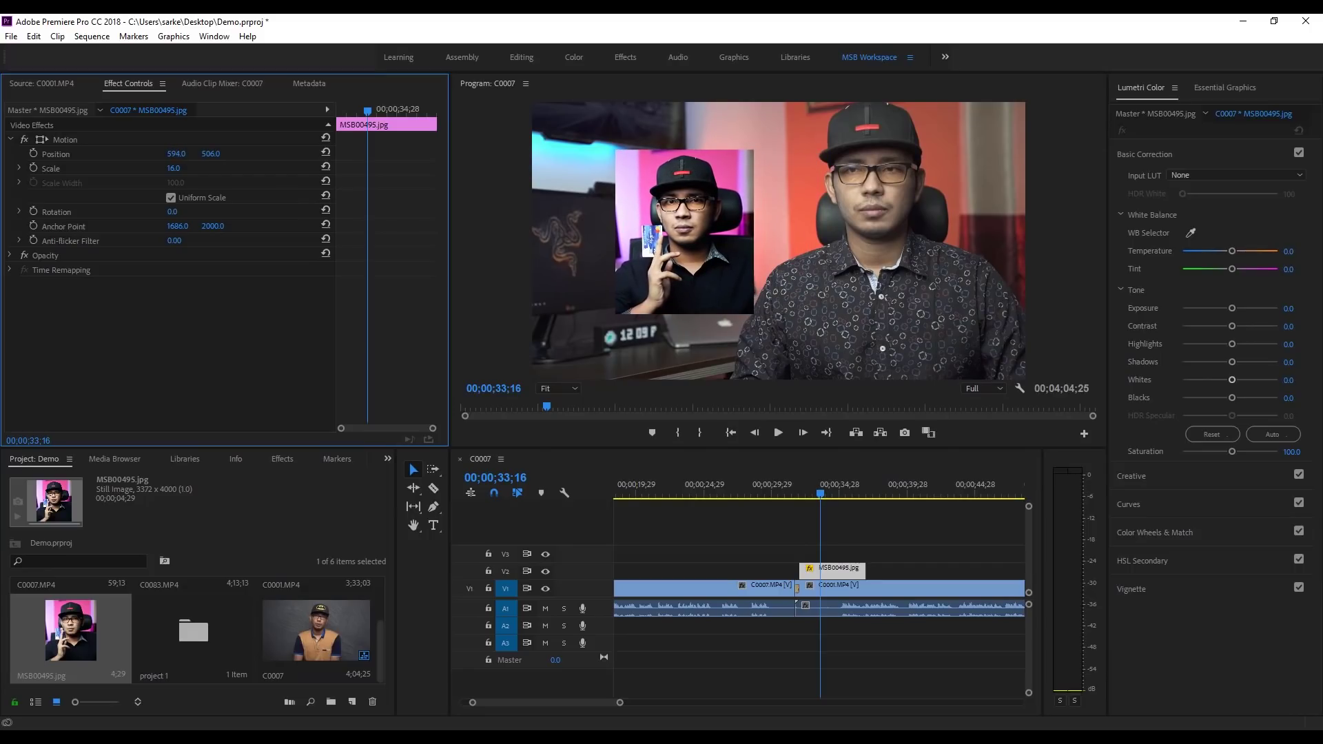
drag(210, 154, 182, 154)
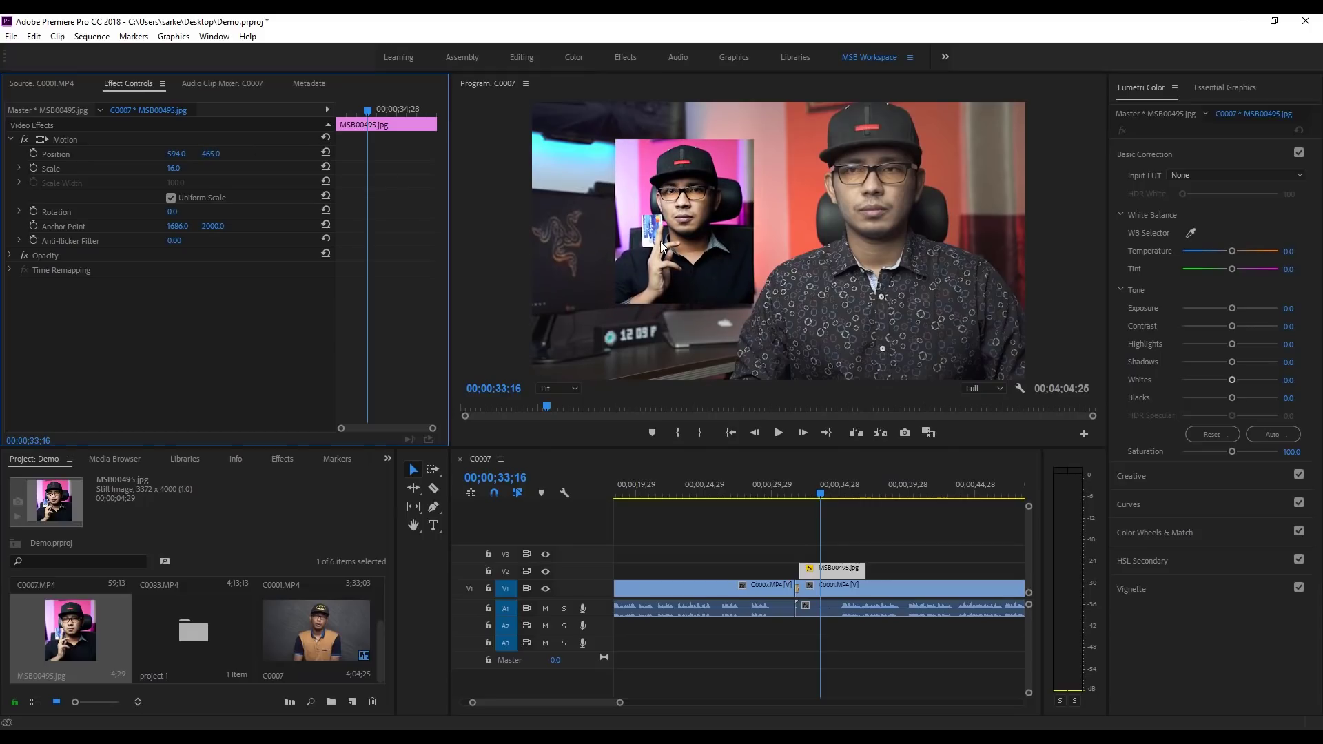
click(698, 219)
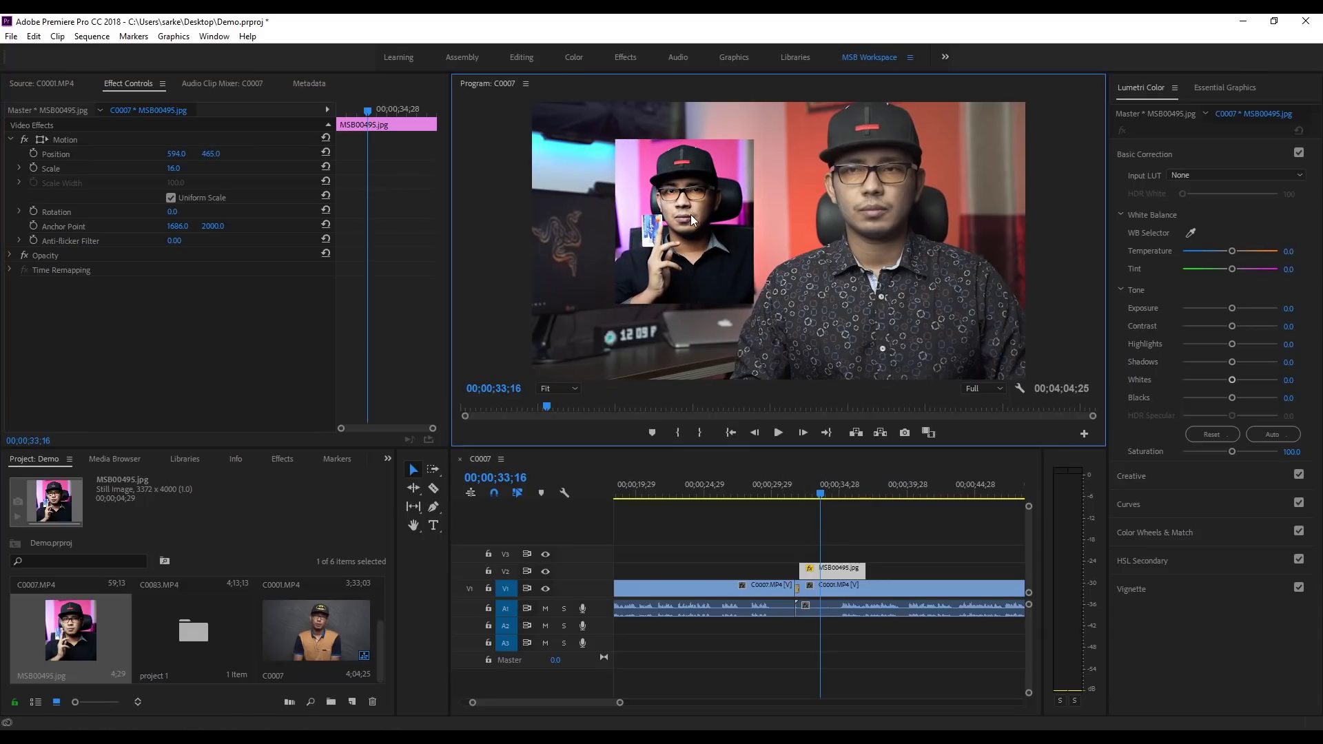
click(713, 246)
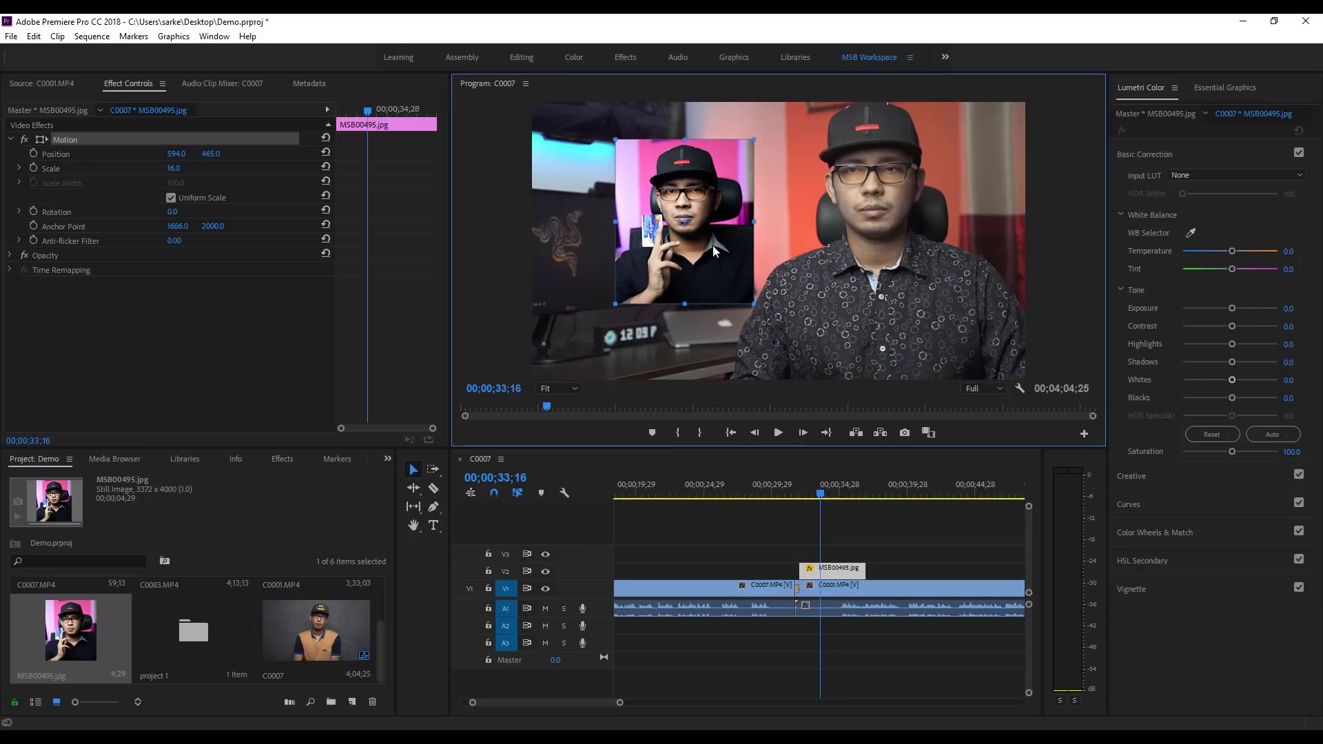
mouse_move(701, 246)
mouse_down()
mouse_move(667, 263)
mouse_move(674, 245)
mouse_up()
drag(710, 291, 685, 258)
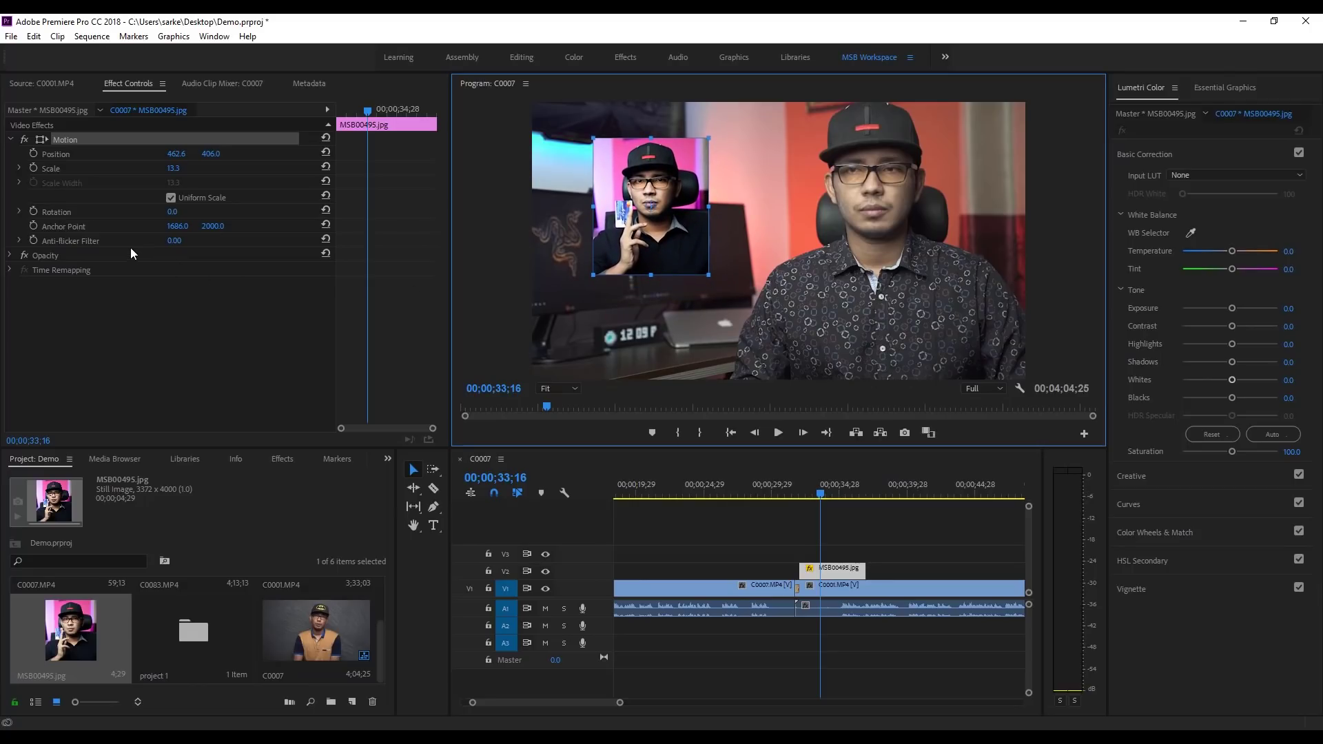
Step: Set the inset's Rotation to 0 so the photo stays upright
drag(171, 216, 421, 216)
click(188, 210)
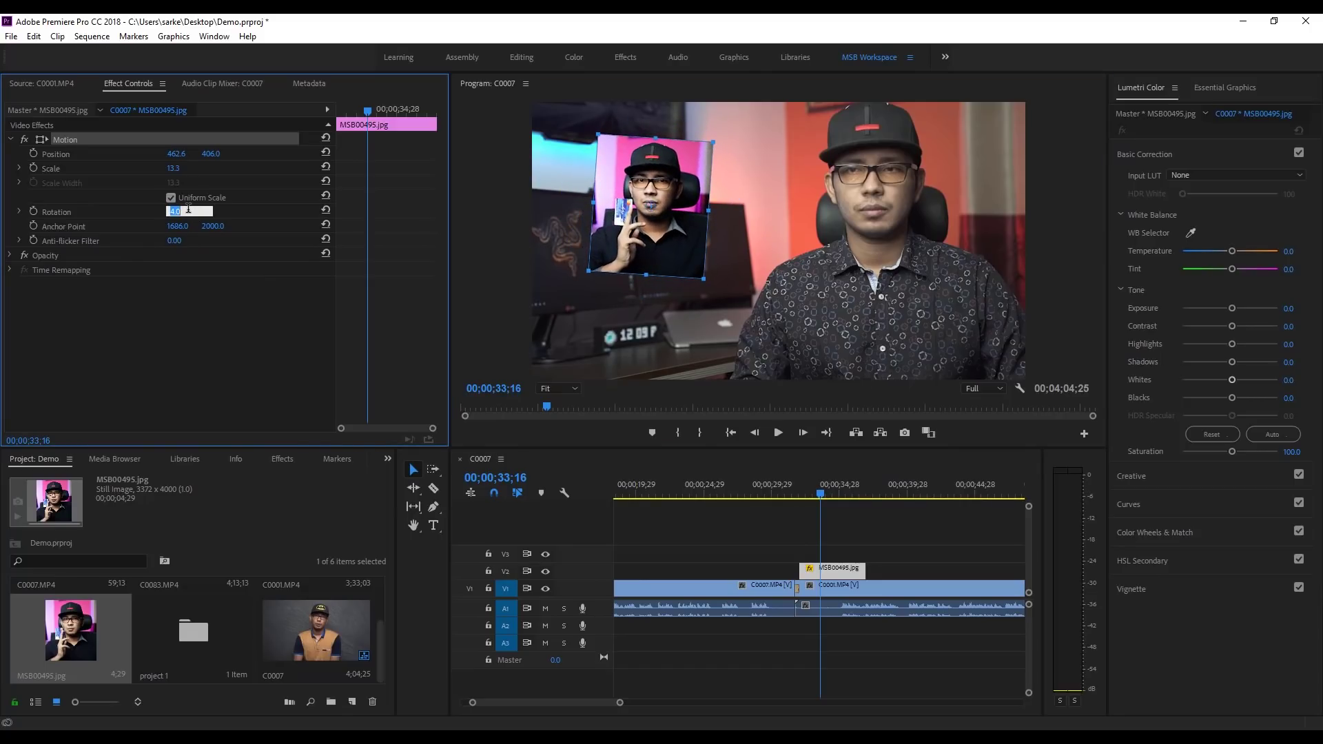
text(0)
key(Return)
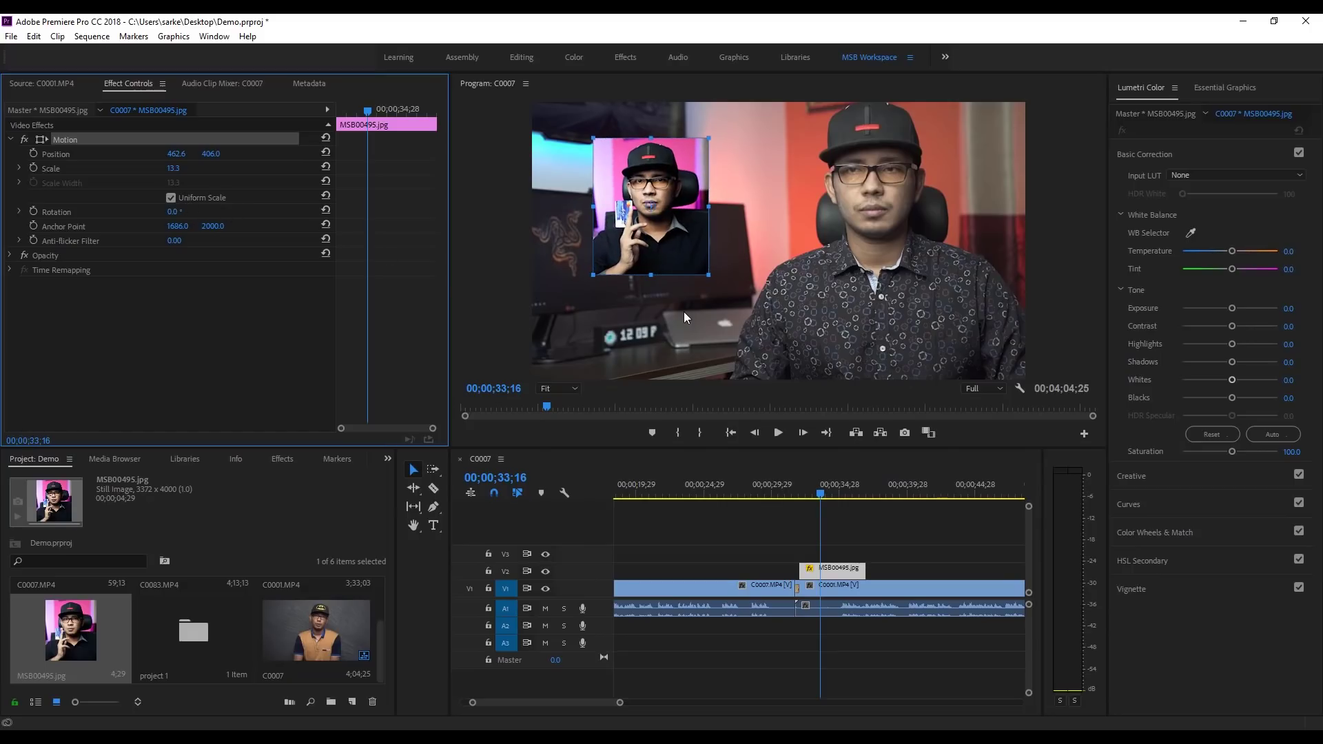
click(718, 324)
Step: Review playback, then shift MSB00495.jpg on V2 17 frames later, just after the dissolve
click(791, 491)
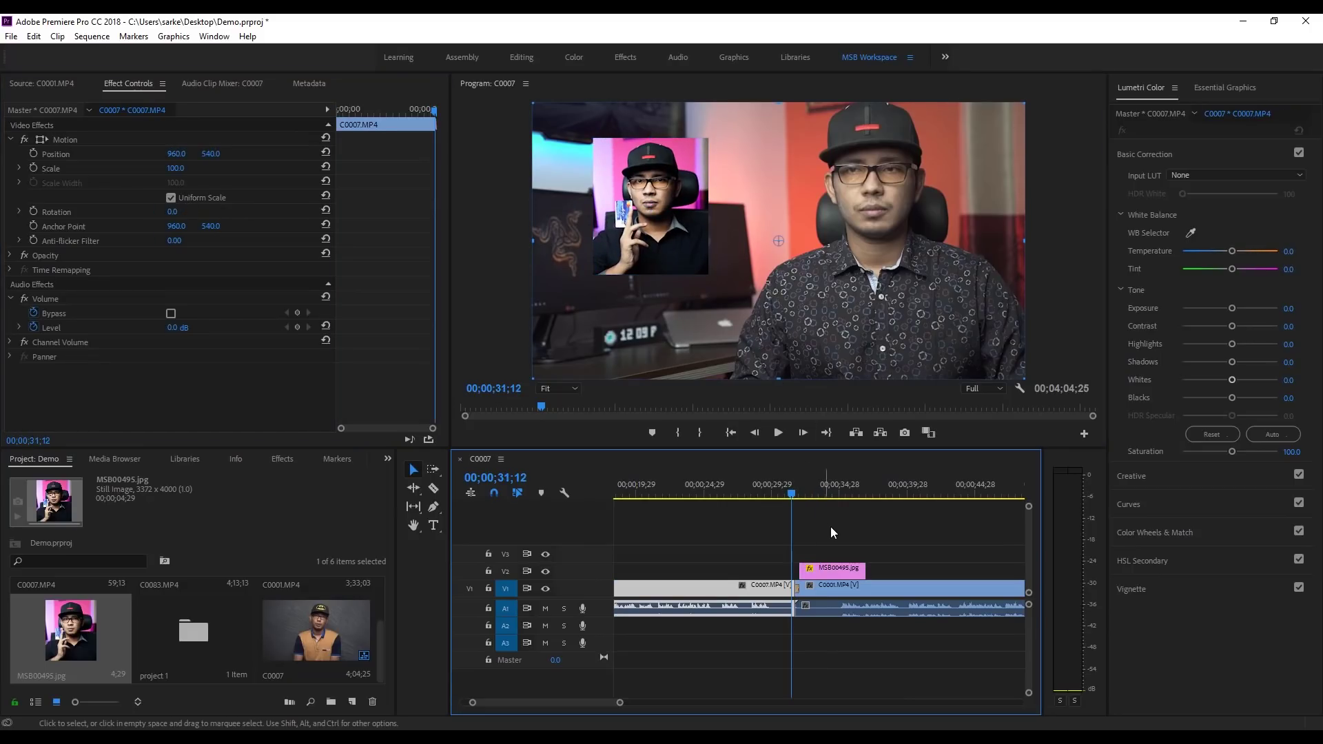
key(space)
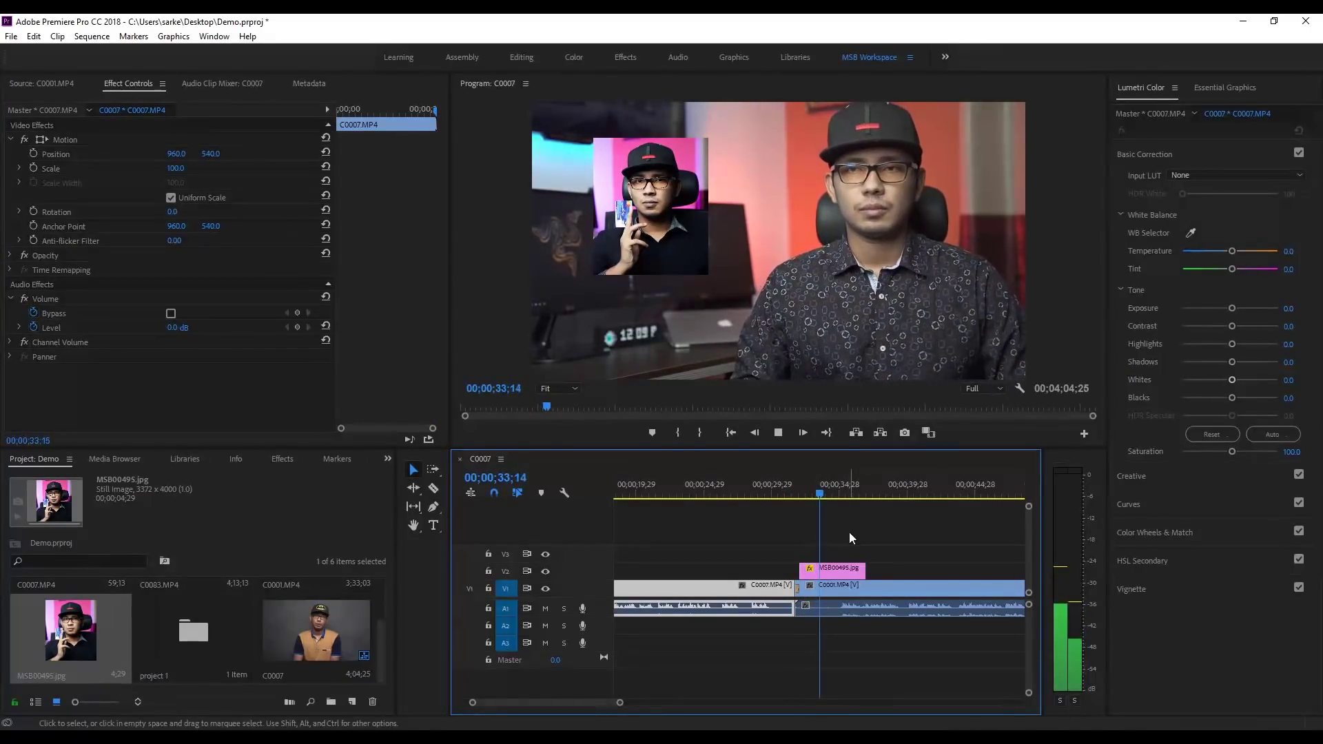
click(882, 539)
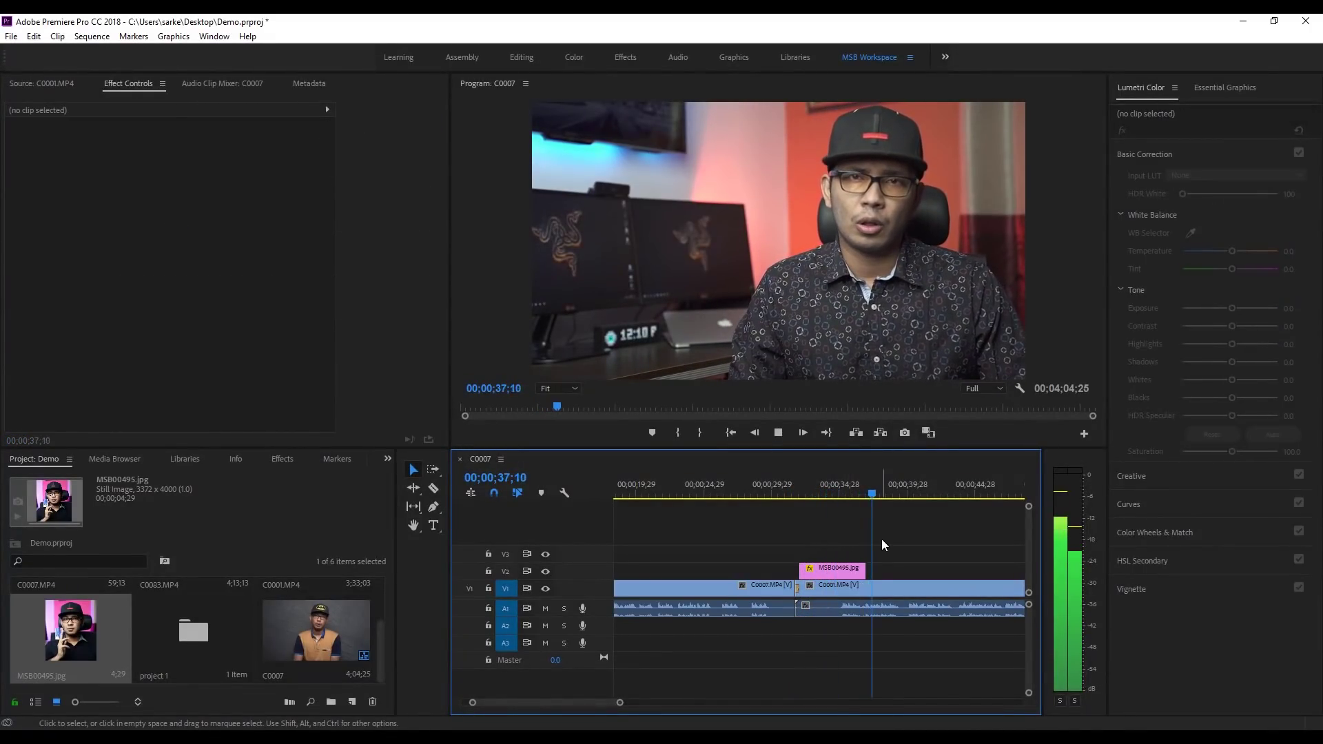
key(space)
drag(867, 494, 807, 499)
drag(836, 564, 847, 572)
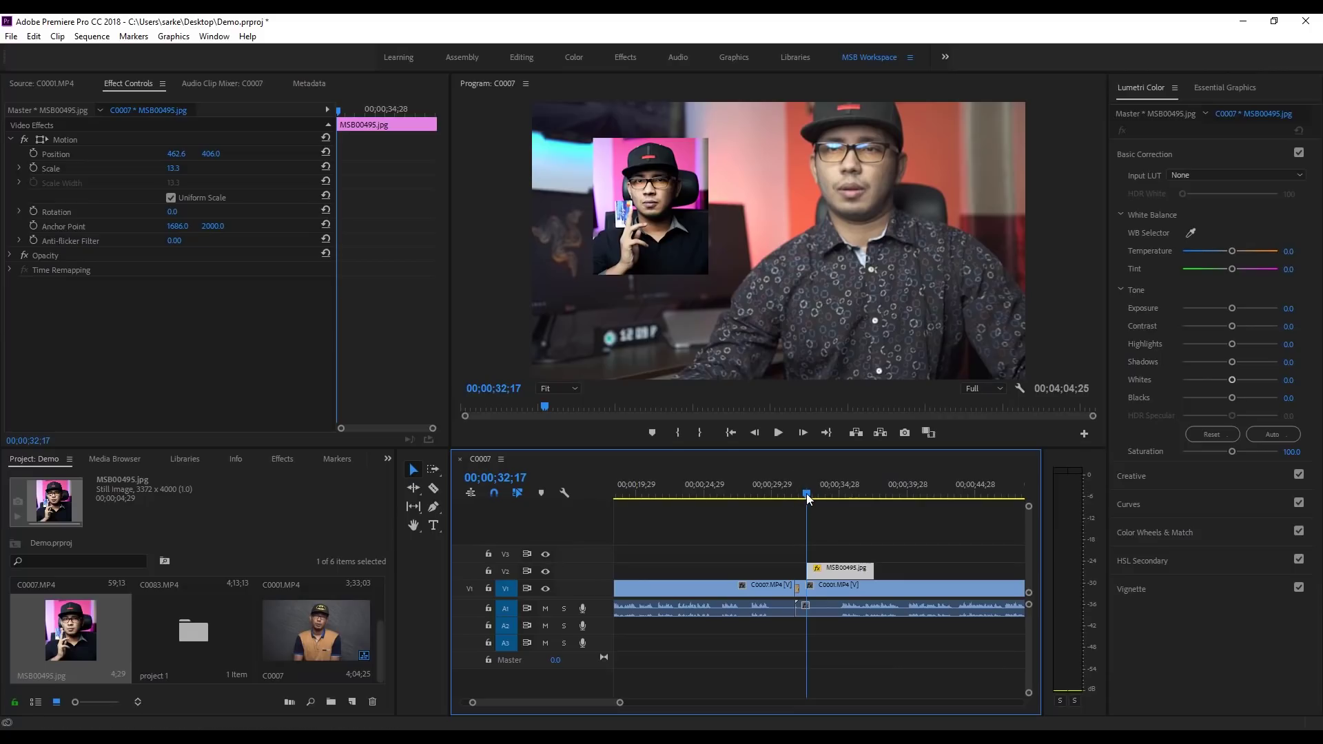
mouse_move(807, 496)
mouse_down()
mouse_move(891, 498)
mouse_move(779, 508)
mouse_move(817, 510)
mouse_up()
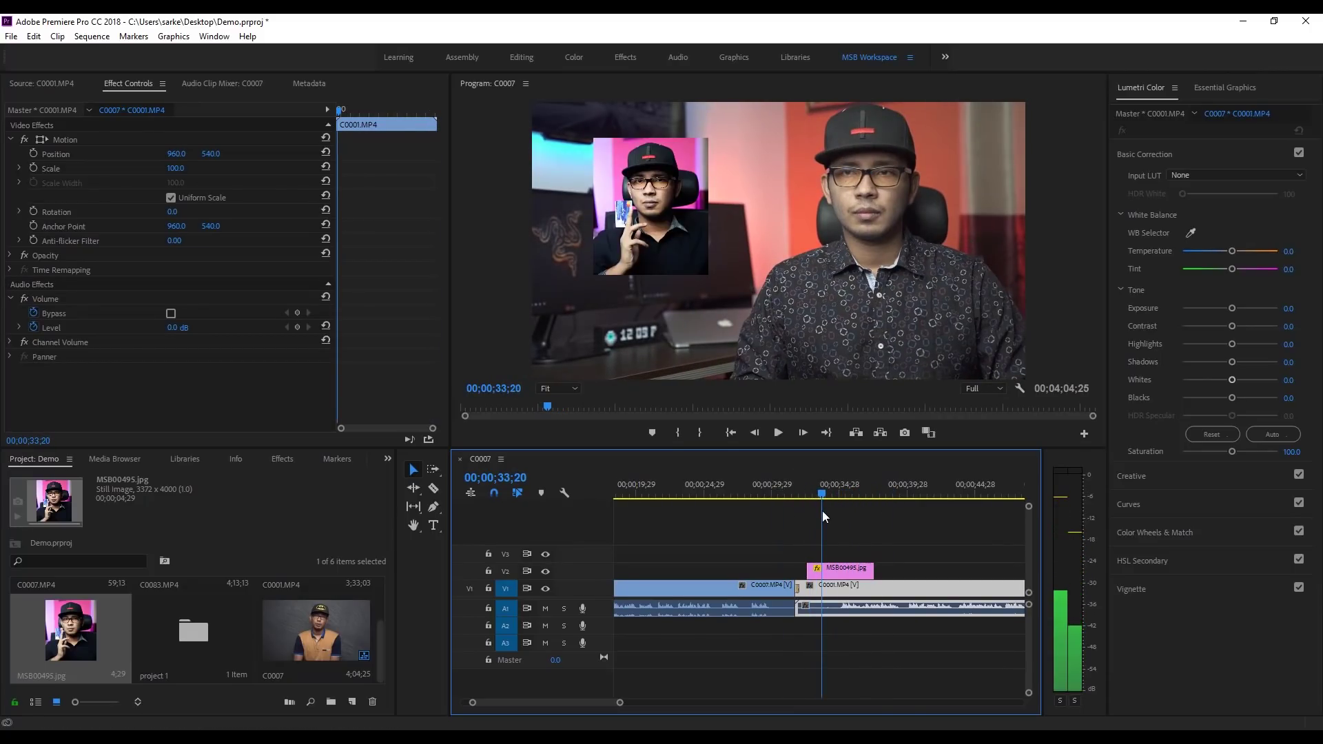
click(866, 571)
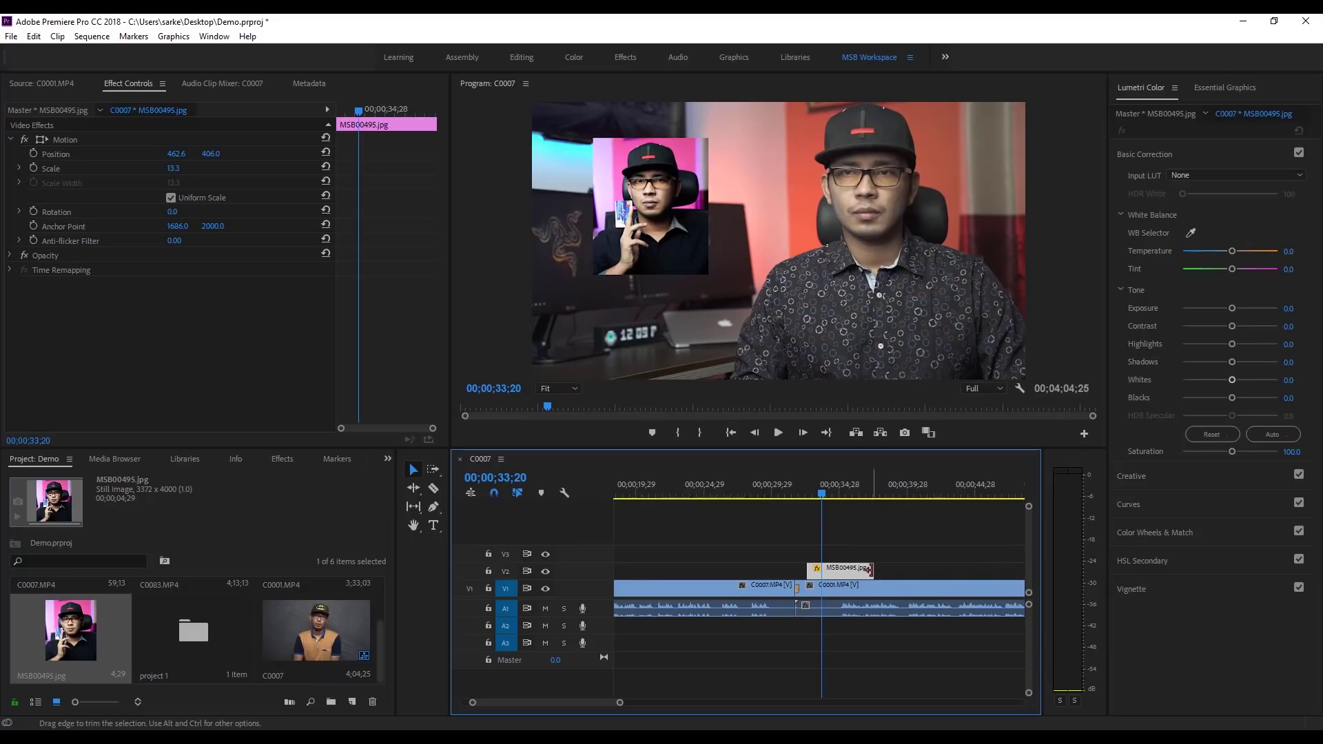
Step: Lengthen MSB00495.jpg on V2 to about 00;00;10;27 and select the C0007/C0001 edit point
mouse_move(870, 570)
mouse_down()
mouse_move(827, 571)
mouse_move(904, 571)
mouse_move(775, 572)
mouse_move(874, 569)
mouse_up()
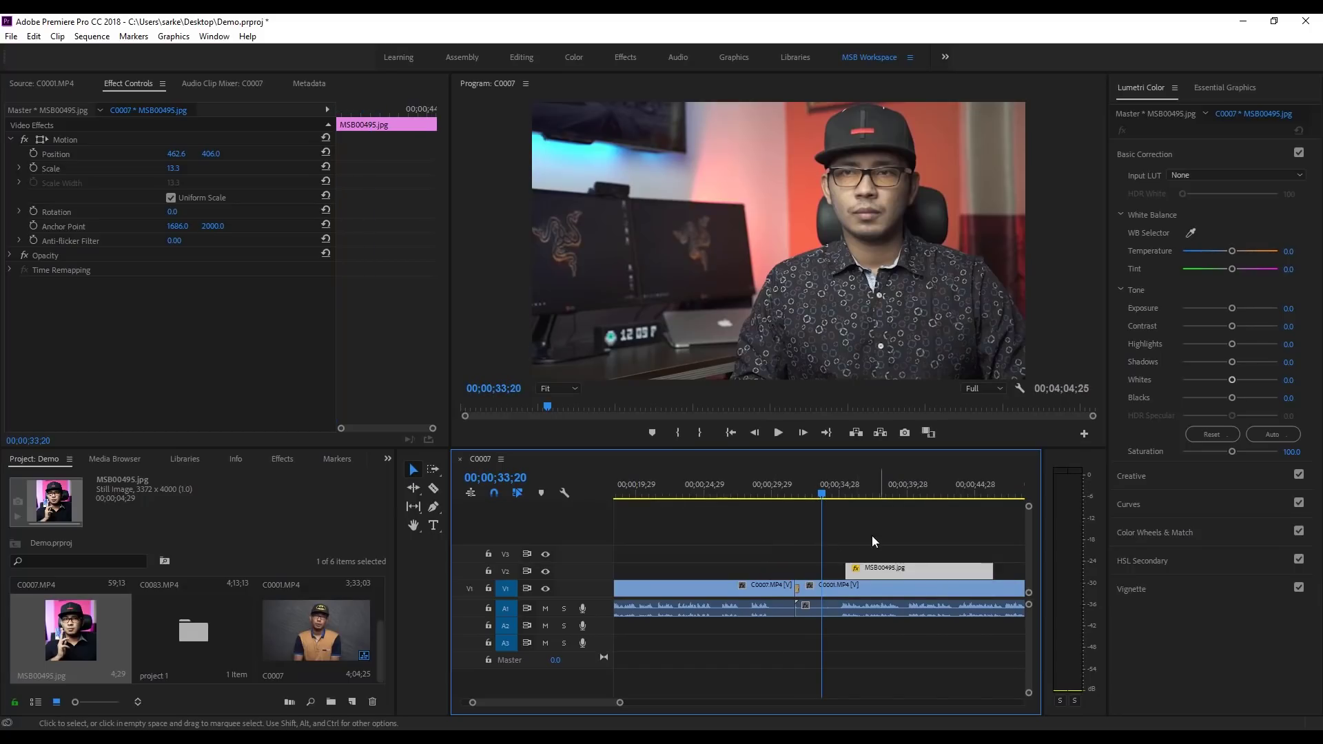
drag(620, 702, 638, 702)
click(768, 549)
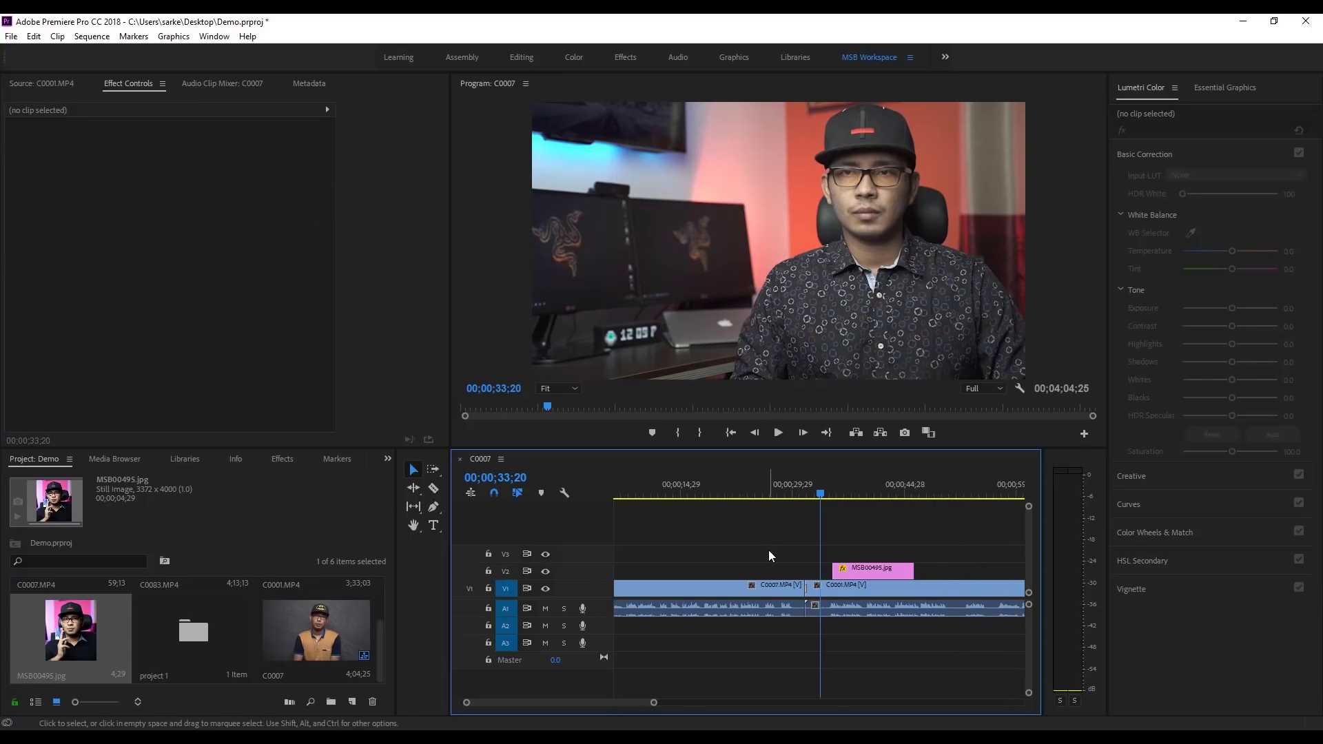
click(766, 475)
click(785, 588)
click(800, 588)
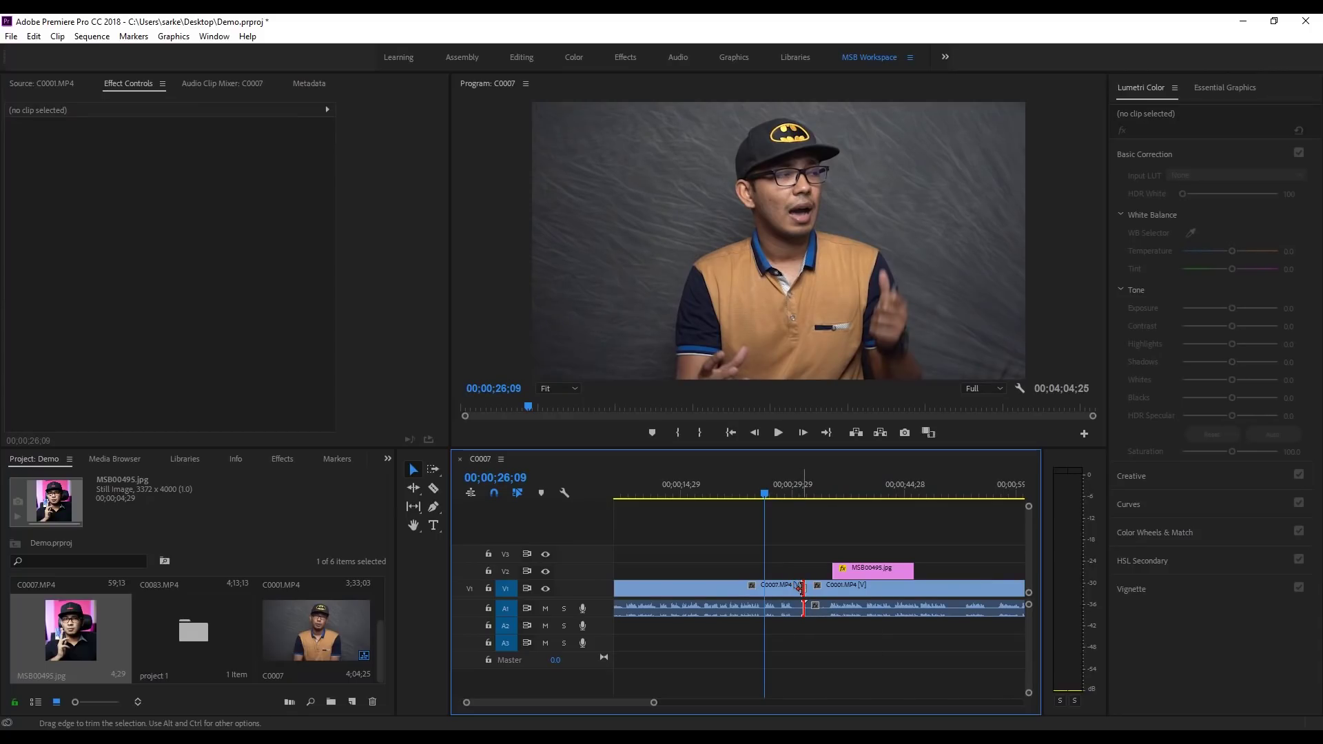
Step: Trim about five seconds off the end of C0007
drag(801, 587, 758, 590)
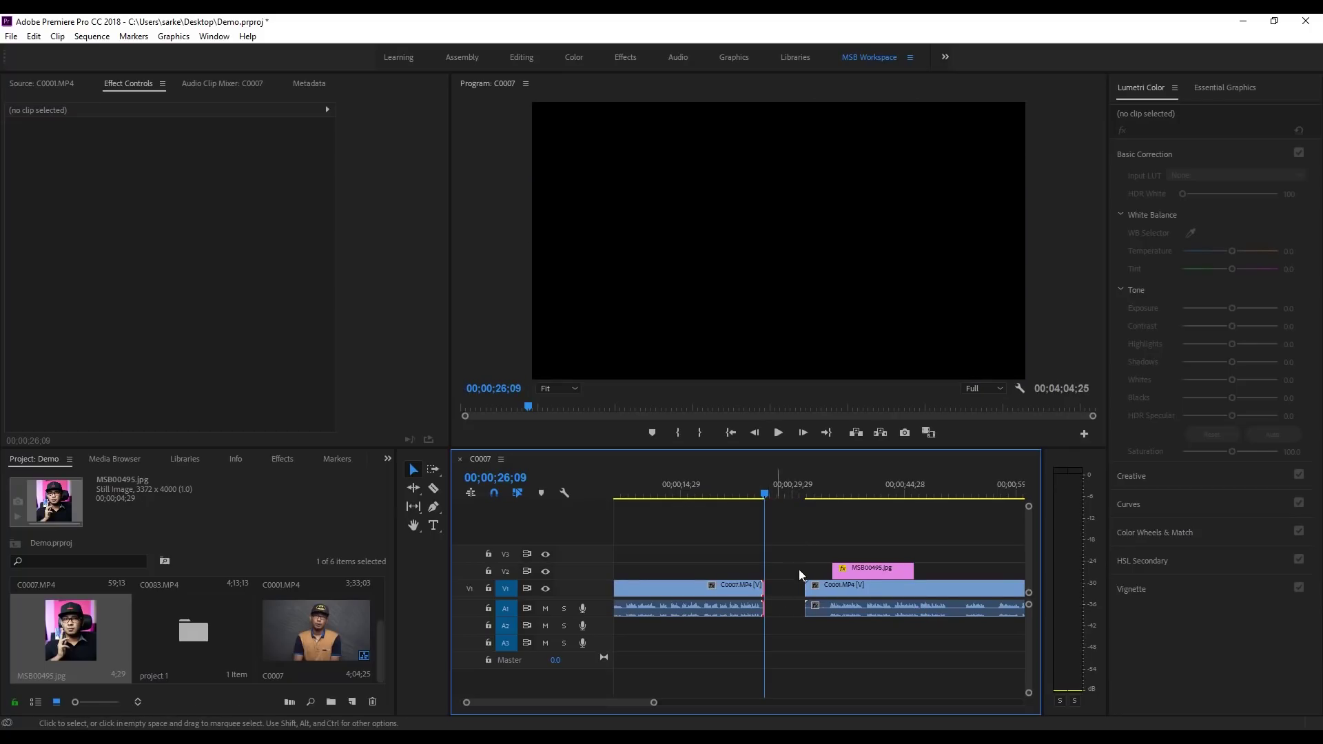
click(736, 495)
drag(652, 700, 735, 702)
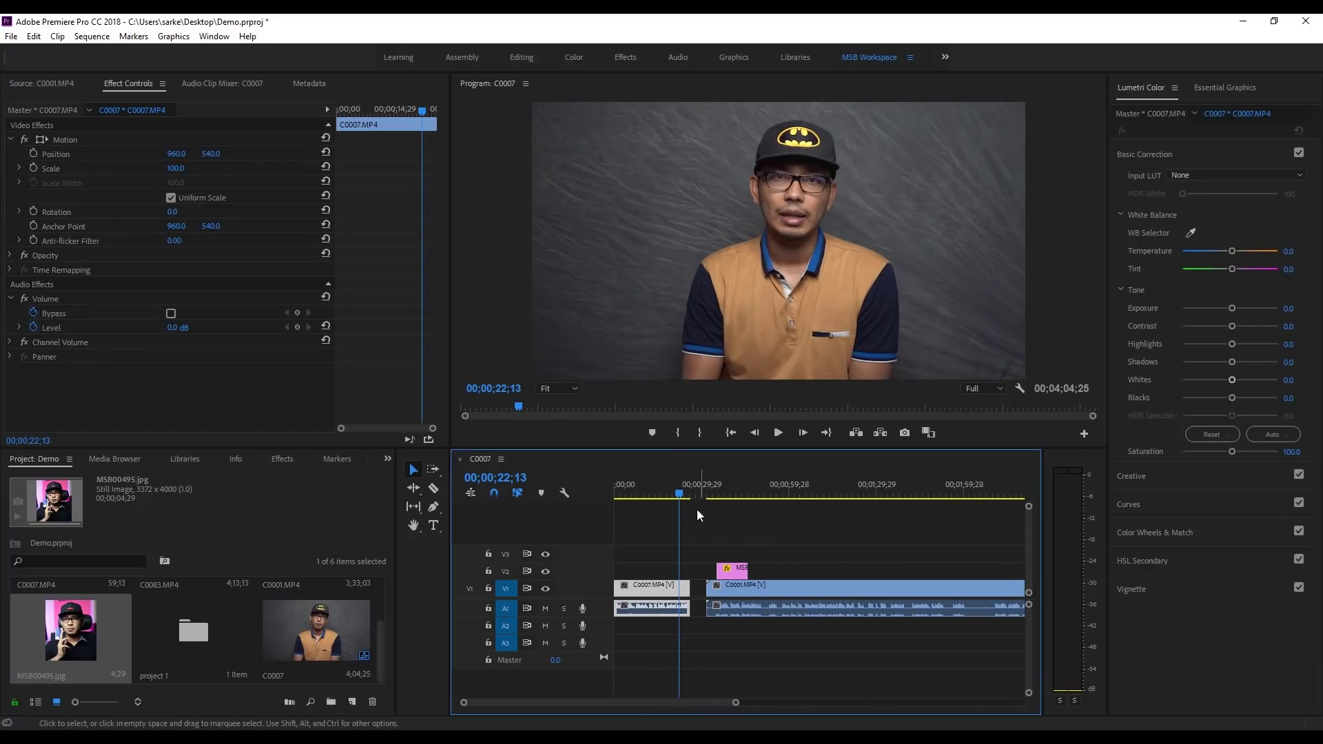
Step: Trim five seconds from C0001's start, close the gap, and move MSB00495.jpg to 00;00;29;05
click(713, 486)
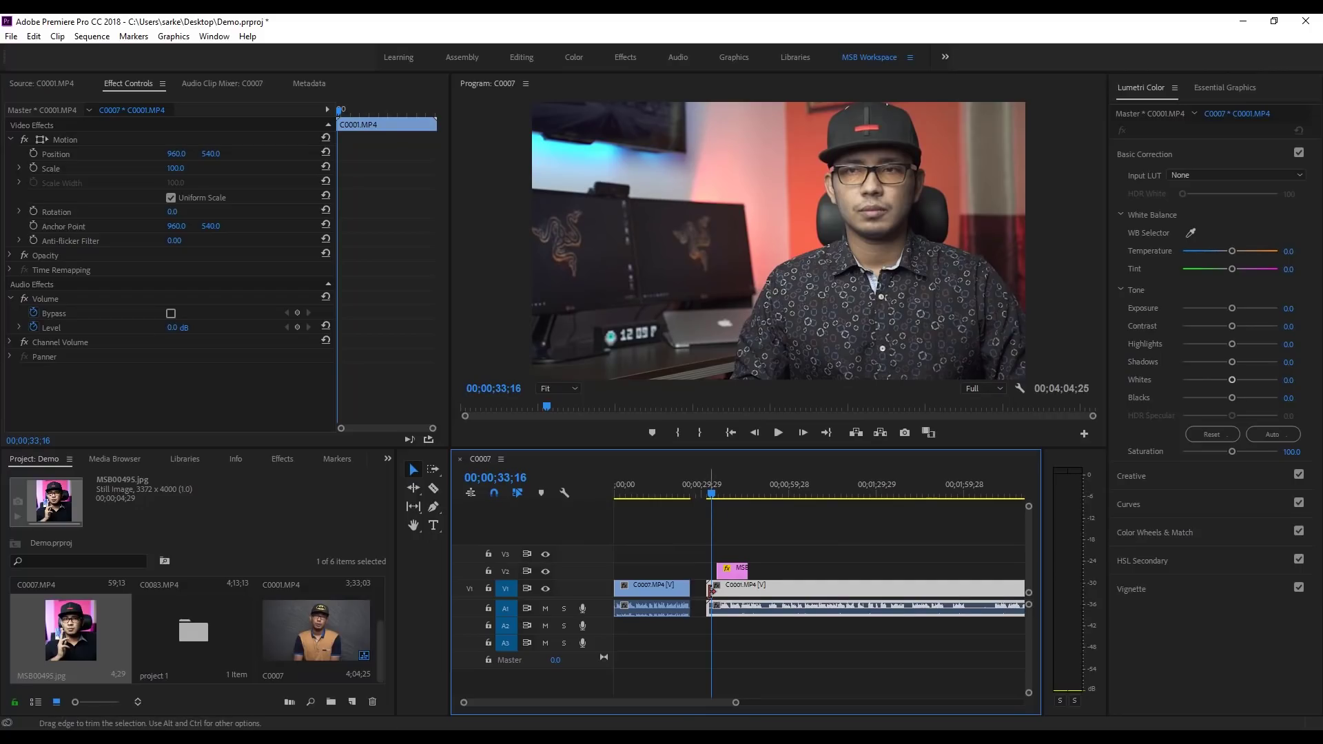
drag(711, 591, 724, 593)
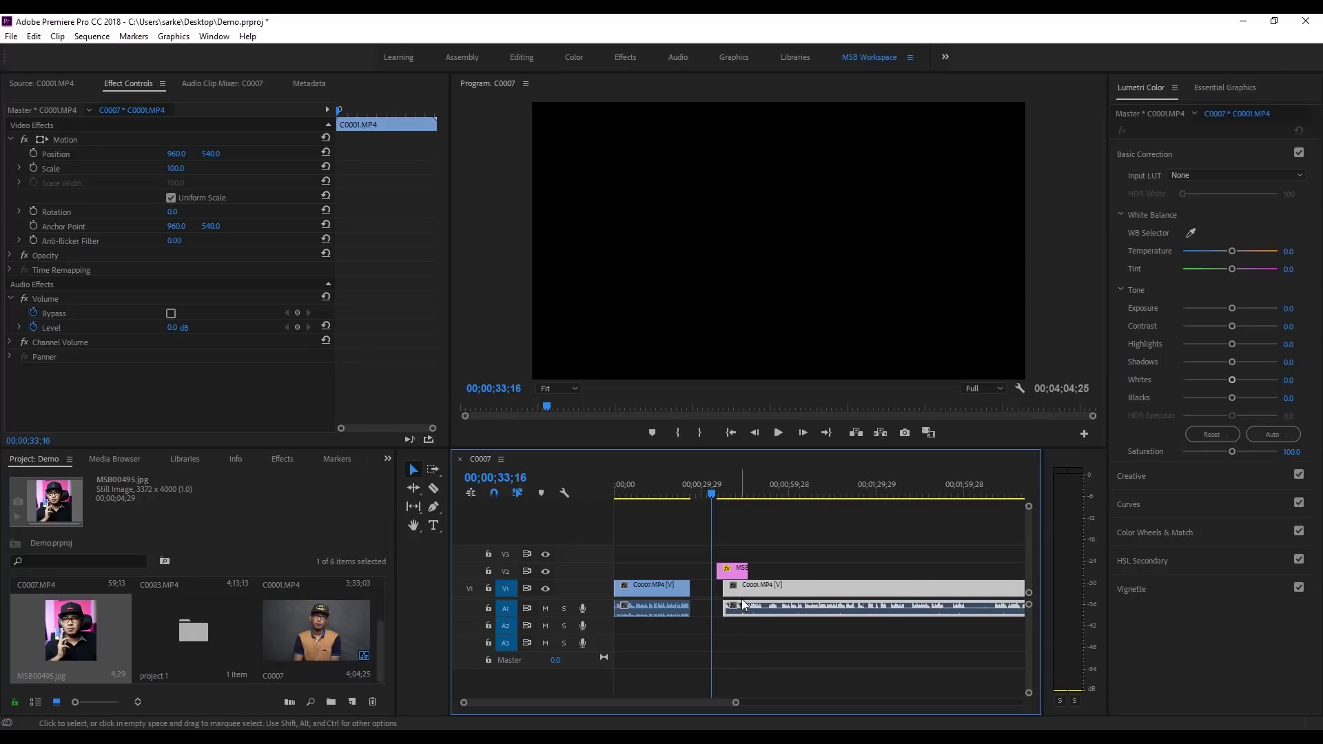
drag(752, 593, 722, 597)
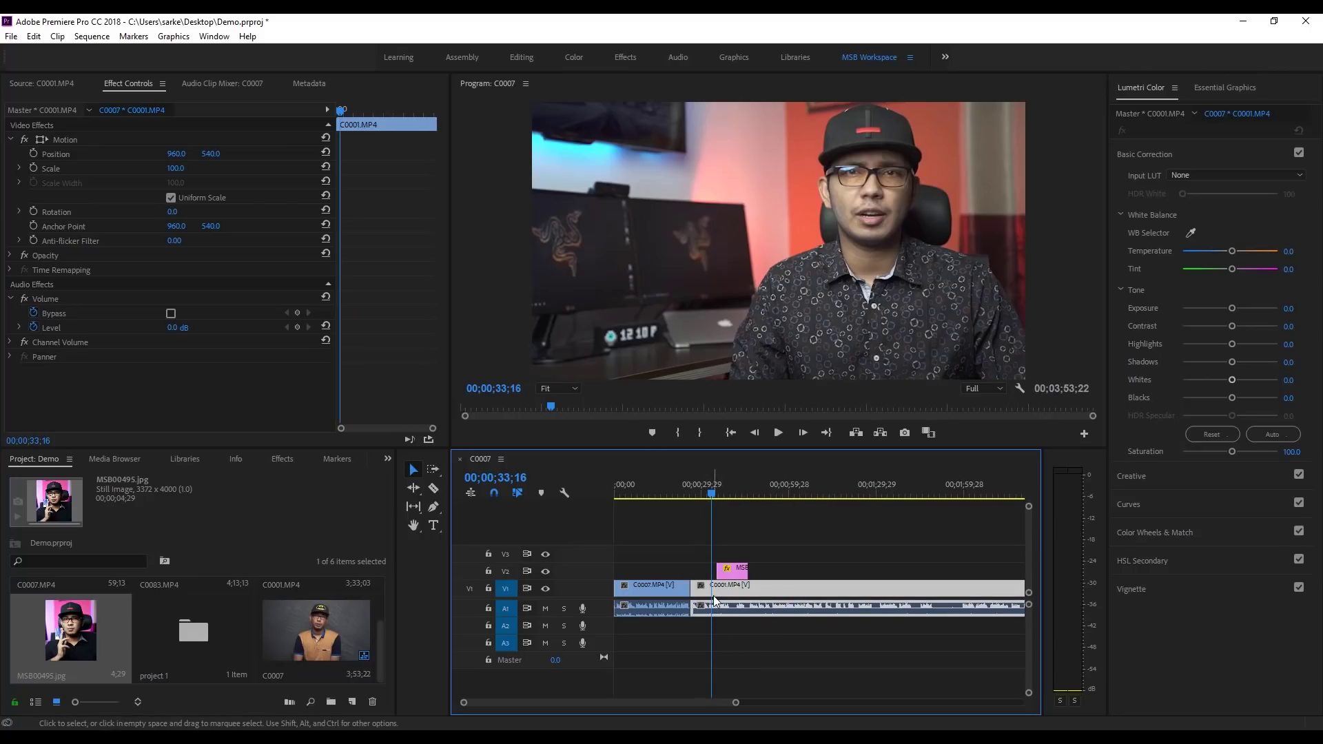
drag(736, 702, 675, 703)
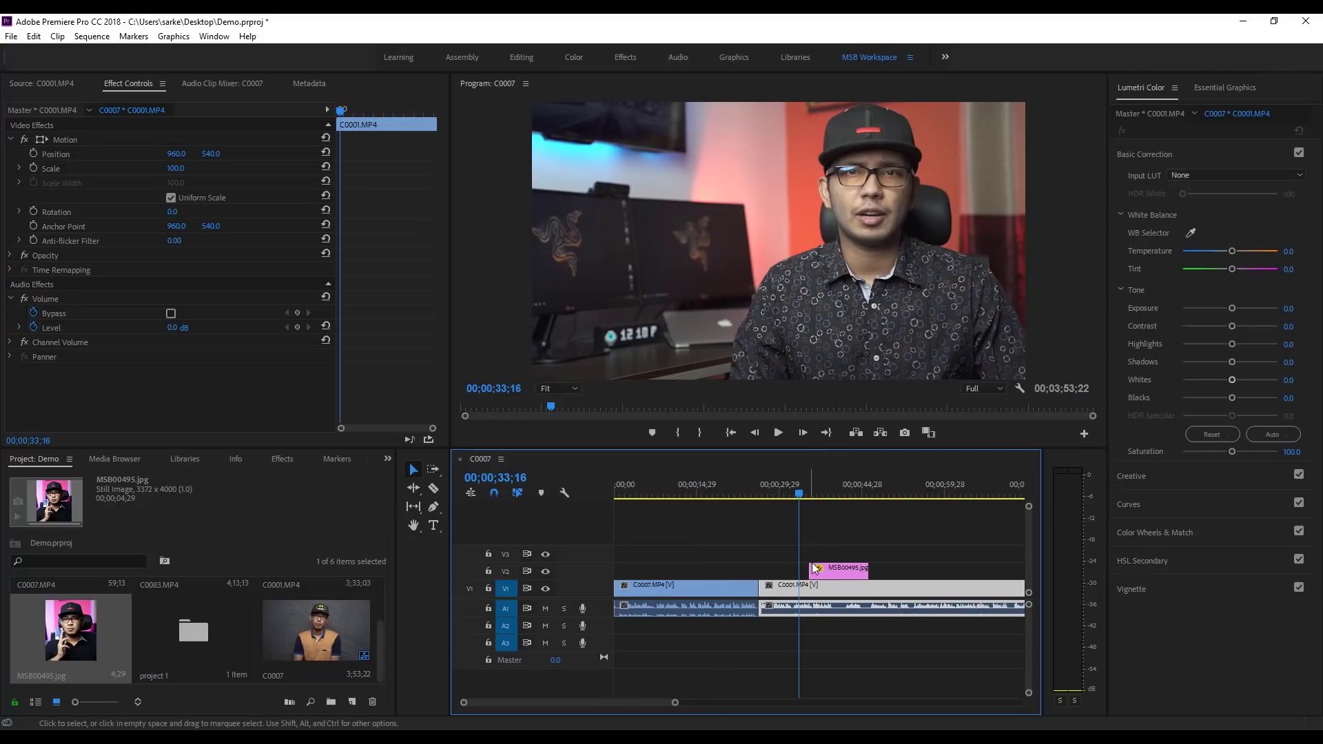
drag(827, 574, 790, 576)
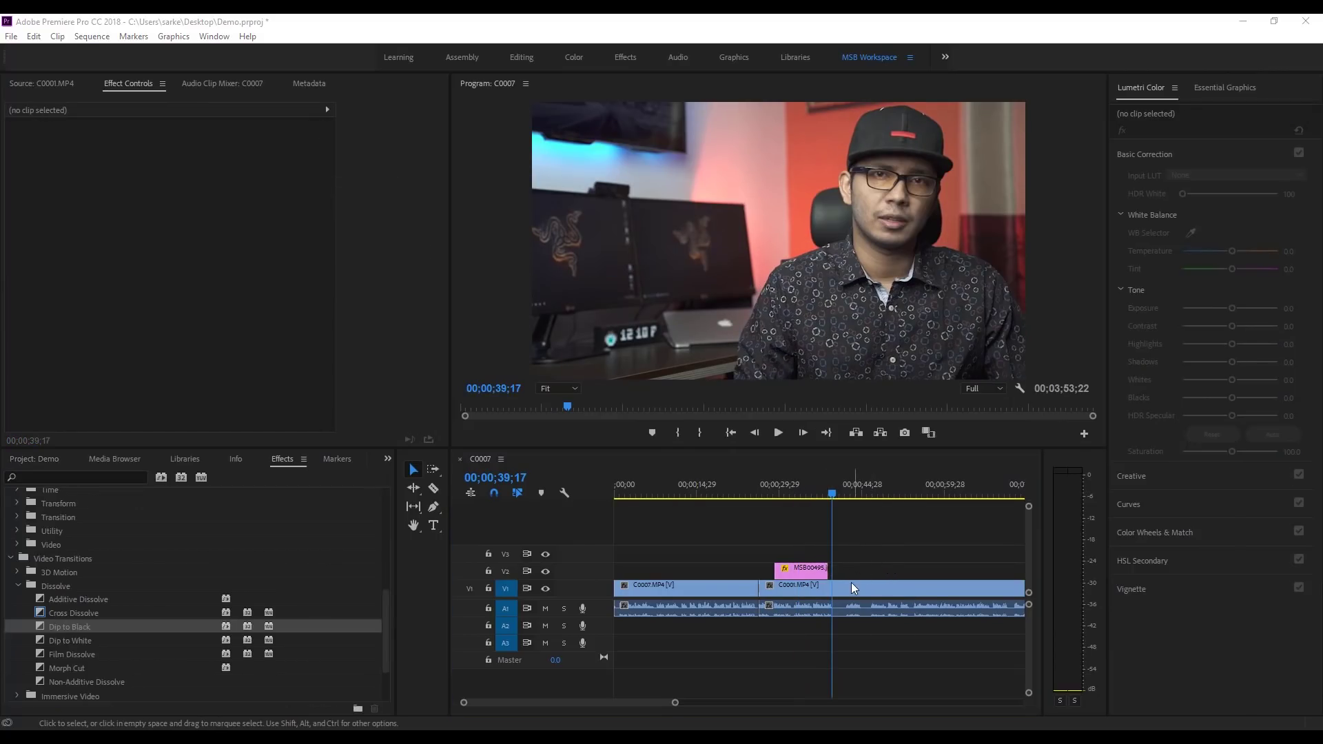
Step: Apply Color Correction > Color Balance to the C0001.MP4 clip on V1
click(848, 586)
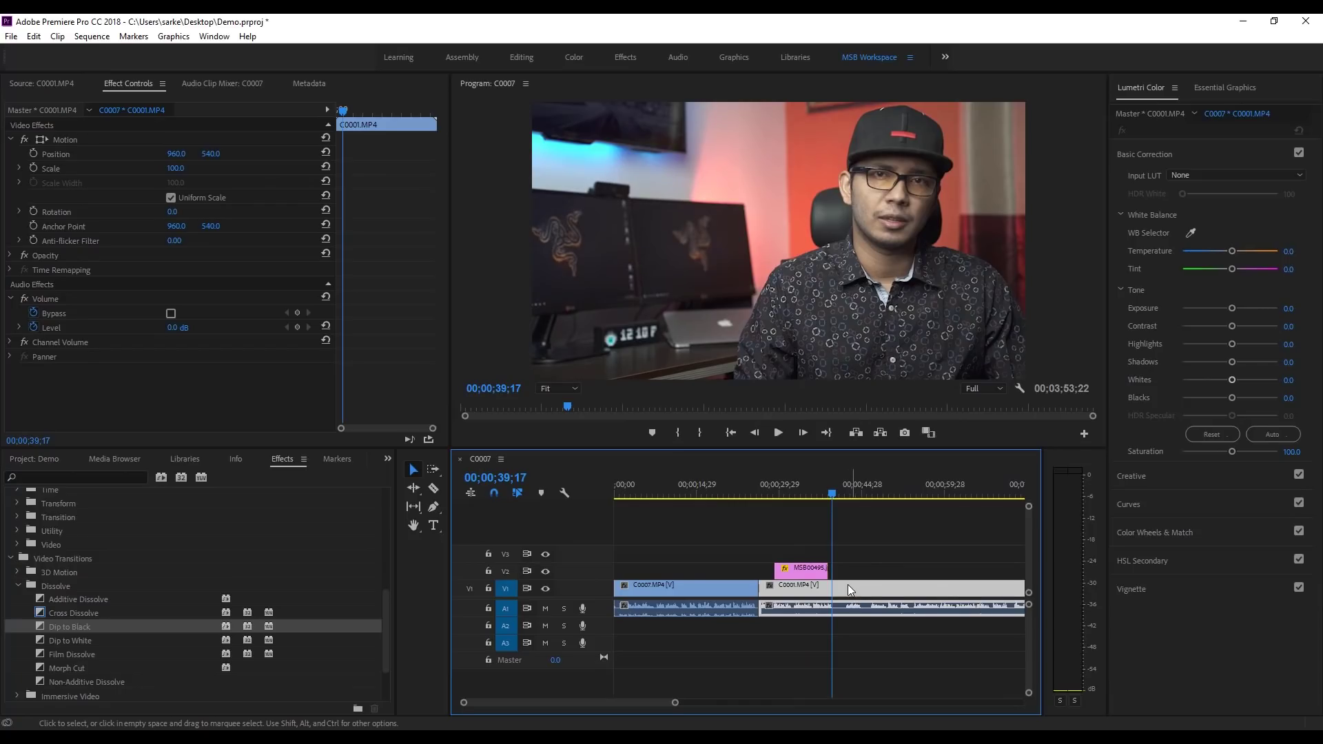
click(692, 583)
click(858, 590)
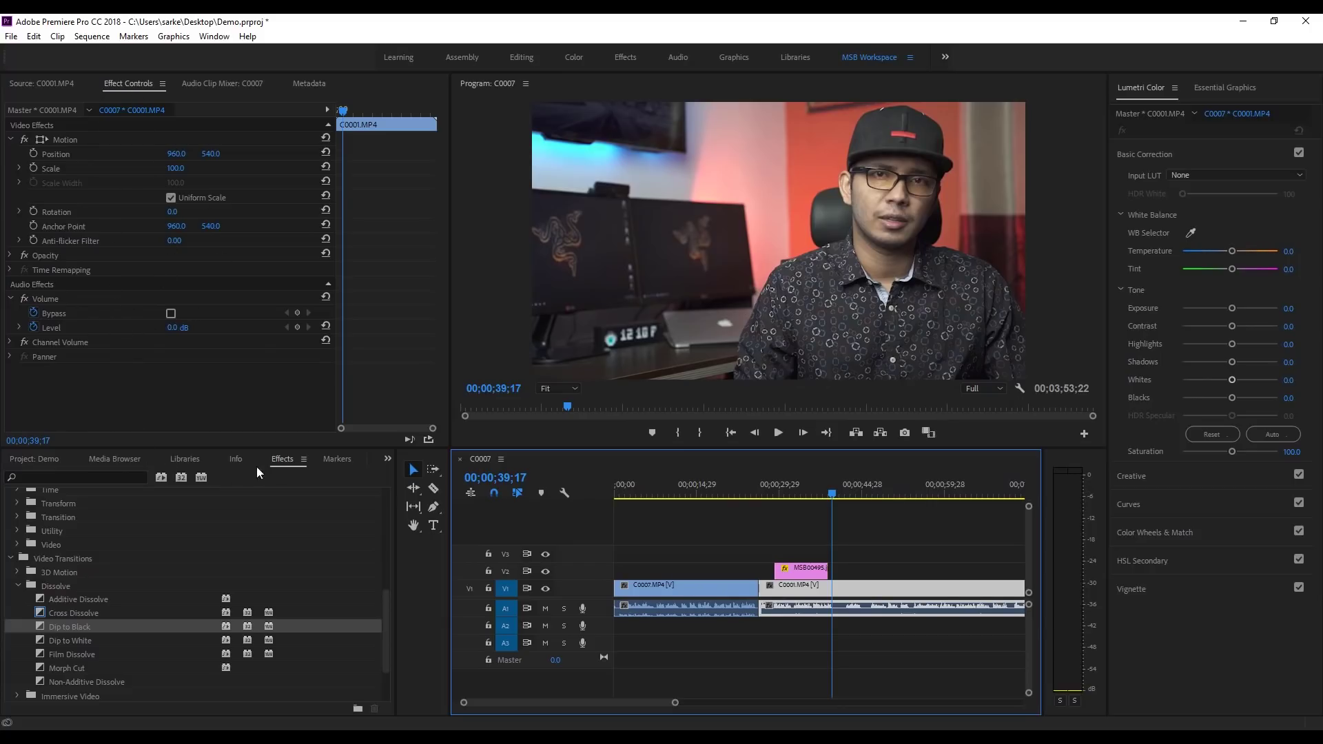
click(11, 559)
scroll(13, 559, up, 6)
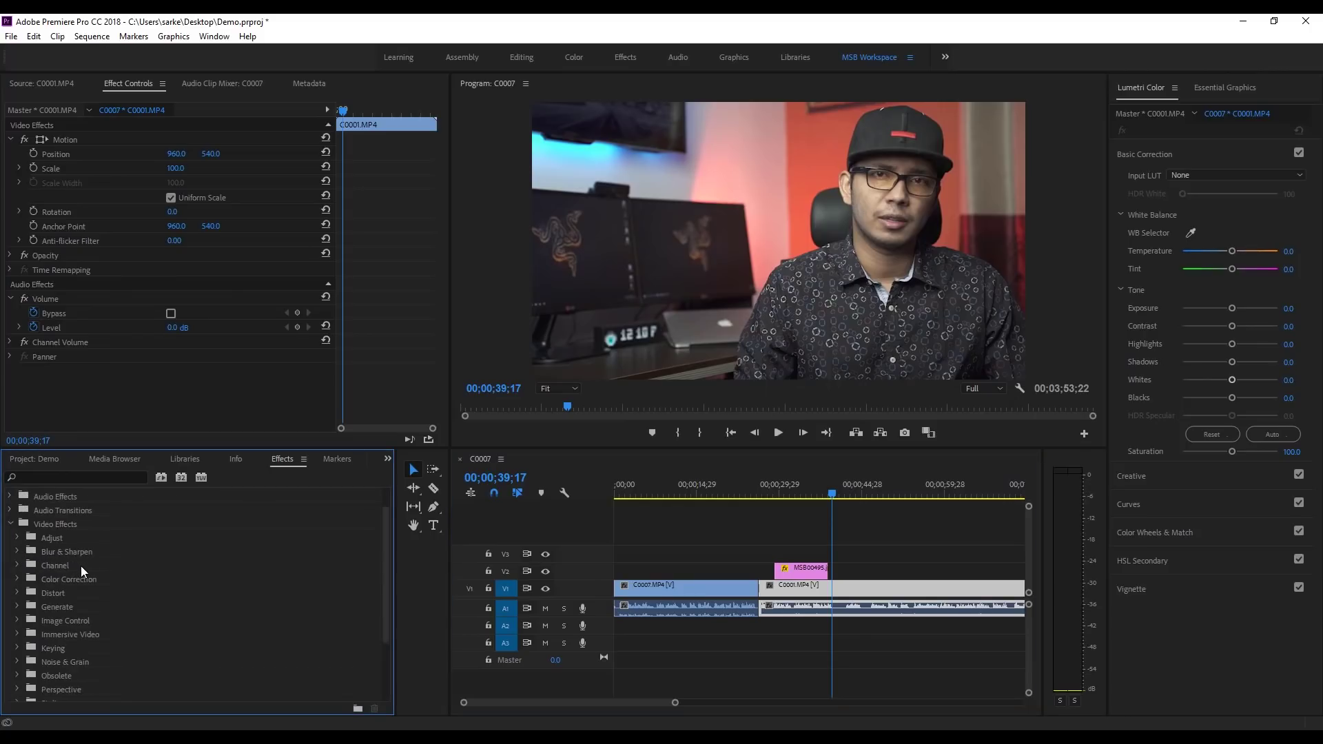
scroll(81, 569, down, 1)
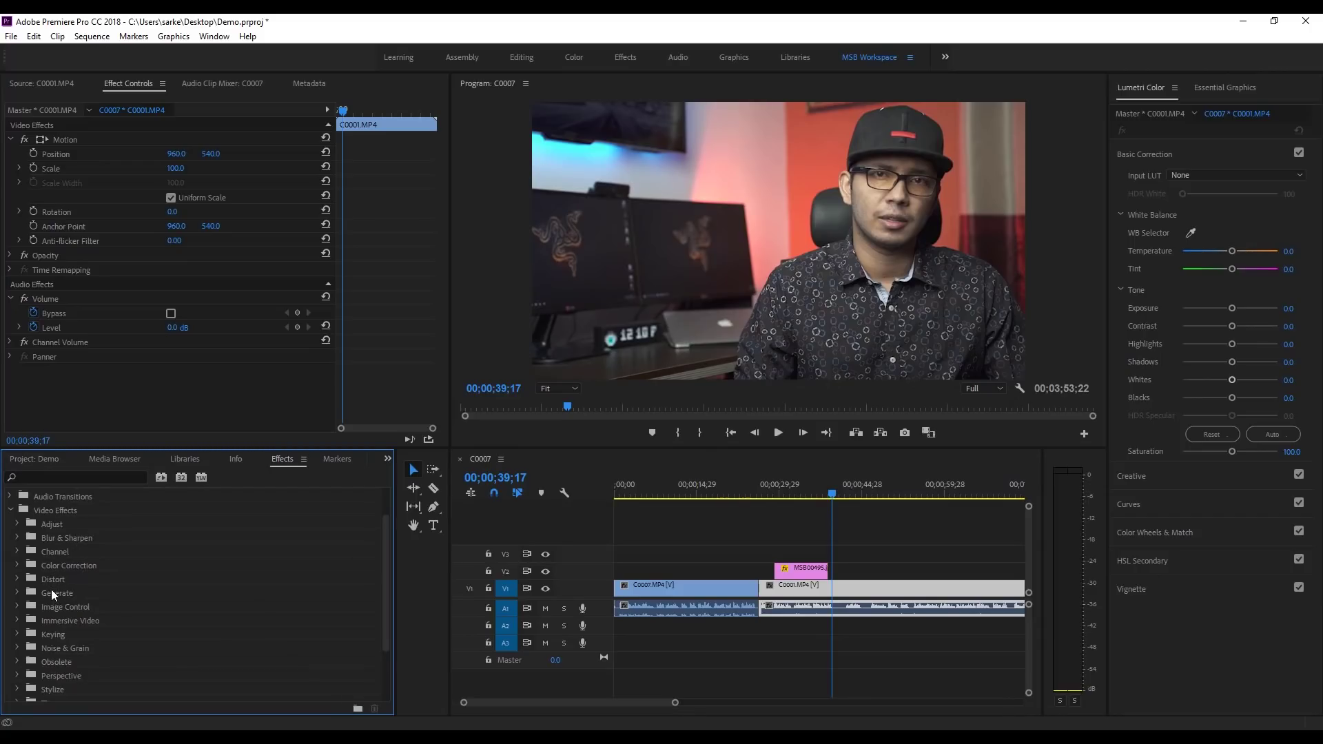
click(17, 565)
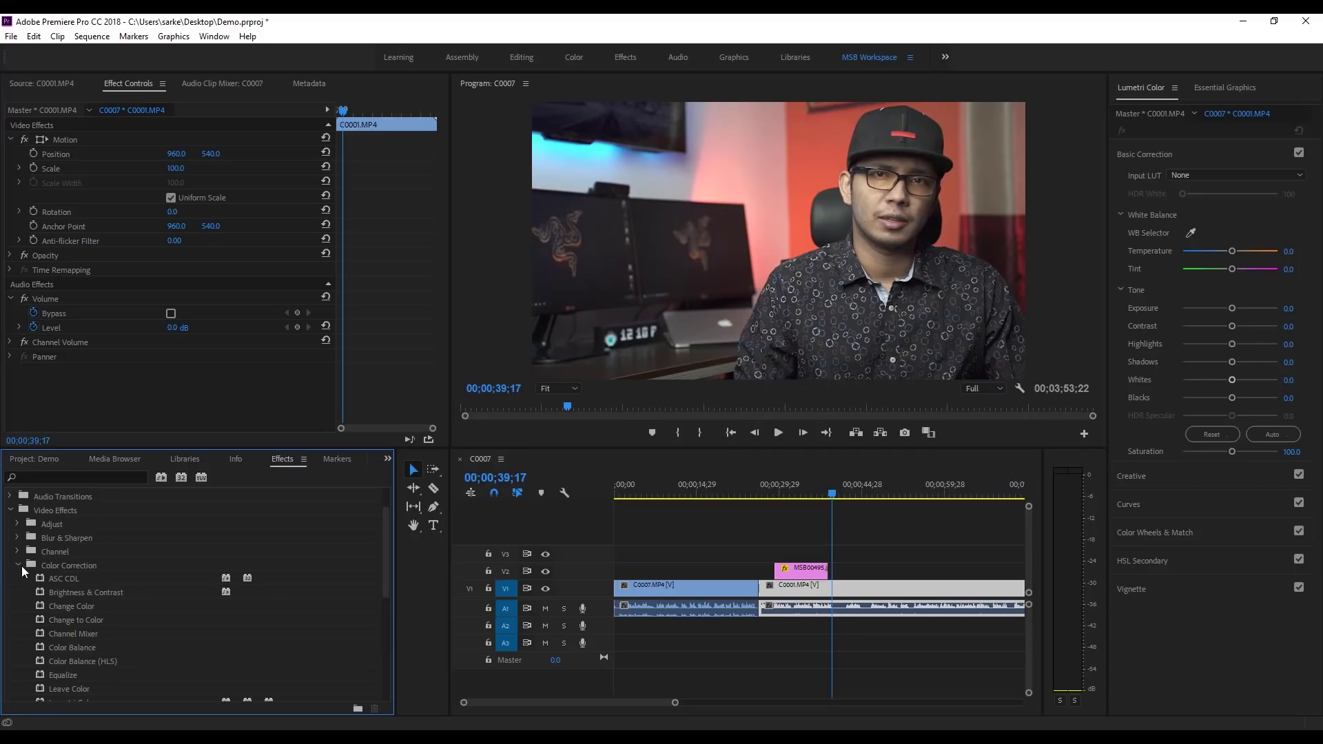
scroll(69, 561, down, 1)
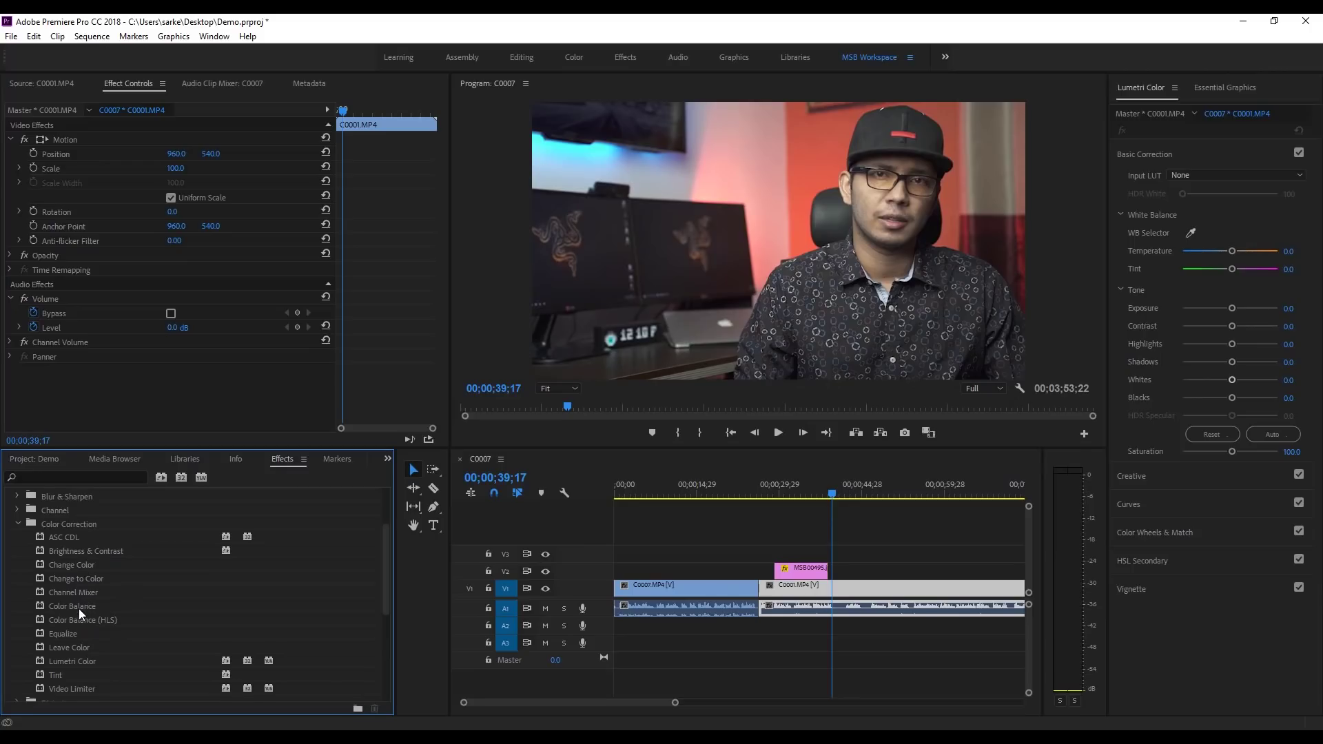
drag(79, 606, 805, 591)
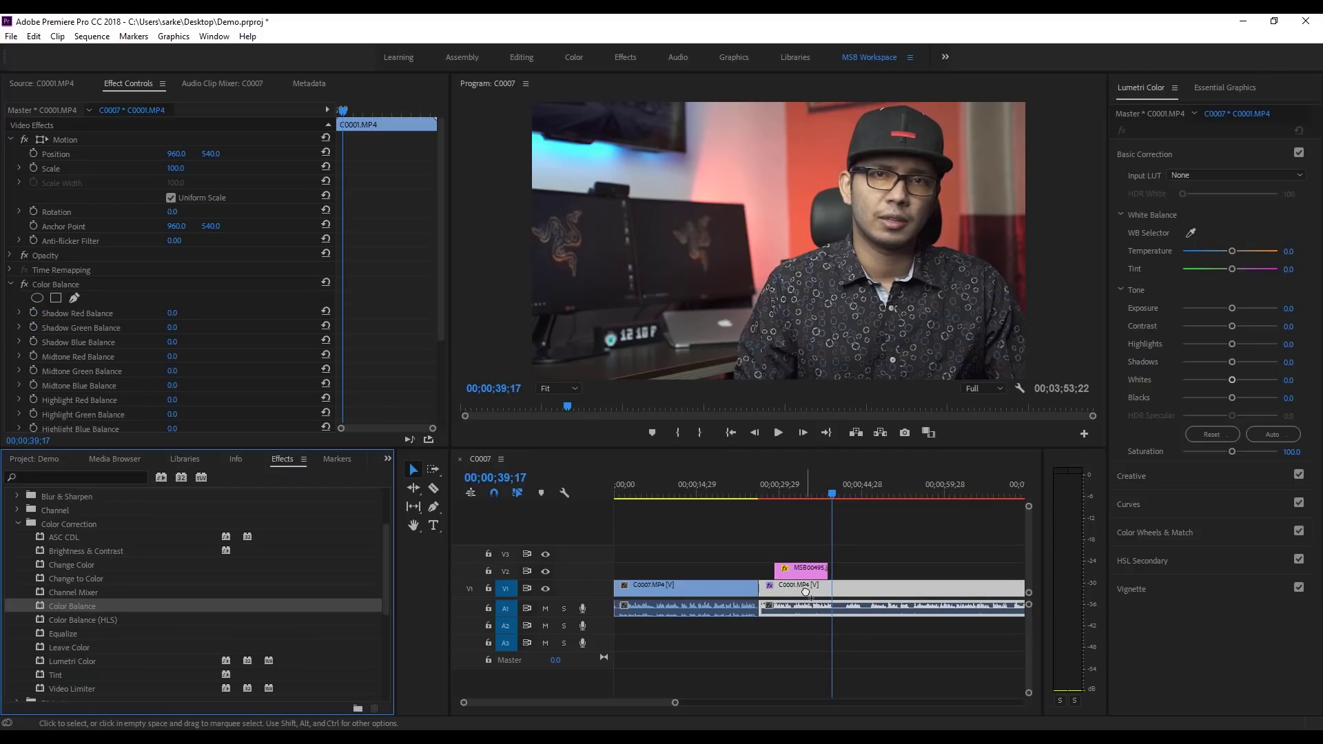
Step: Try a red-warm grade by pushing C0001's Color Balance shadows toward red and reapplying Color Balance
scroll(65, 280, down, 1)
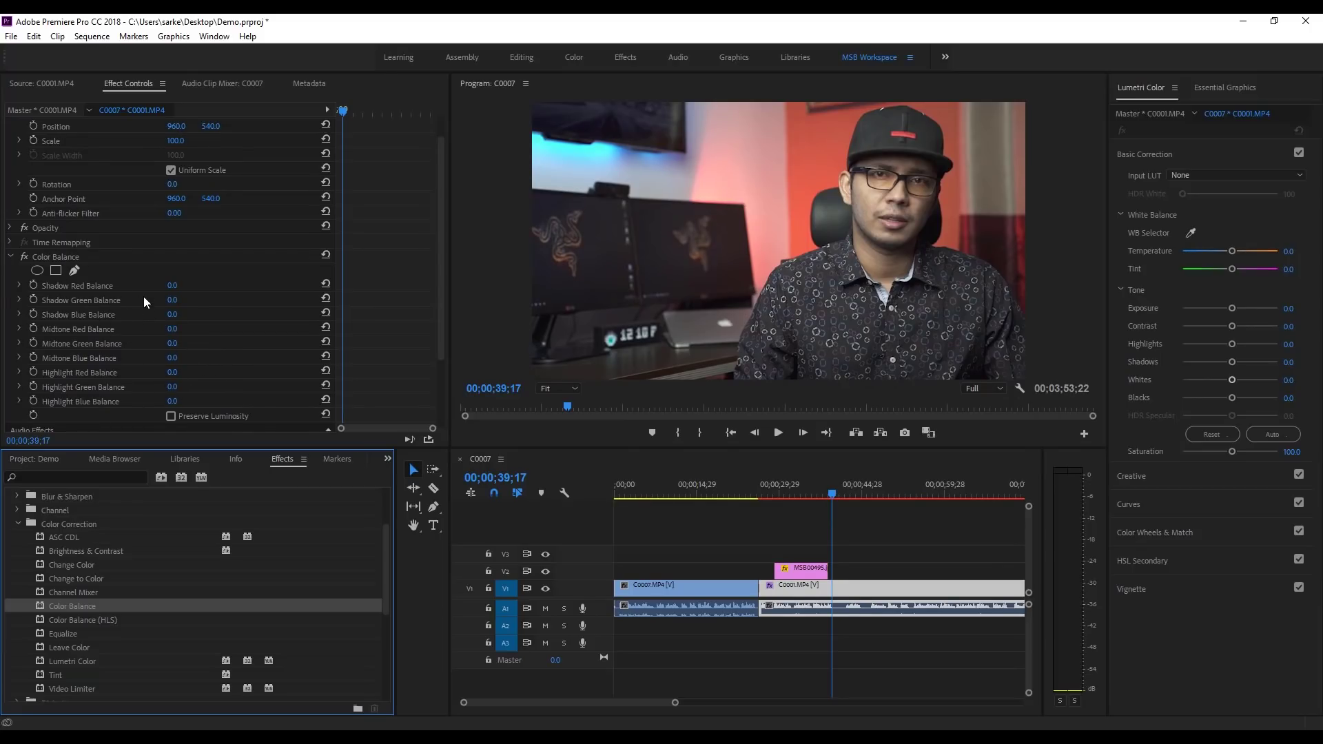
drag(171, 288, 185, 357)
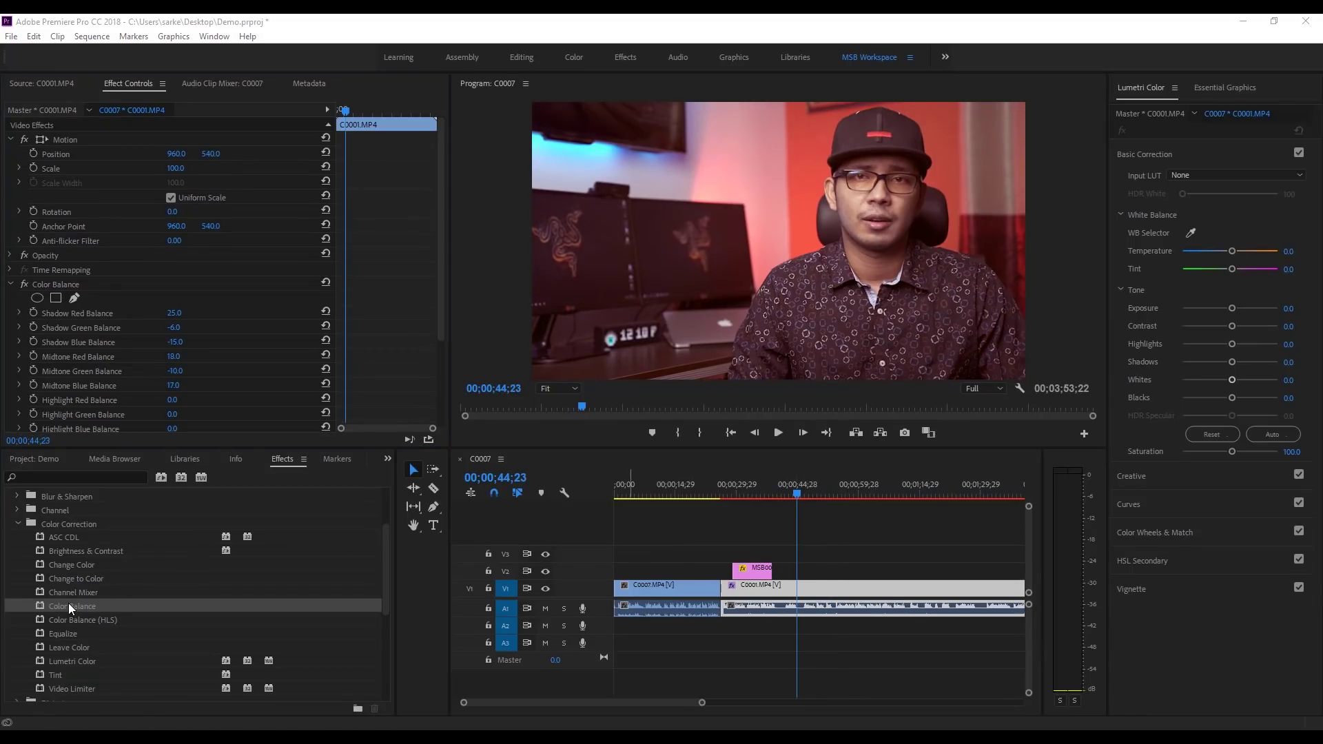
drag(106, 604, 813, 581)
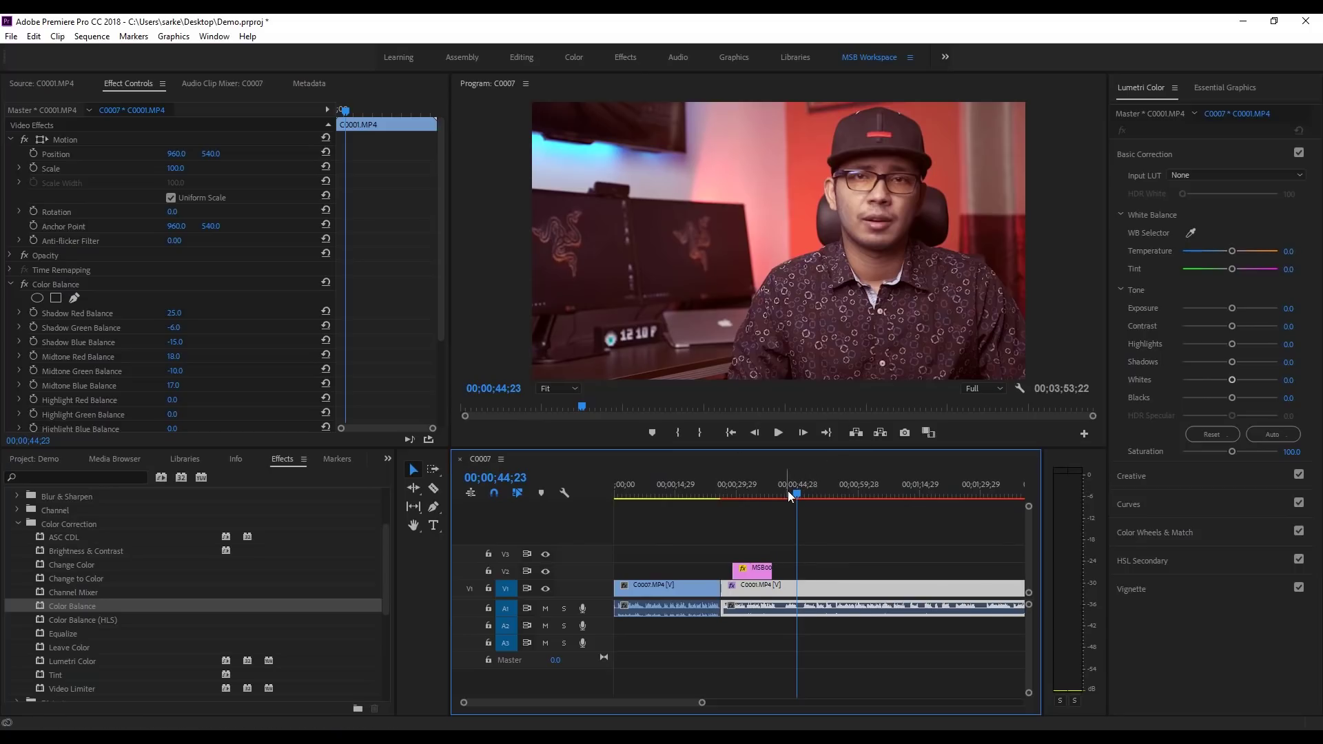
drag(798, 497, 679, 498)
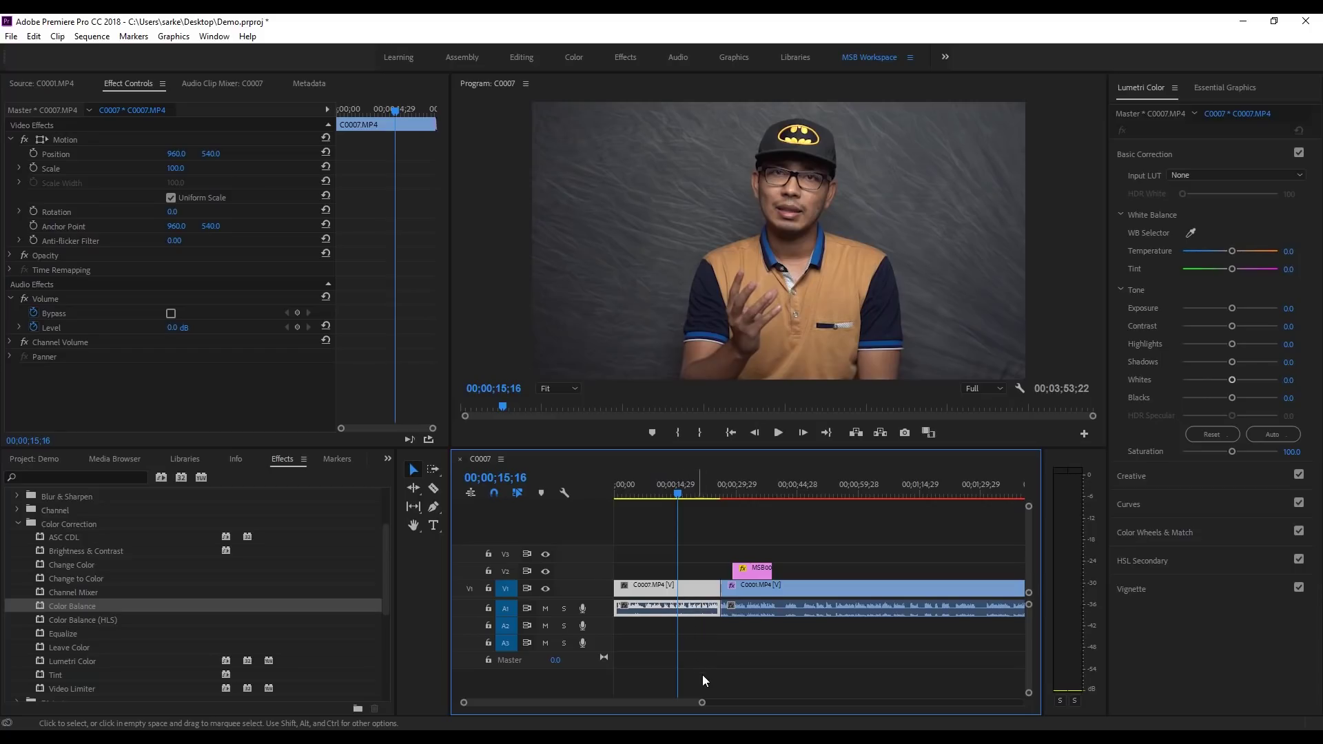
drag(702, 704, 839, 703)
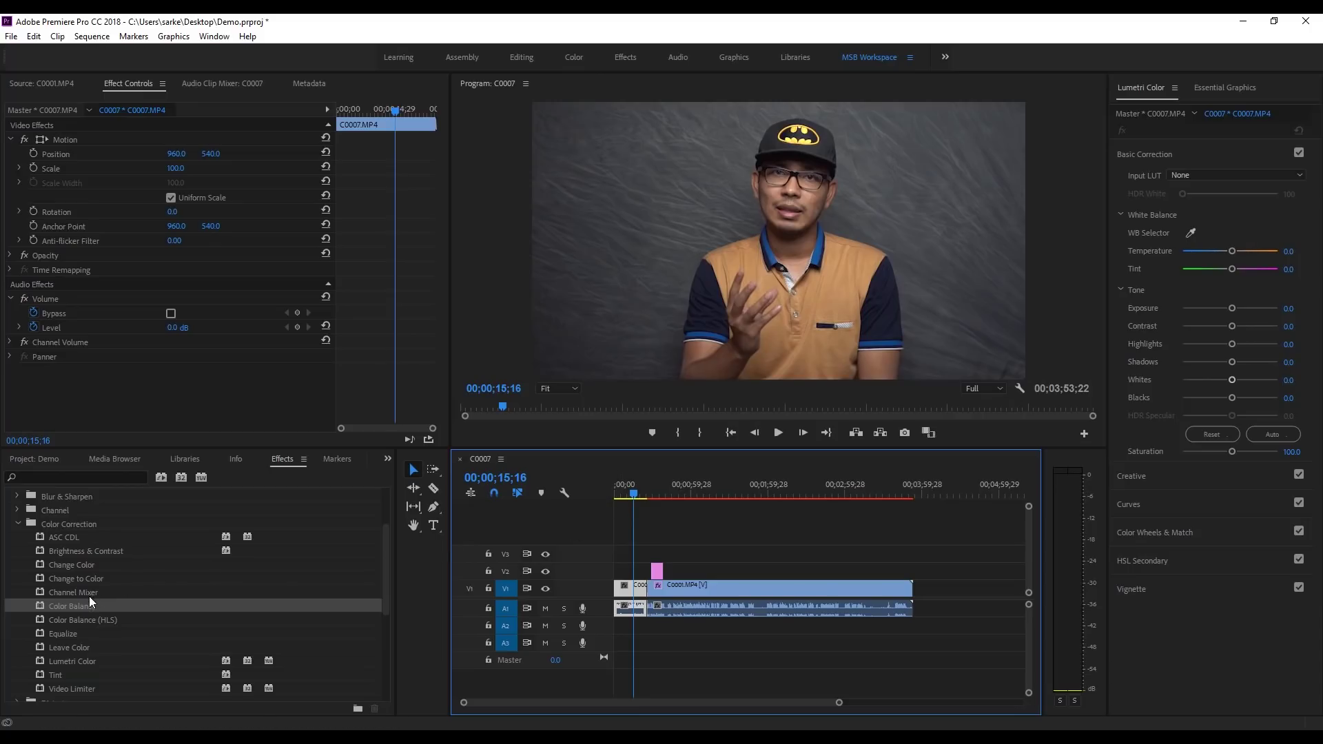
drag(76, 606, 746, 594)
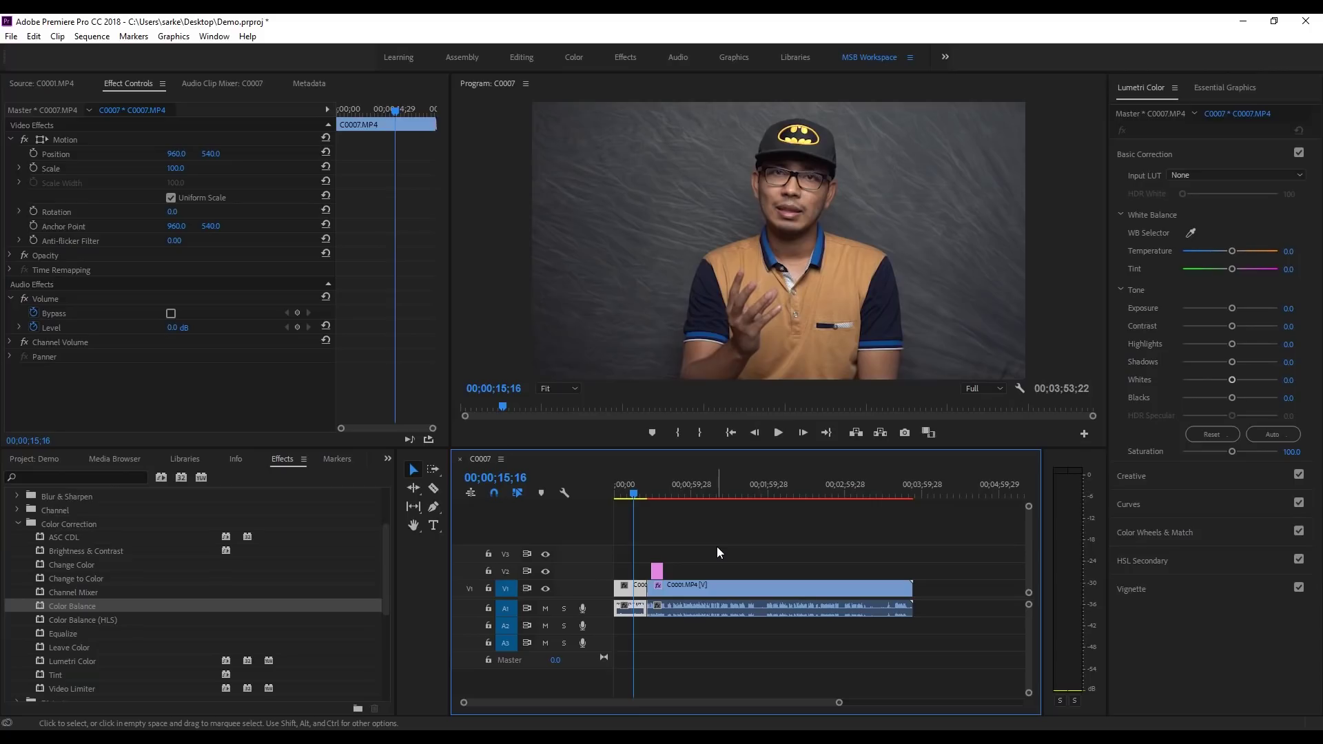
Step: Reset C0001's Color Balance so every value is 0.0, collapse it, and scrub to 01;37;10
key(equal)
click(776, 482)
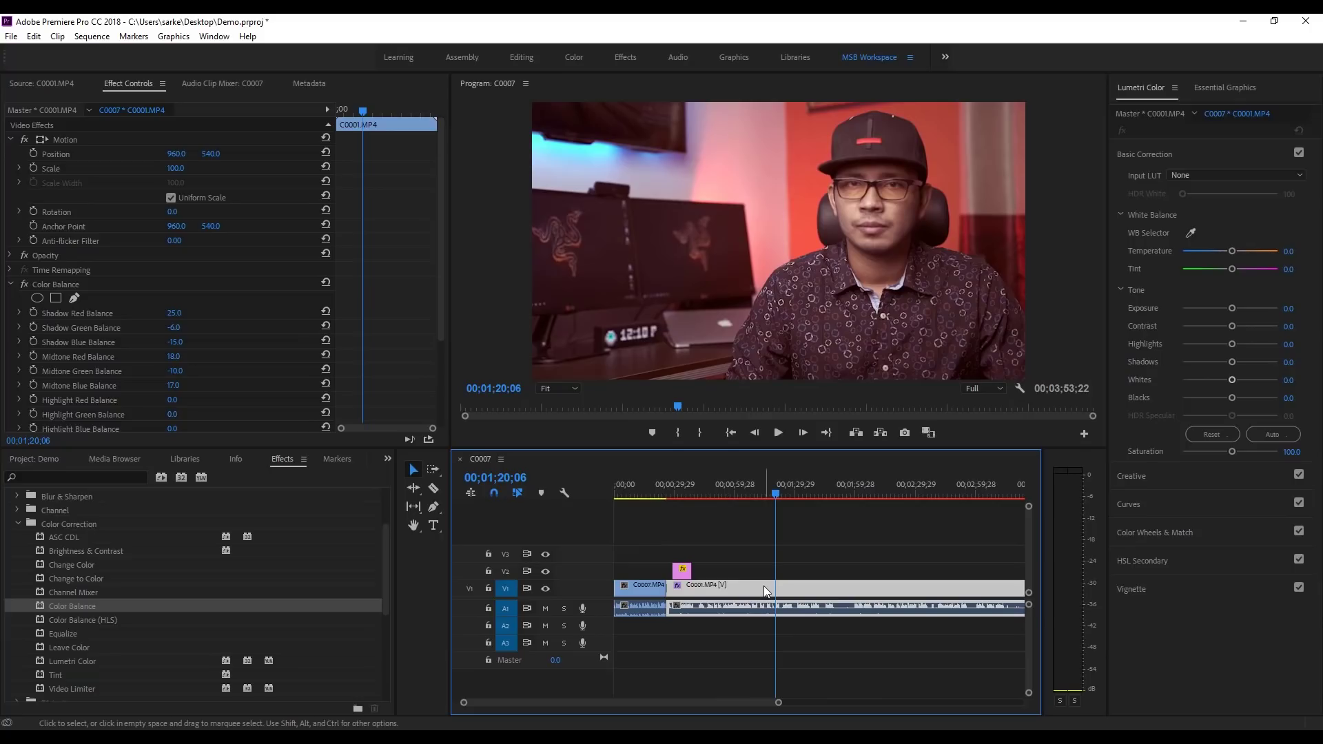
click(29, 286)
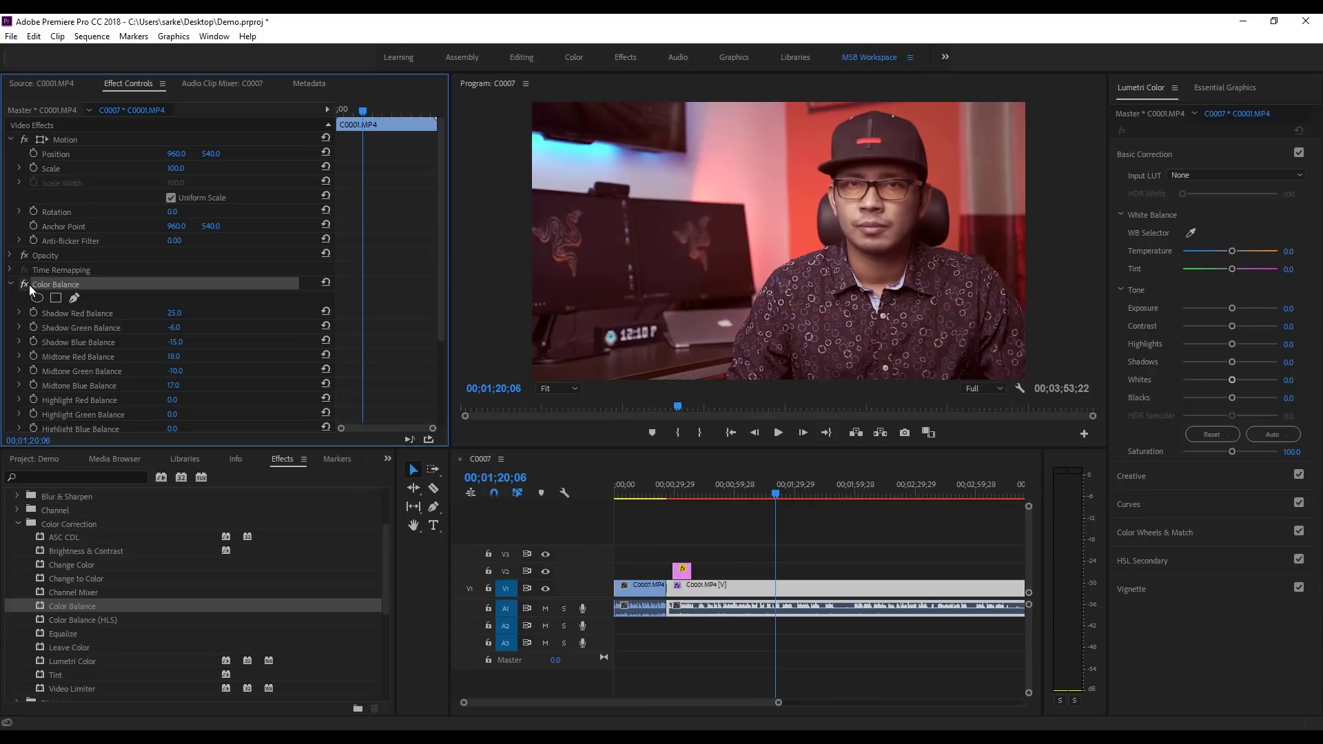
click(327, 283)
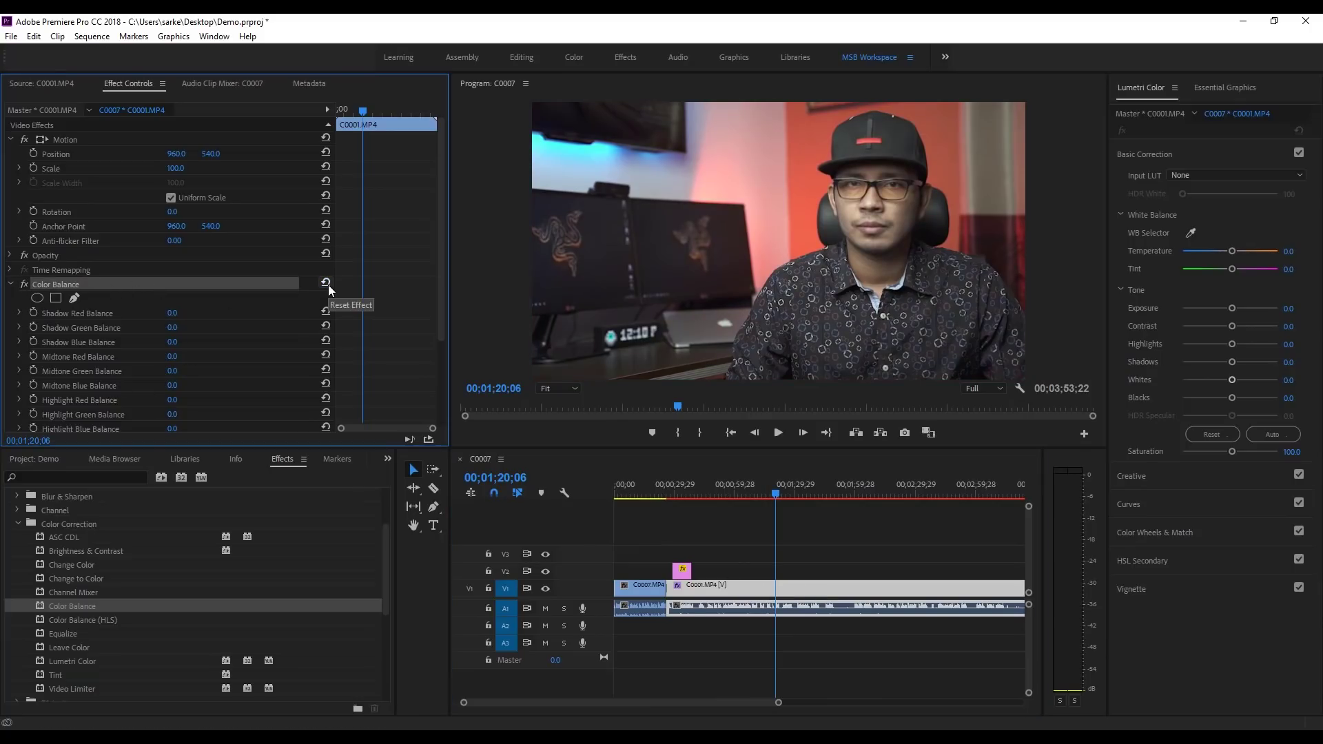
click(14, 285)
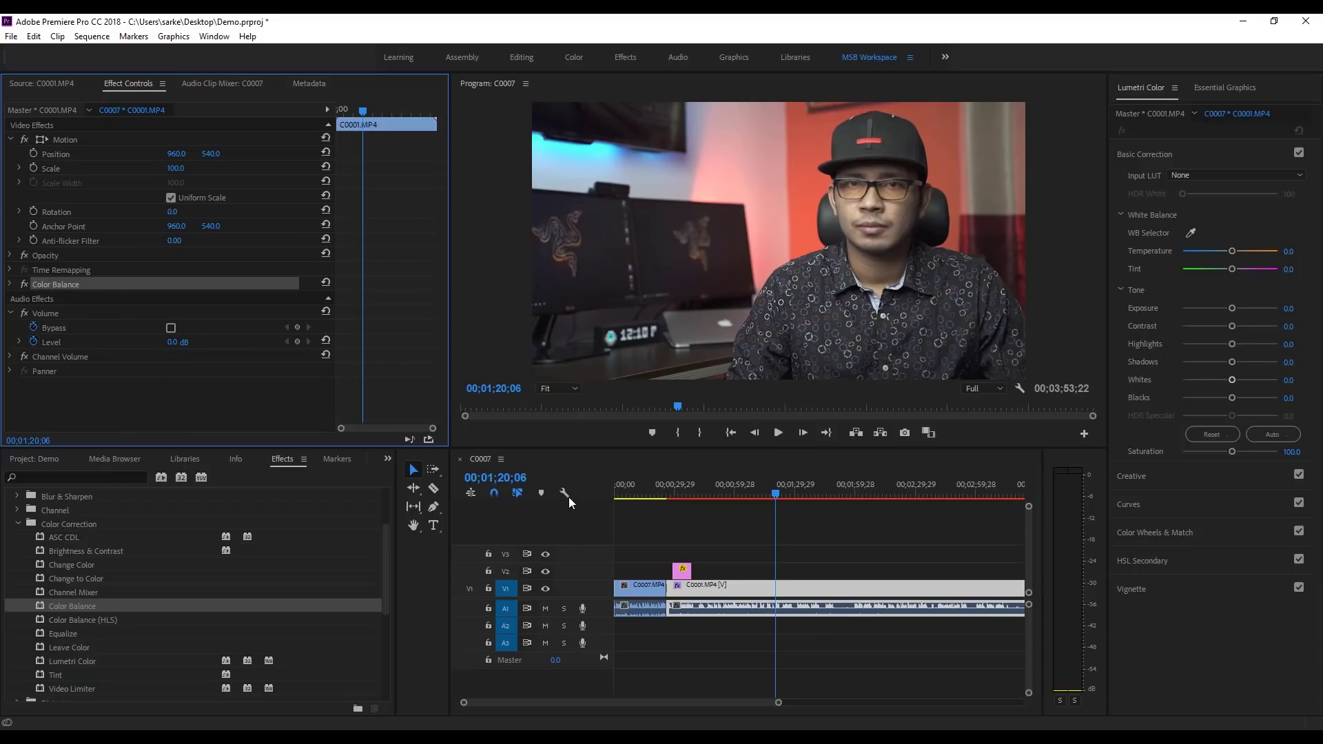
click(780, 491)
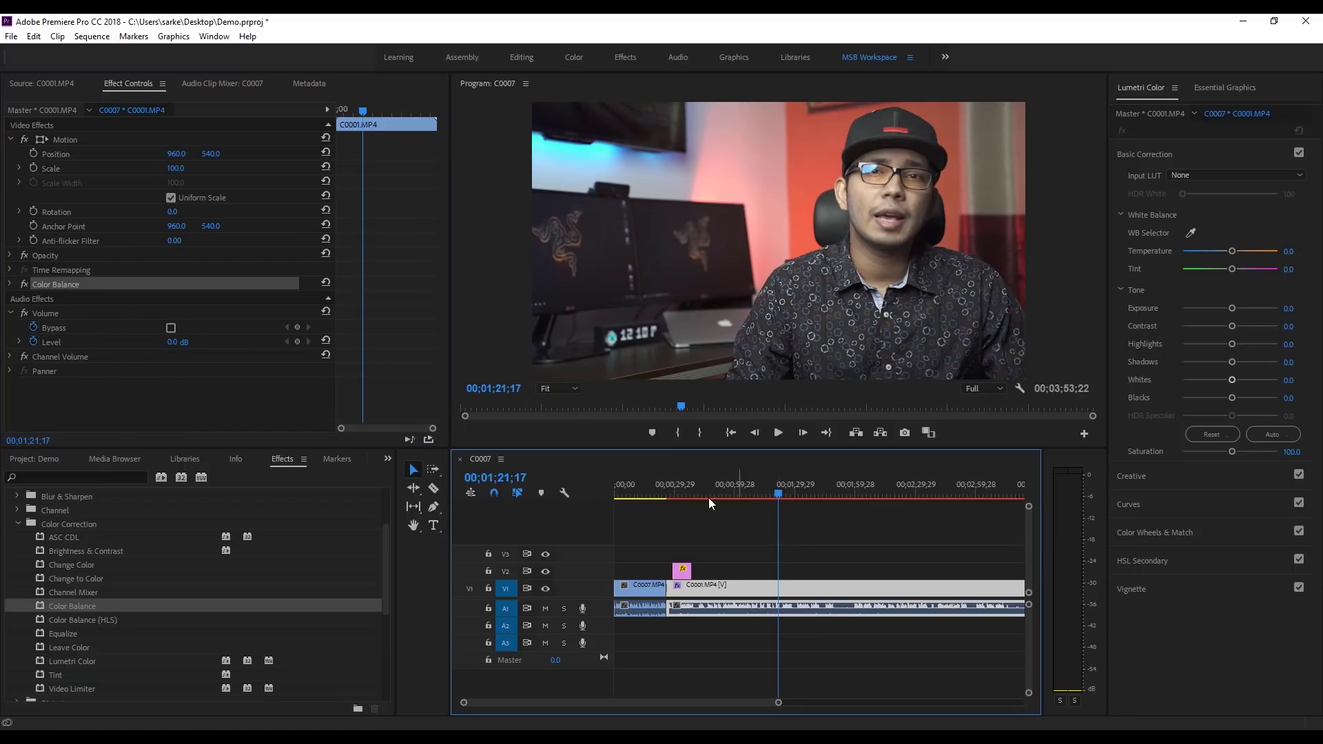
click(633, 493)
drag(638, 493, 810, 506)
Step: Create a new 1920x1080, 23.976 fps Adjustment Layer in the Demo project bin
click(682, 570)
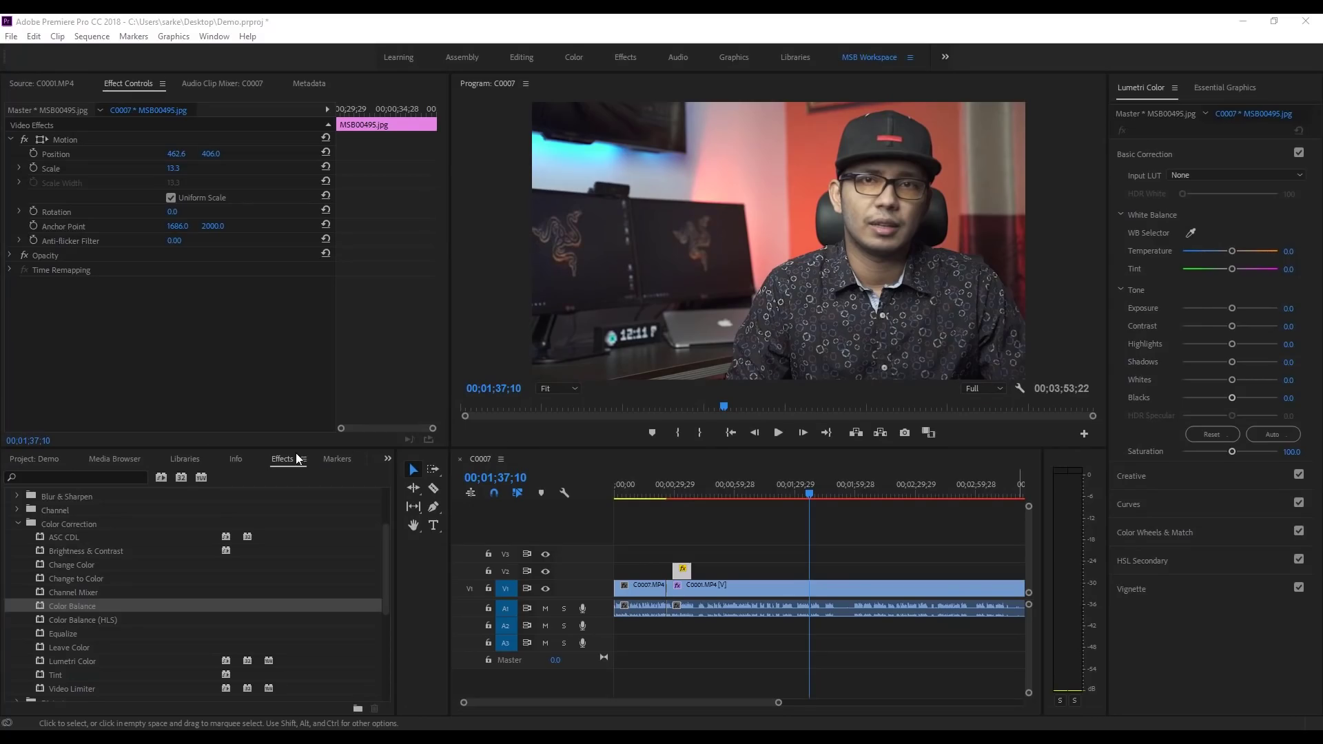
click(34, 459)
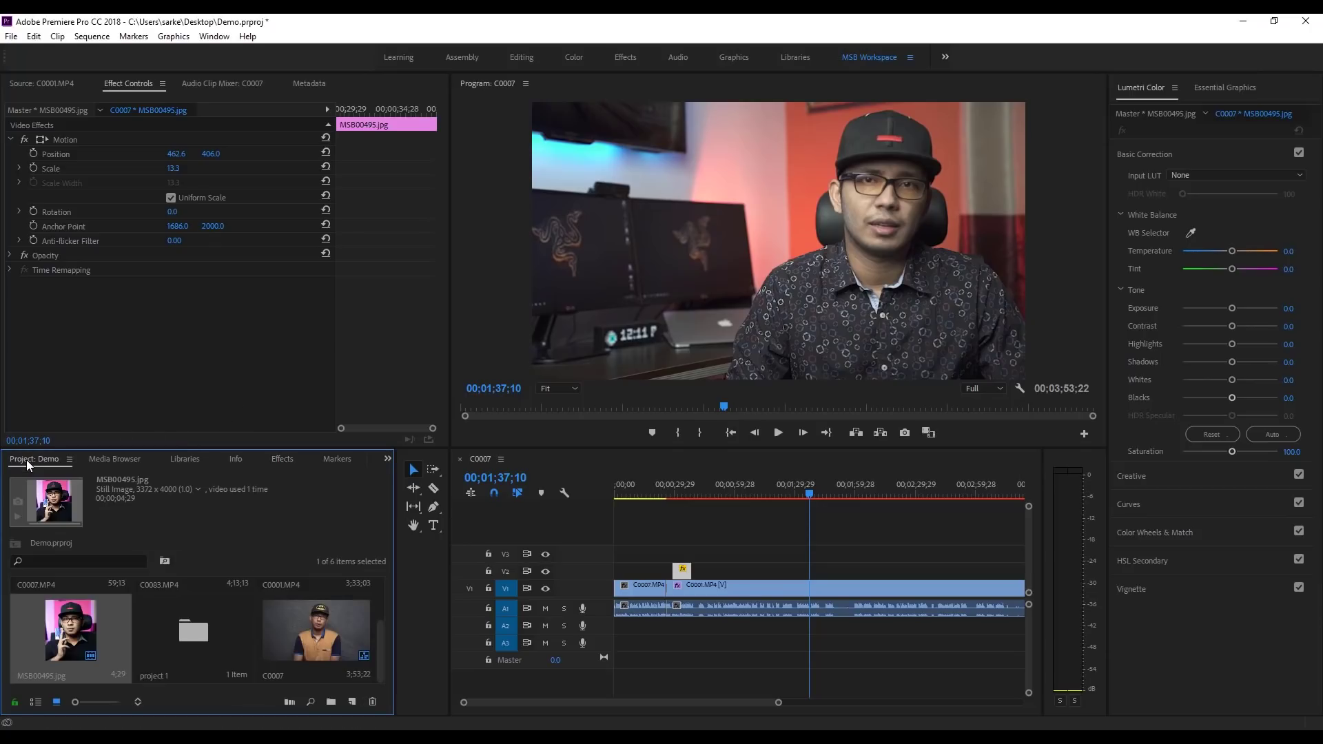
click(352, 702)
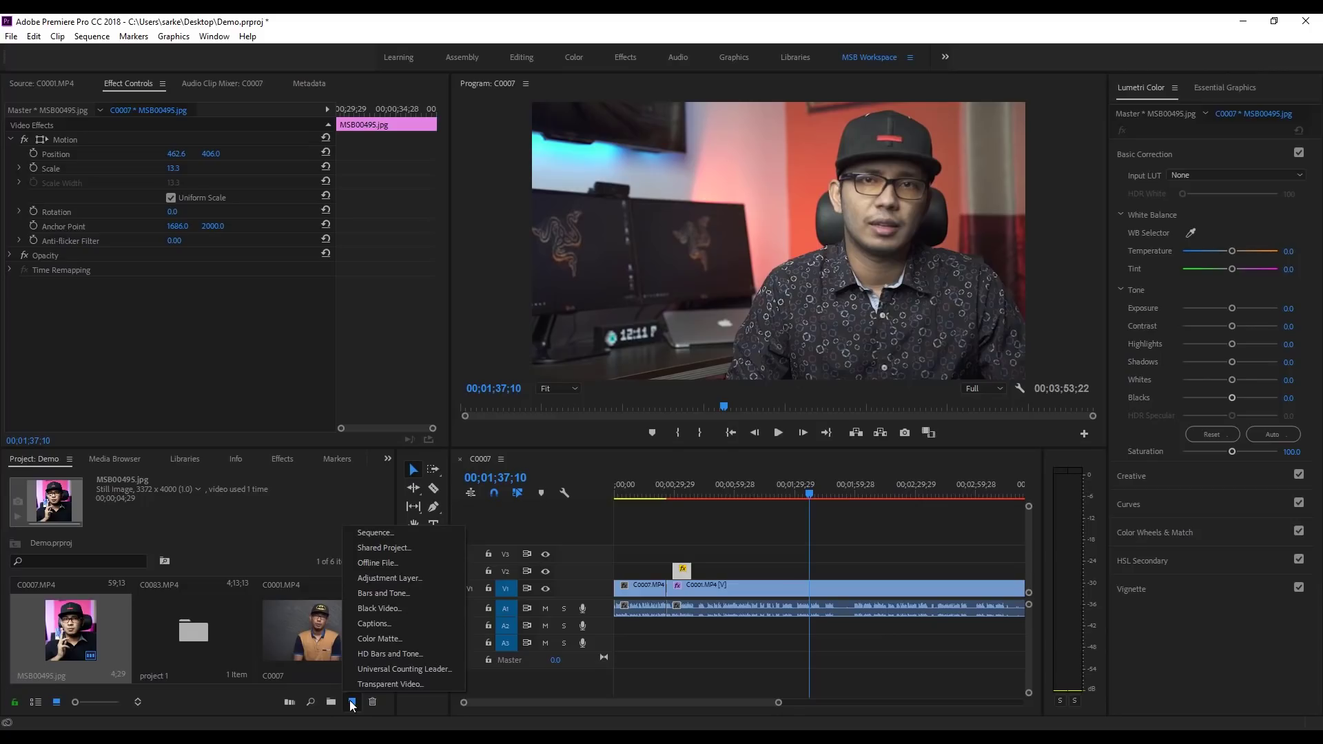
click(387, 578)
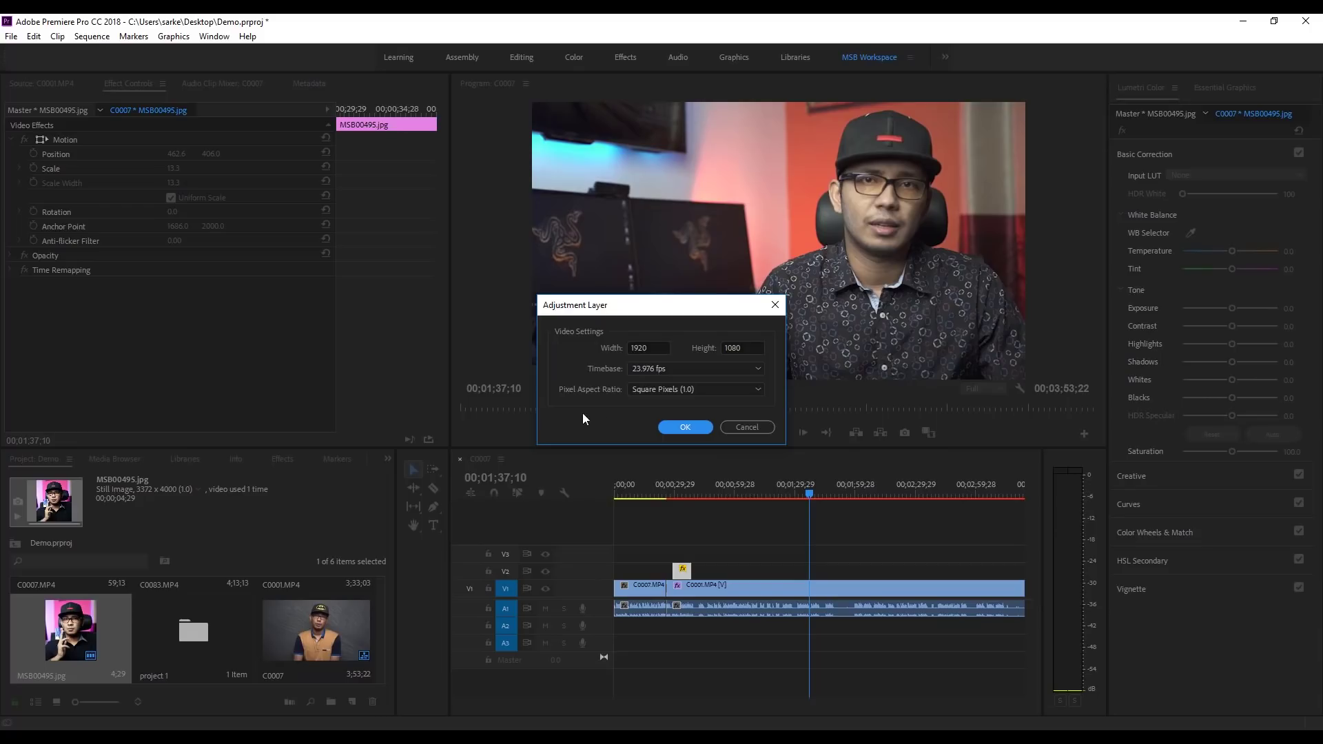
click(683, 427)
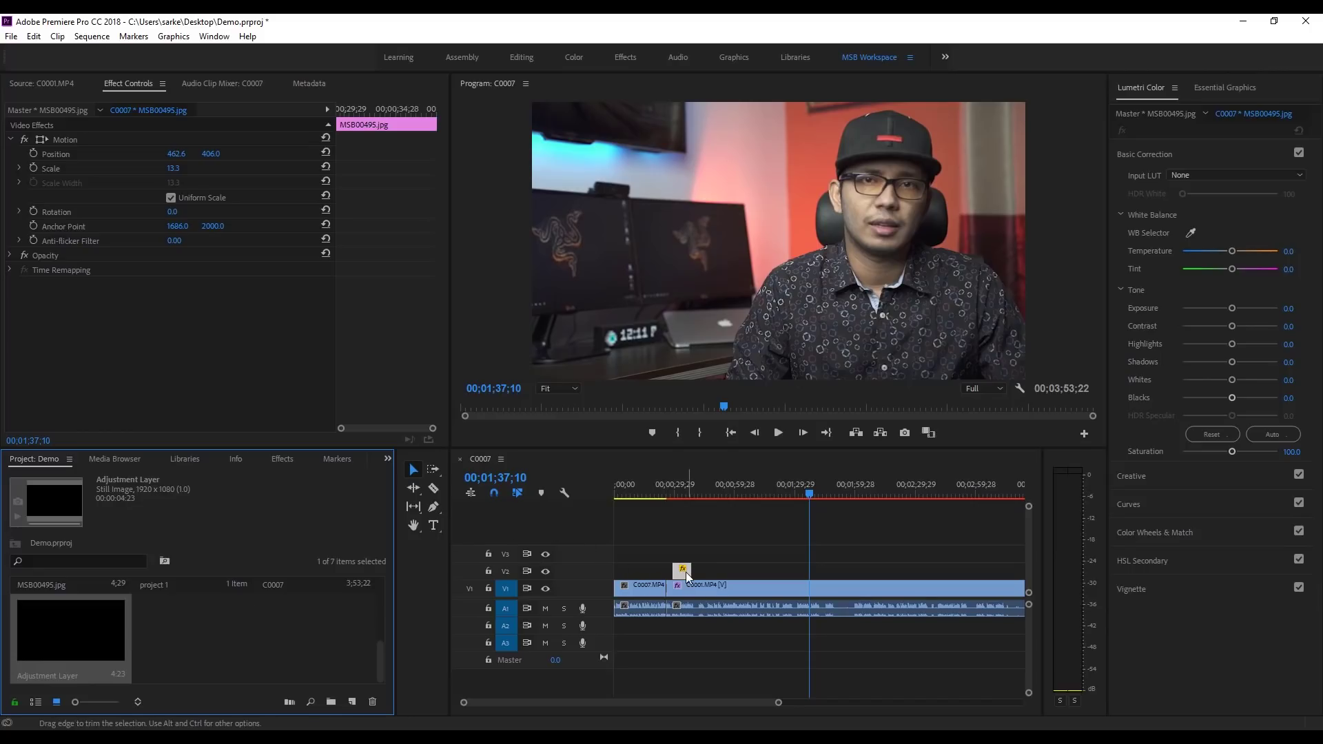
Step: Move the MSB00495.jpg image clip up to V3 and place the Adjustment Layer on V2
click(679, 492)
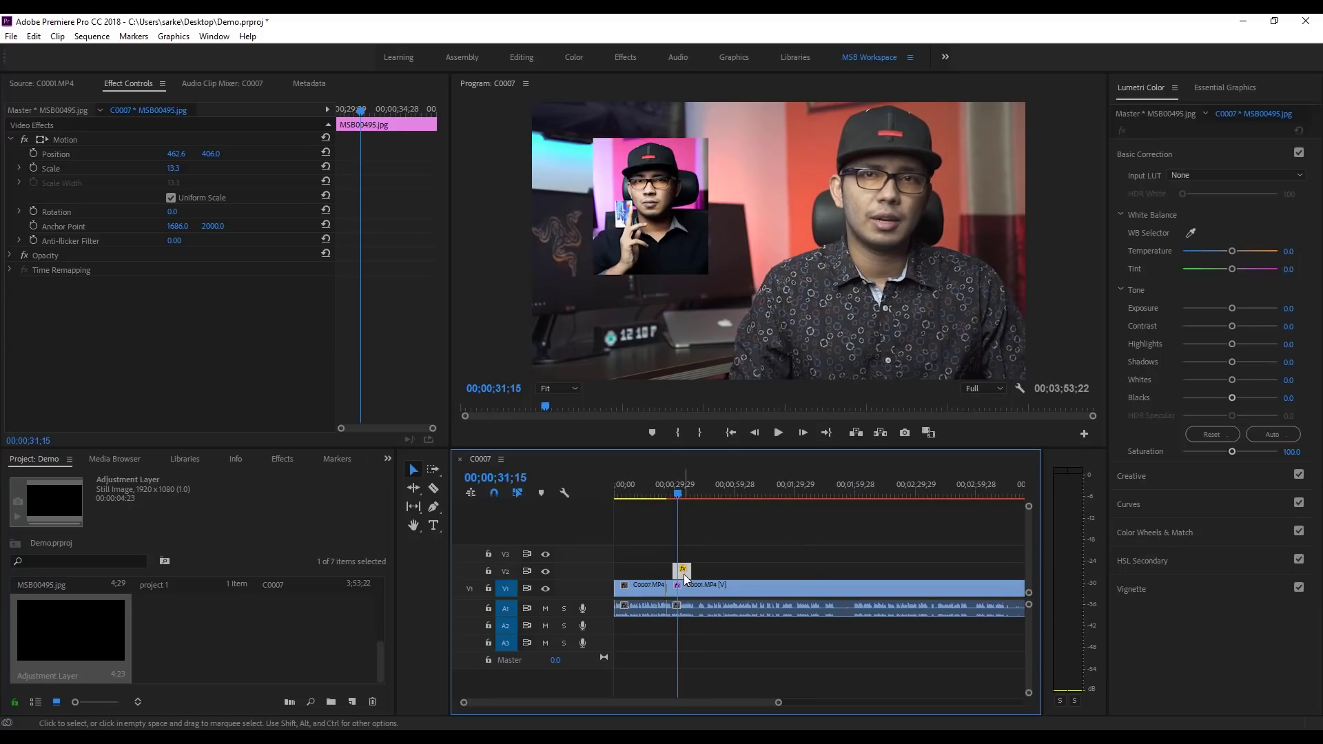
drag(683, 574, 688, 558)
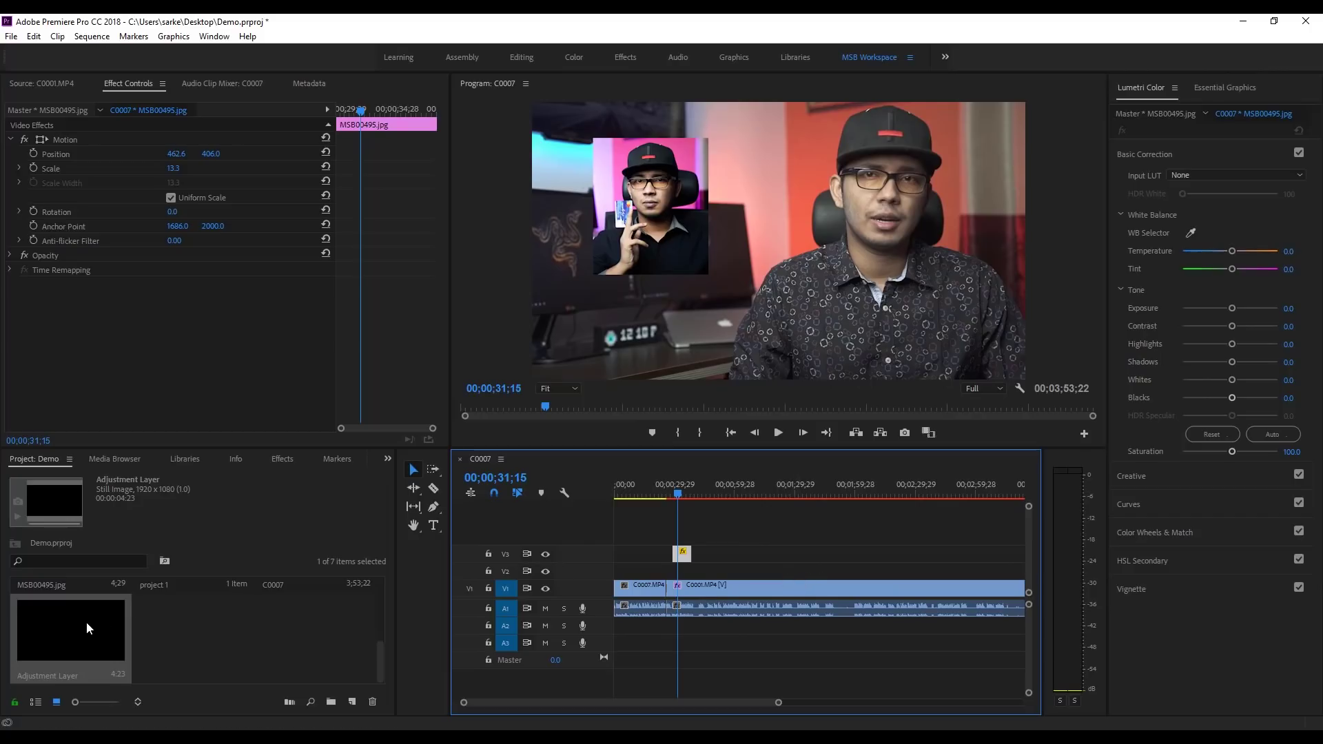
drag(86, 622, 723, 574)
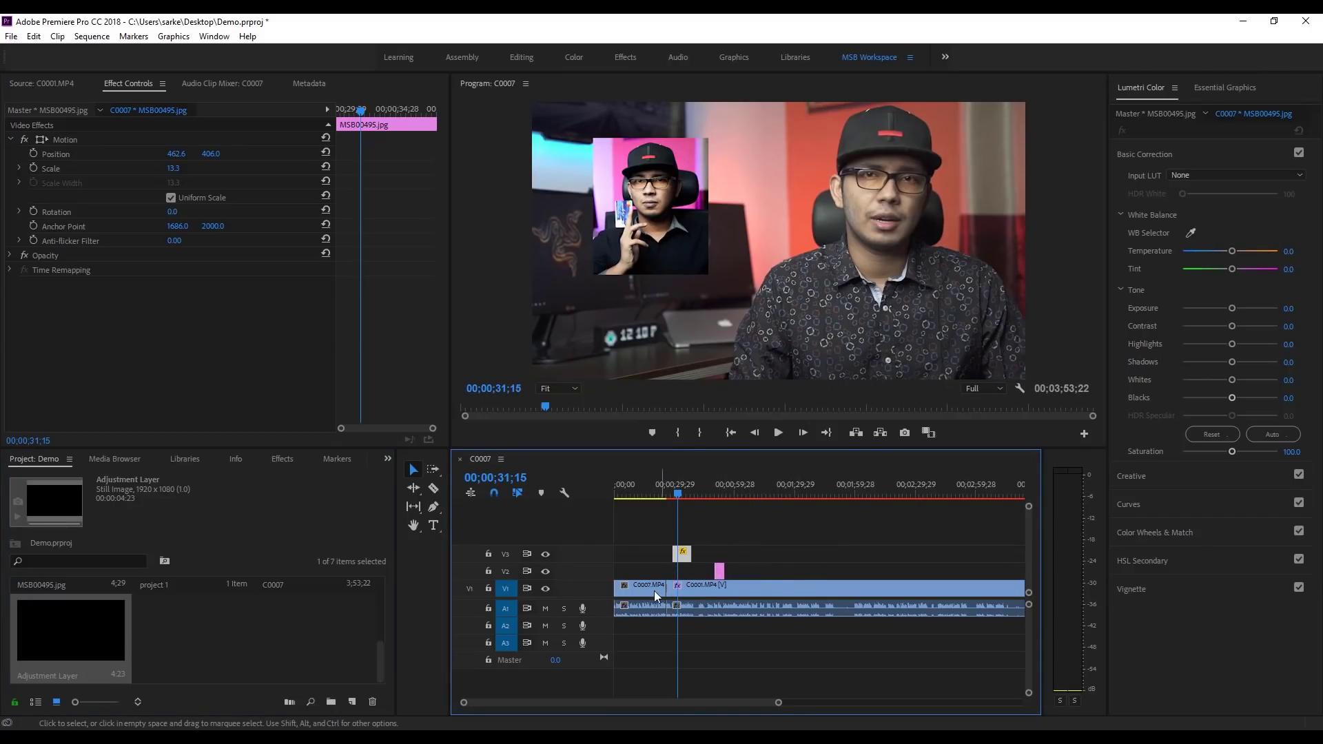
Step: Extend the V2 Adjustment Layer to the sequence end so it covers all clips
mouse_move(778, 702)
mouse_down()
mouse_move(745, 709)
mouse_move(775, 708)
mouse_up()
click(760, 571)
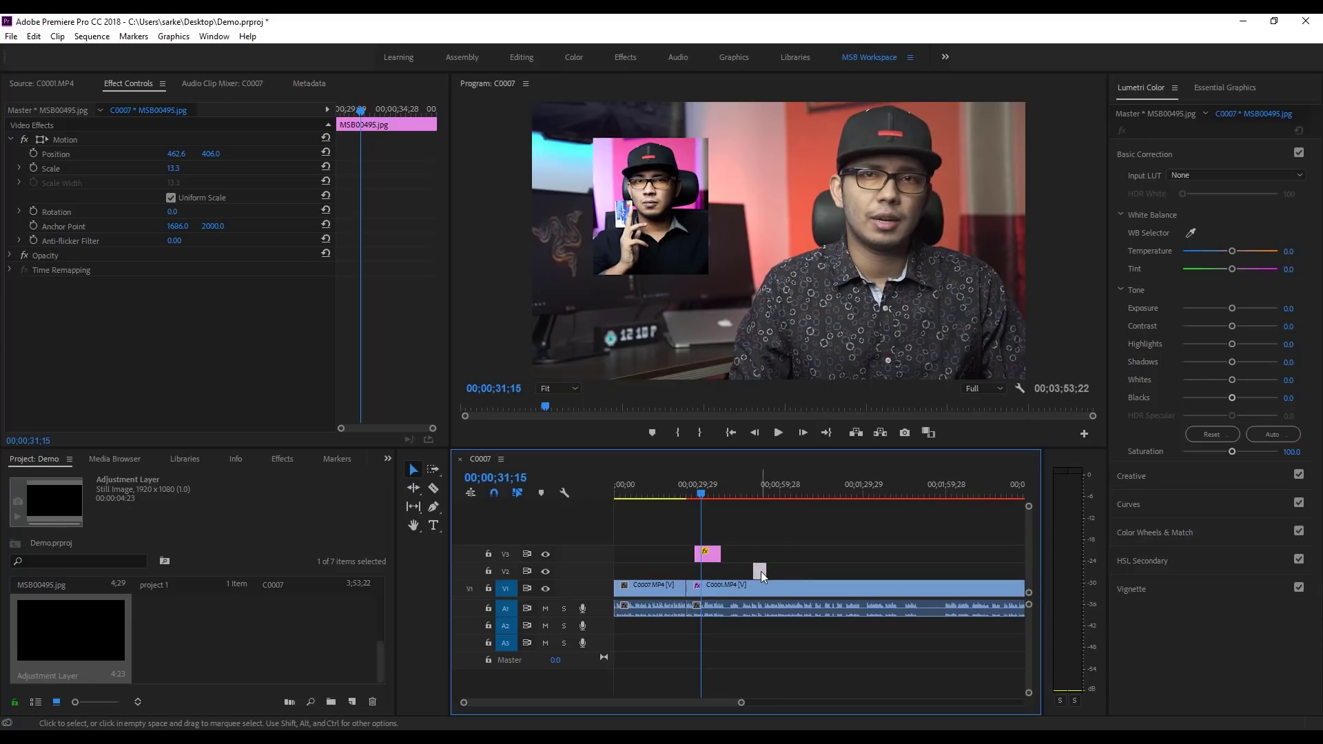
drag(759, 571, 766, 572)
drag(742, 703, 822, 703)
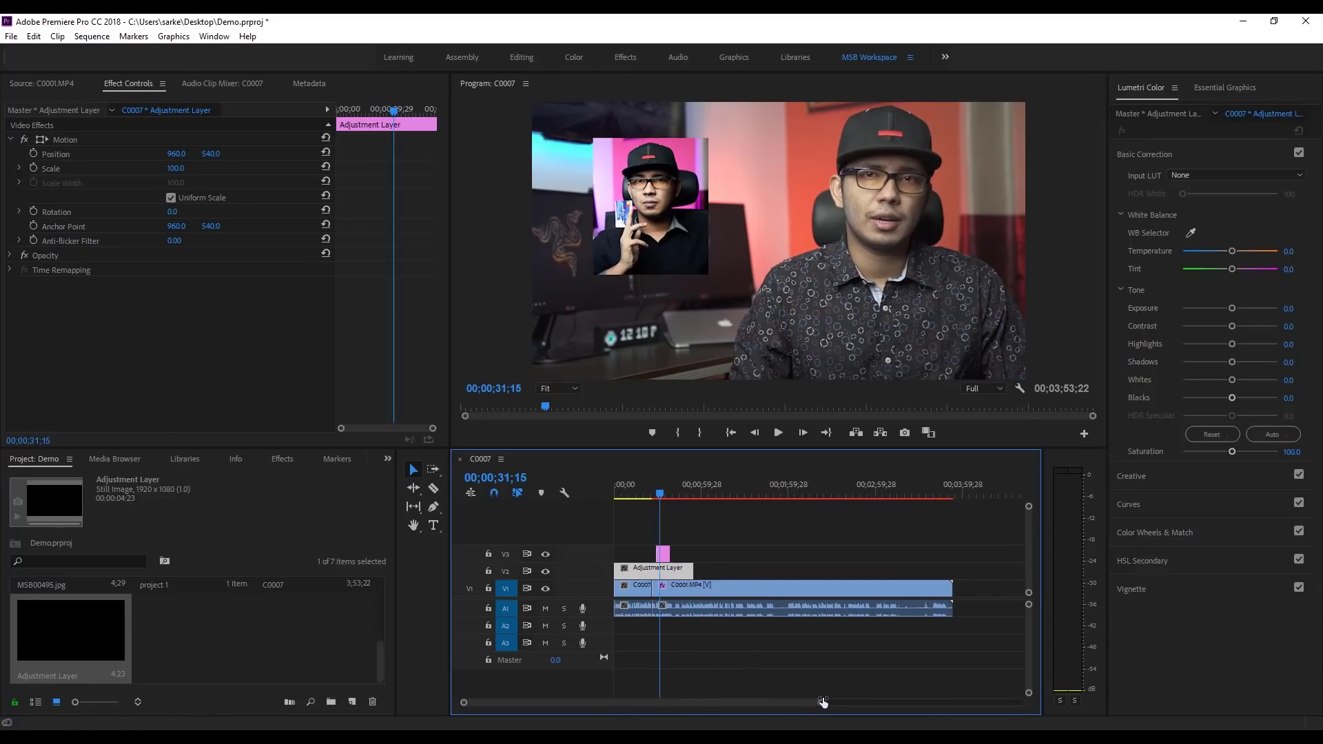
drag(689, 572, 952, 571)
click(791, 493)
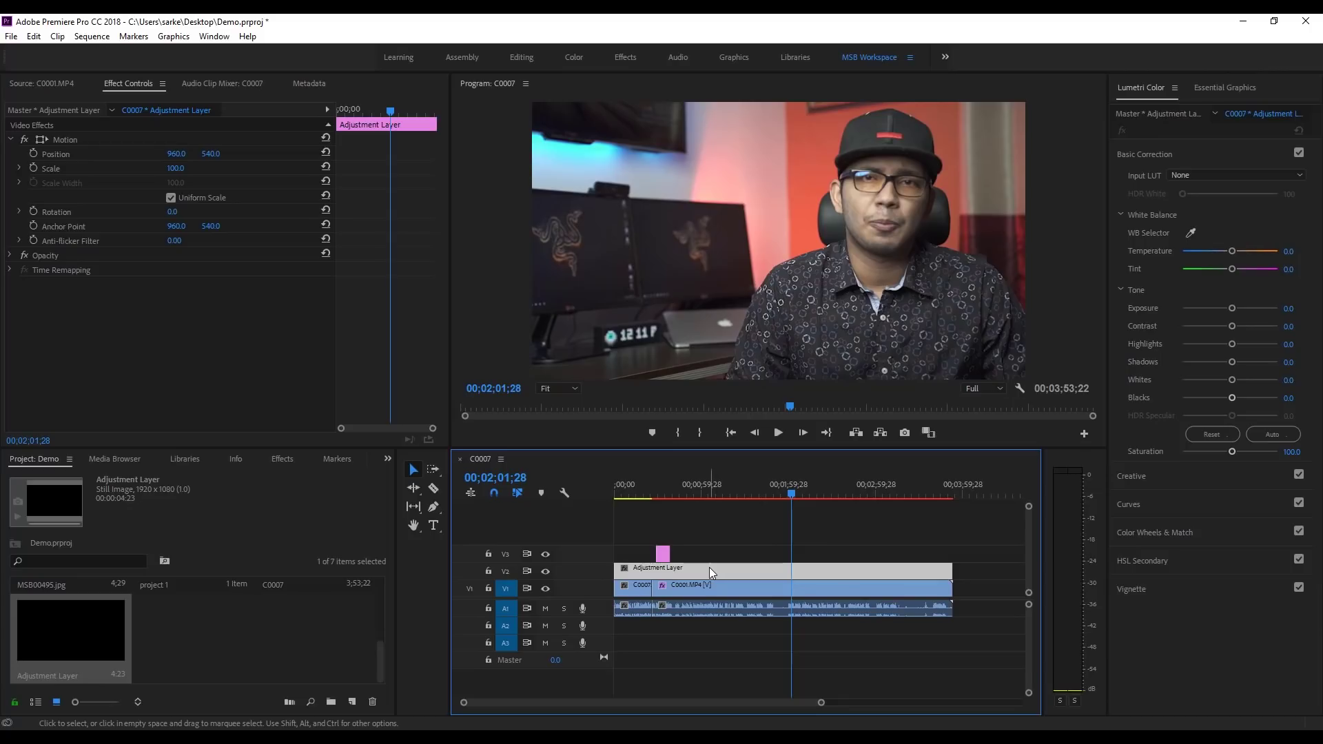
click(743, 590)
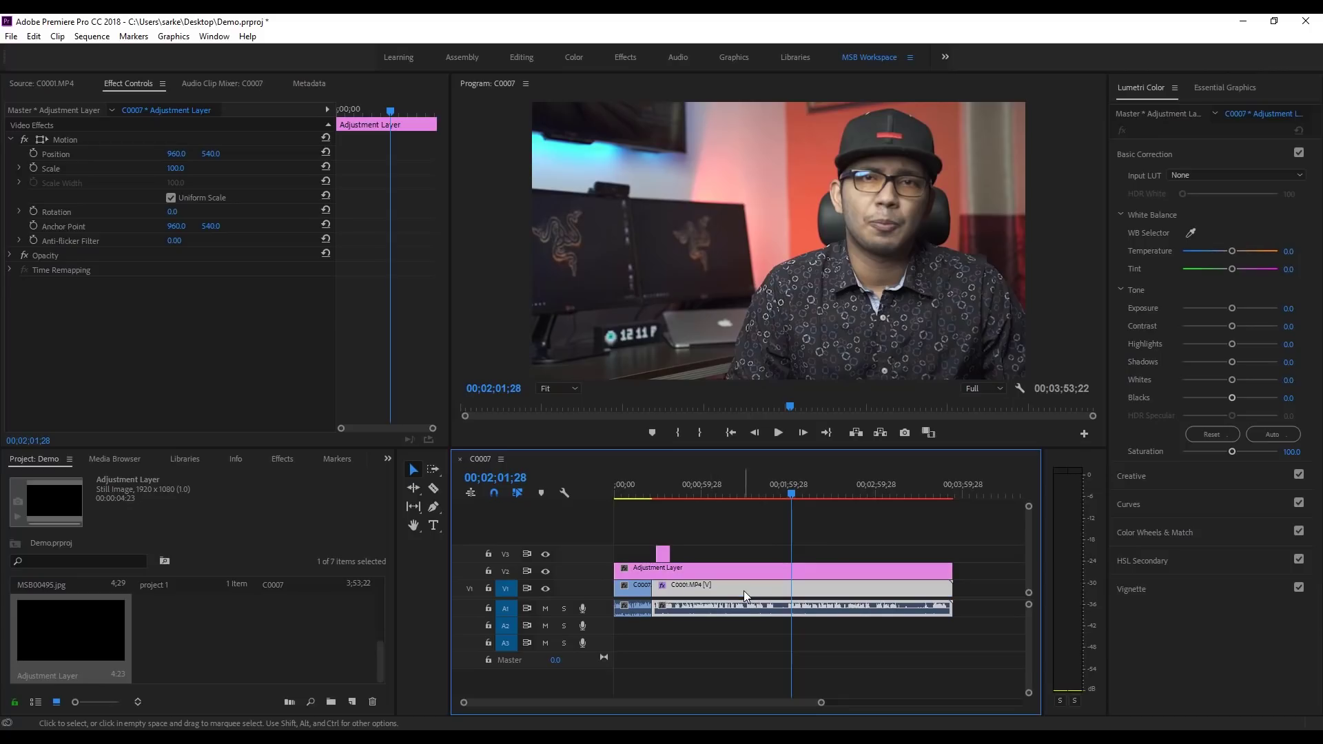
click(643, 588)
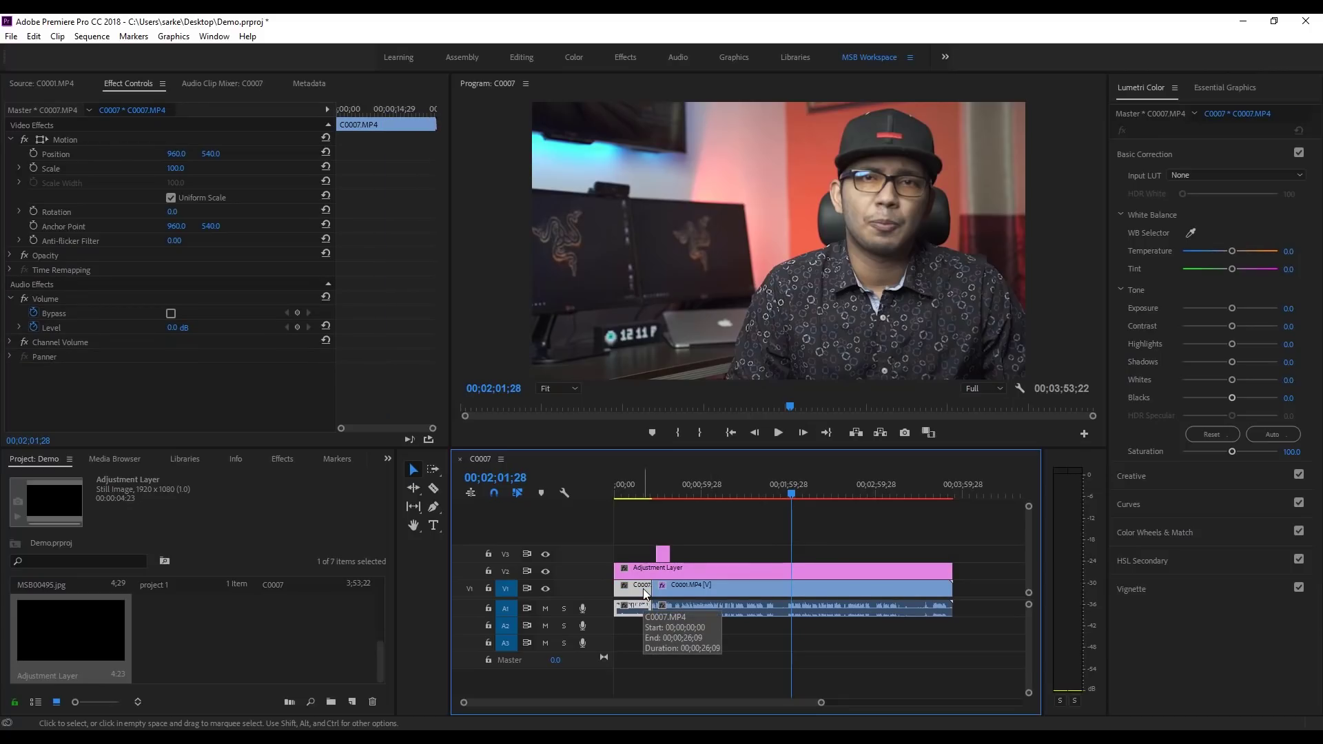
click(729, 547)
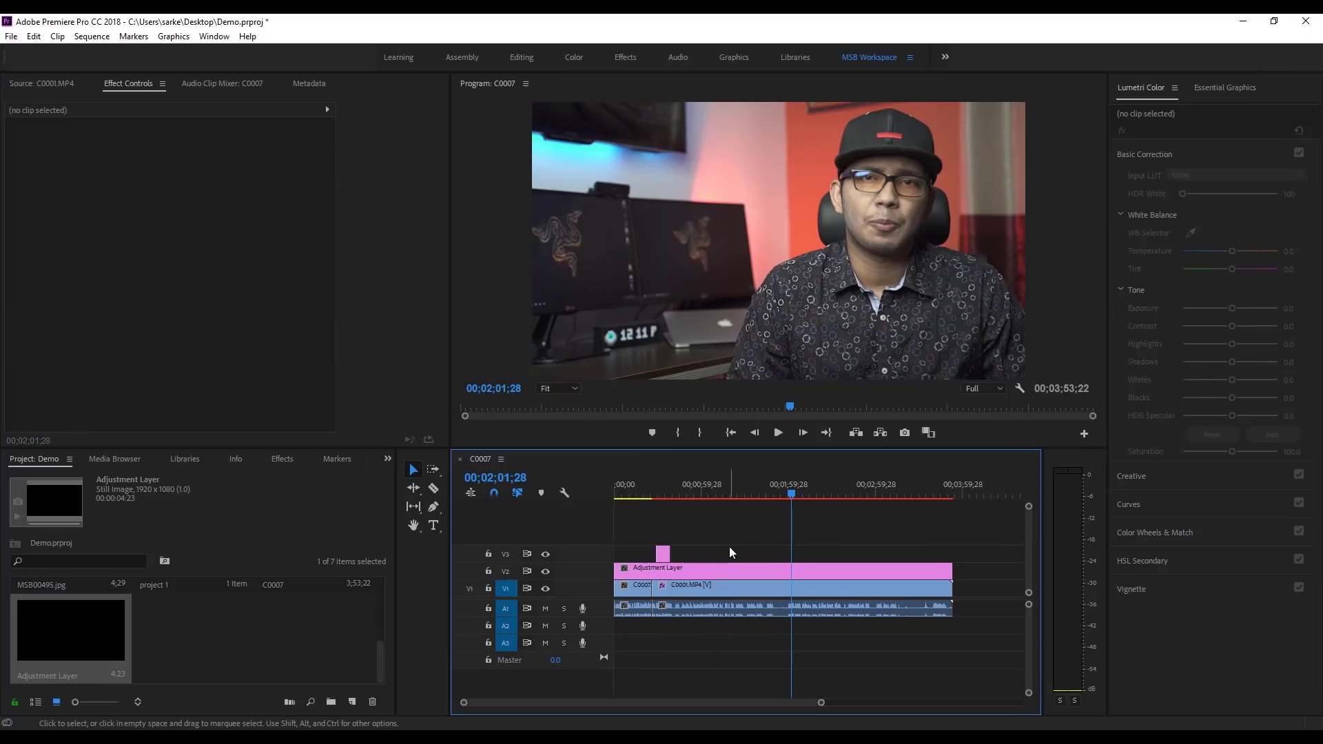
click(753, 587)
click(754, 571)
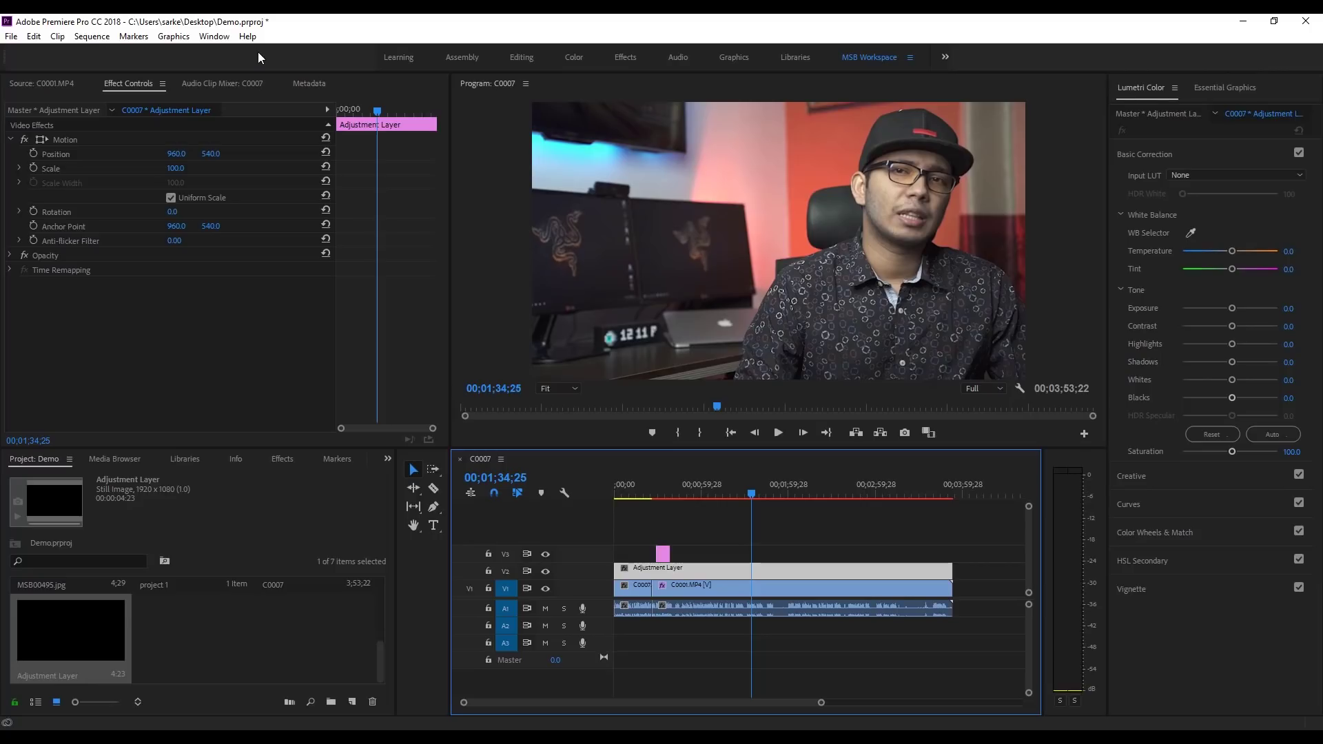
click(213, 36)
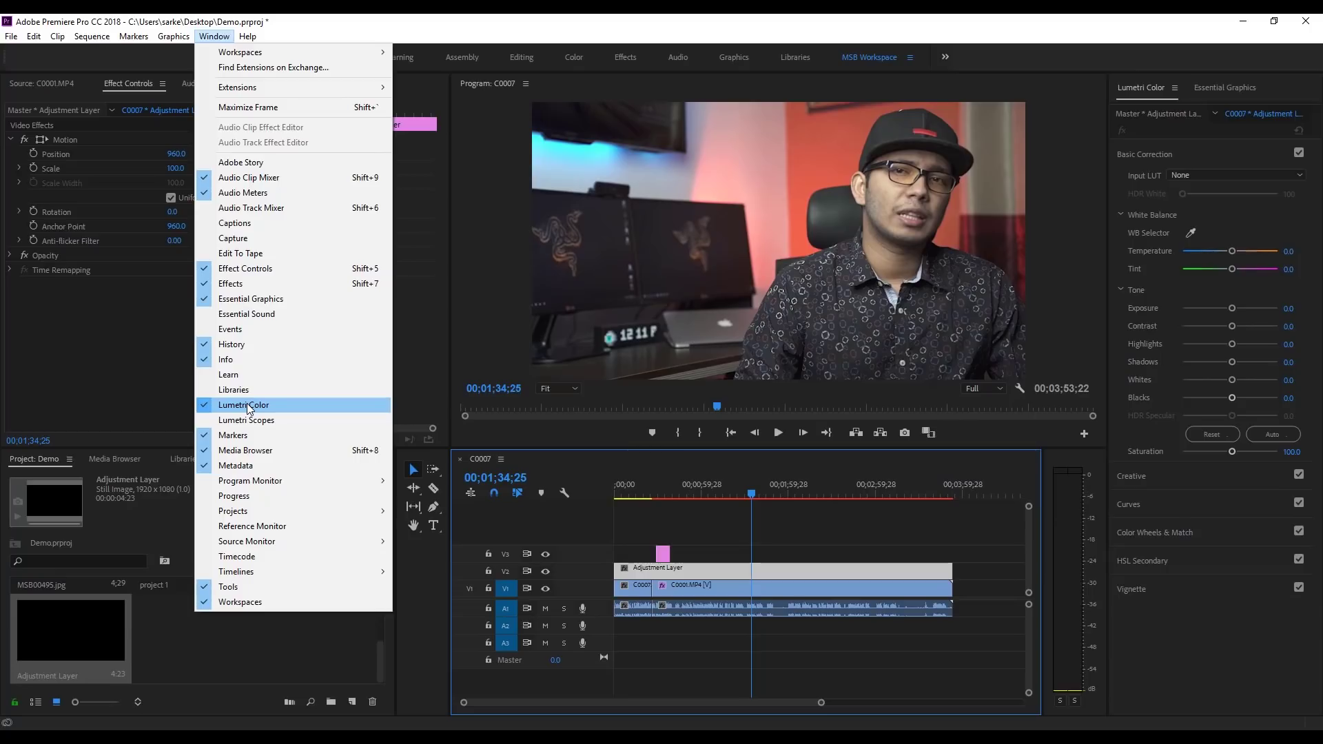
click(726, 513)
click(761, 585)
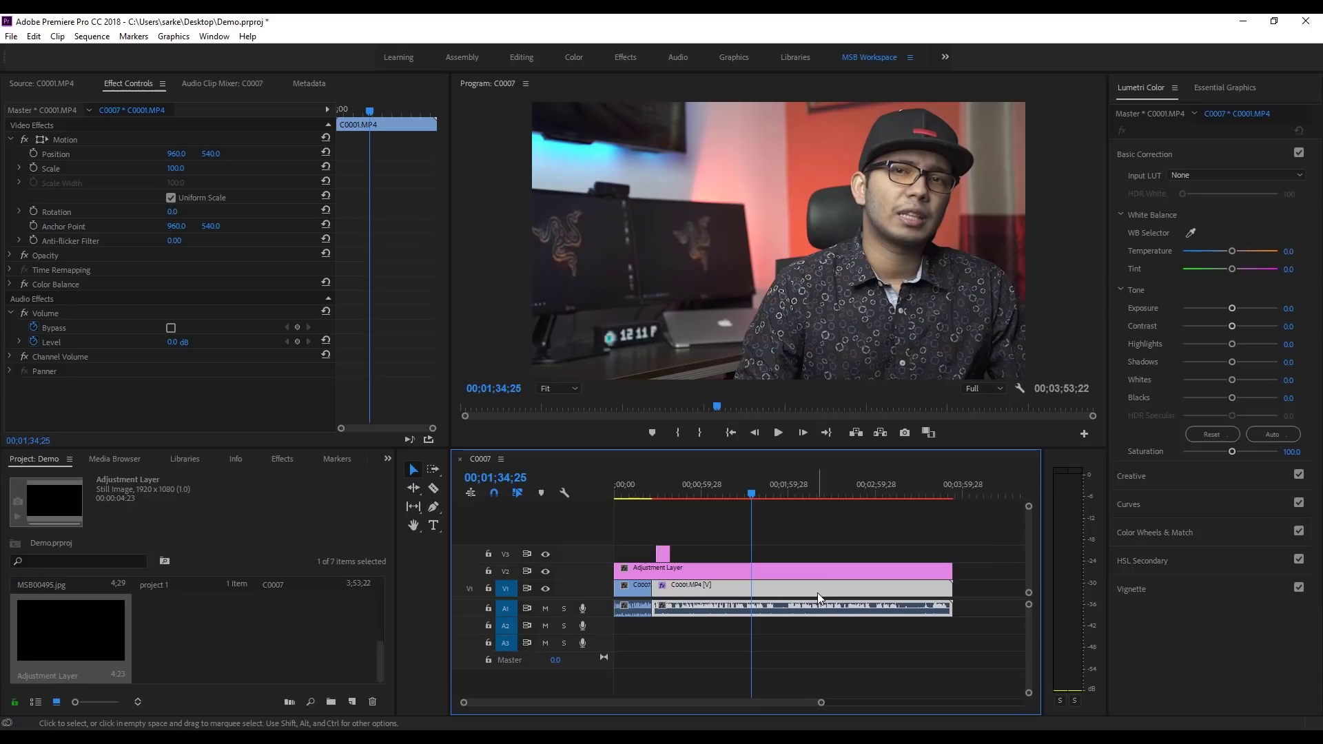
click(647, 588)
click(702, 589)
click(630, 590)
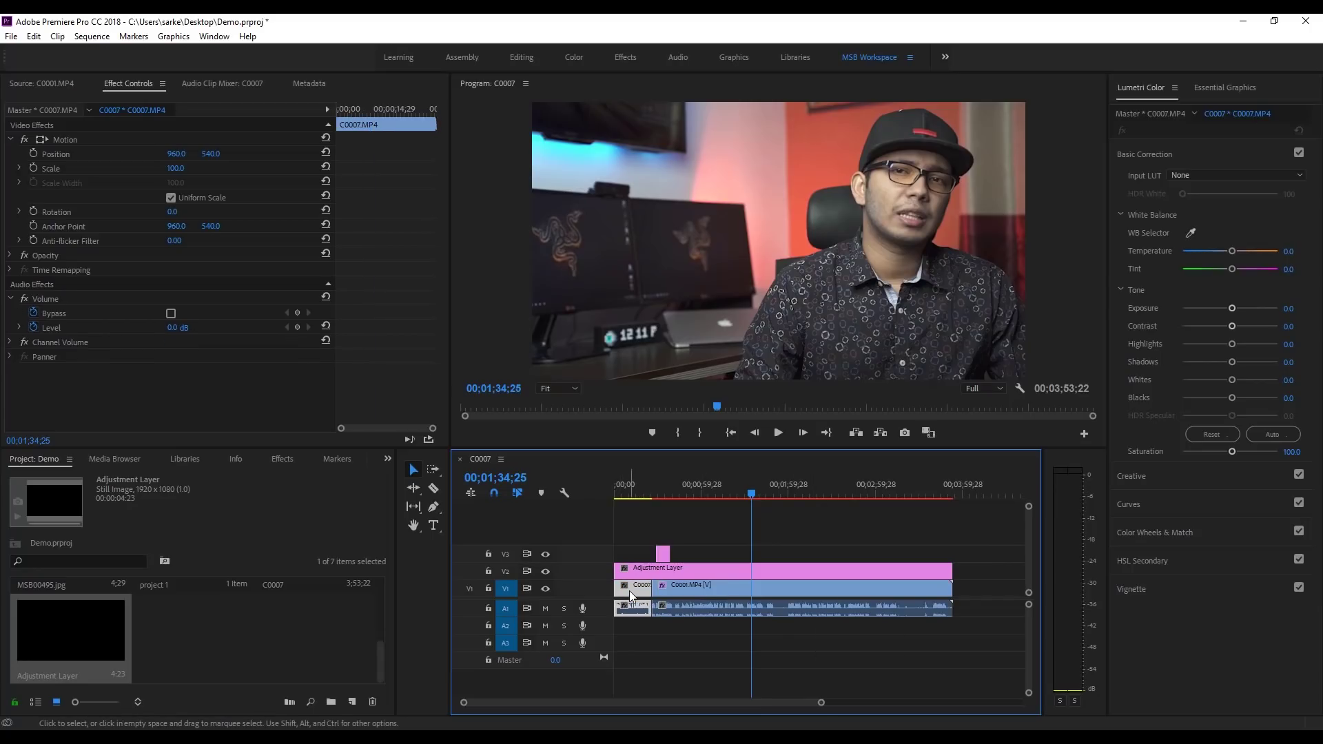
click(730, 569)
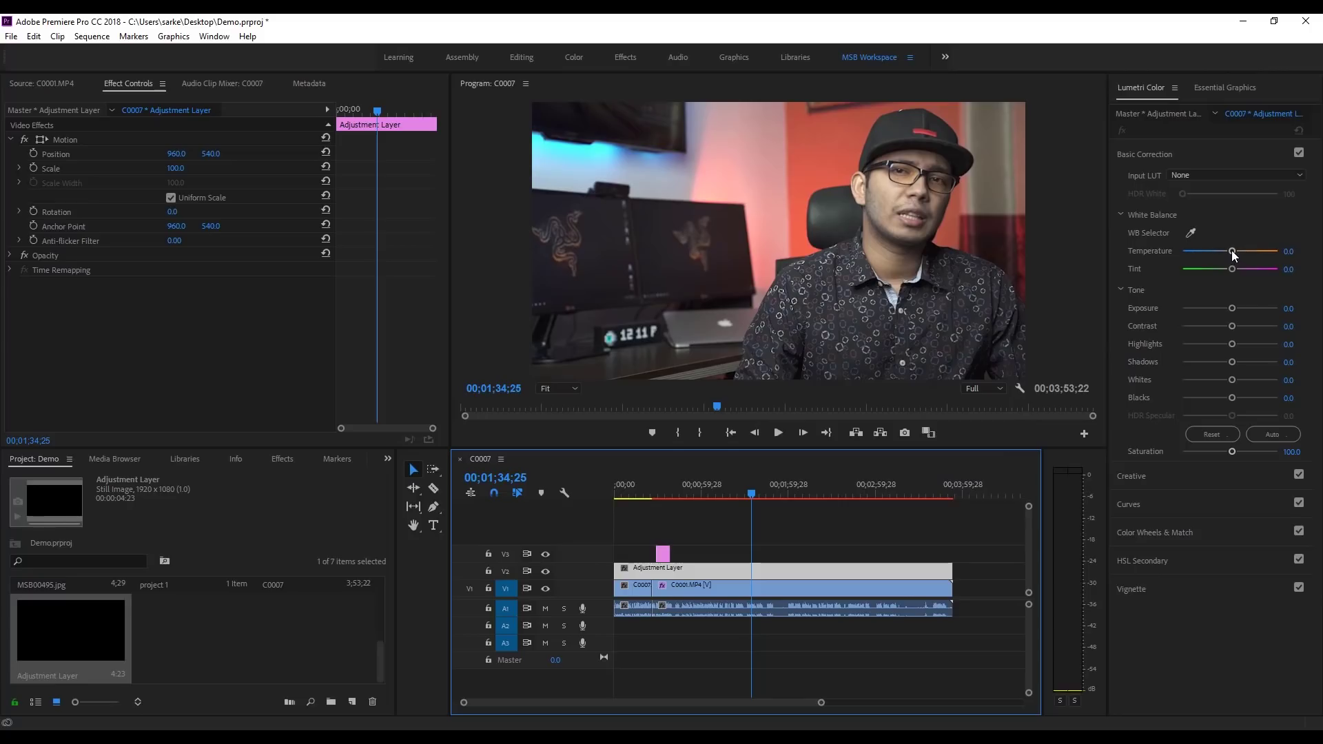
Step: Grade the adjustment layer: Temperature -12.2, Contrast 28.1, Highlights 45.3, Shadows -20.9, Whites 19.4, Blacks -16.5
drag(1234, 255, 1225, 258)
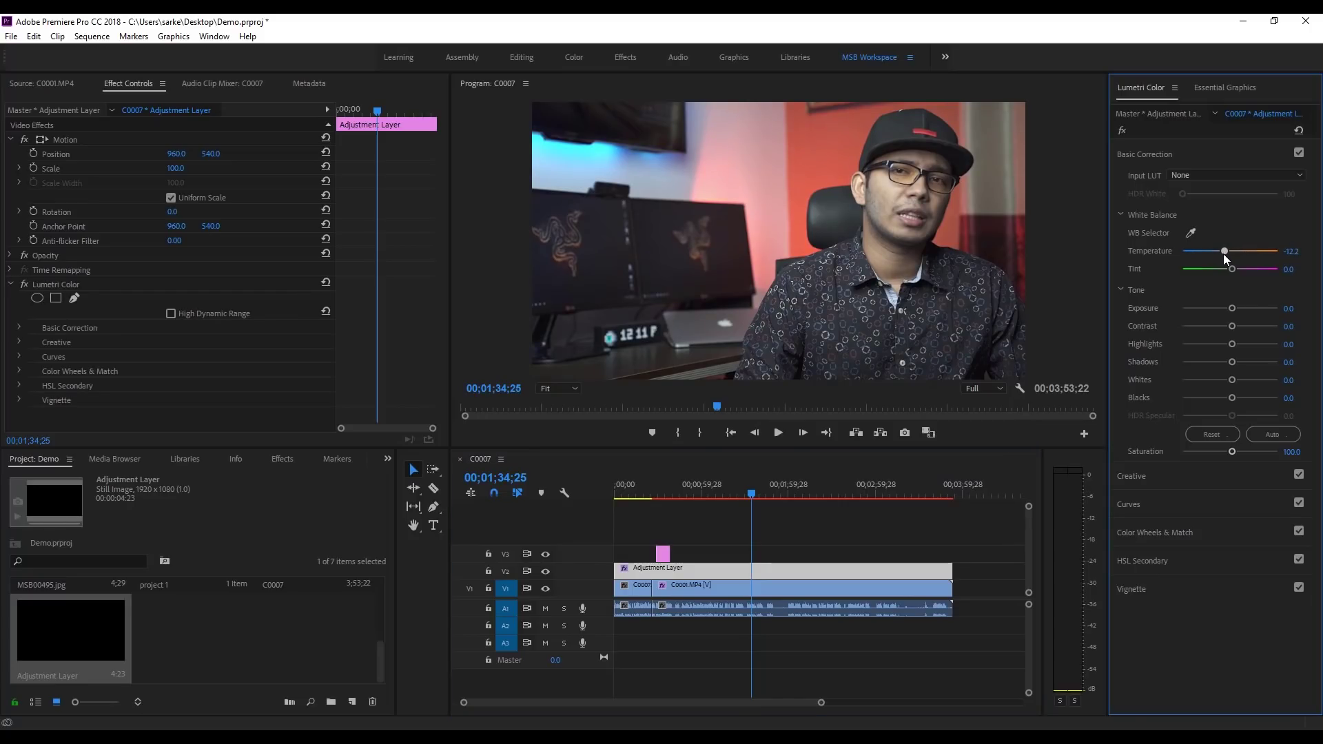
mouse_move(1235, 305)
mouse_down()
mouse_move(1221, 312)
mouse_move(1246, 327)
mouse_up()
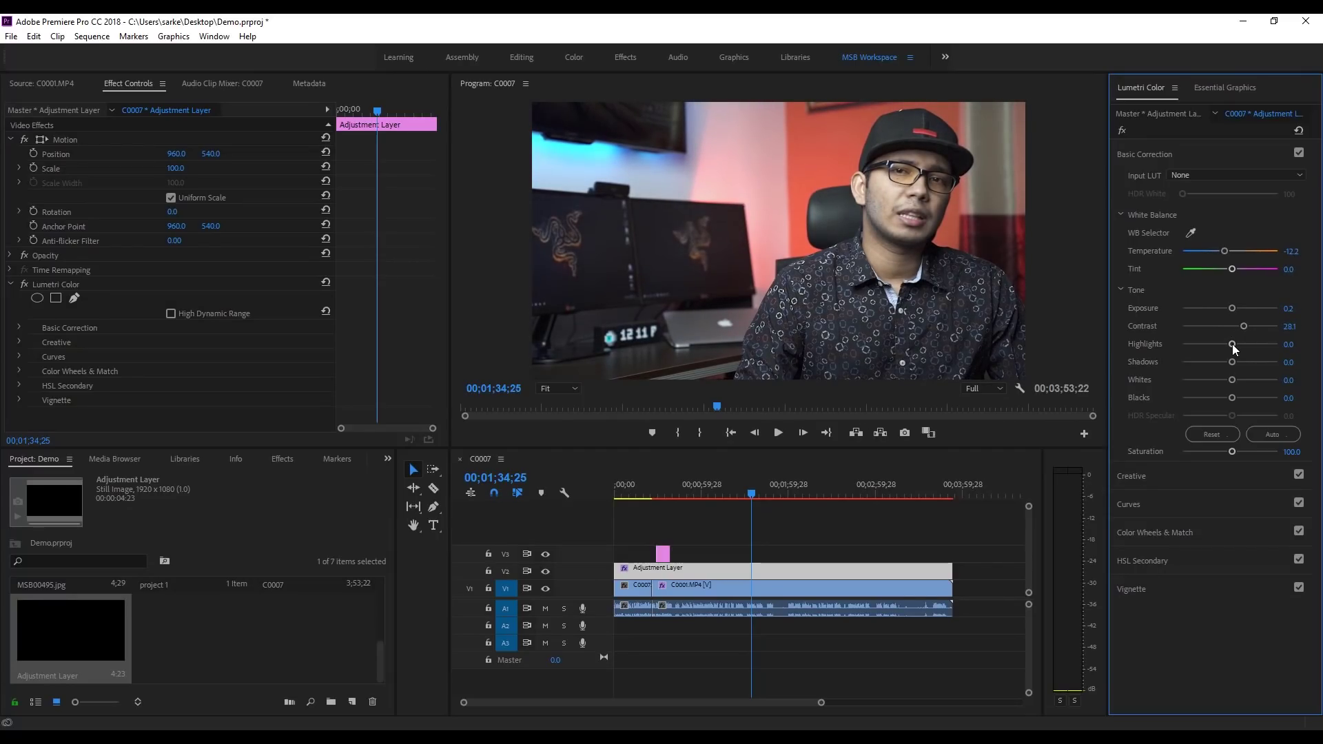
drag(1245, 346, 1221, 404)
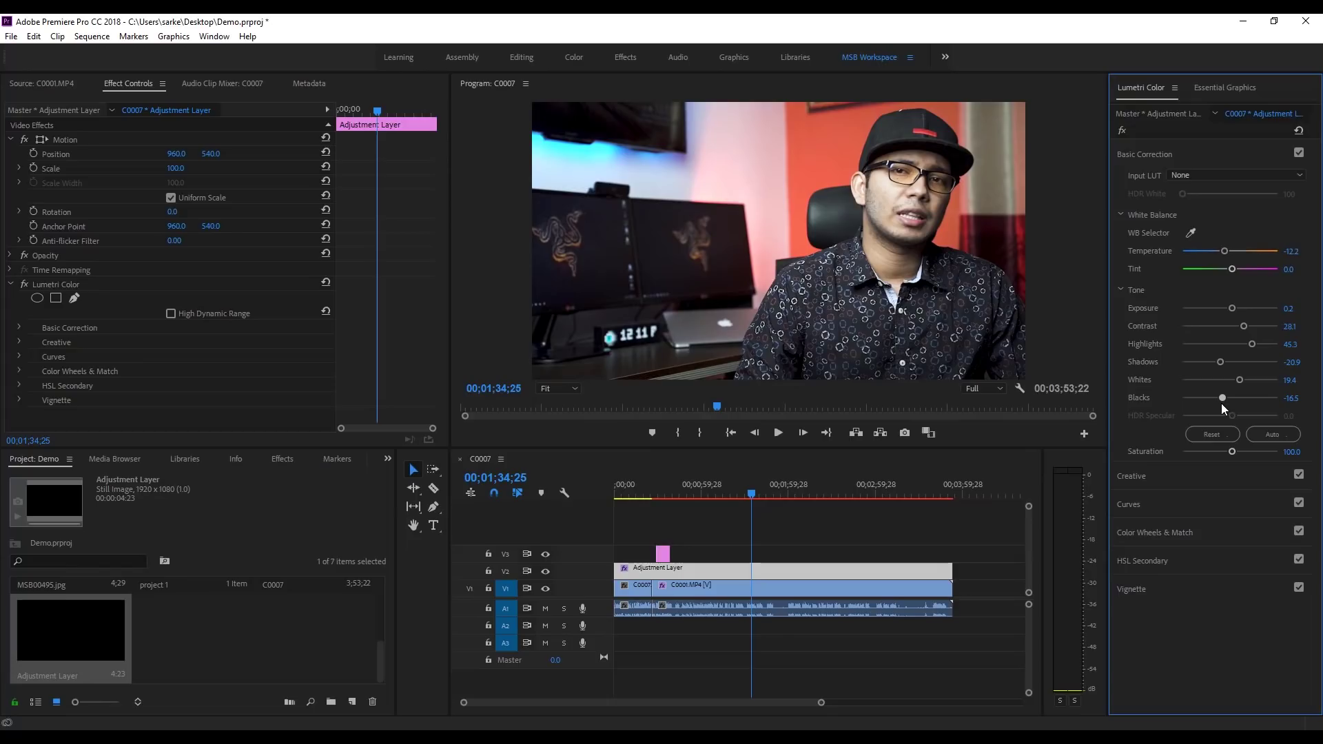
click(1139, 154)
click(1131, 184)
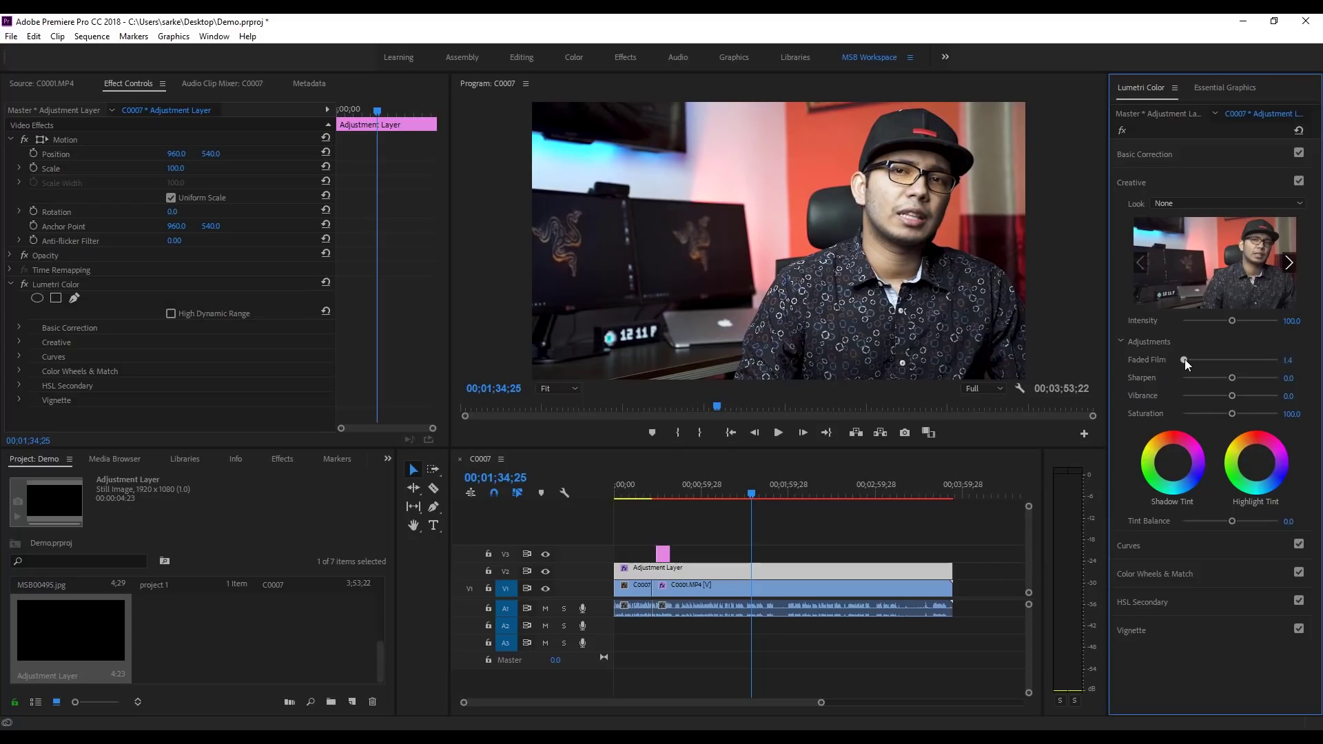
Step: Add Creative settings Faded Film 40.0, Vibrance 7.9 and Saturation 118.0, then scrub to preview
drag(1183, 360, 1225, 360)
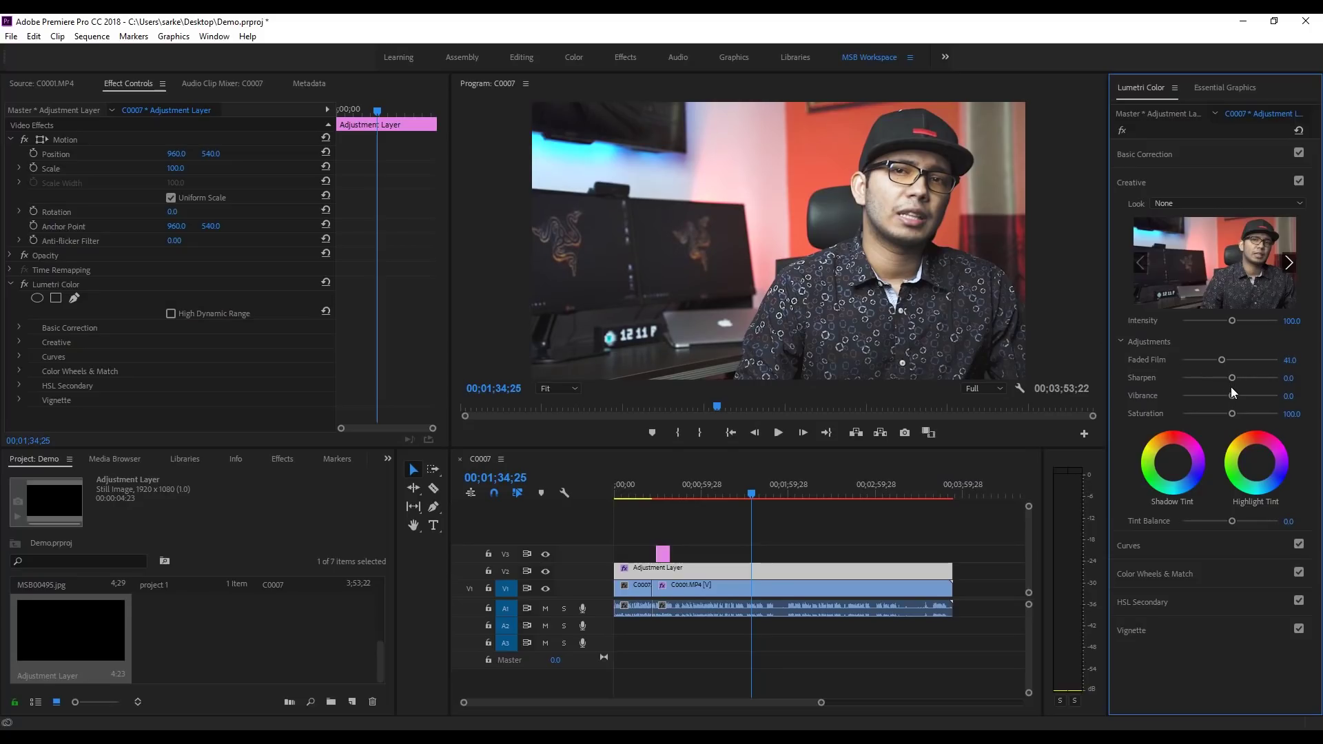
drag(1231, 397, 1256, 401)
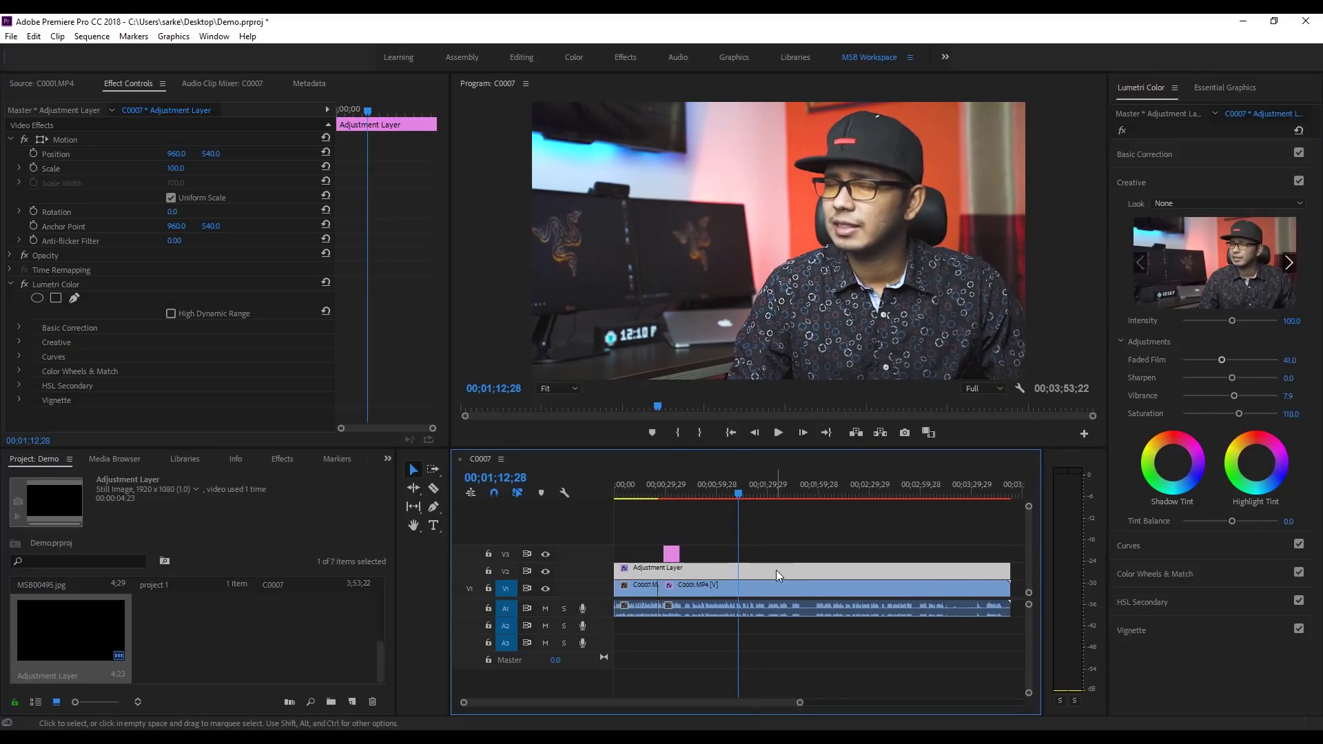
mouse_move(739, 497)
mouse_down()
mouse_move(644, 503)
mouse_move(730, 504)
mouse_up()
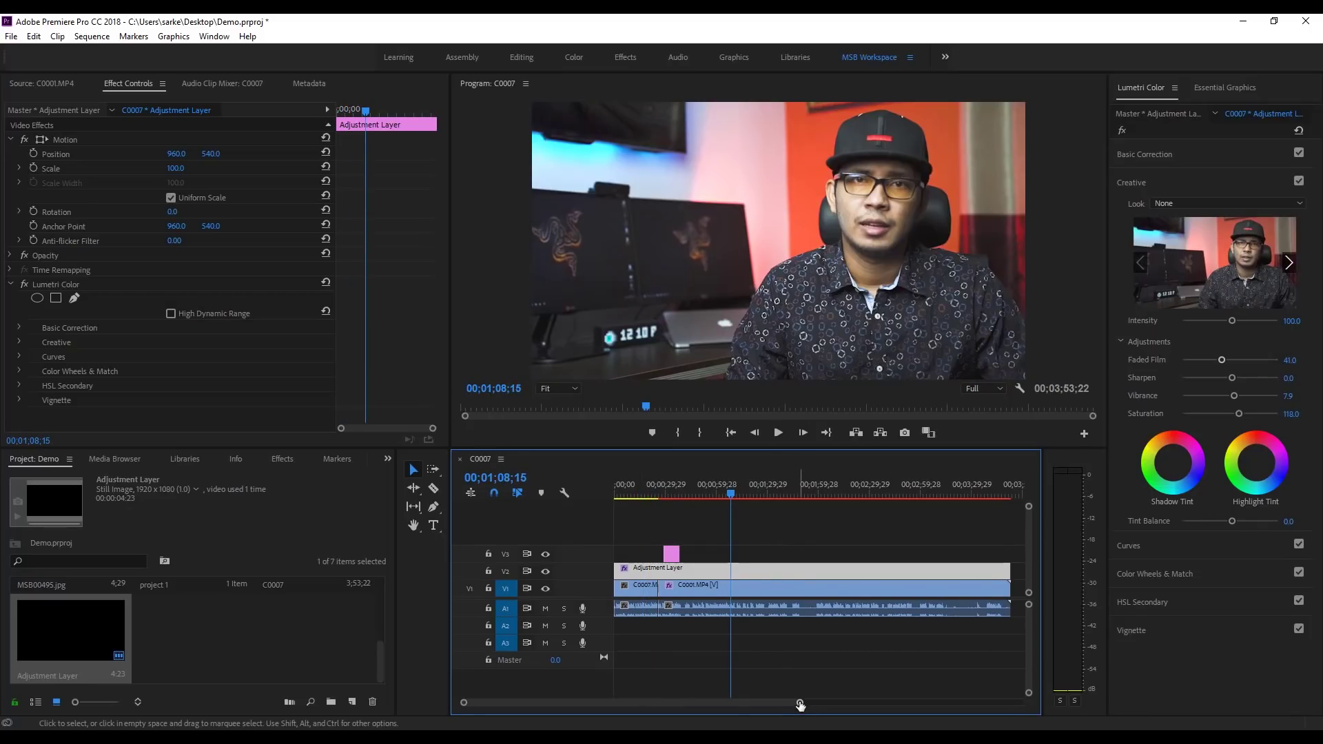
drag(799, 703, 846, 703)
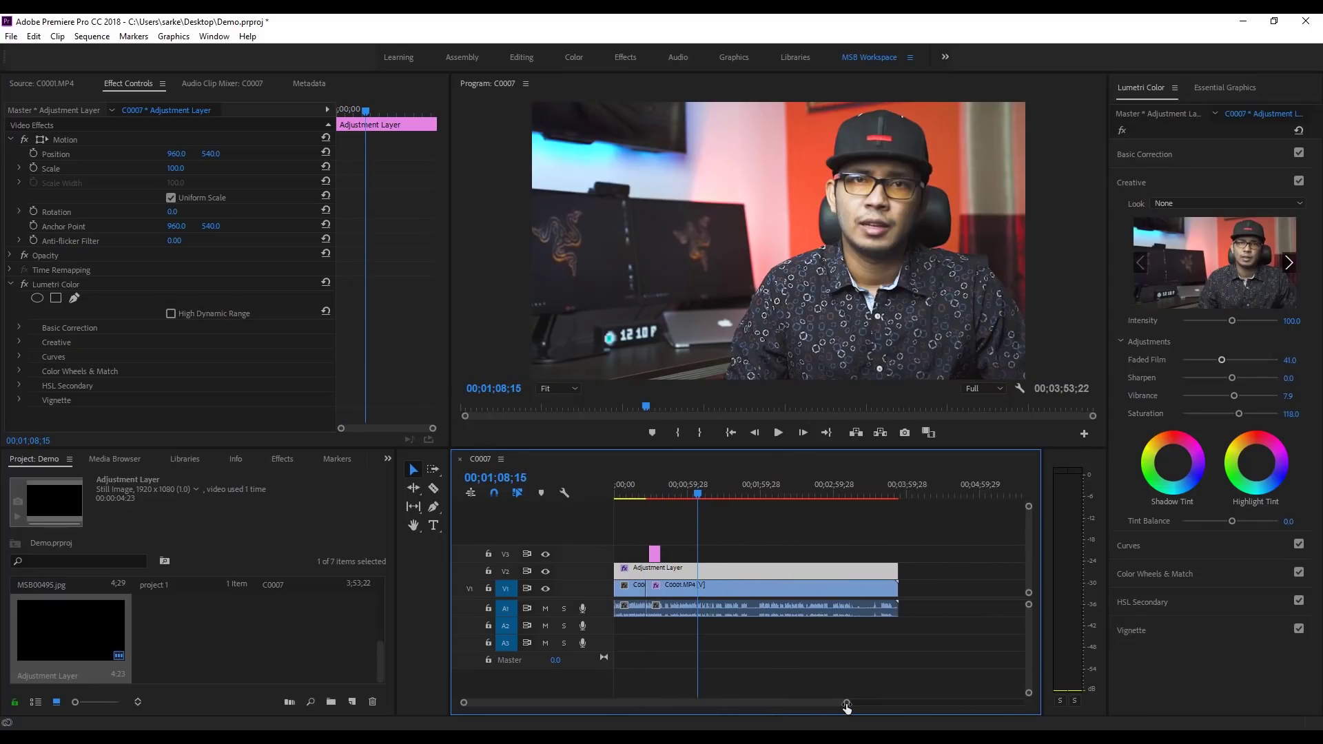
scroll(251, 634, up, 5)
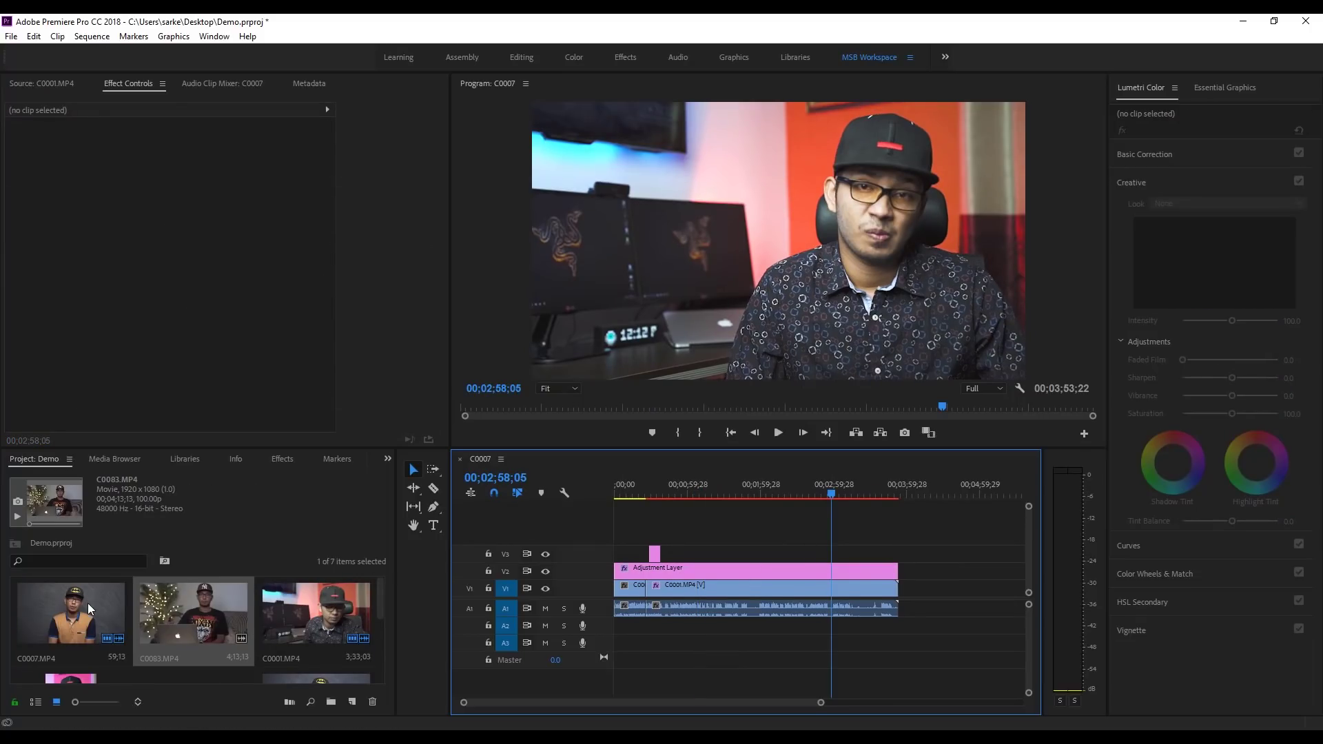
Step: Append another C0001.MP4 clip after the existing footage, extending the sequence to 00;07;26;27
click(118, 618)
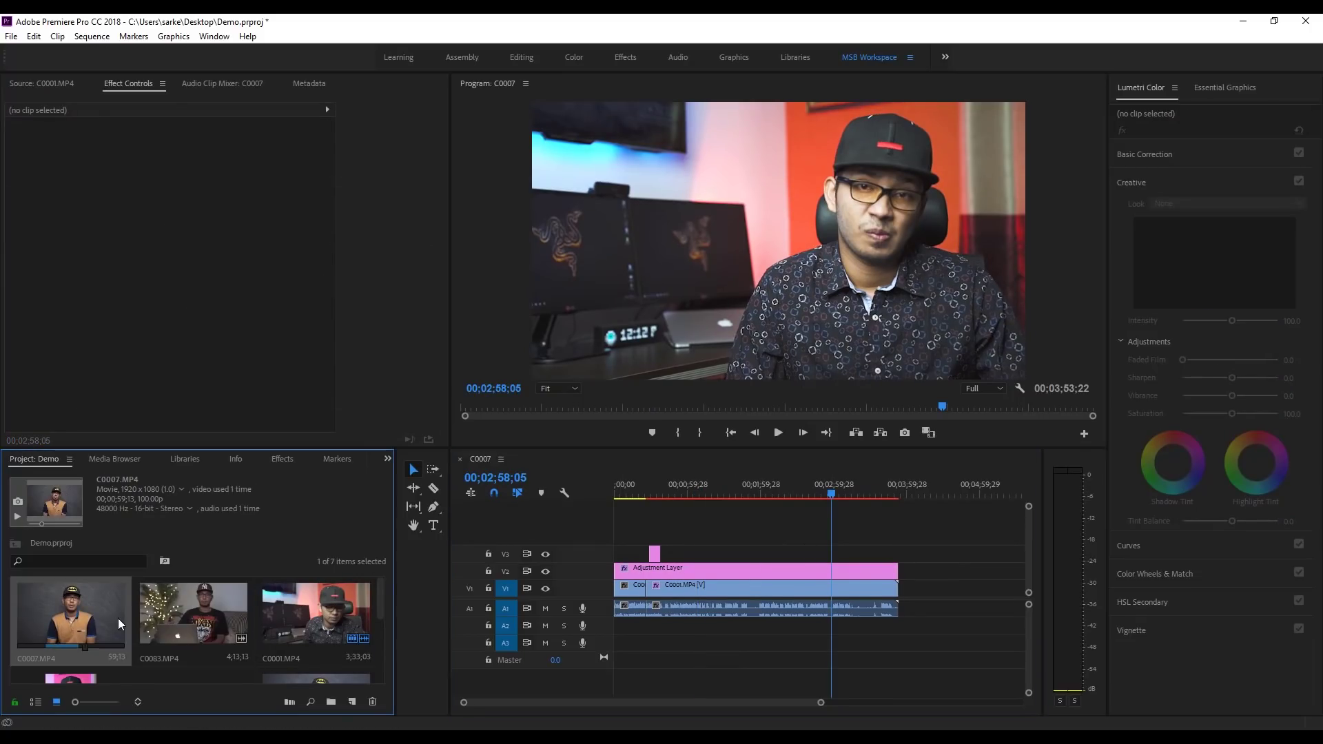
double_click(324, 615)
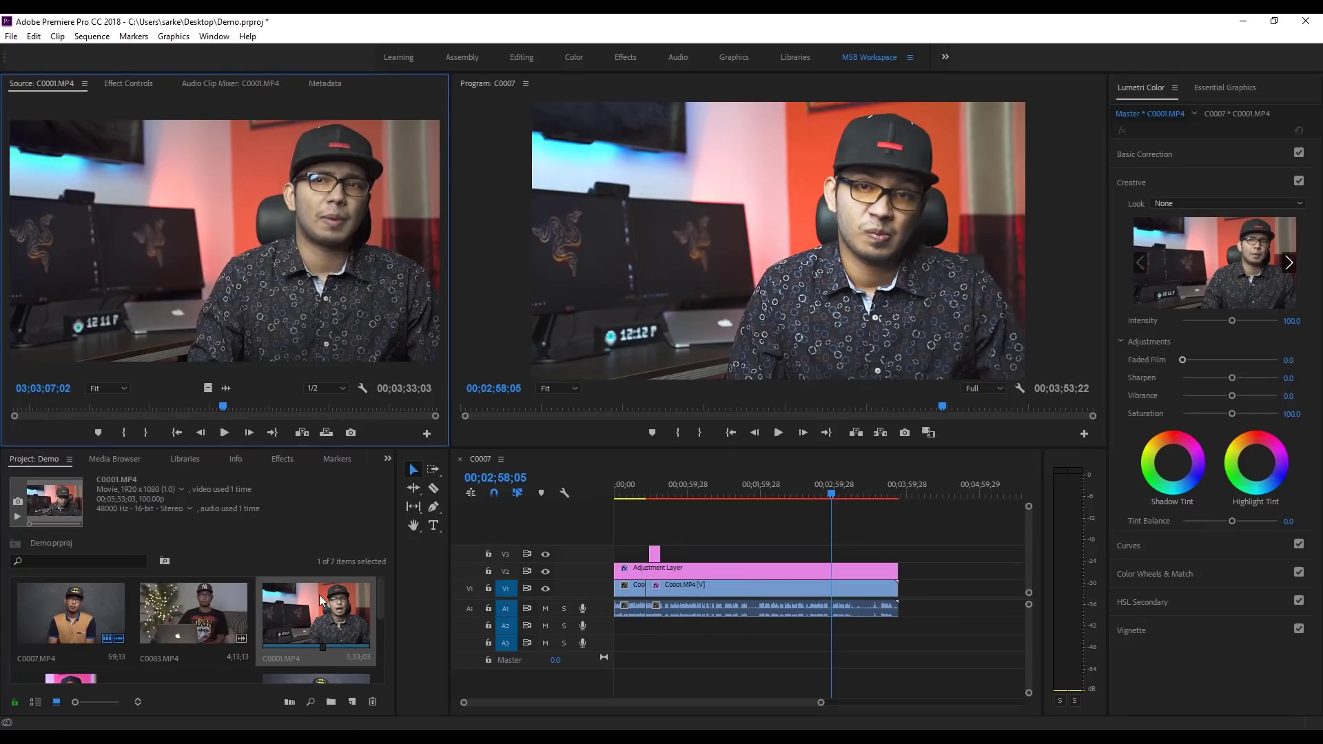
drag(320, 594, 904, 611)
click(929, 494)
drag(929, 493, 848, 496)
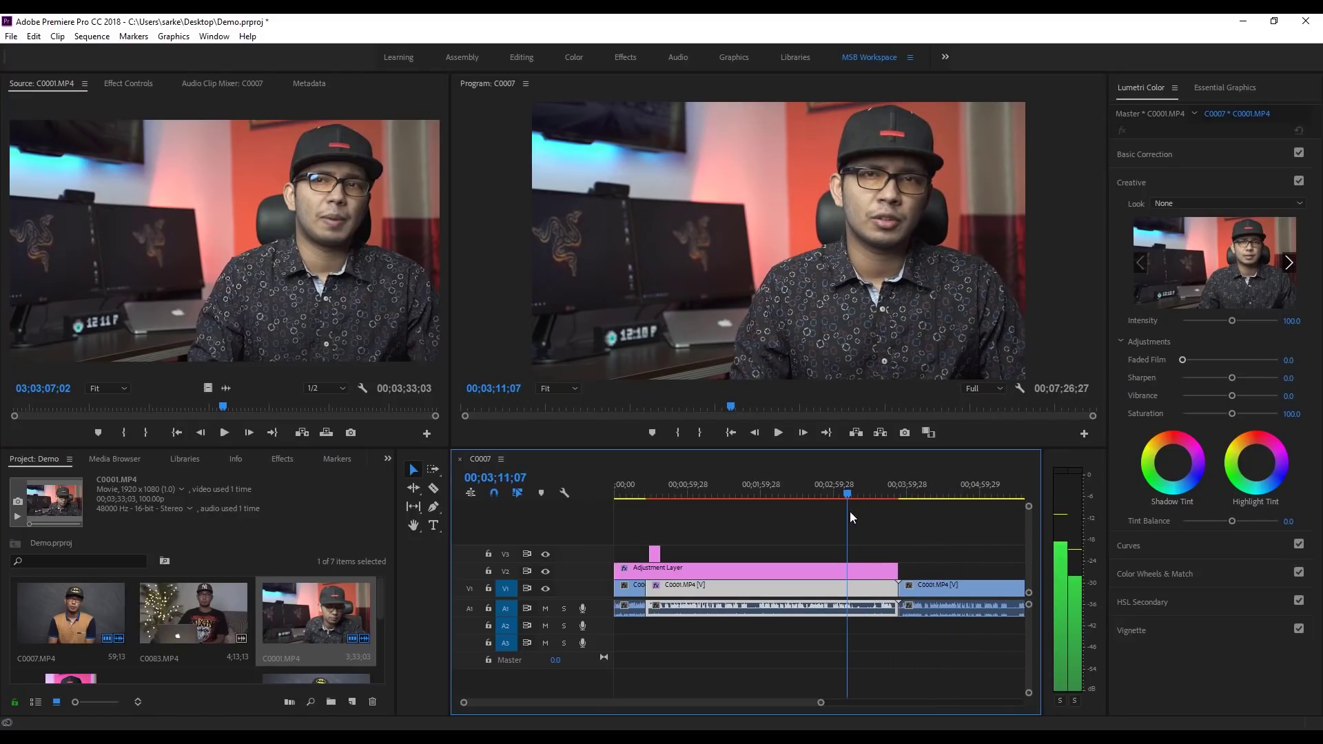
Step: Stretch the V2 Adjustment Layer over the second C0001.MP4 clip to the sequence end
click(805, 572)
click(820, 590)
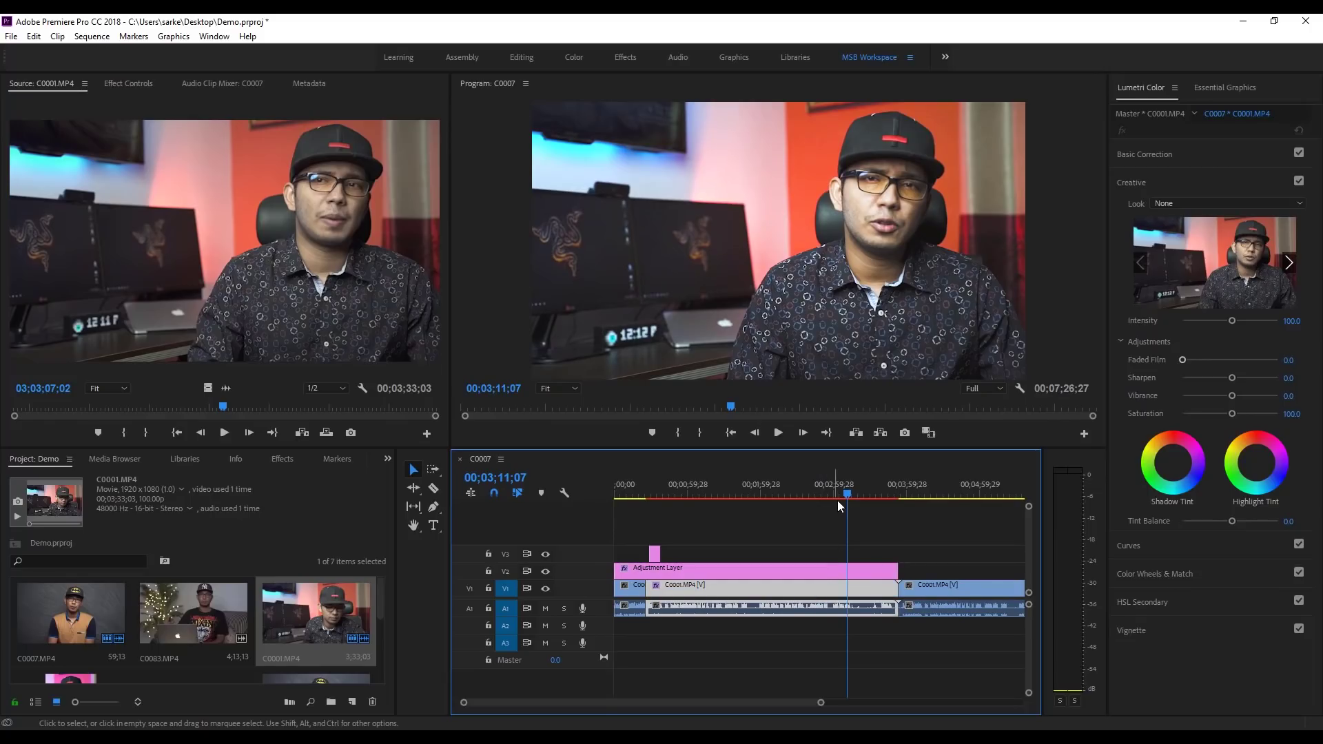
drag(848, 494, 834, 498)
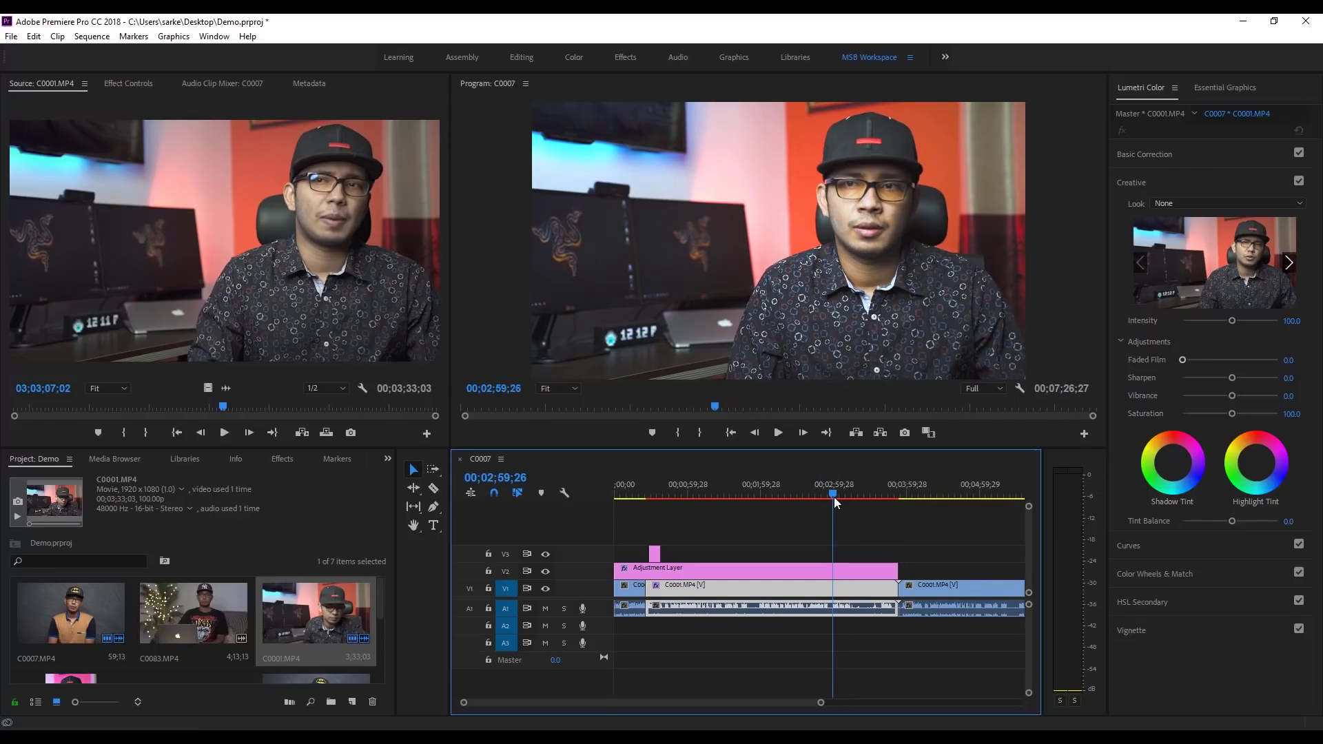
drag(820, 703, 905, 703)
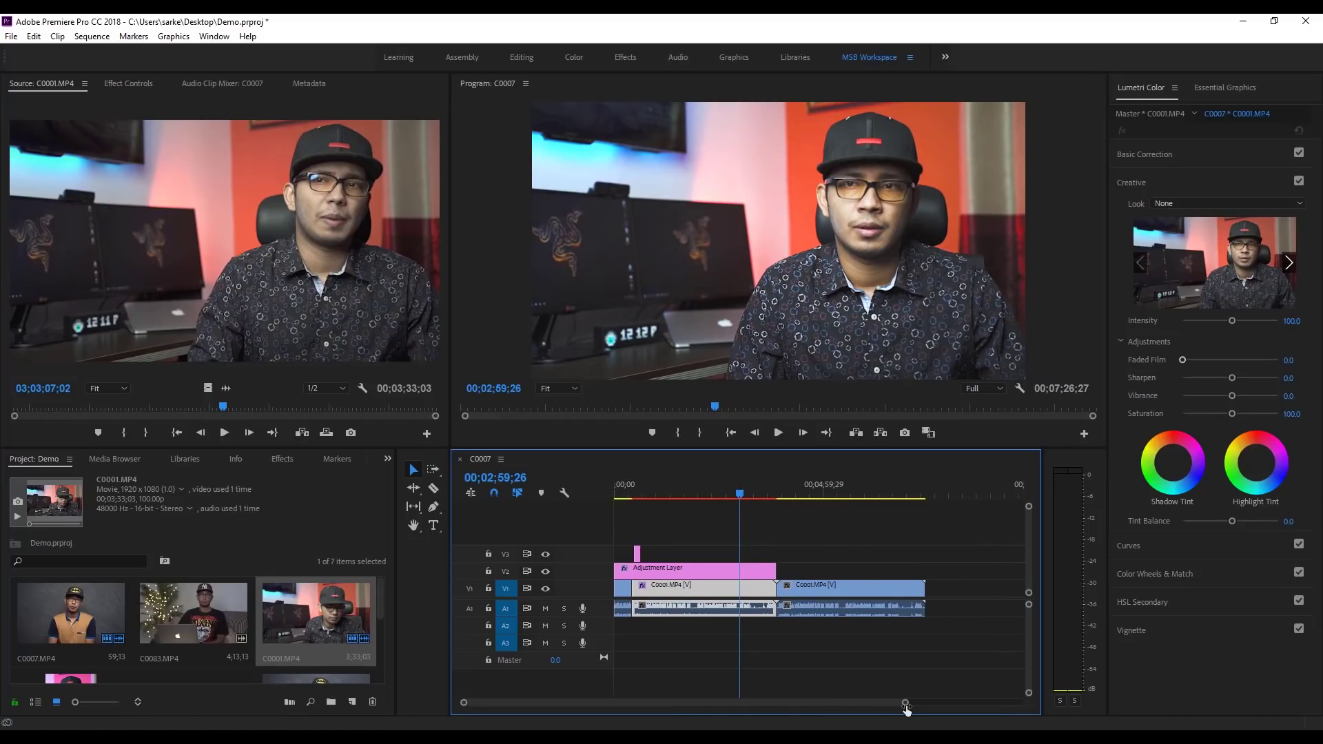
click(772, 572)
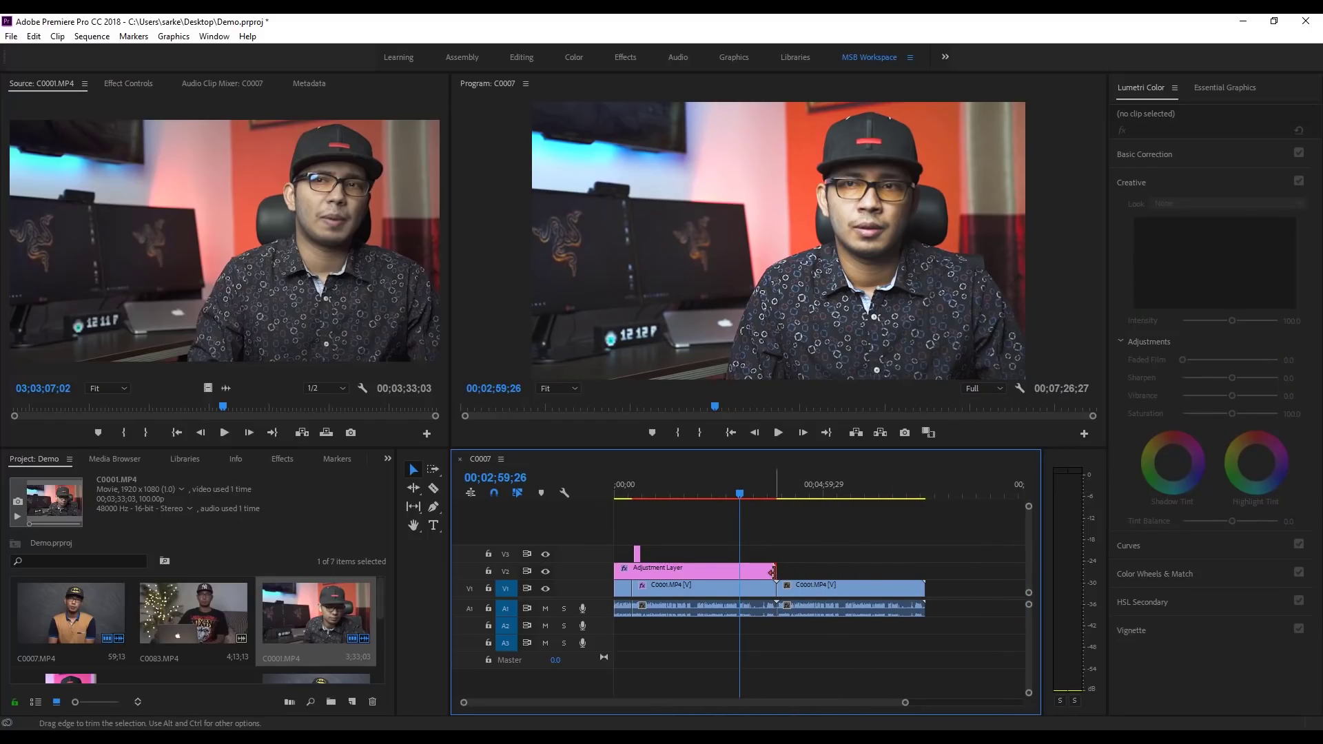
drag(772, 573, 925, 573)
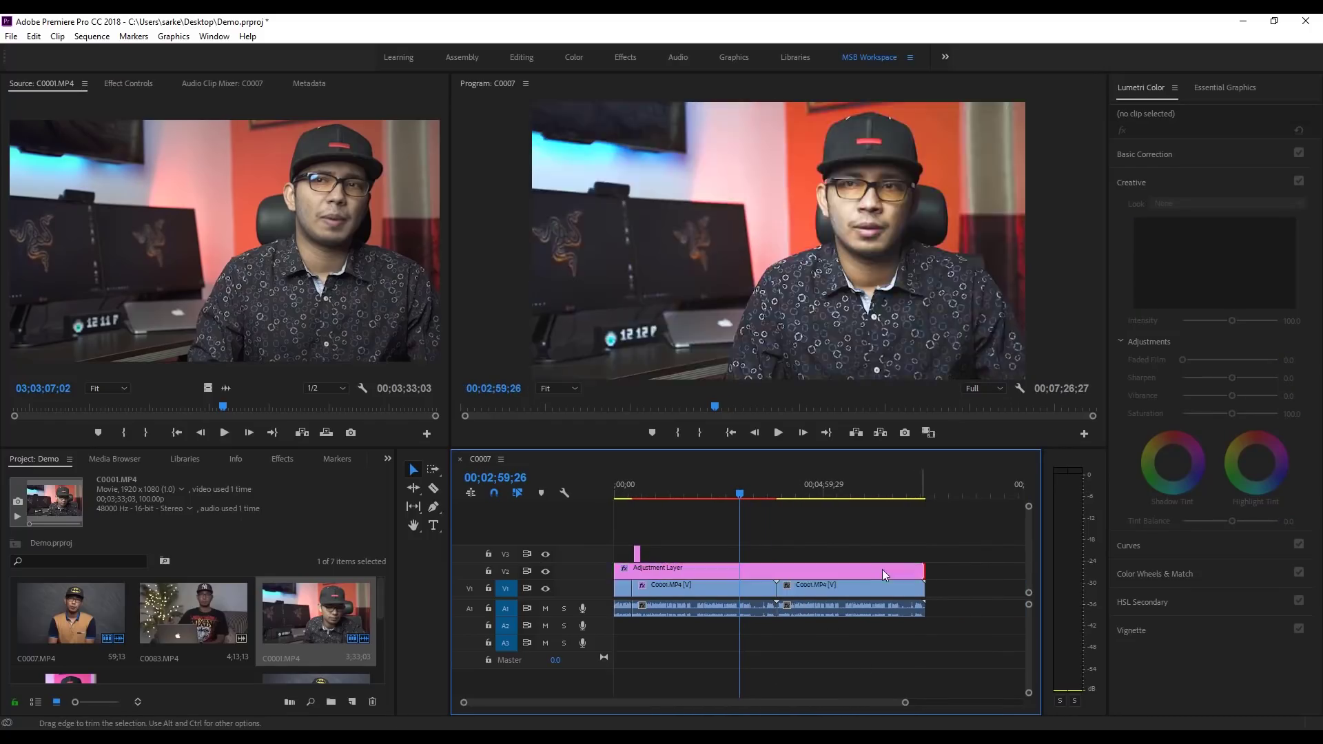
drag(738, 494, 839, 529)
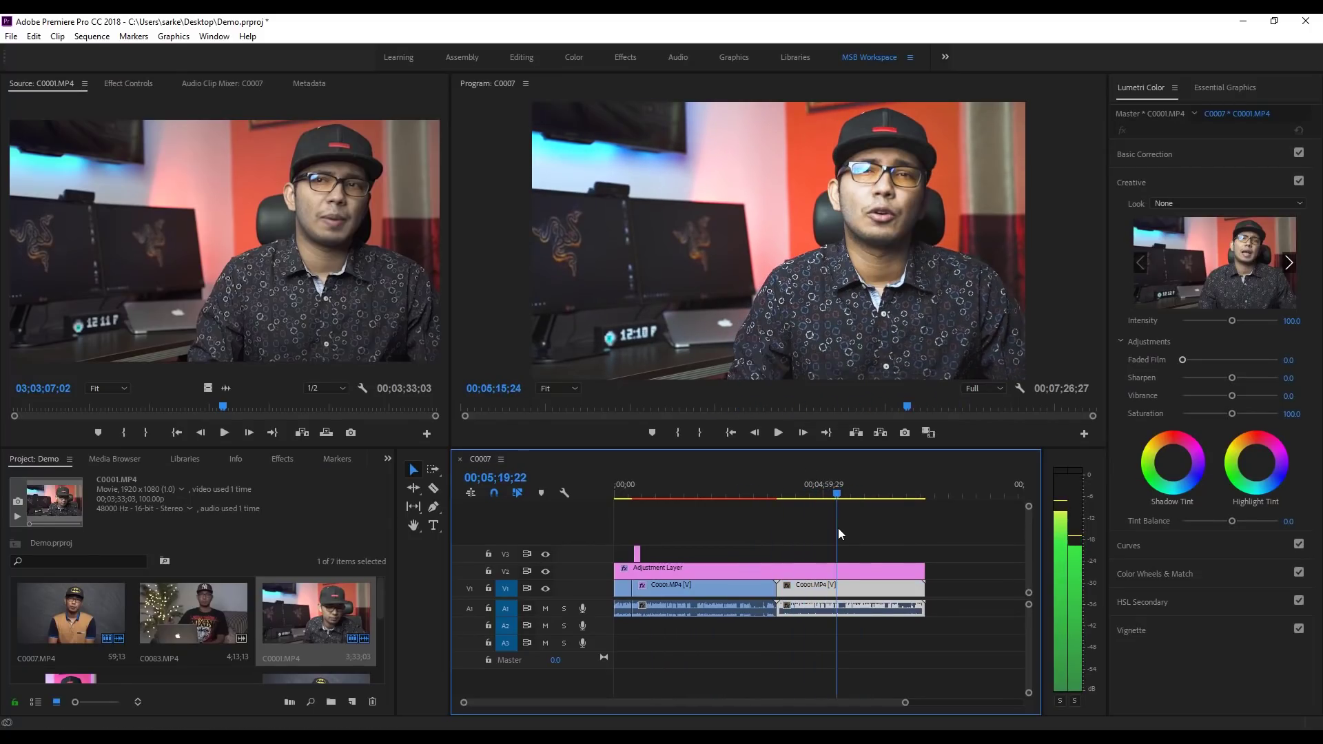
click(840, 499)
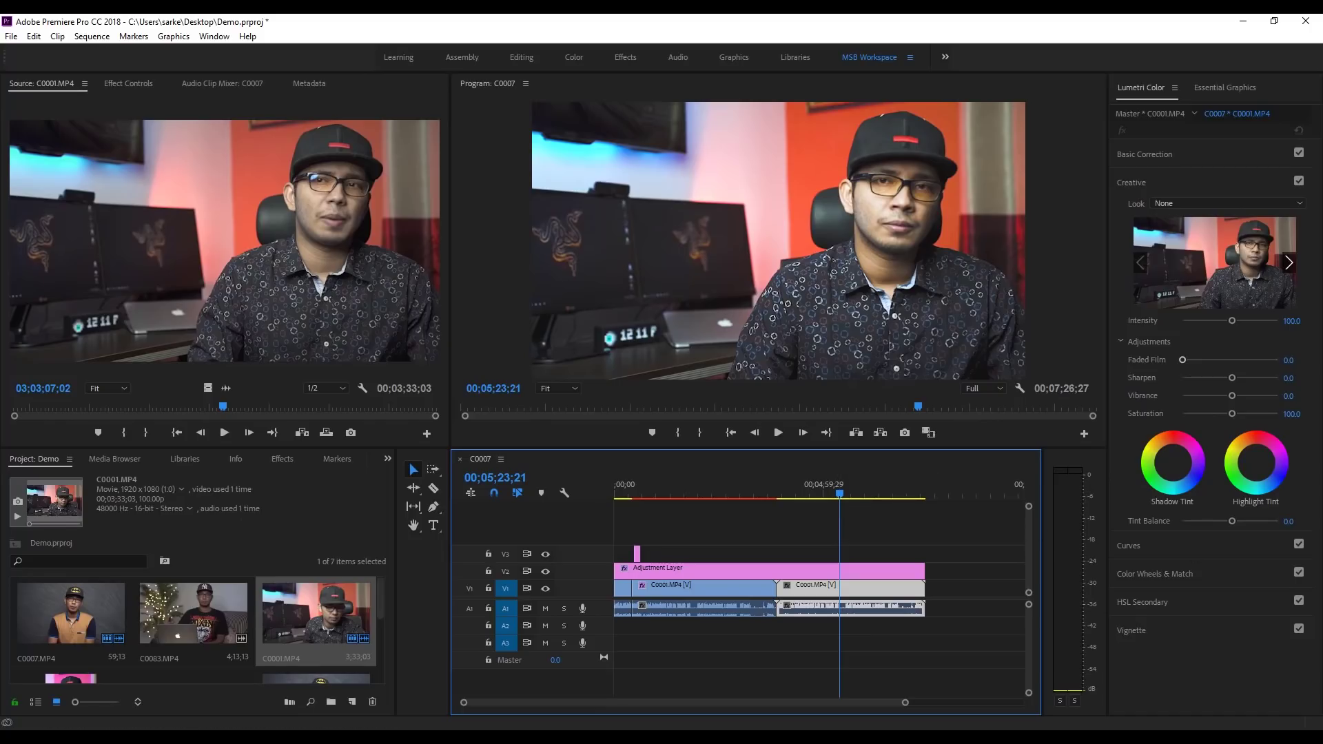
click(1069, 531)
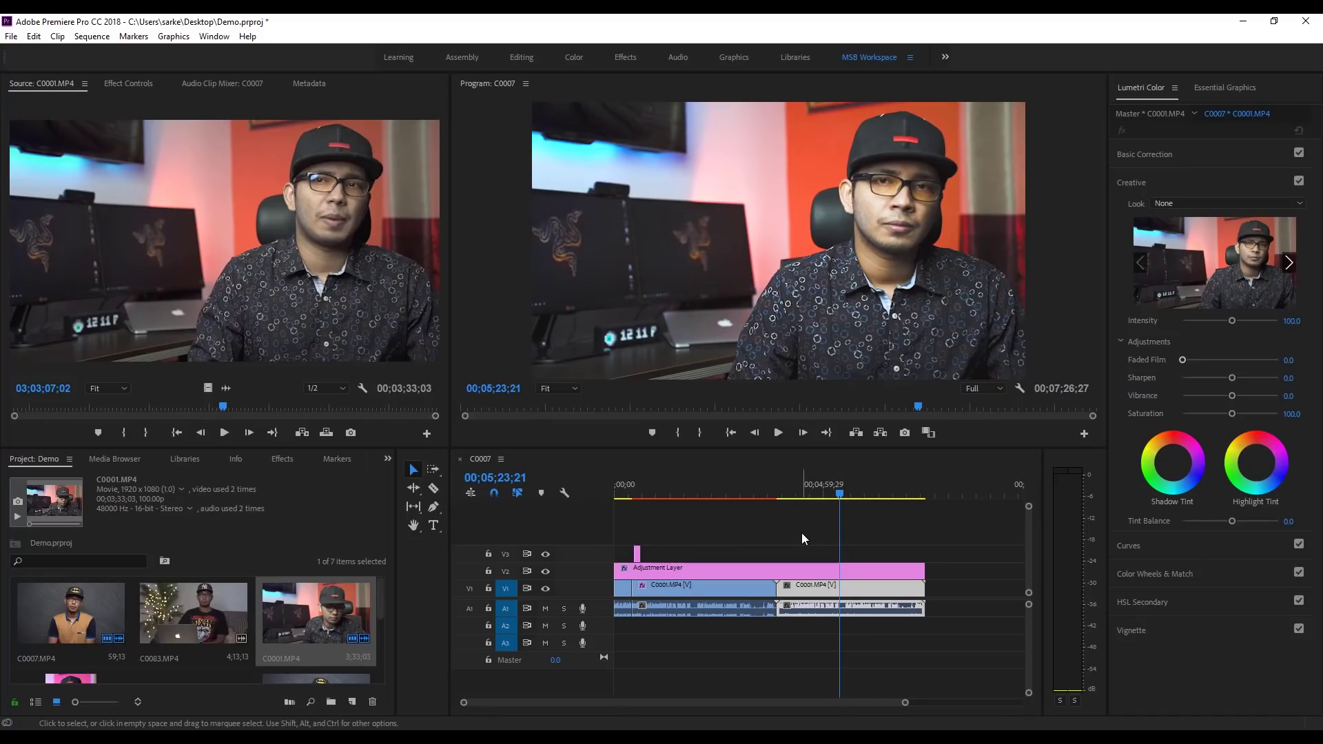
click(546, 571)
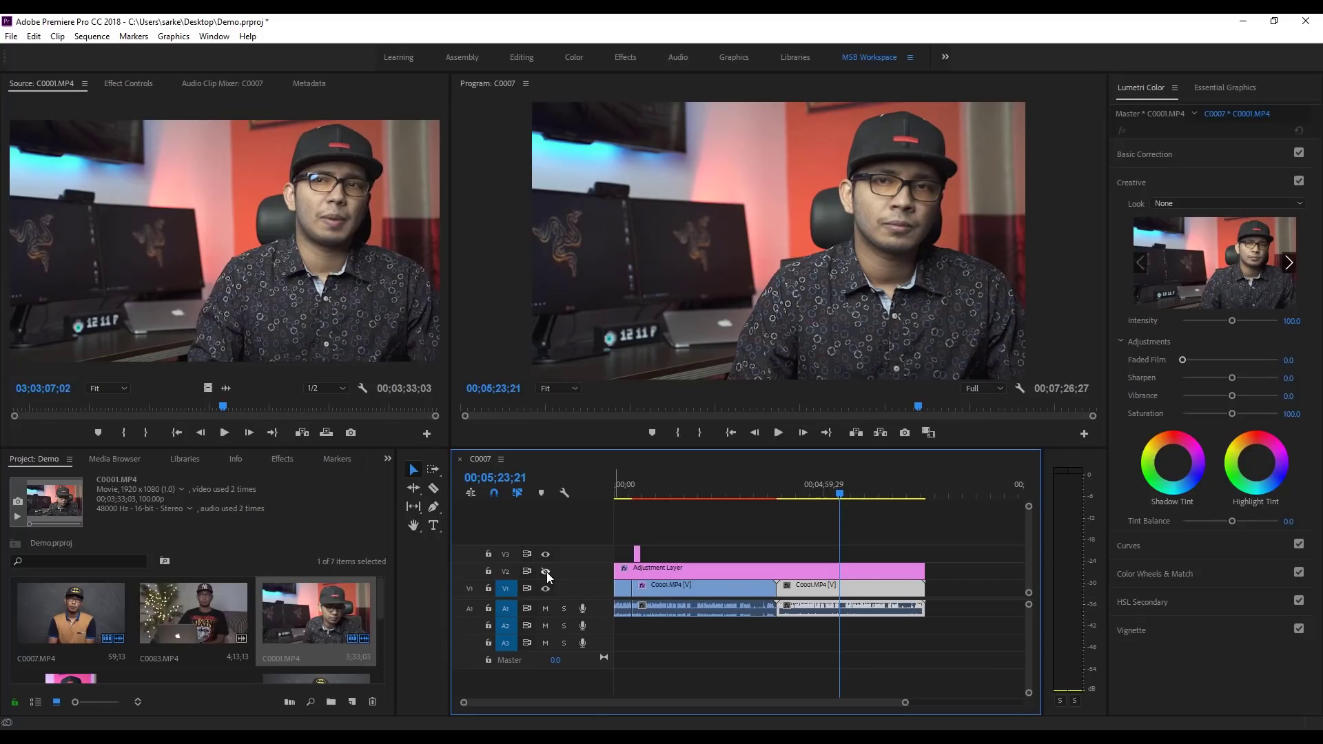
click(546, 571)
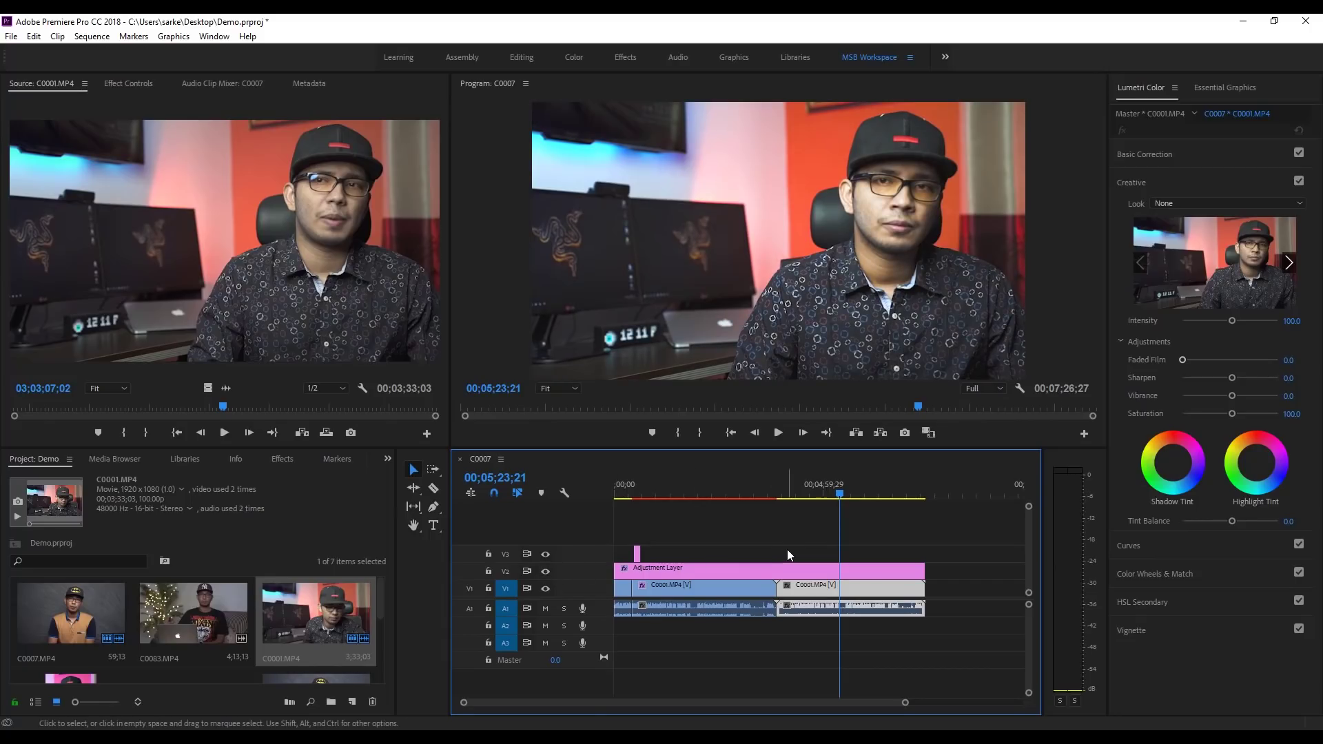
click(827, 567)
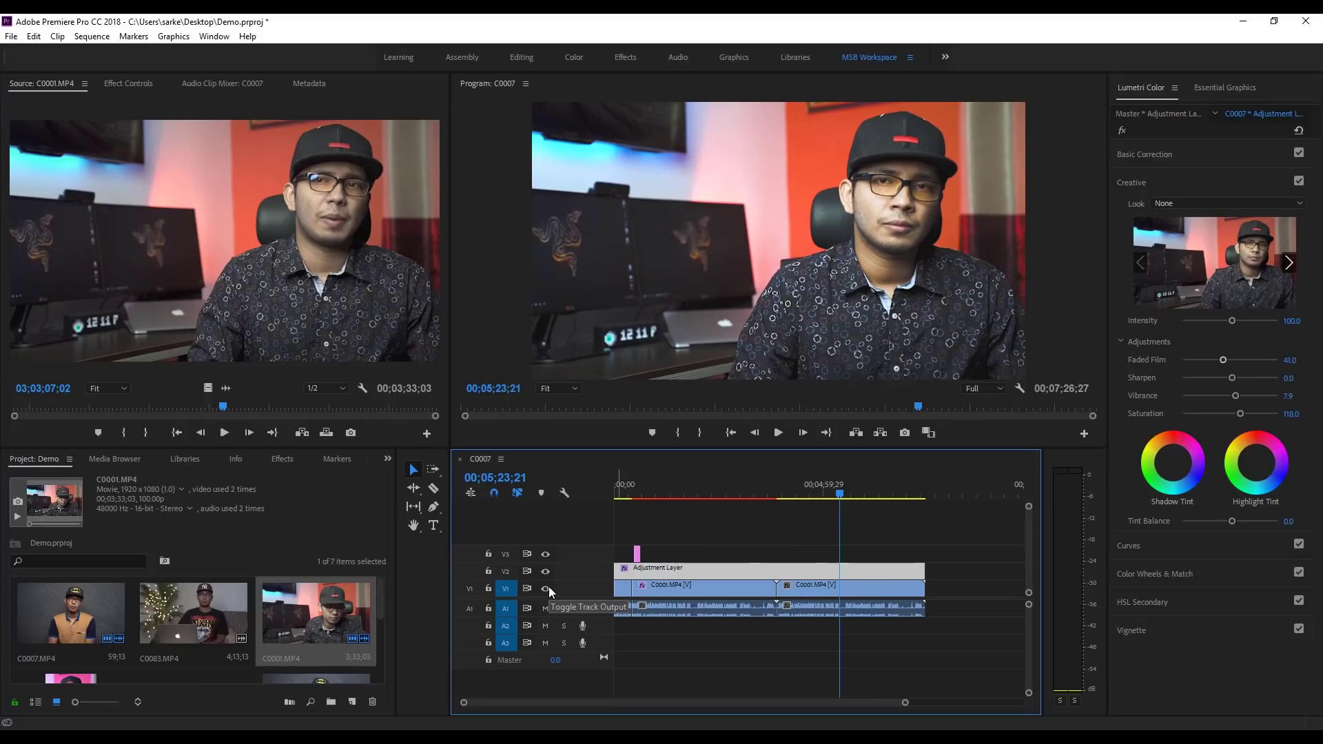
click(810, 525)
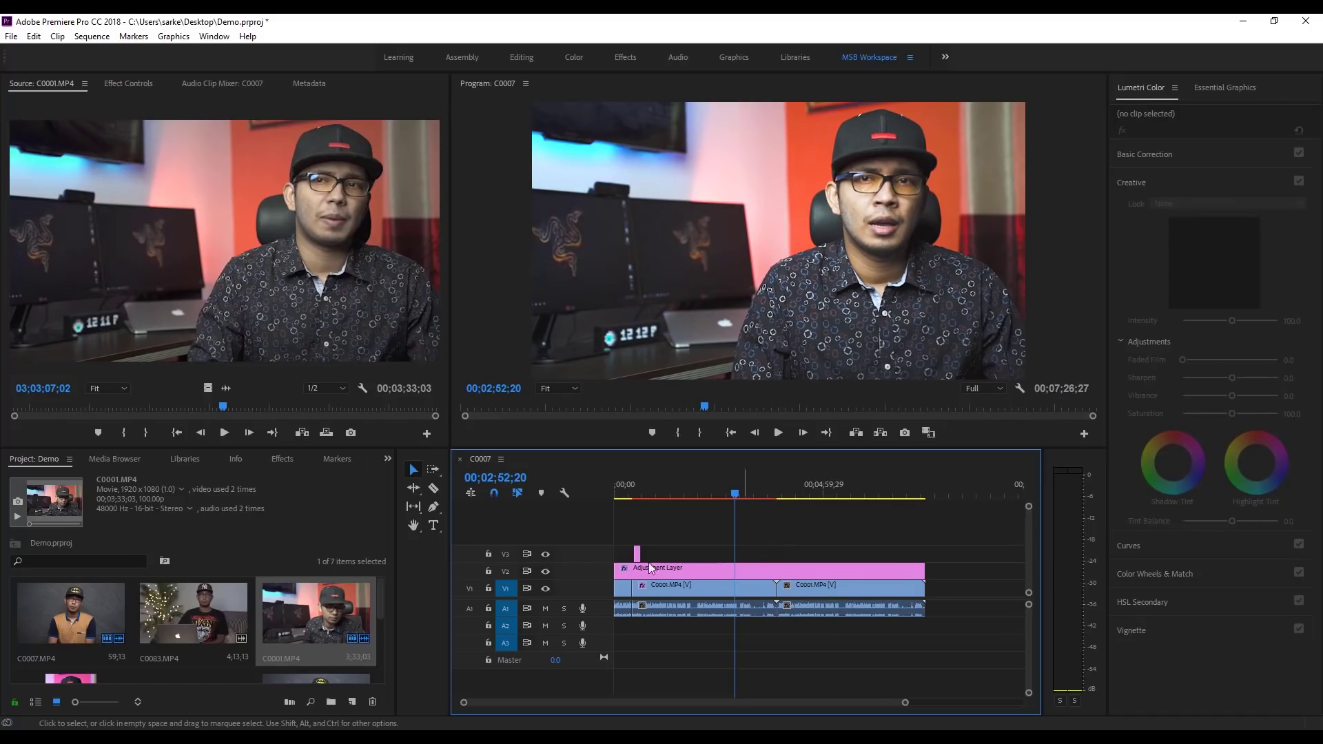
scroll(295, 601, down, 3)
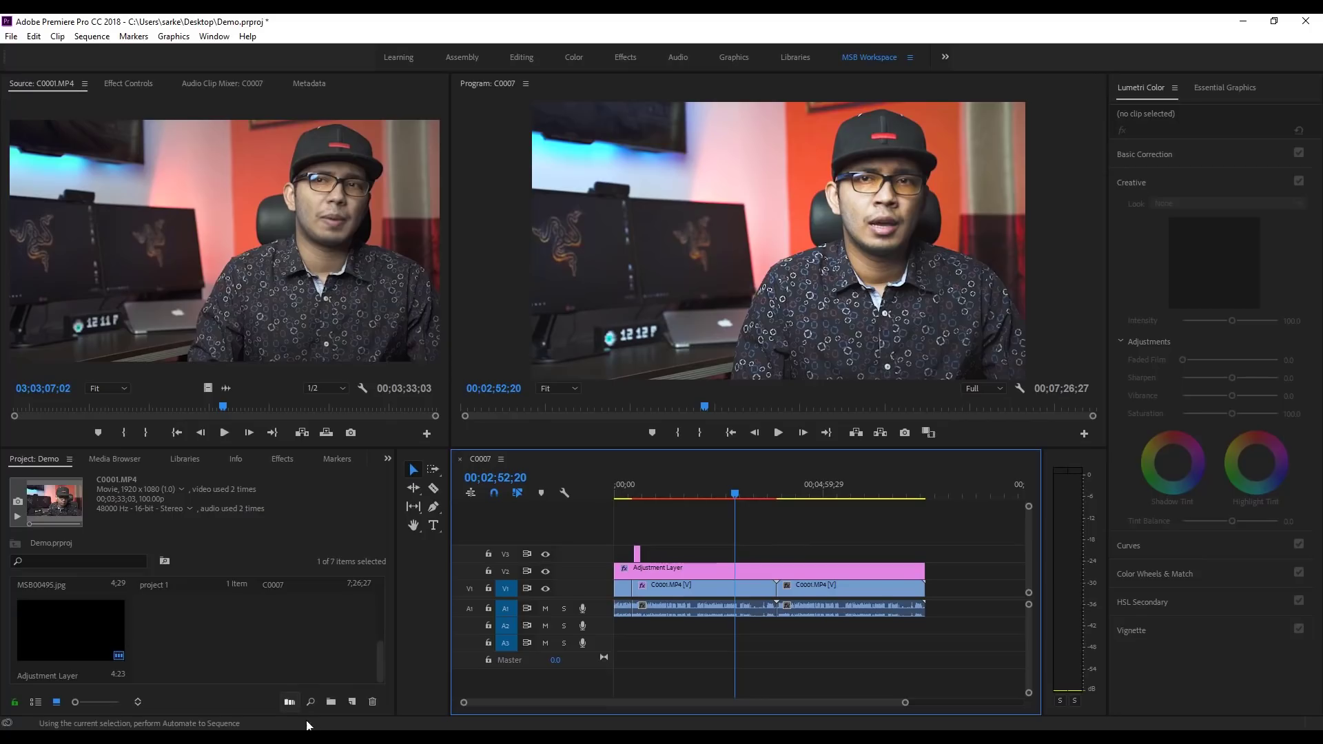
Step: Import Quest-for-Glory-WST014601.mp3 from Downloads into the Premiere project, then close File Explorer
key(super+e)
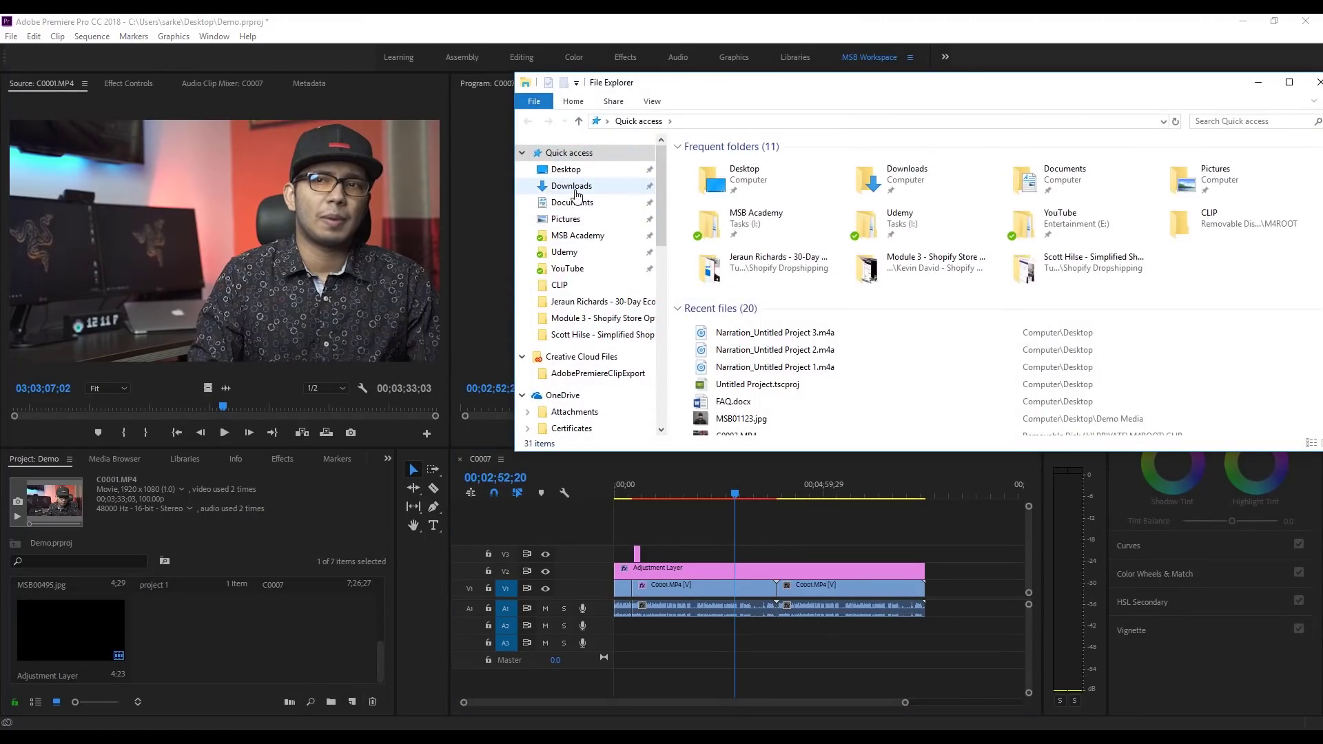
click(572, 185)
click(1023, 147)
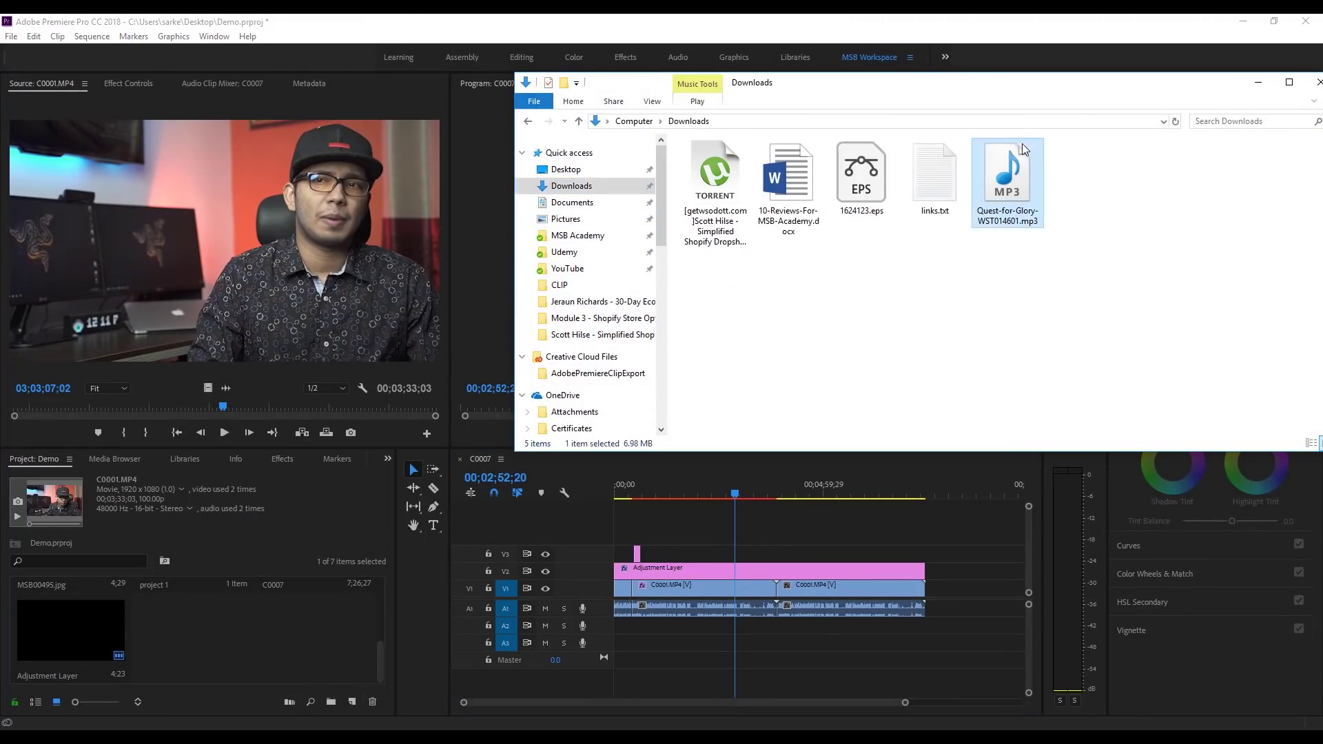
drag(1010, 173, 208, 644)
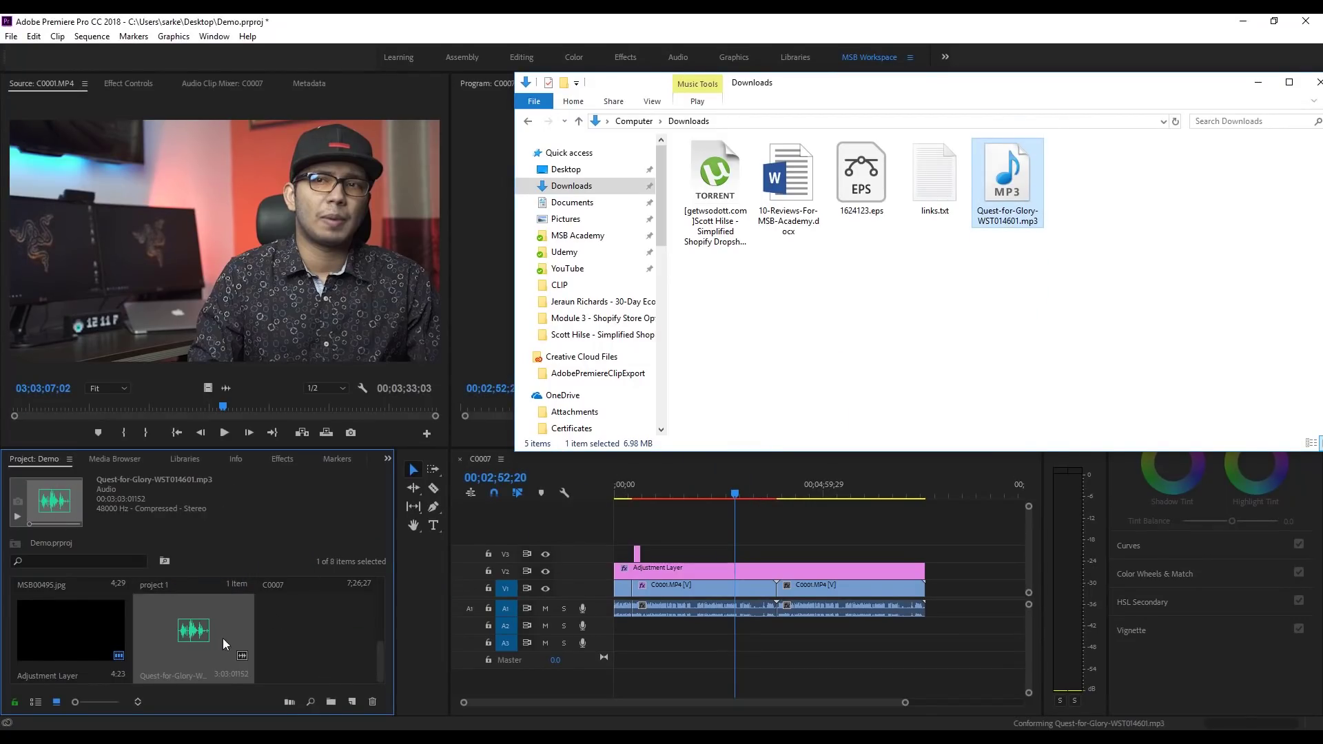
click(1318, 83)
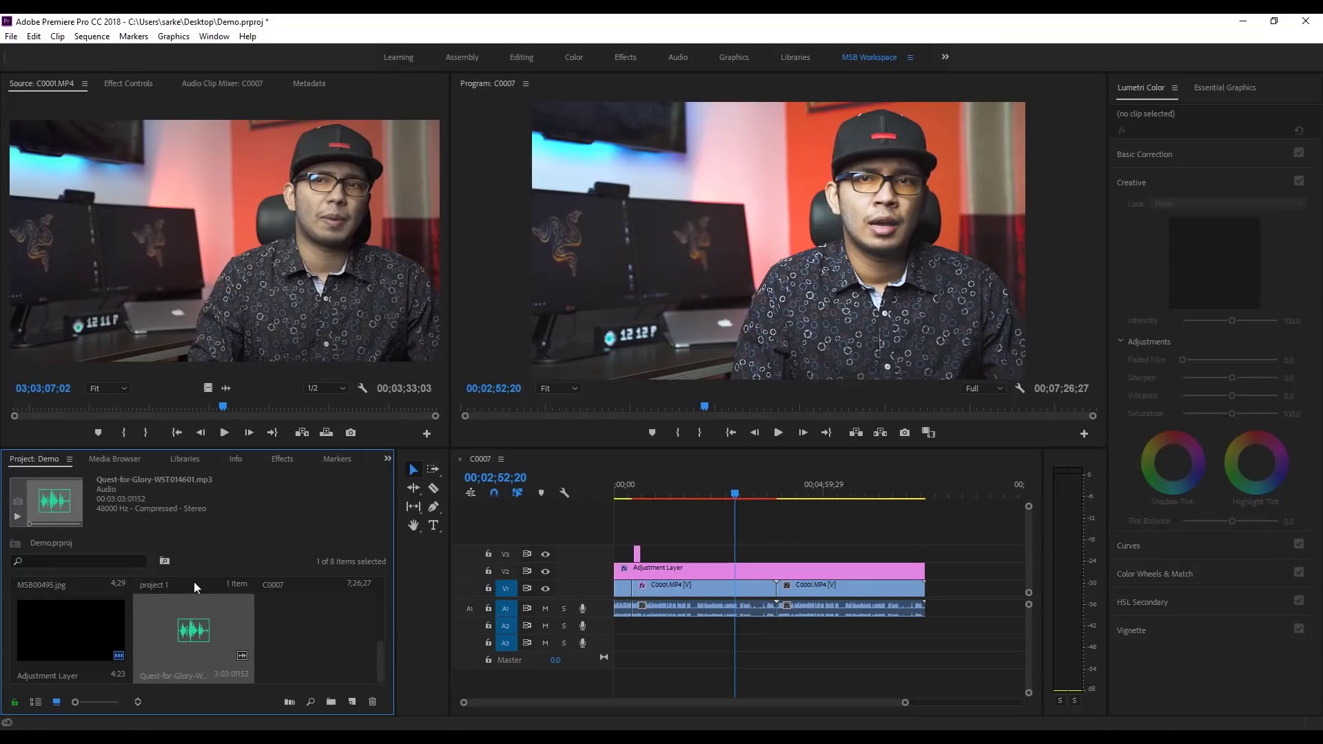
Step: Place Quest-for-Glory-WST014601.mp3 on A2 at the sequence start, preview it, and expand A2's waveform
drag(208, 621, 618, 629)
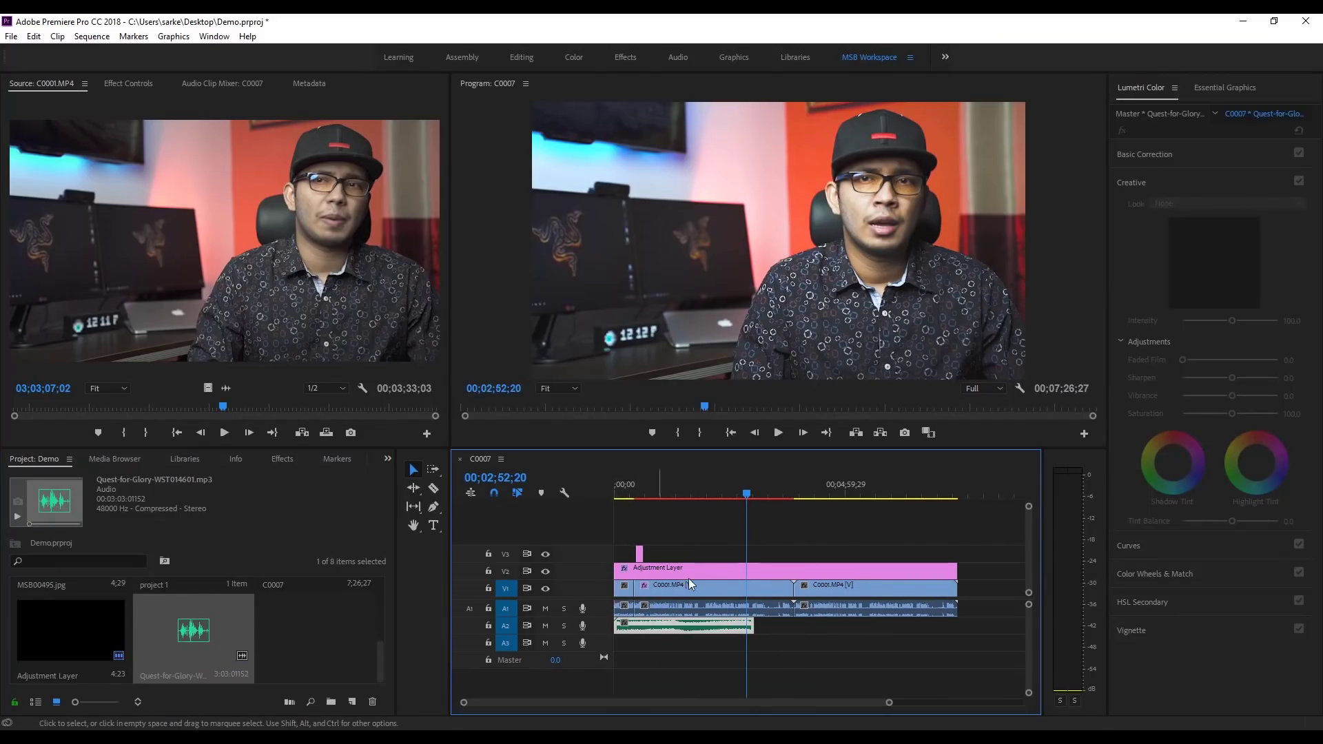
click(705, 488)
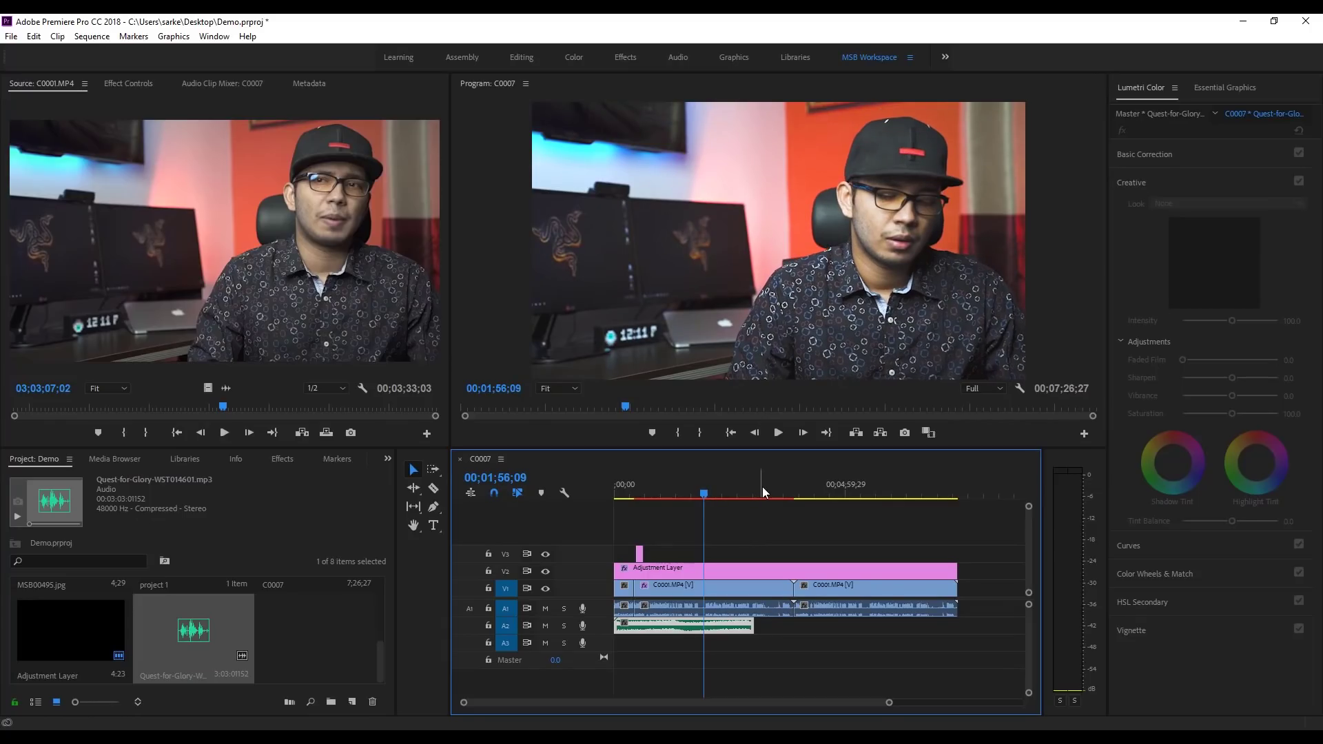
click(773, 435)
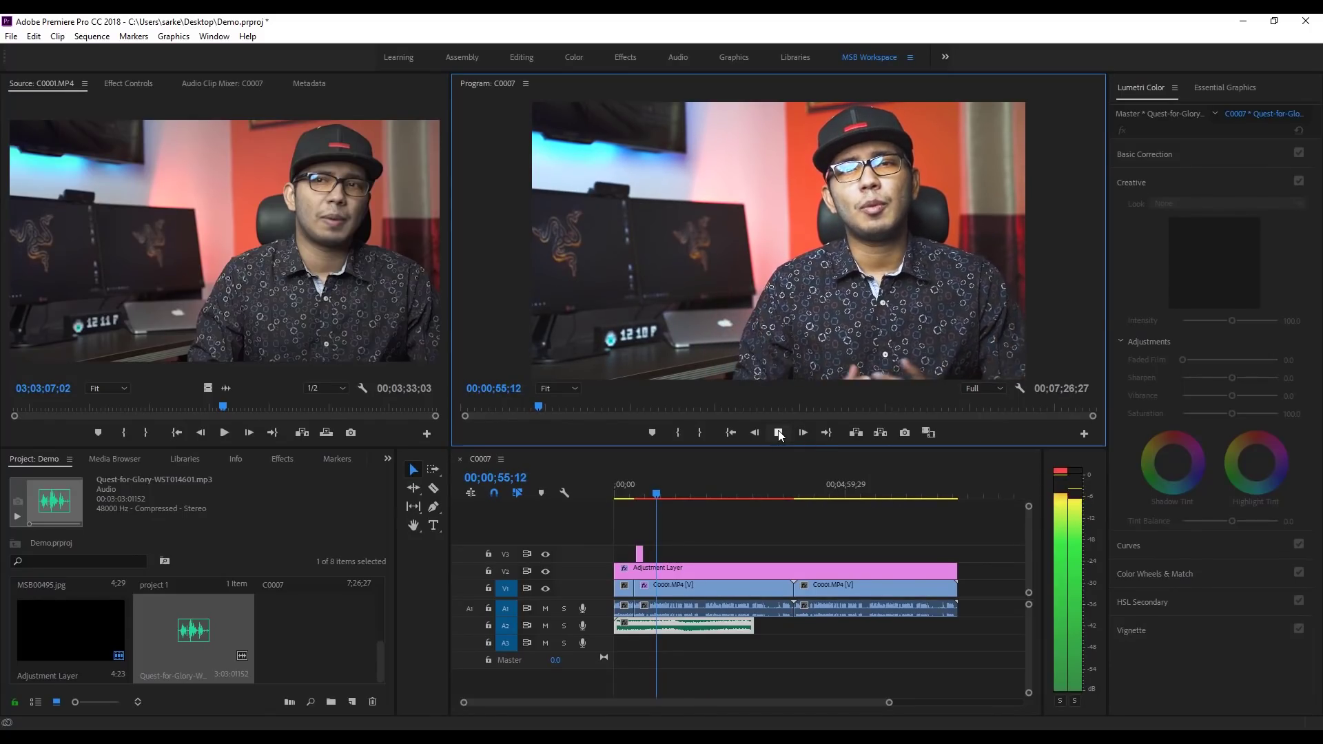
click(779, 432)
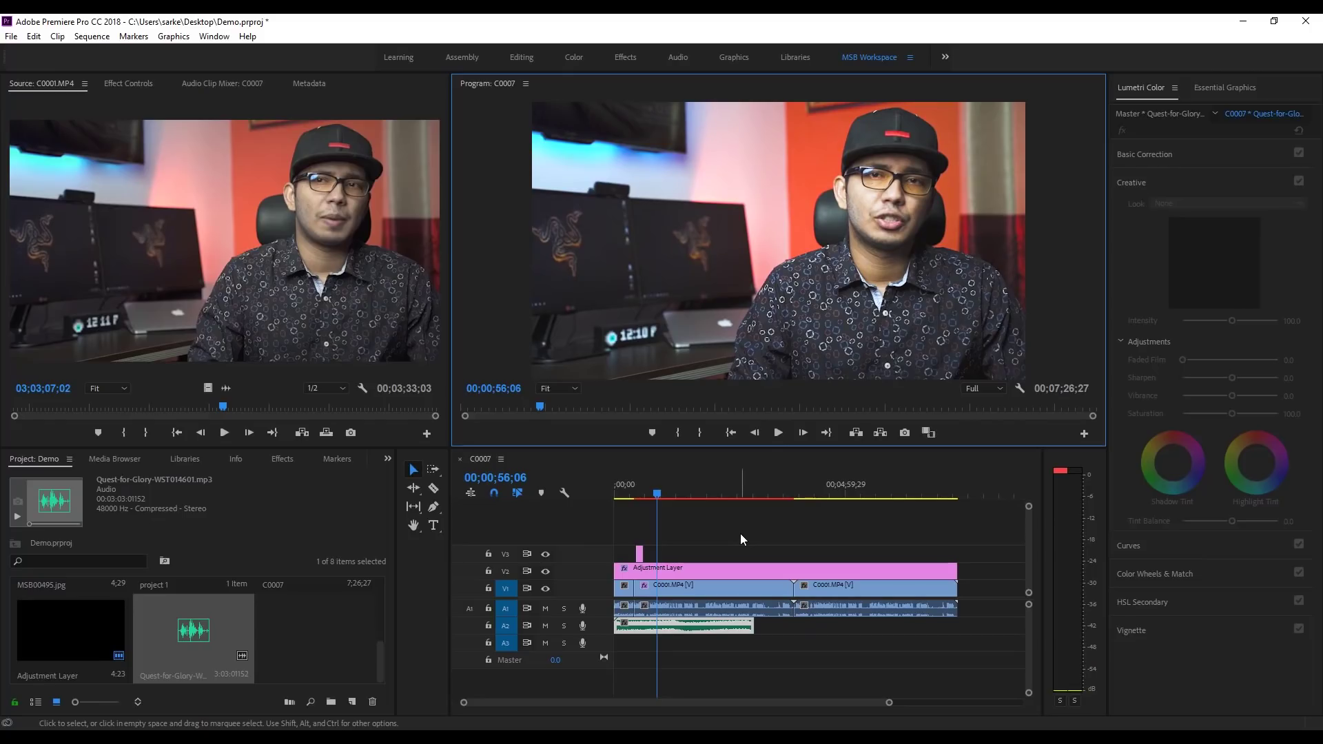
click(660, 625)
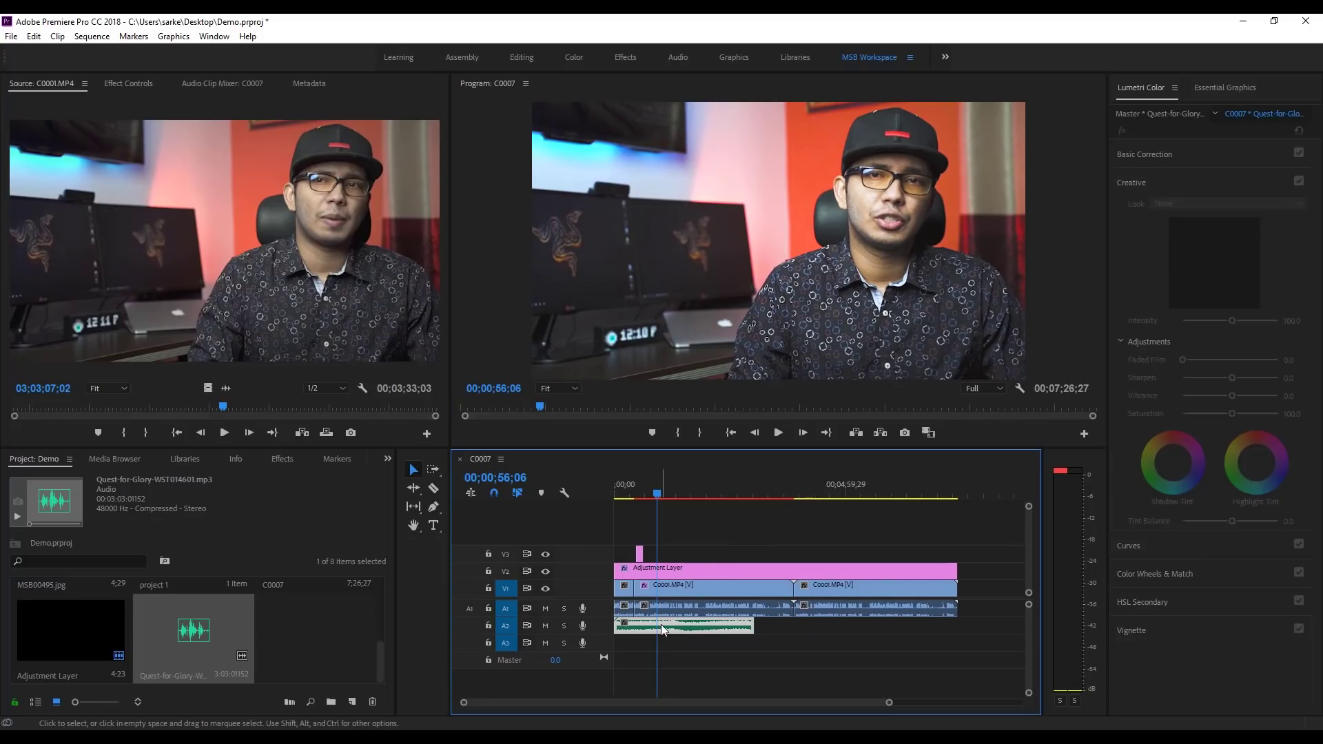
double_click(598, 626)
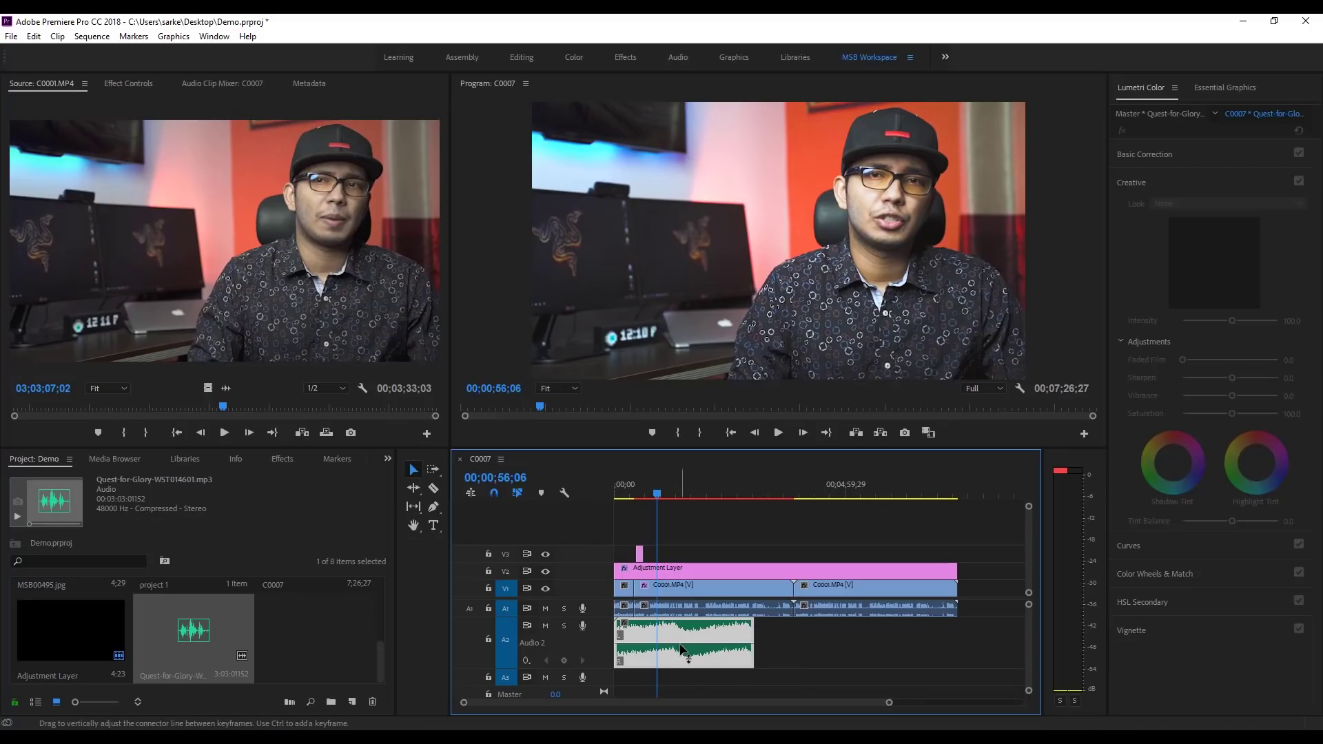
Step: Lower the A2 music clip's volume to -14.3 dB, check playback, and show its Effect Controls
mouse_move(683, 648)
mouse_down()
mouse_move(684, 627)
mouse_move(684, 660)
mouse_up()
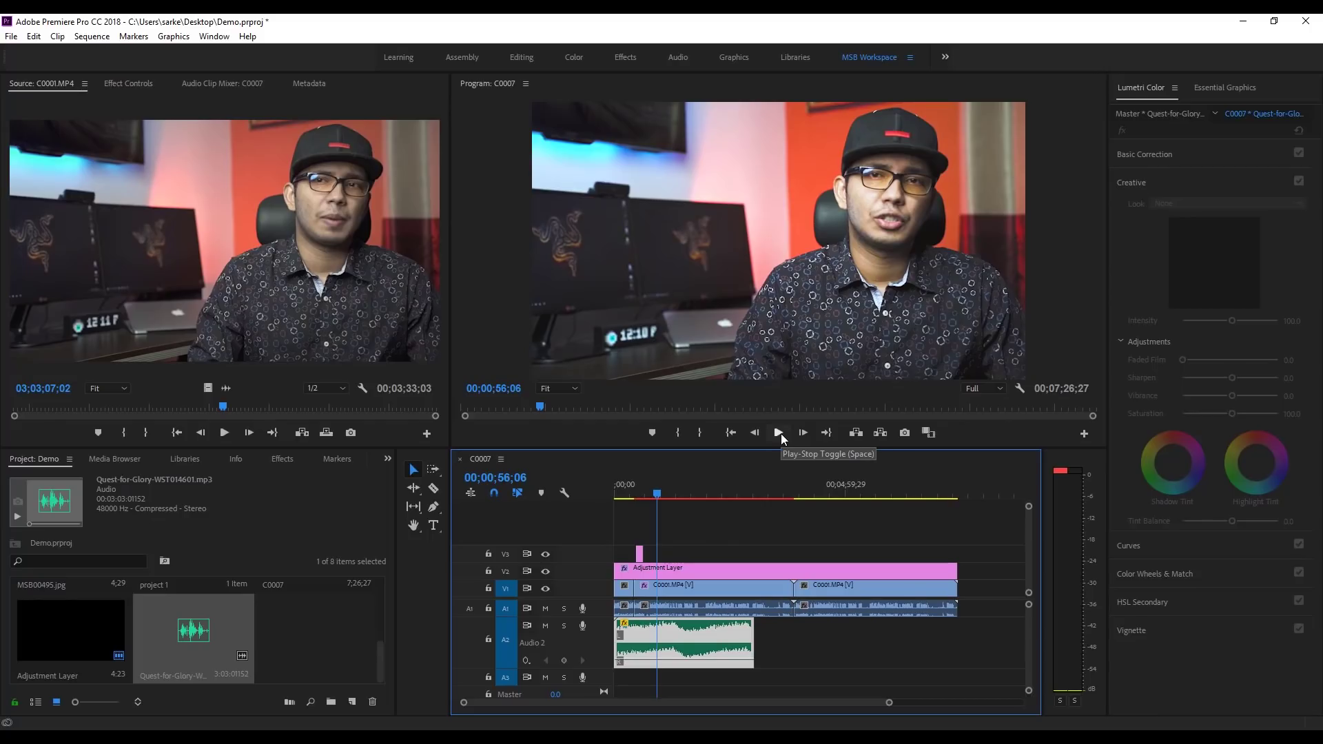
click(778, 433)
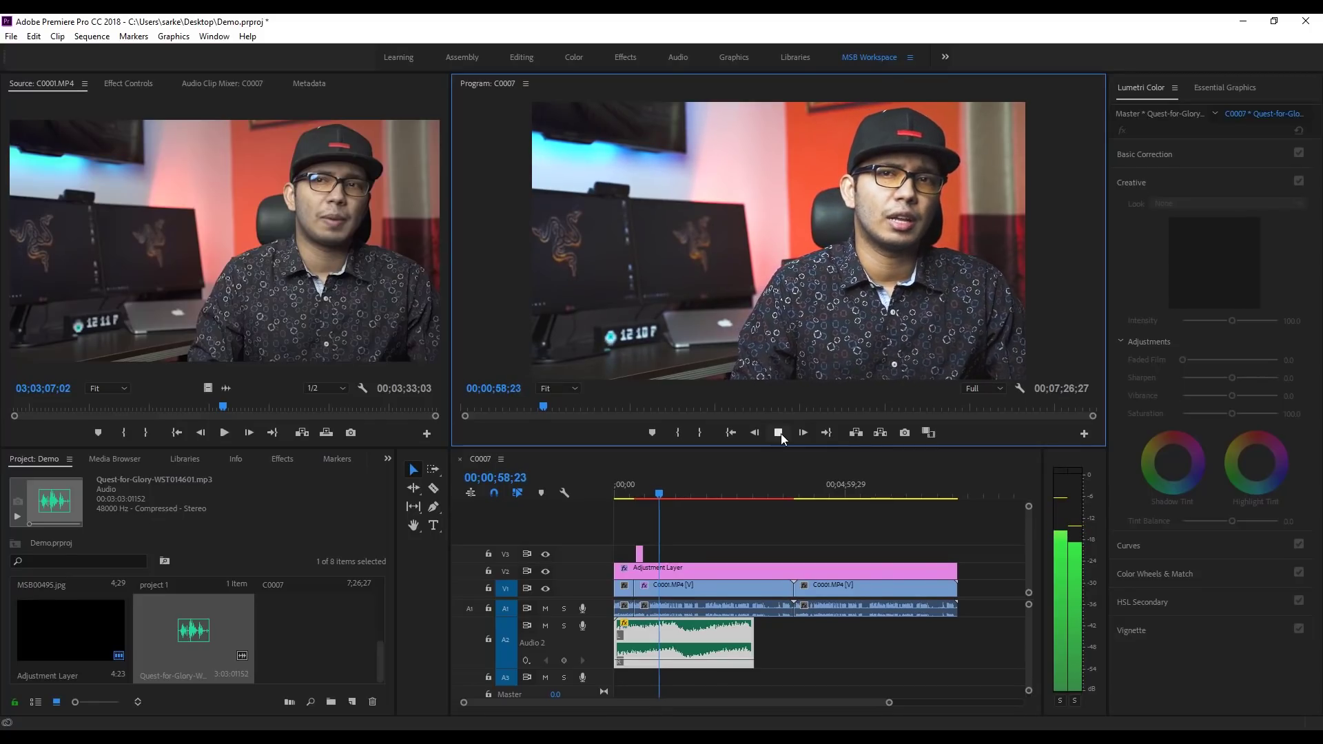
click(780, 433)
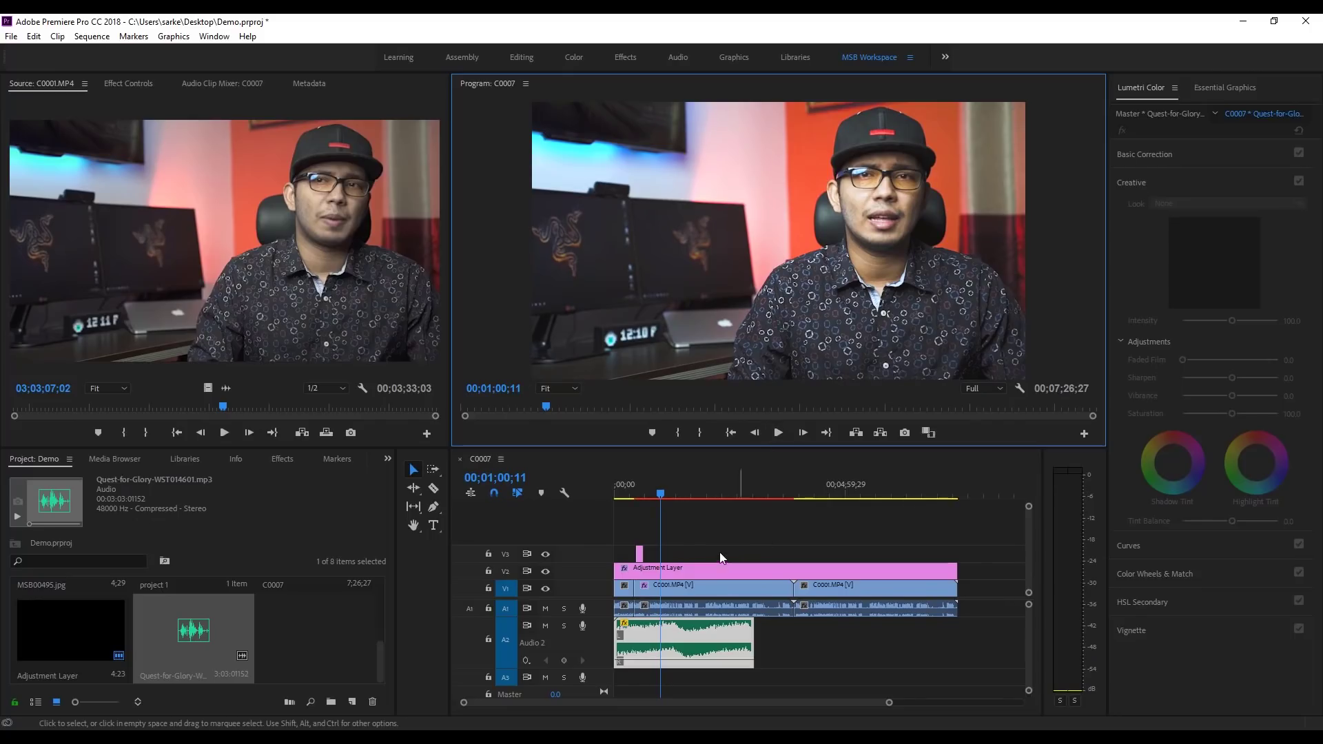
click(680, 639)
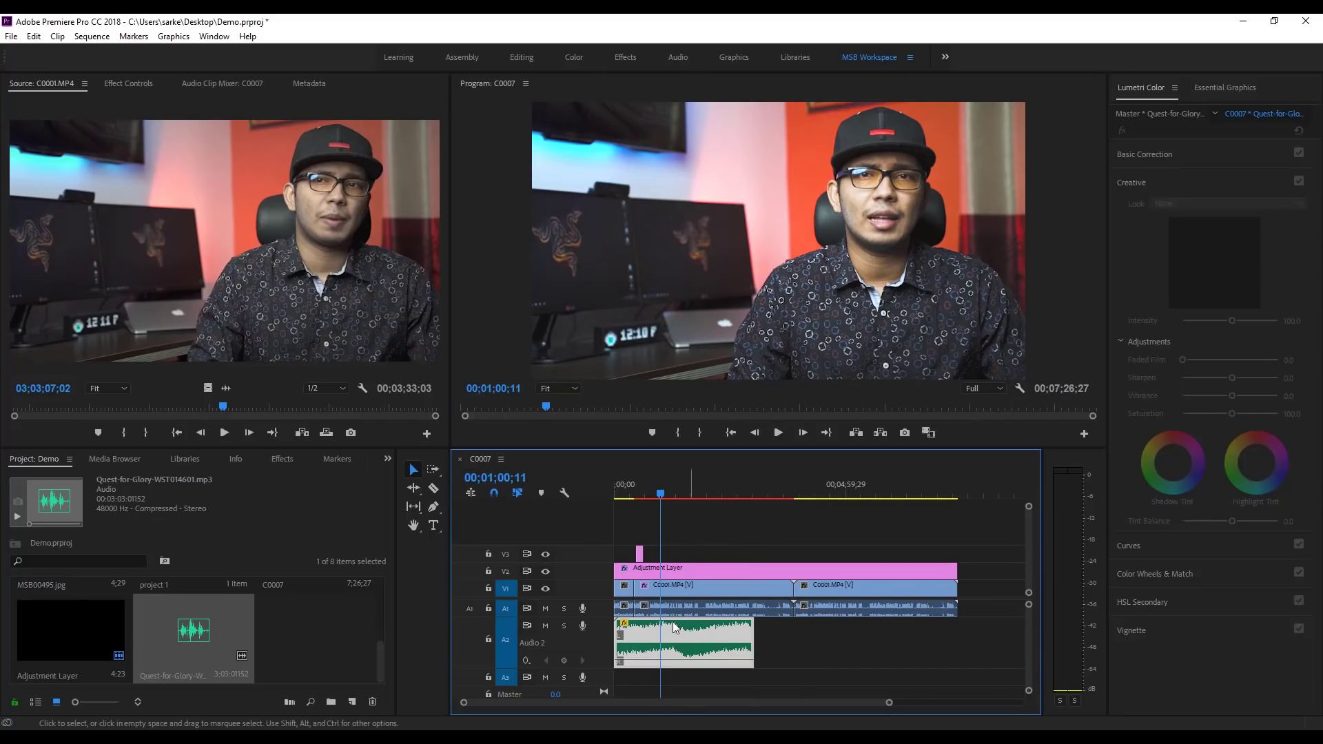
click(141, 85)
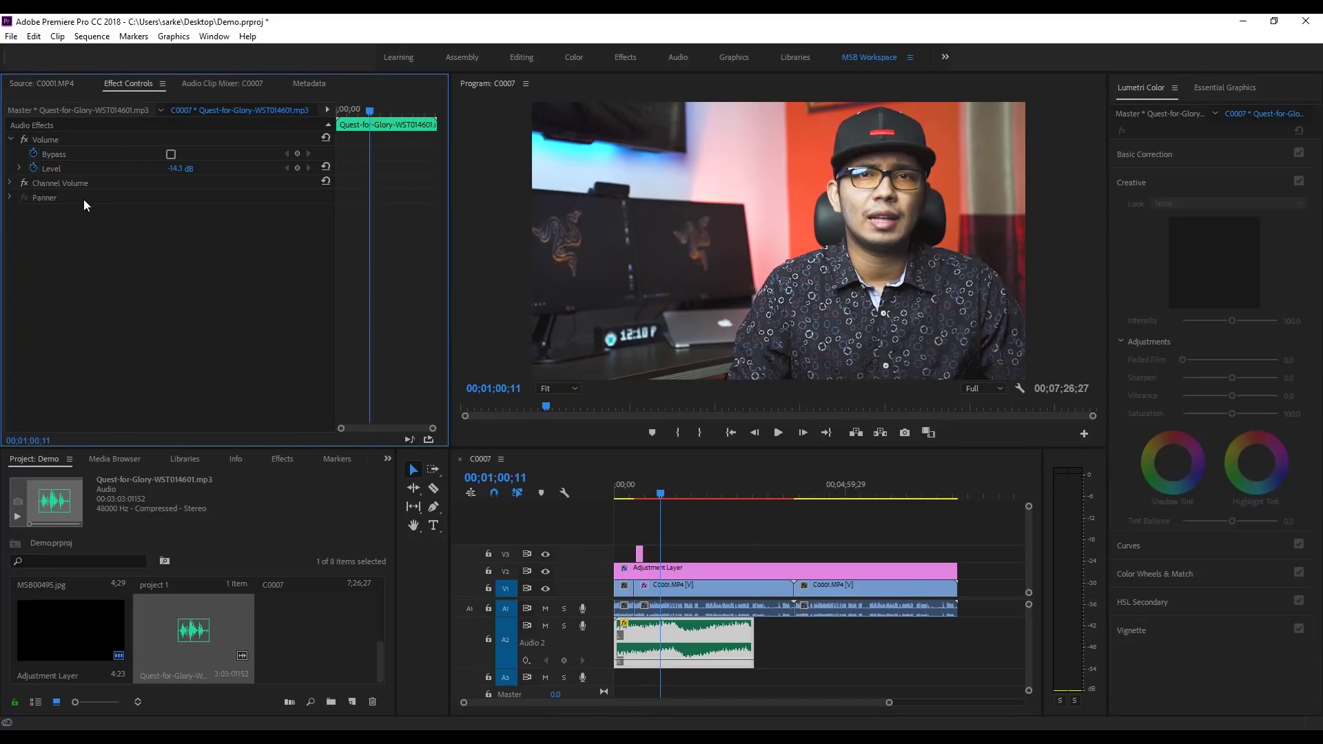
Step: Set the Quest-for-Glory music Level to -20 dB and delete its volume keyframes
click(200, 174)
text(-20)
key(Return)
click(34, 171)
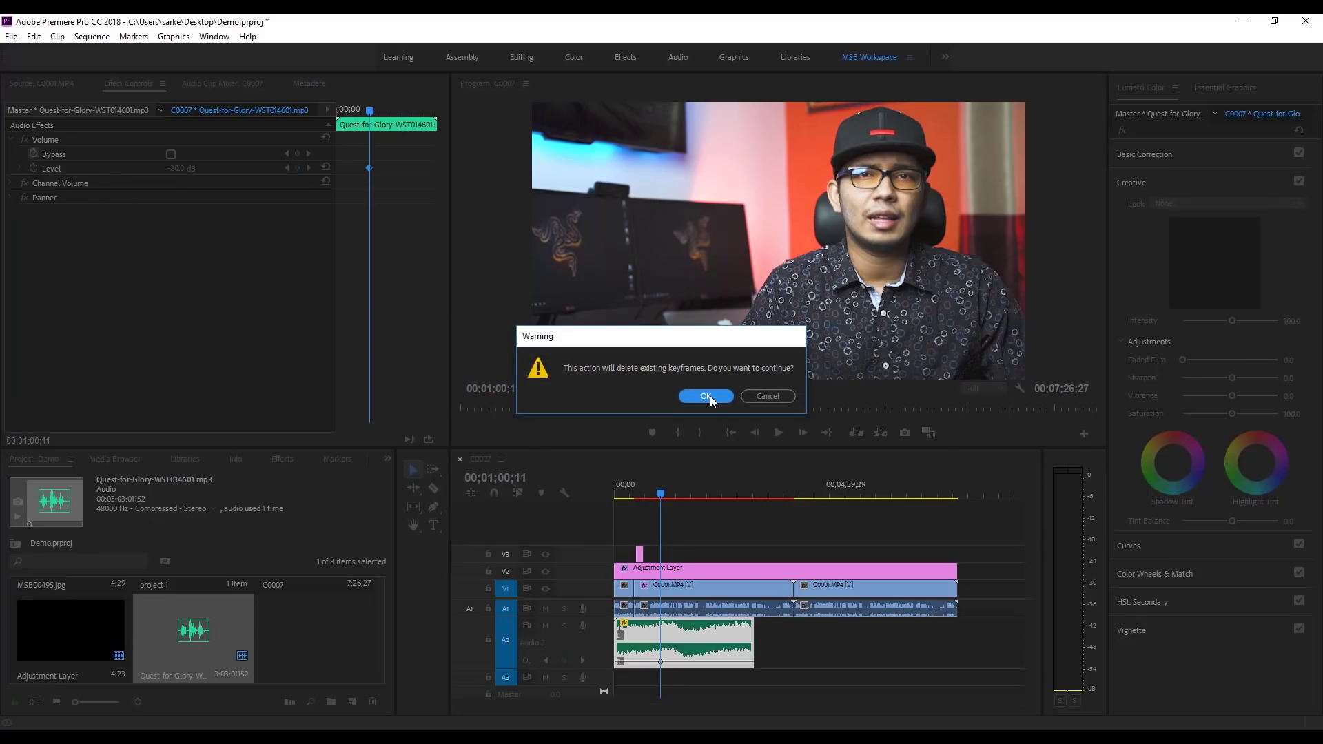
click(707, 396)
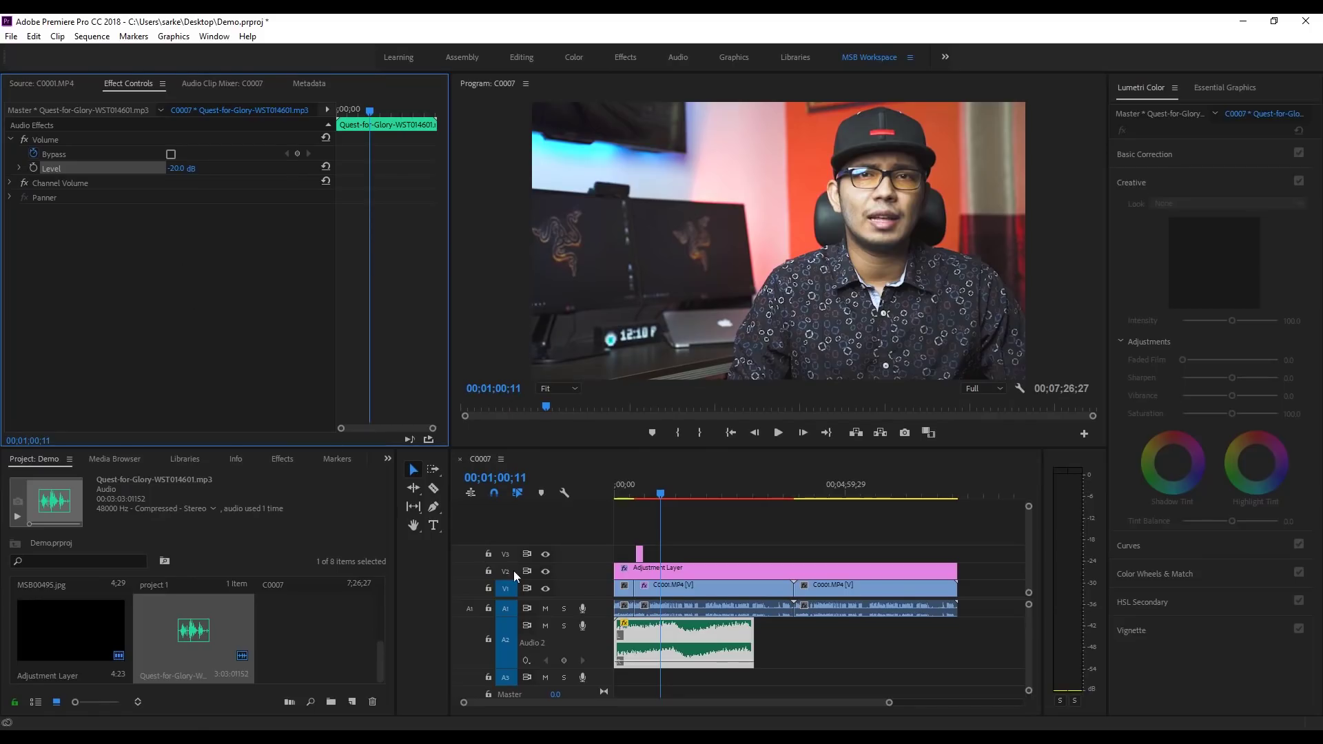
click(674, 640)
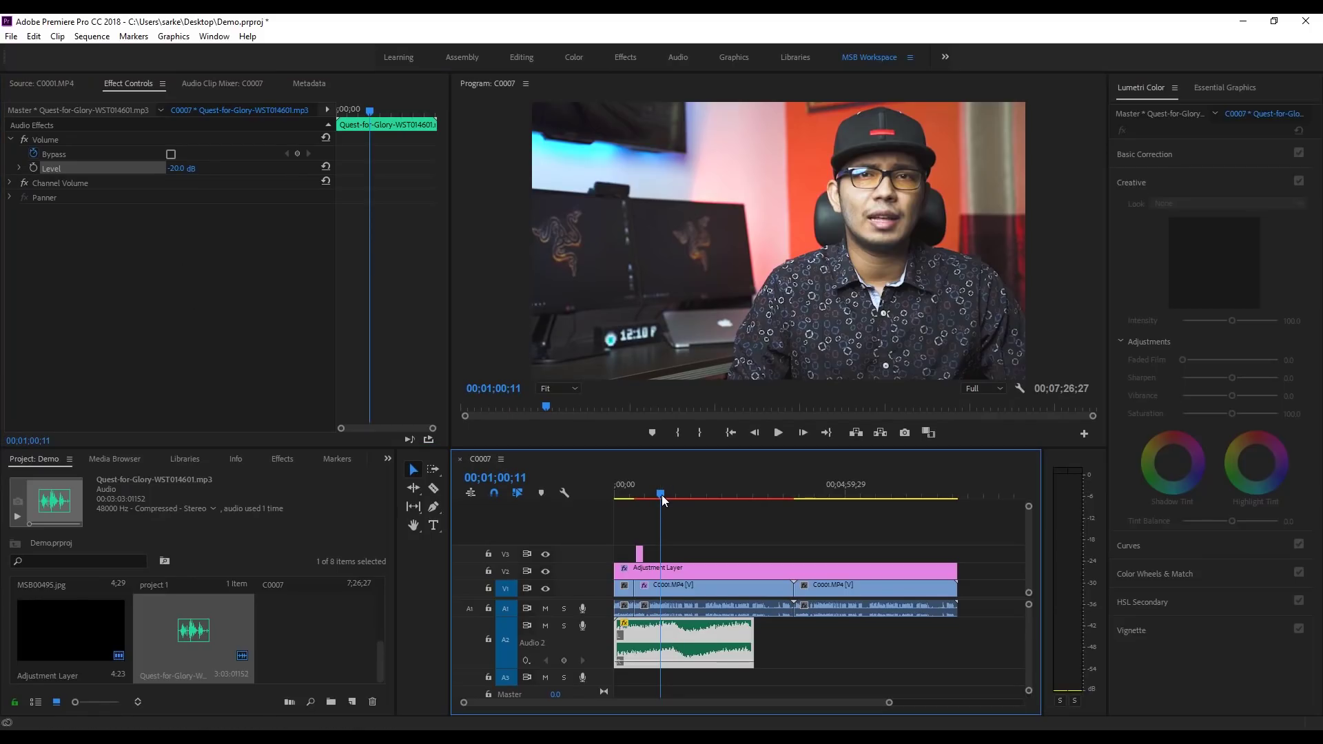
drag(661, 495, 631, 494)
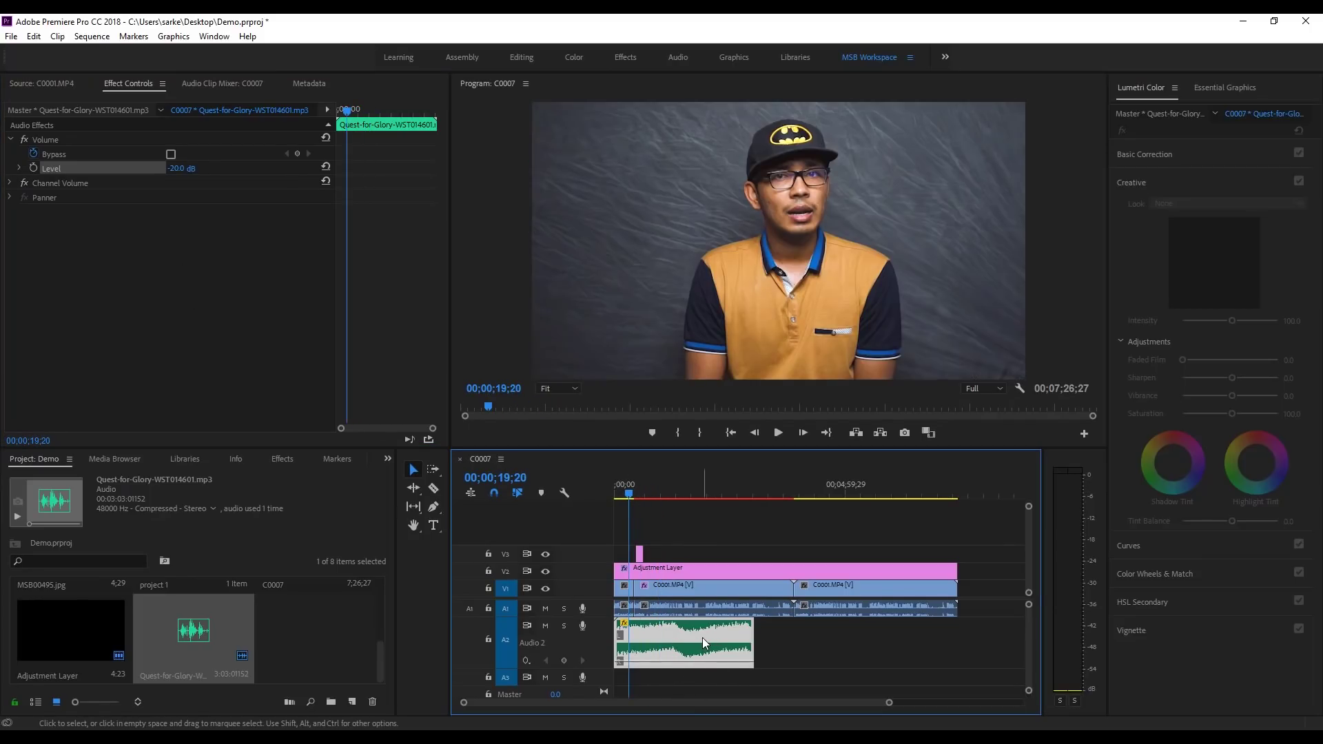
drag(632, 497, 680, 499)
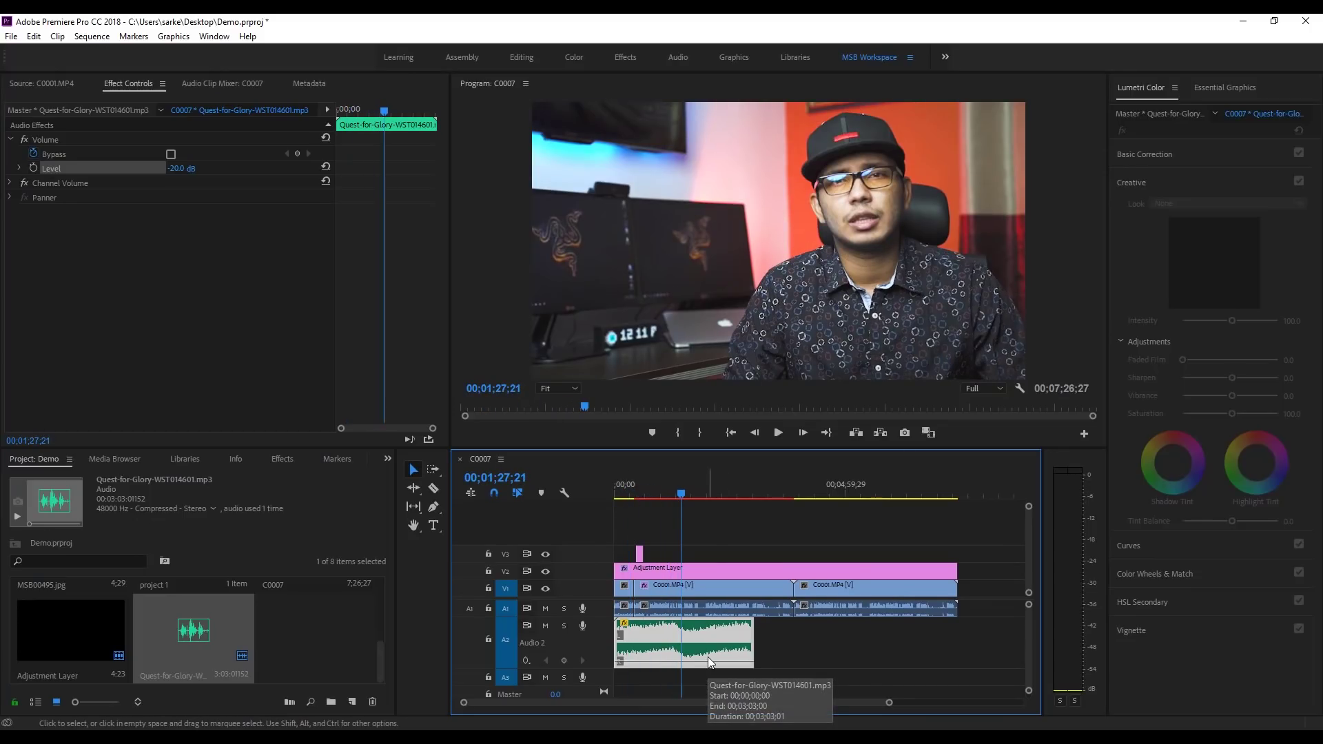
click(777, 434)
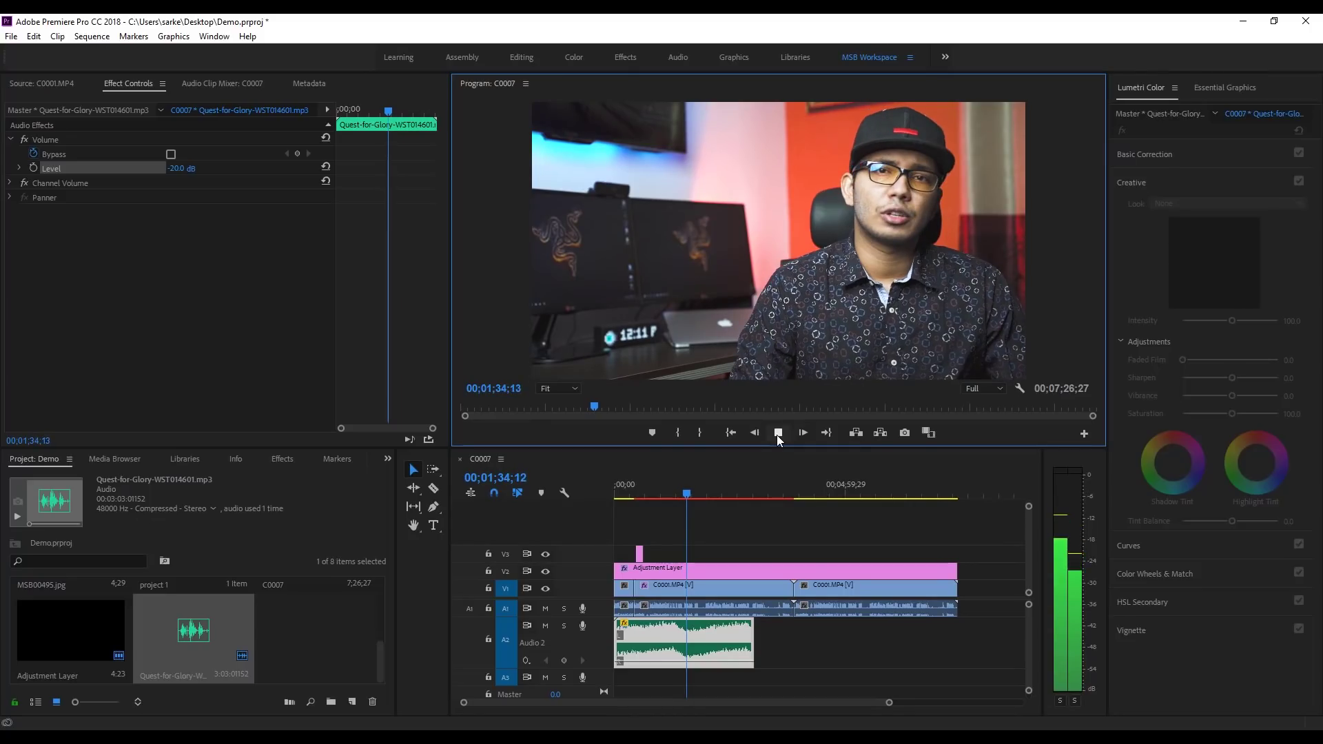
click(777, 434)
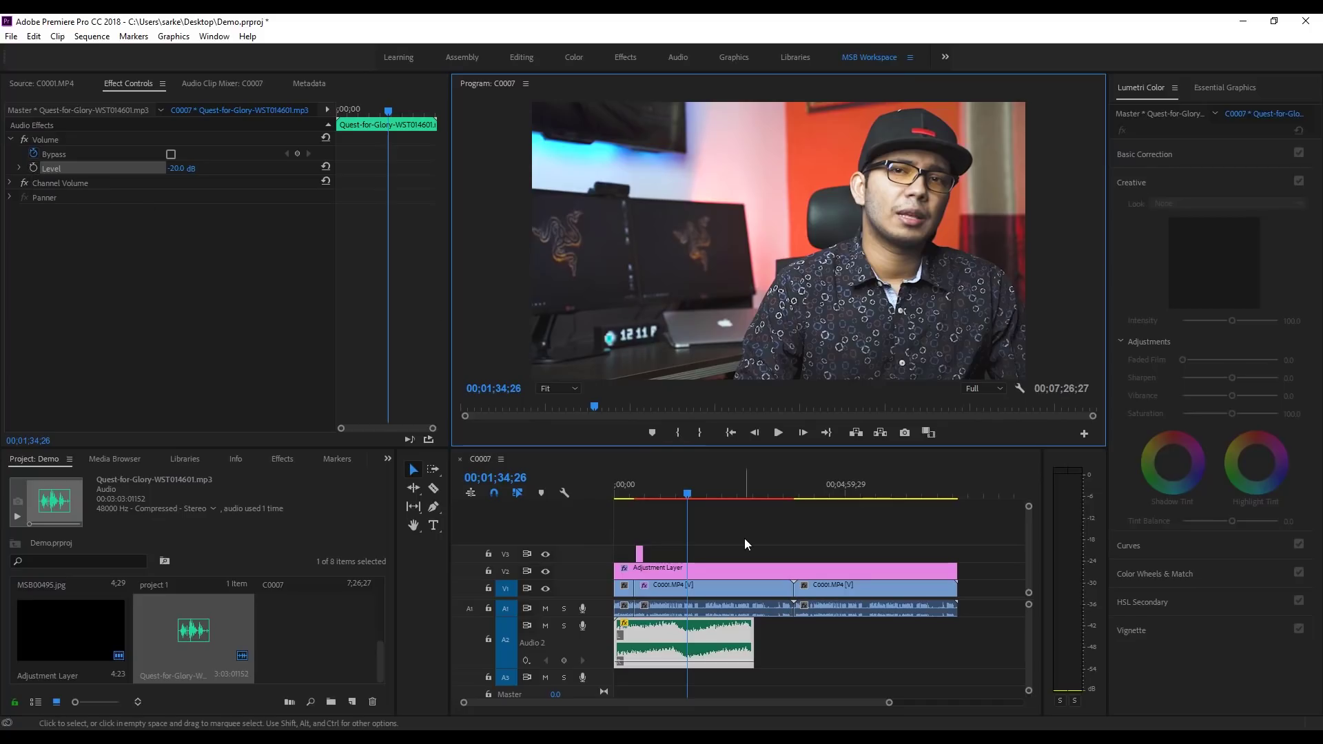
Step: Set a first music volume Level keyframe at 00;00;55;03 with -20.0 dB
drag(683, 497, 658, 498)
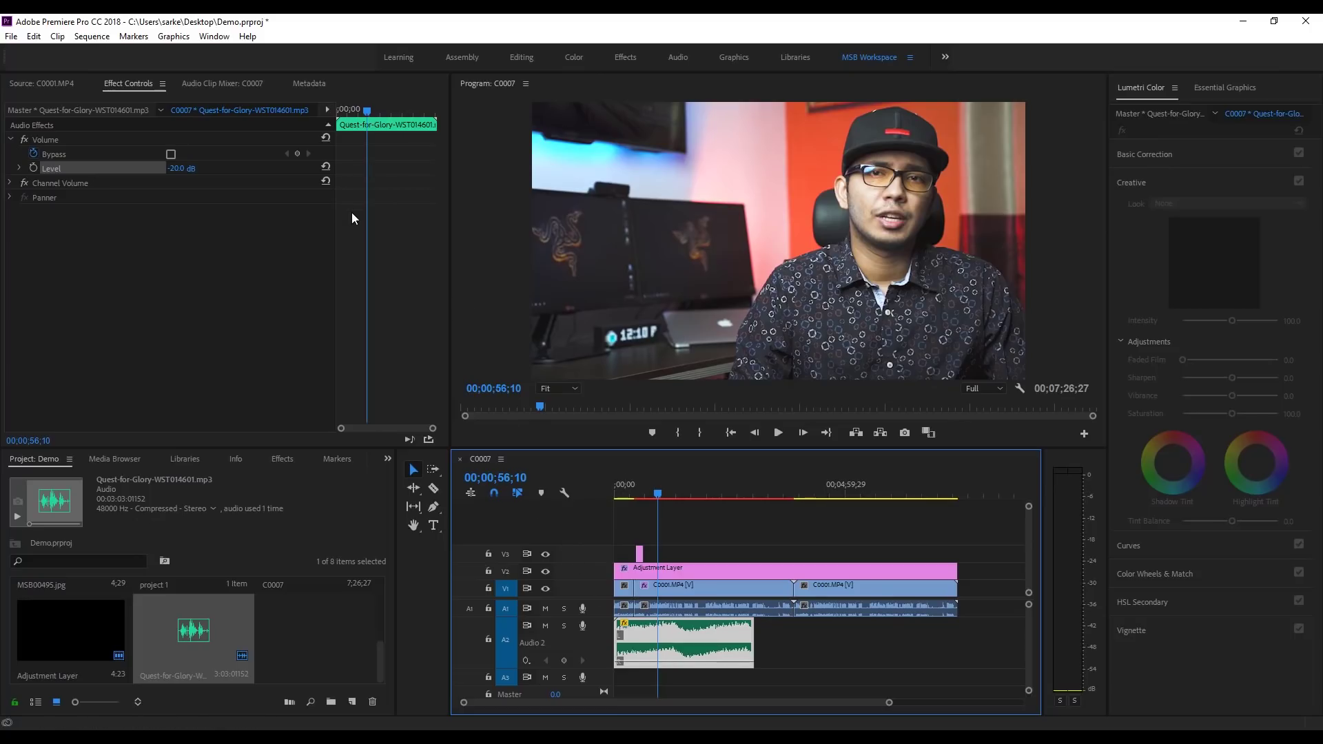
drag(366, 108, 368, 110)
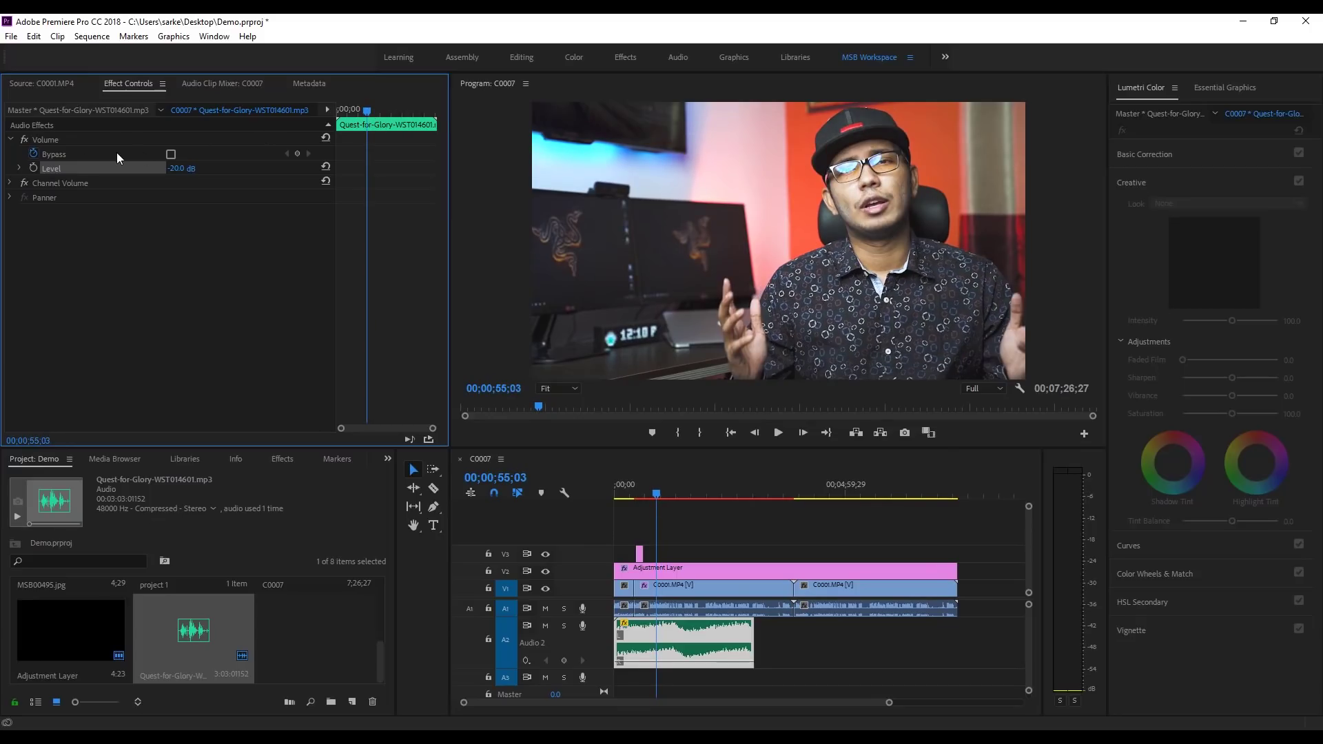
click(33, 168)
Step: At about 00;01;50, add a music Level keyframe at 0.0 dB
drag(368, 106, 396, 111)
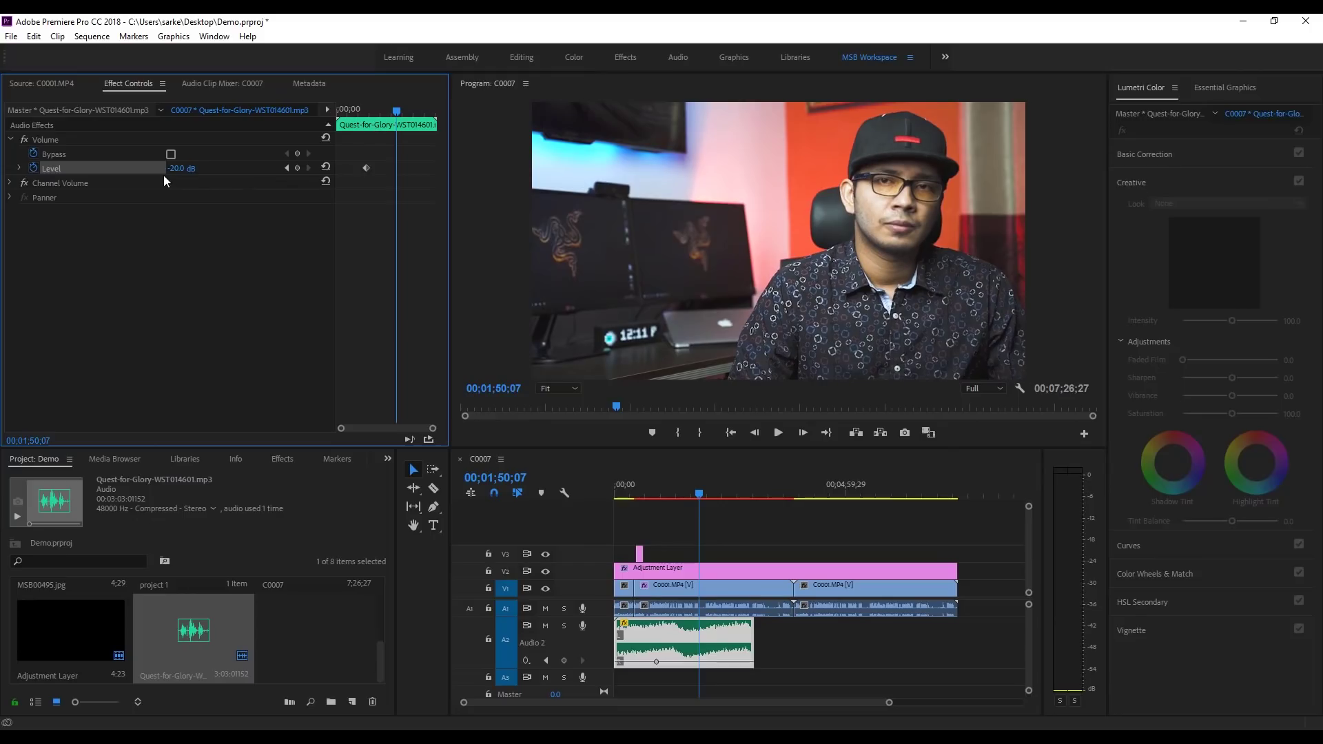
drag(175, 170, 192, 170)
drag(192, 171, 165, 167)
click(168, 168)
text(0)
key(Return)
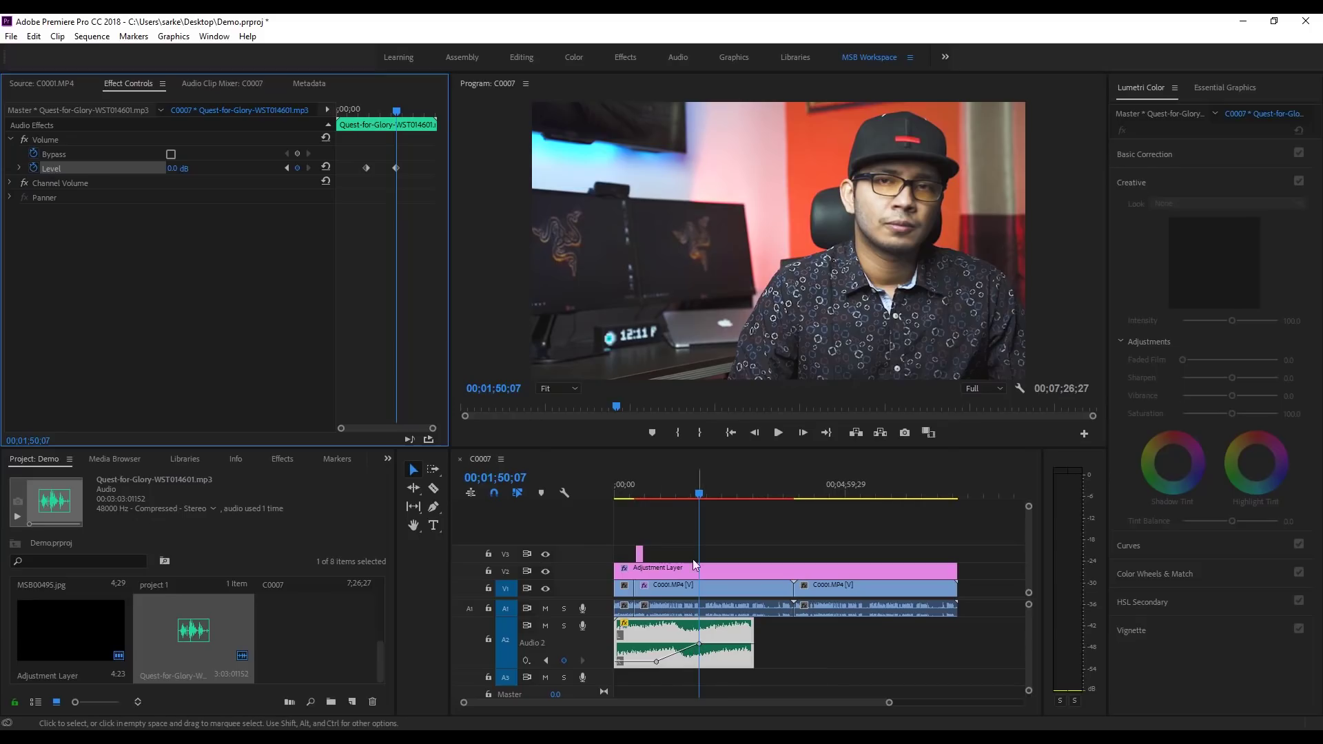
Step: At about 00;02;34, add a music Level keyframe dipping back to -20 dB
drag(399, 112, 420, 118)
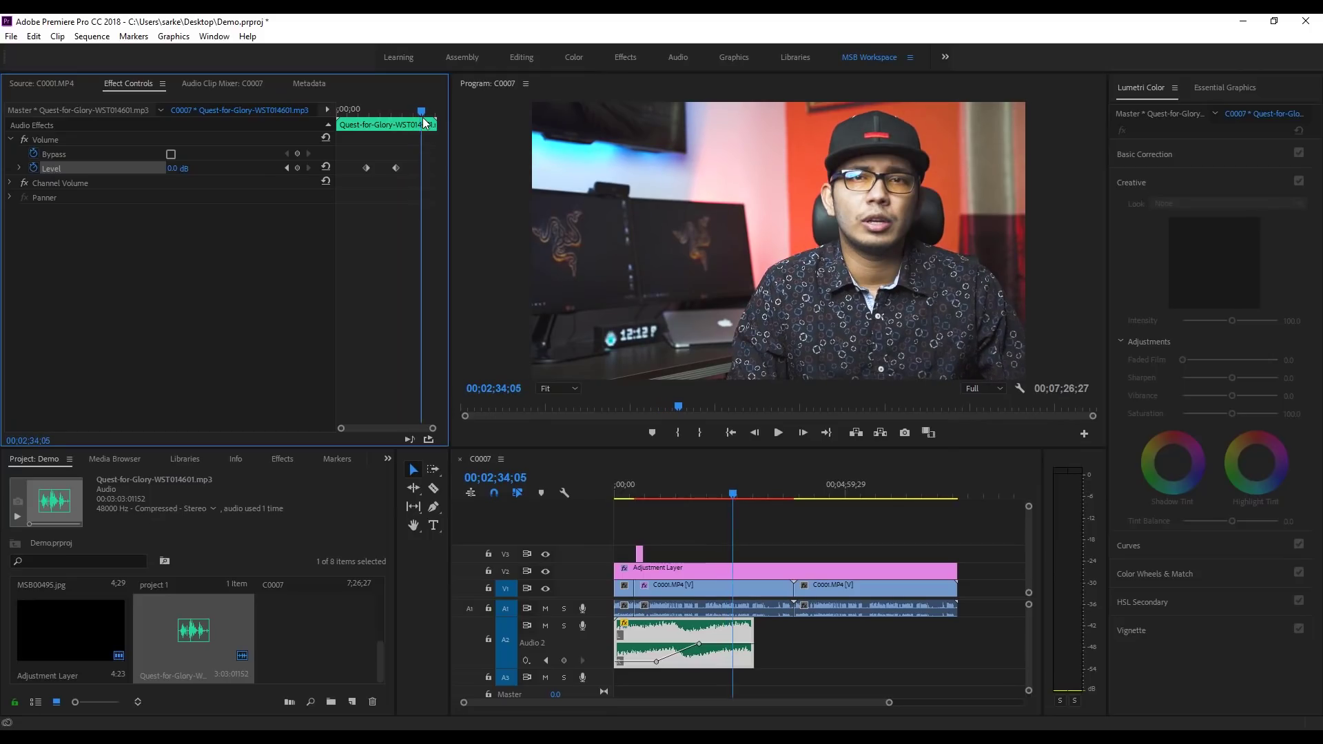
click(190, 171)
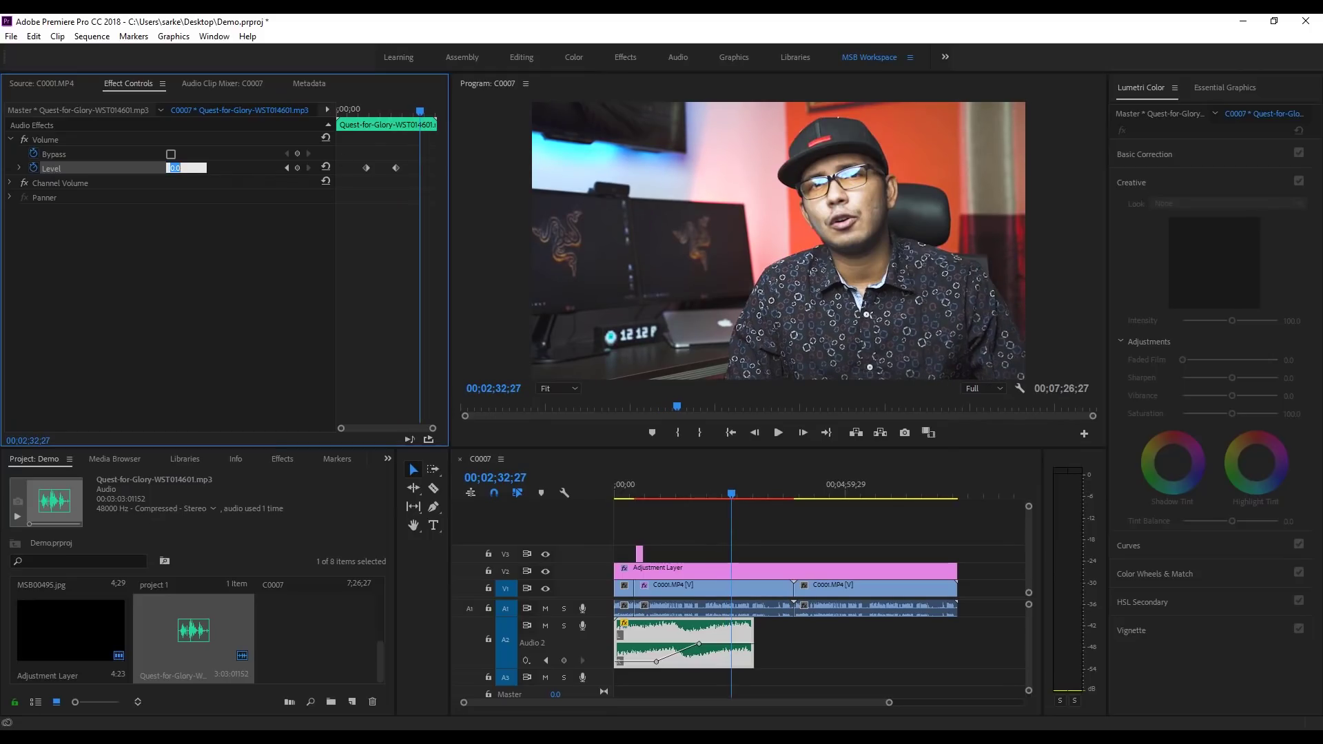
text(-20)
key(Return)
Step: Scrub back through the sequence to review the music volume rise and fall
drag(734, 493, 644, 511)
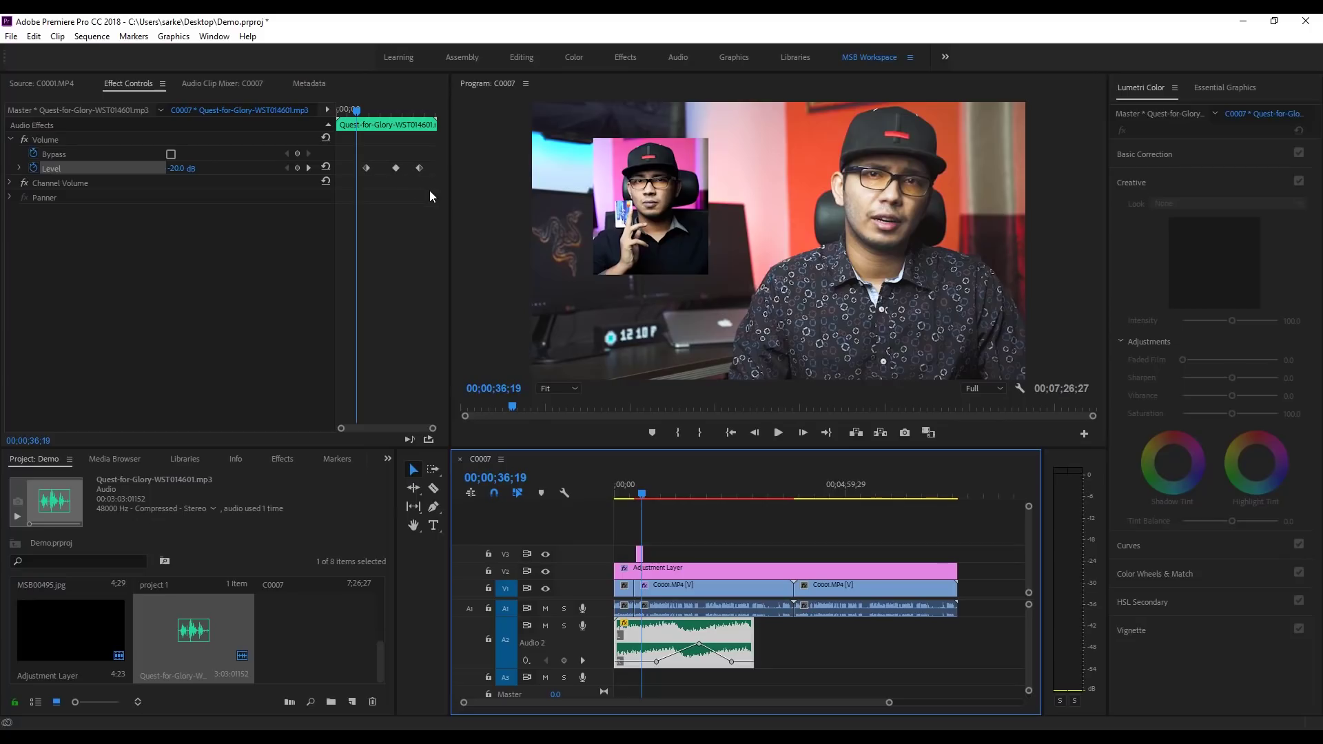
click(651, 496)
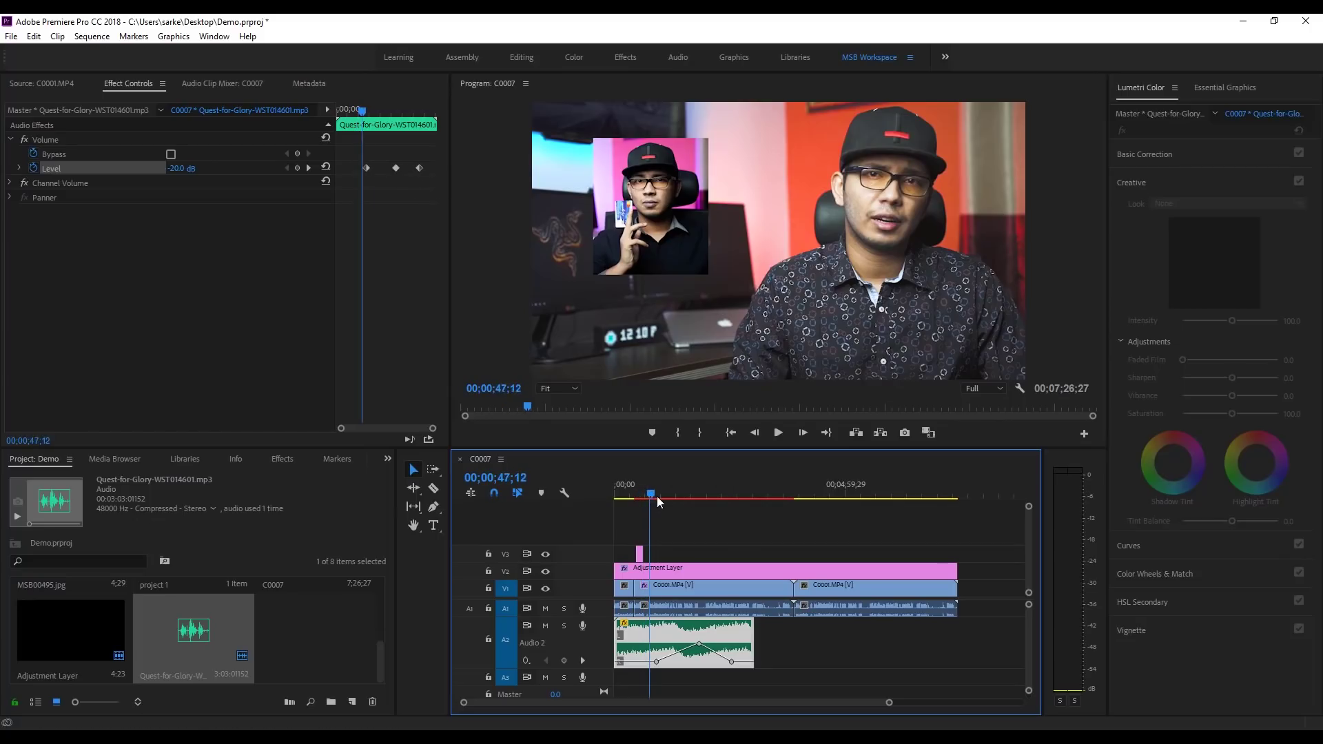
click(677, 496)
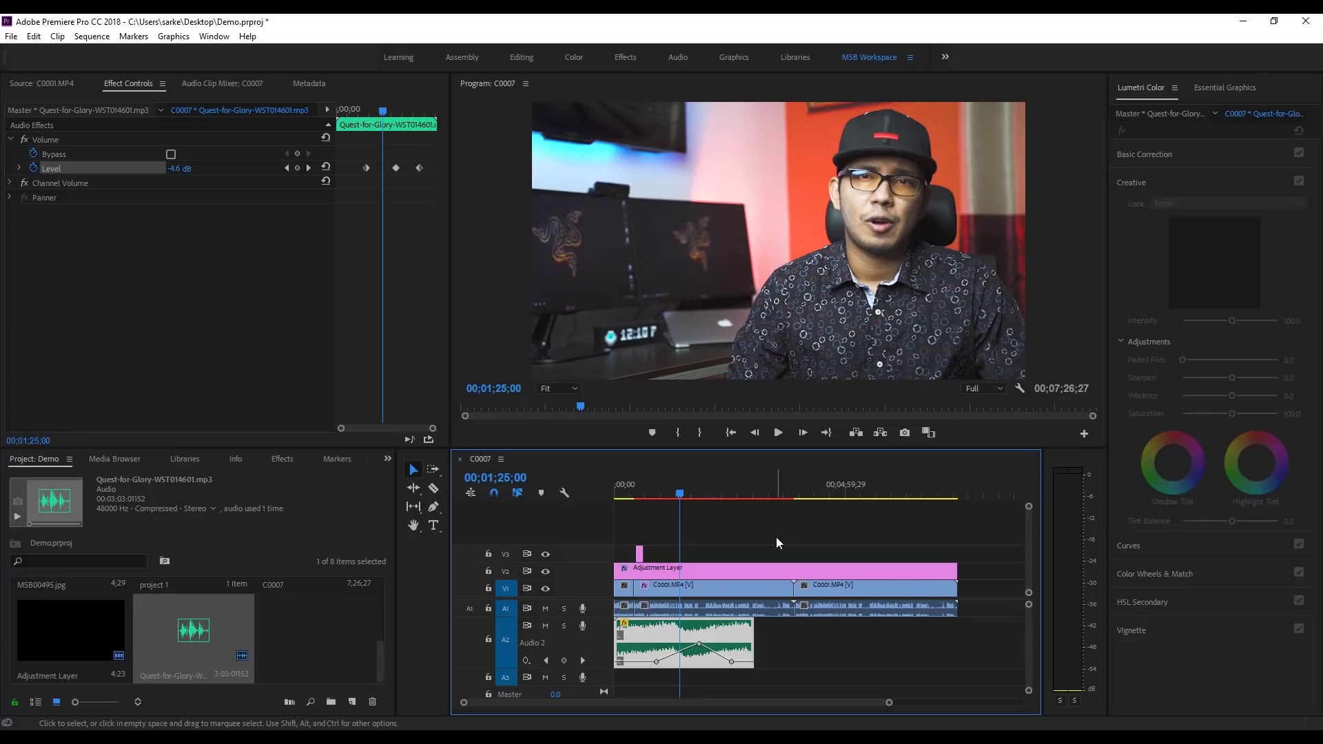
Step: Select the inset image MSB00495.jpg on V3 and move to its start
drag(889, 703, 804, 709)
click(657, 491)
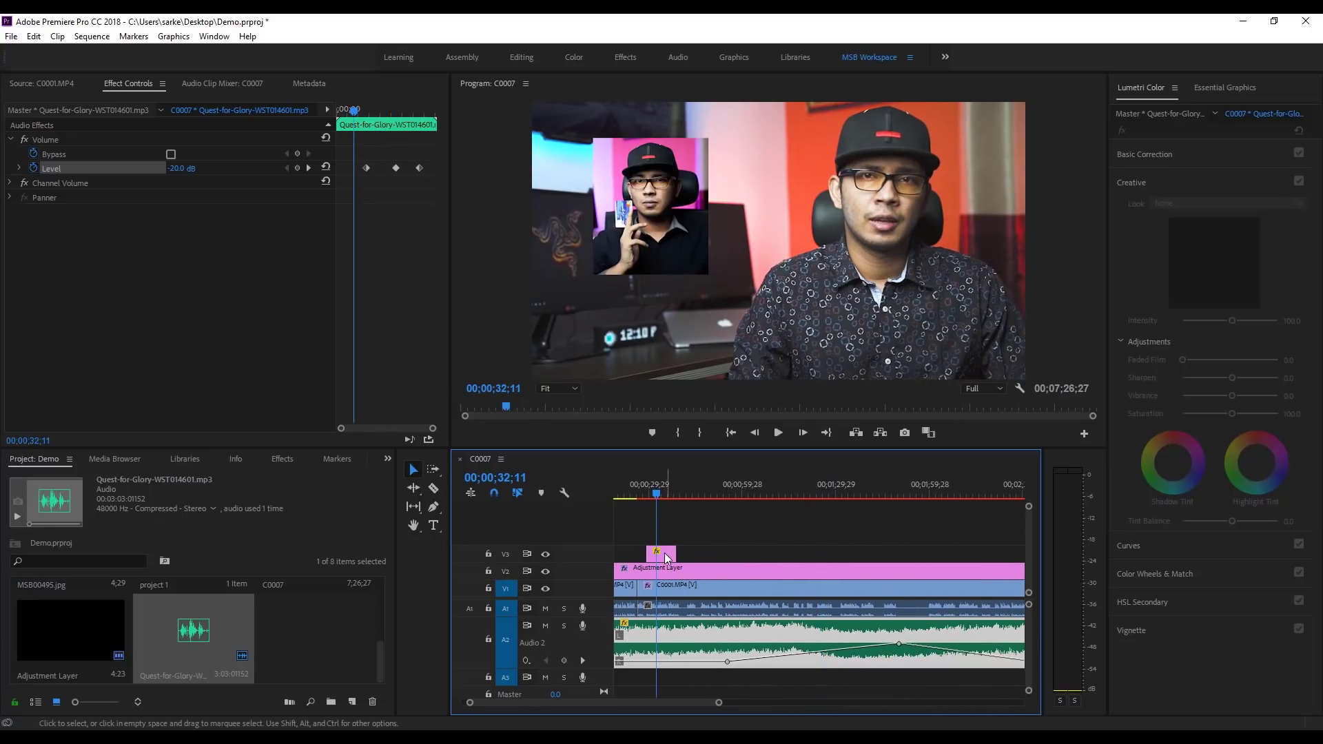
click(664, 557)
click(653, 491)
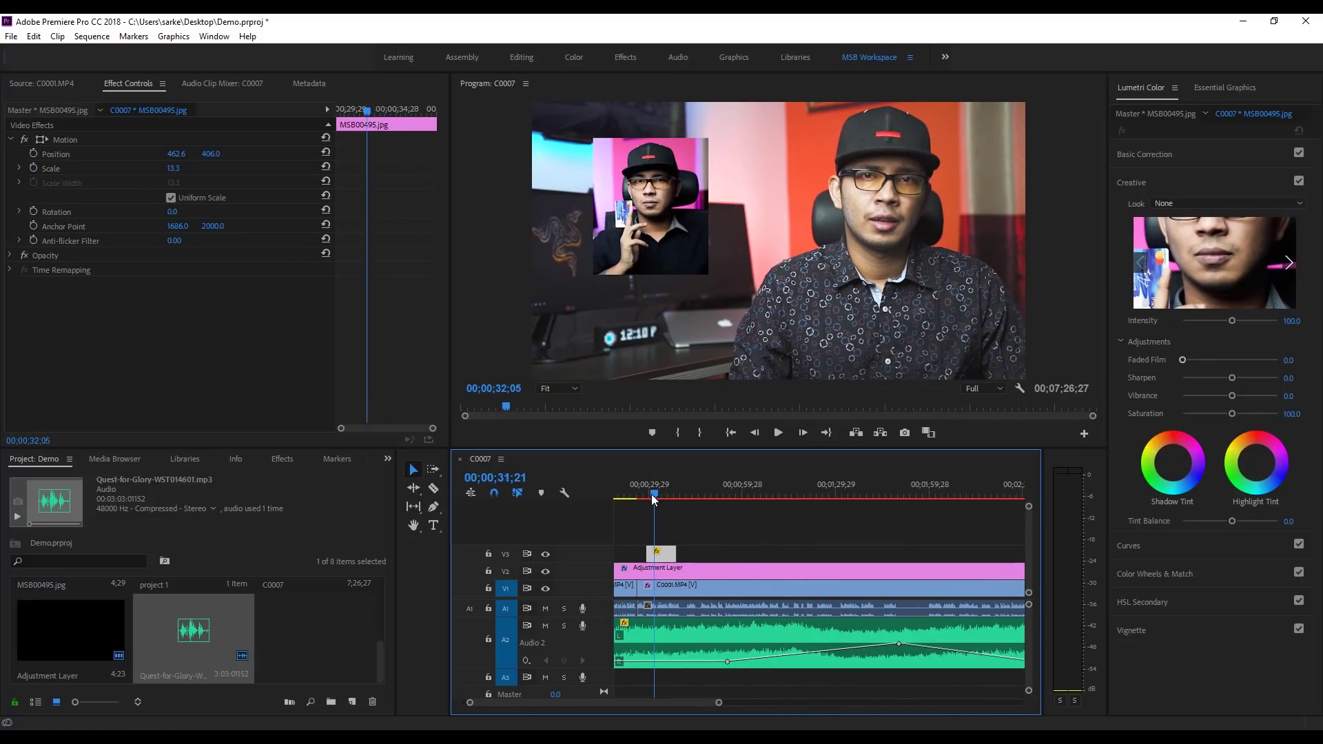
drag(359, 110, 313, 113)
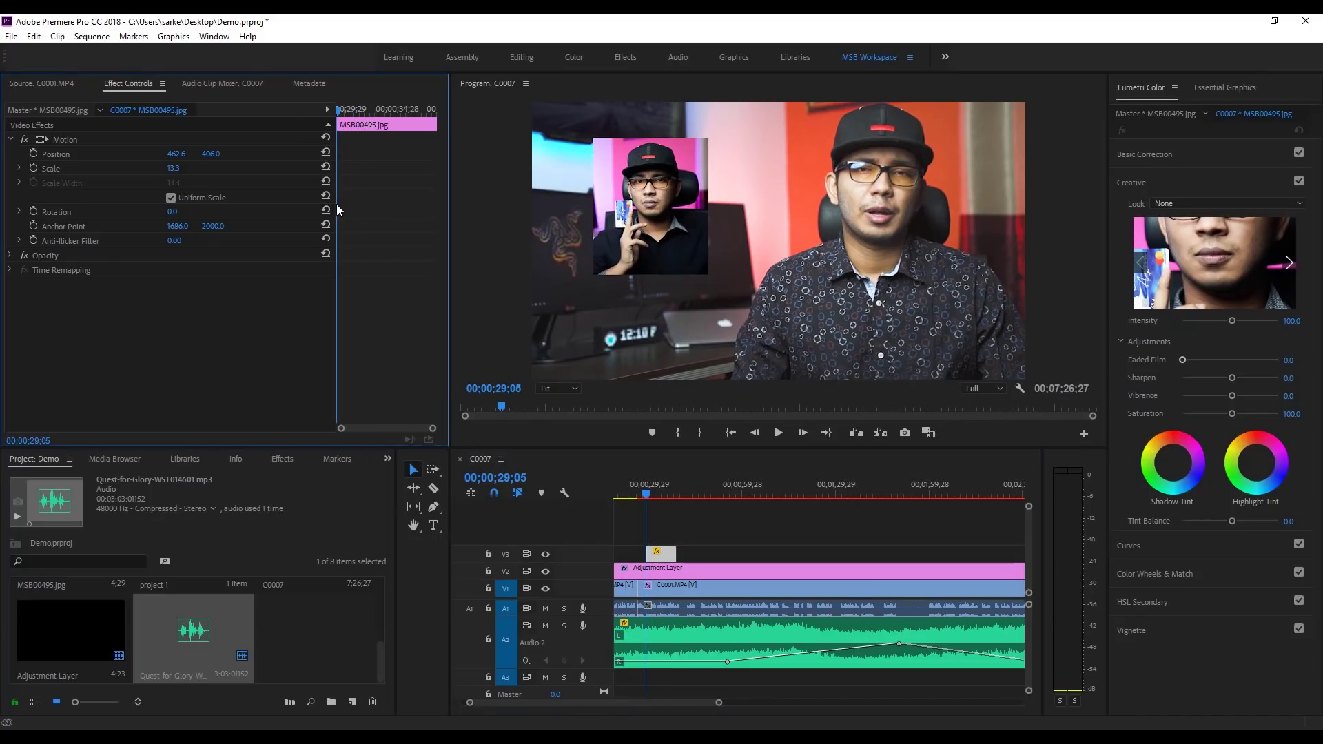
click(643, 221)
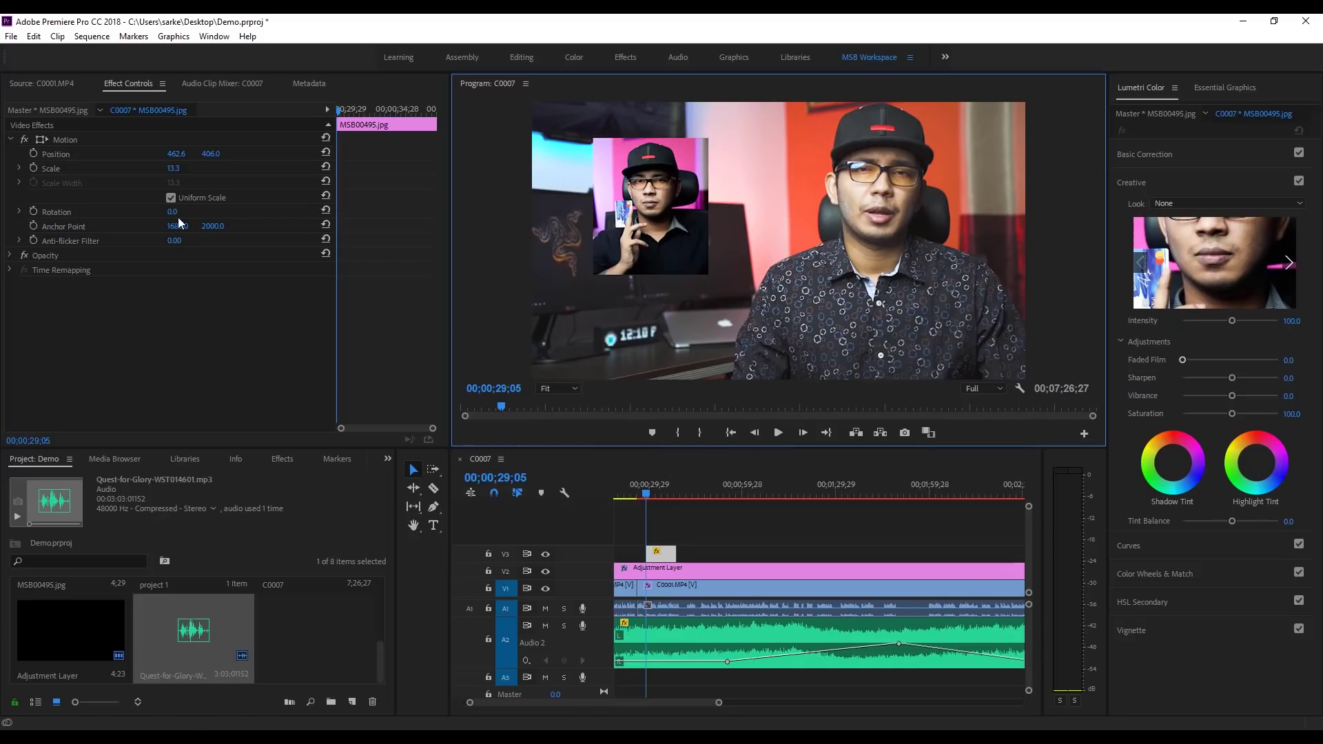
Step: Keyframe the inset's Position from X -253.4 off-screen to X 451.6 at 00;00;31;28
click(34, 154)
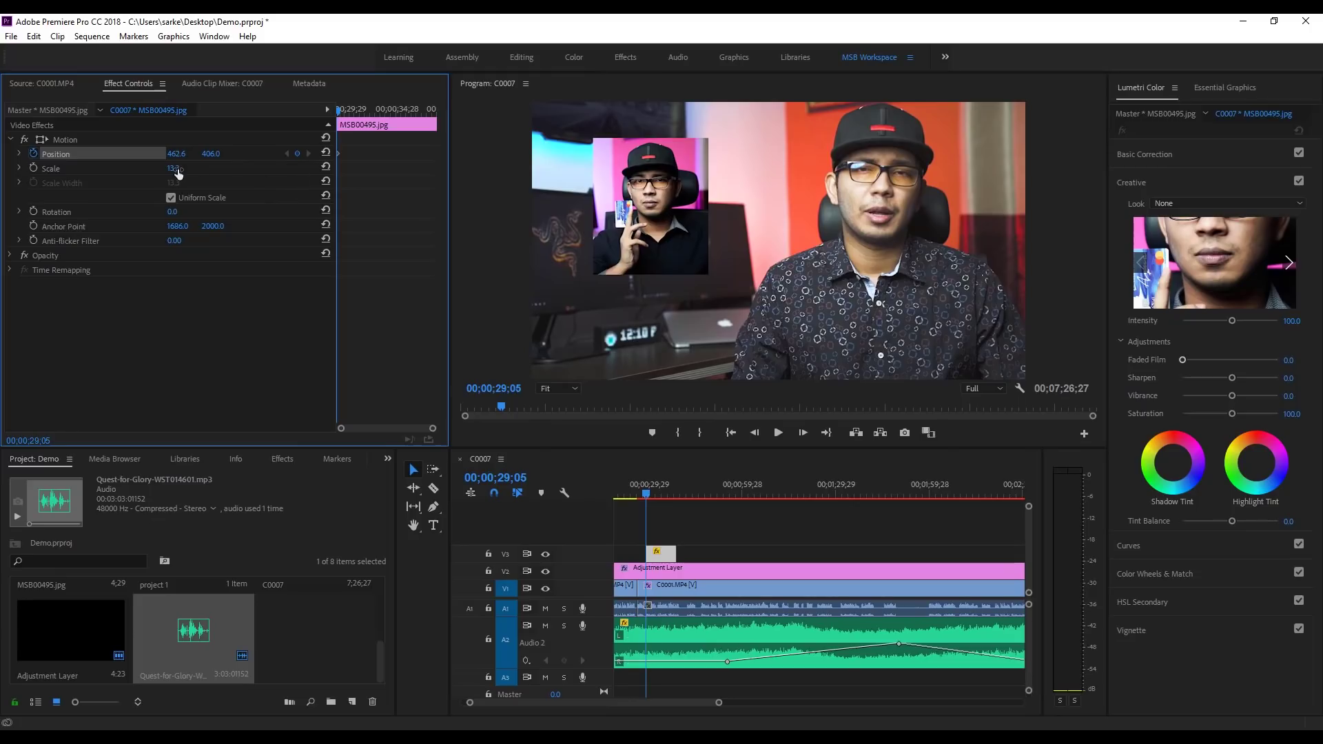
drag(177, 153, 8, 154)
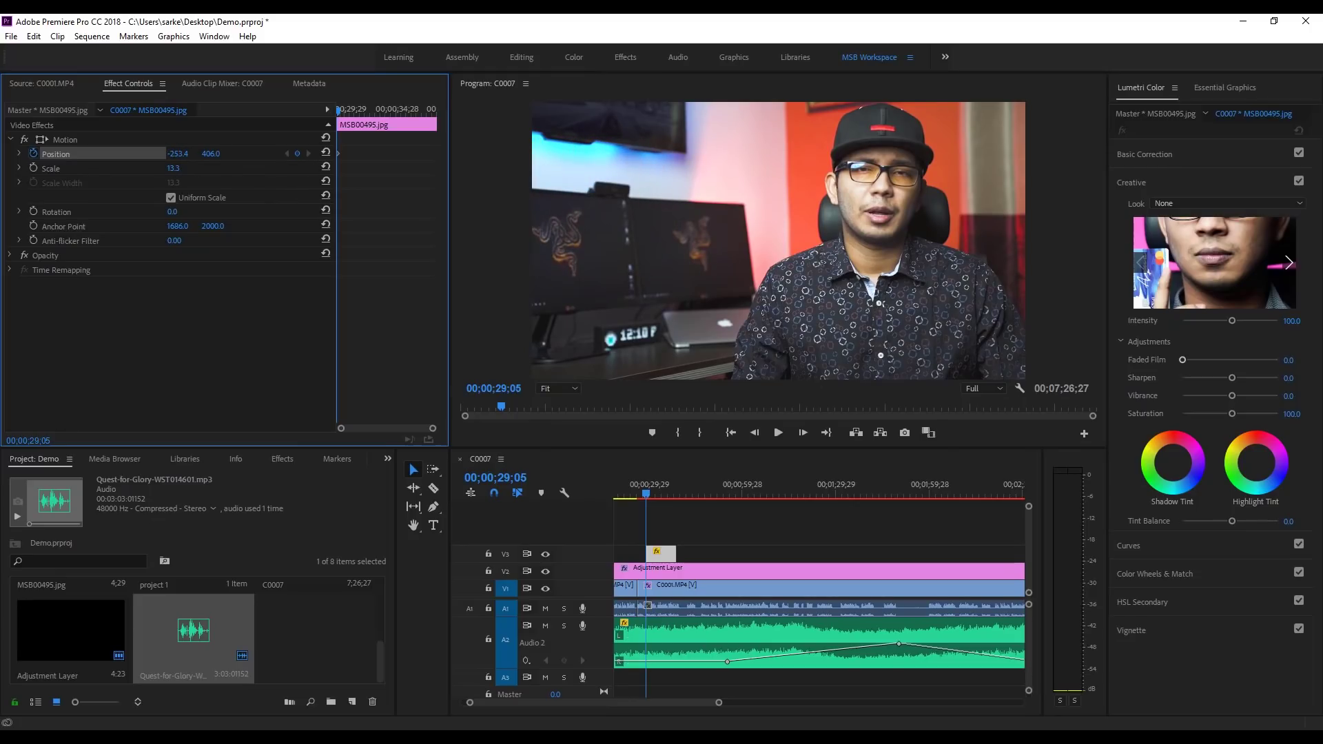
drag(638, 493, 653, 498)
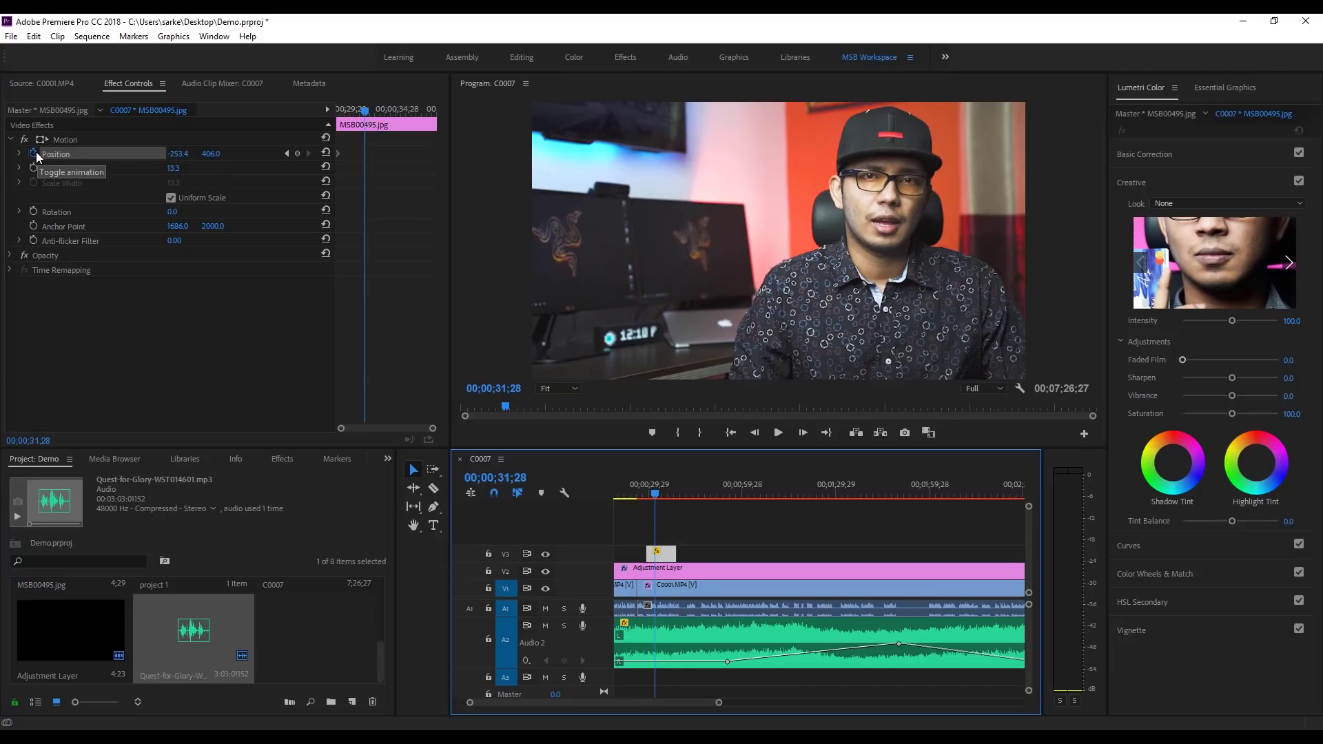
drag(163, 156, 282, 155)
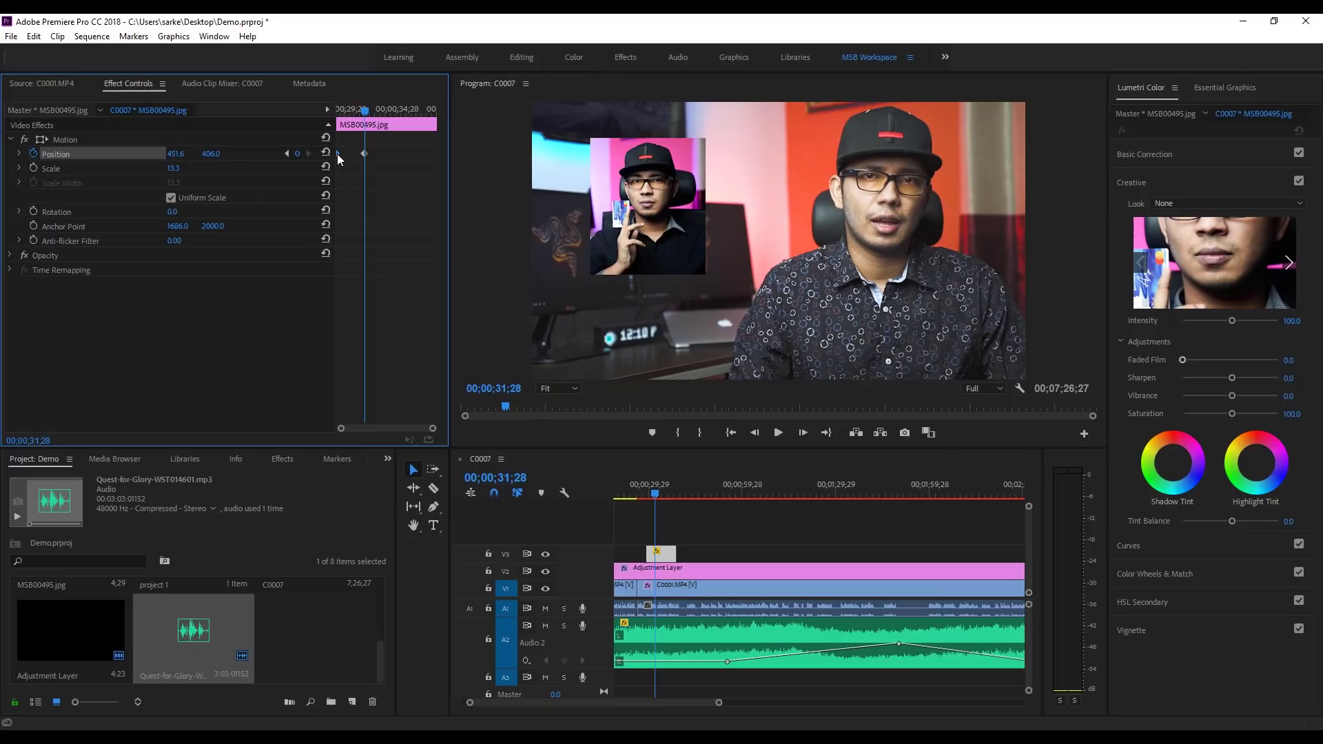
click(365, 153)
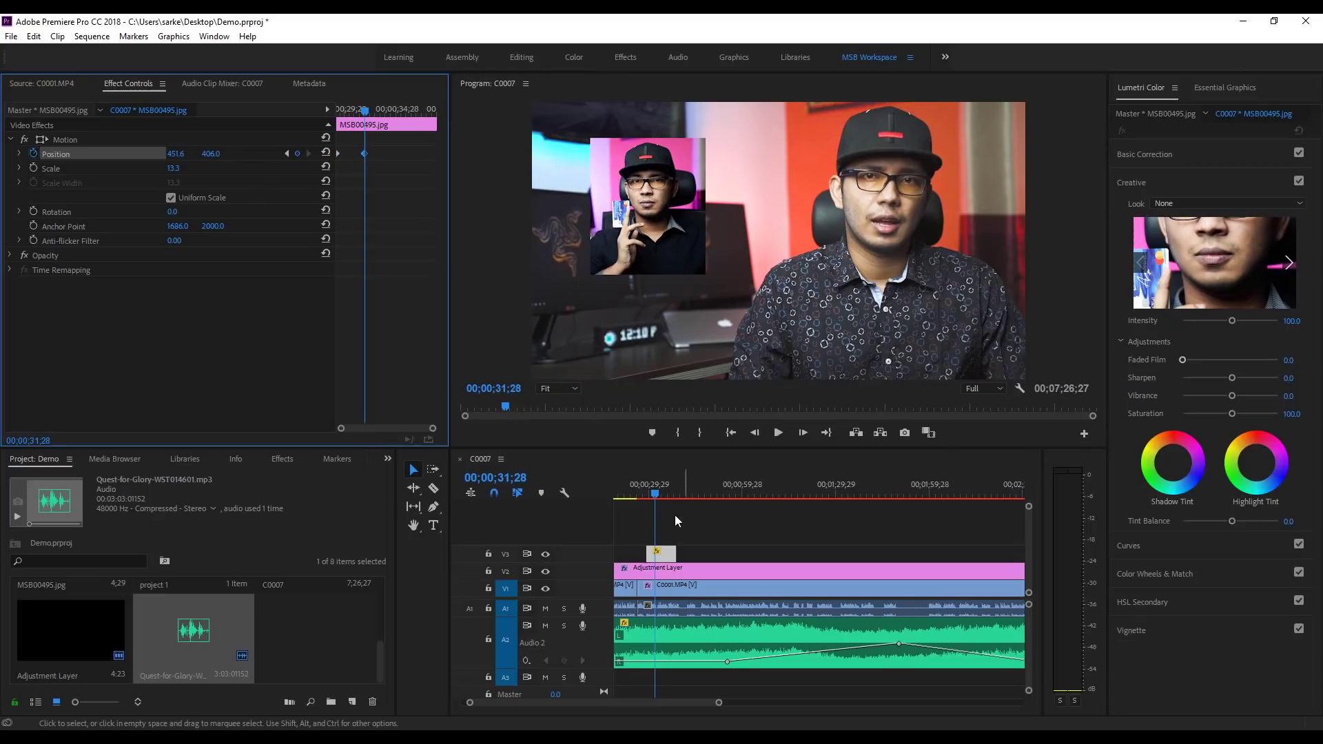
click(639, 494)
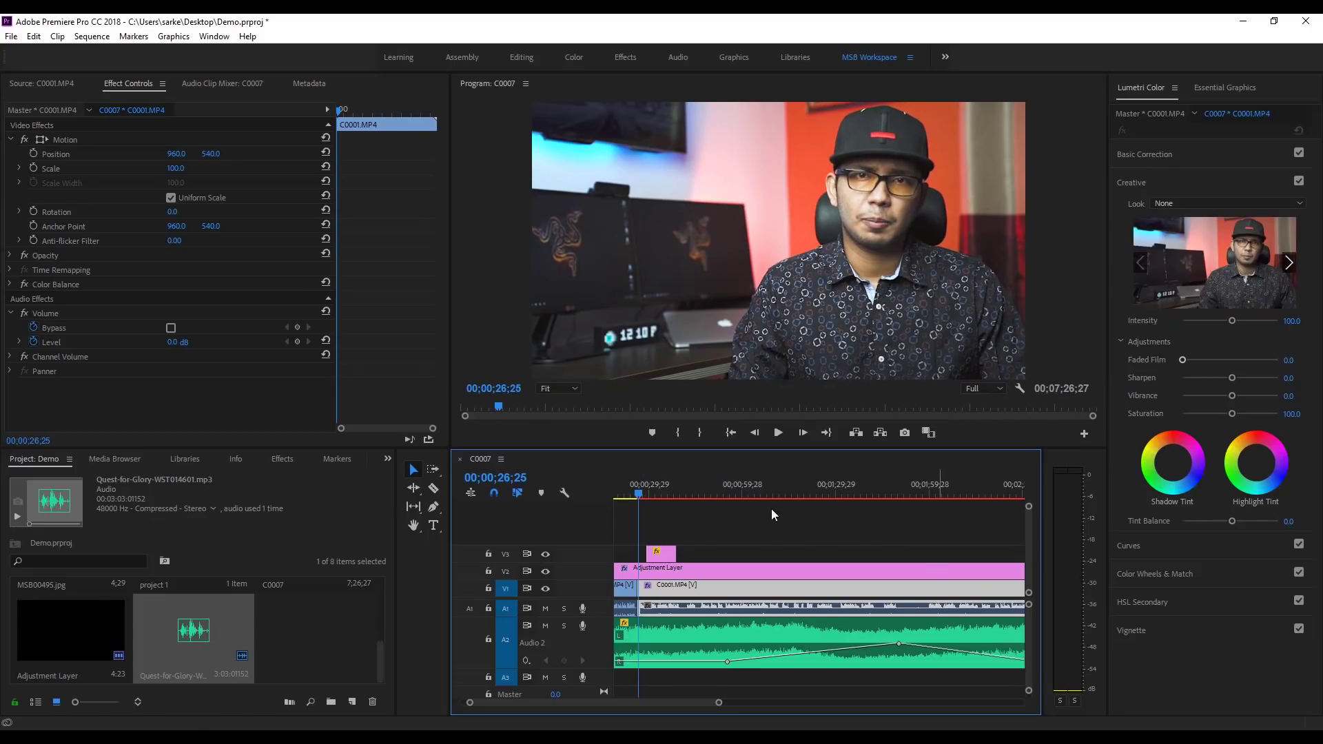
Step: Play back the inset's slide-in animation, then reselect the inset image clip
click(784, 432)
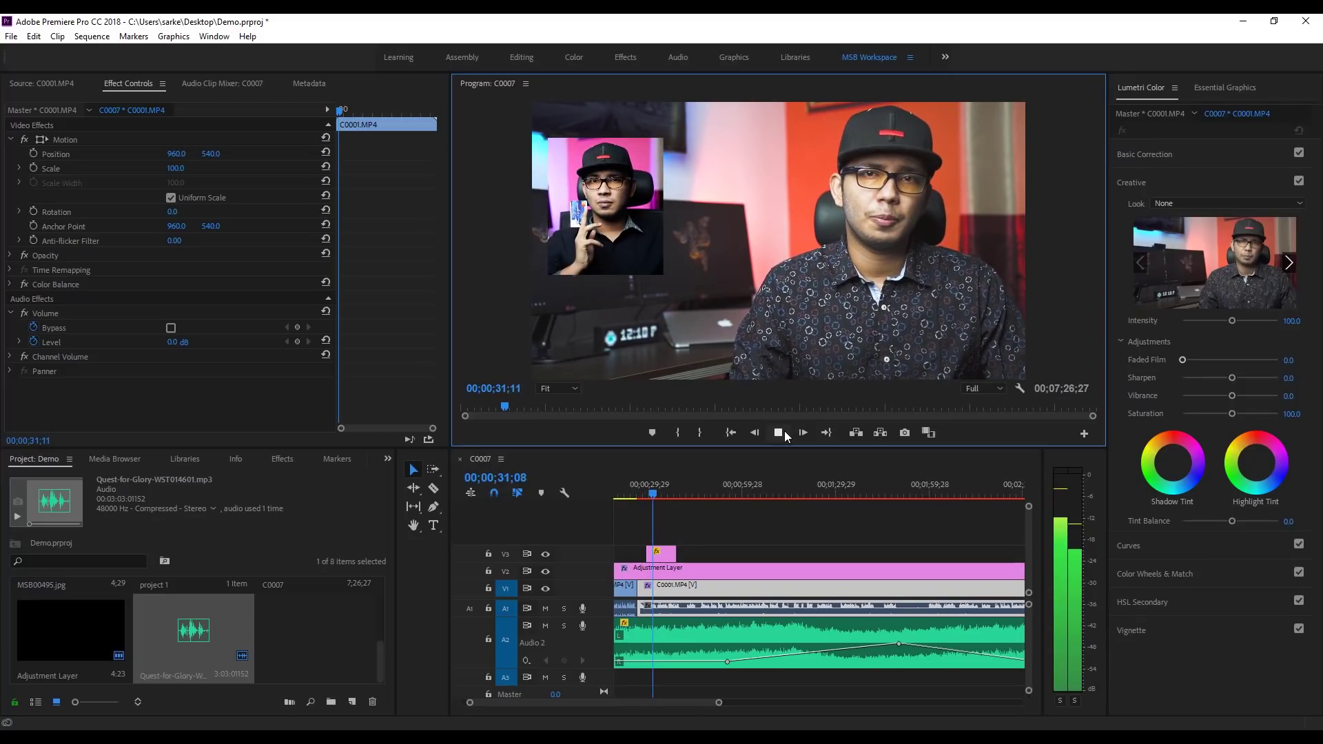
click(782, 432)
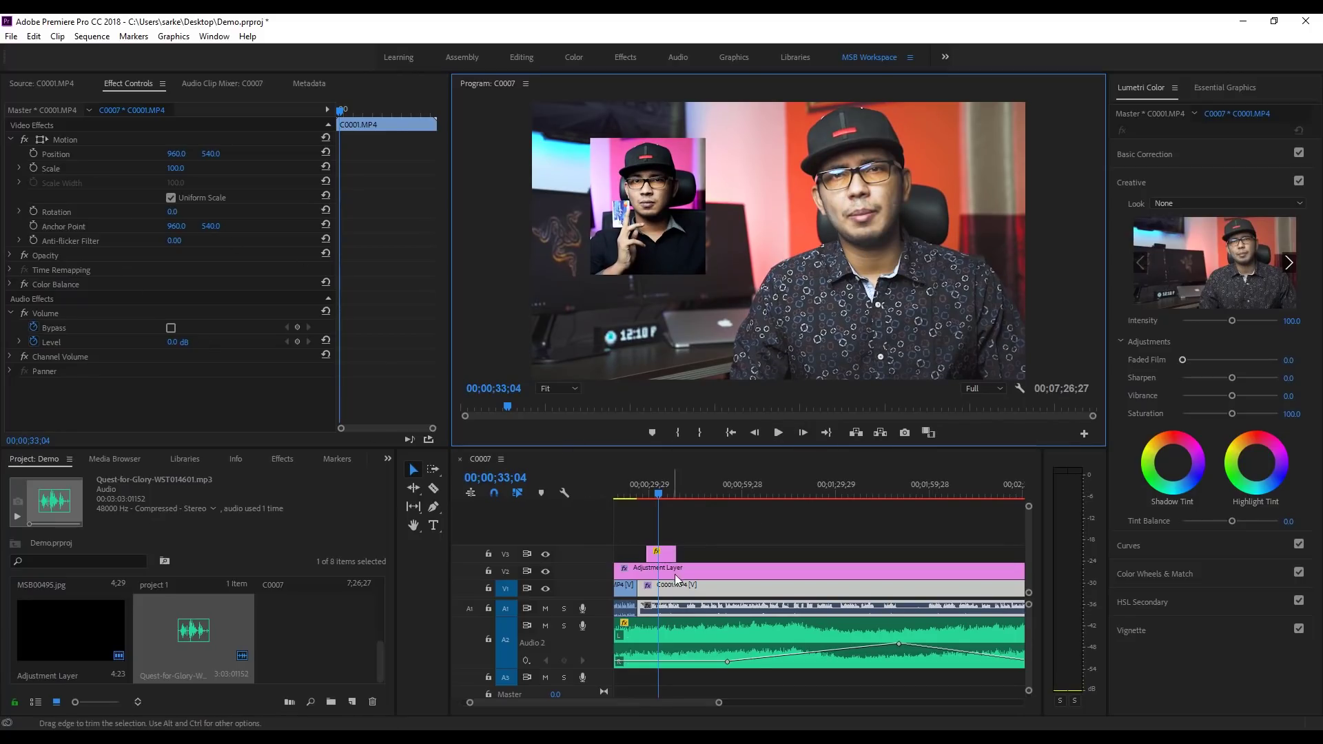
click(669, 552)
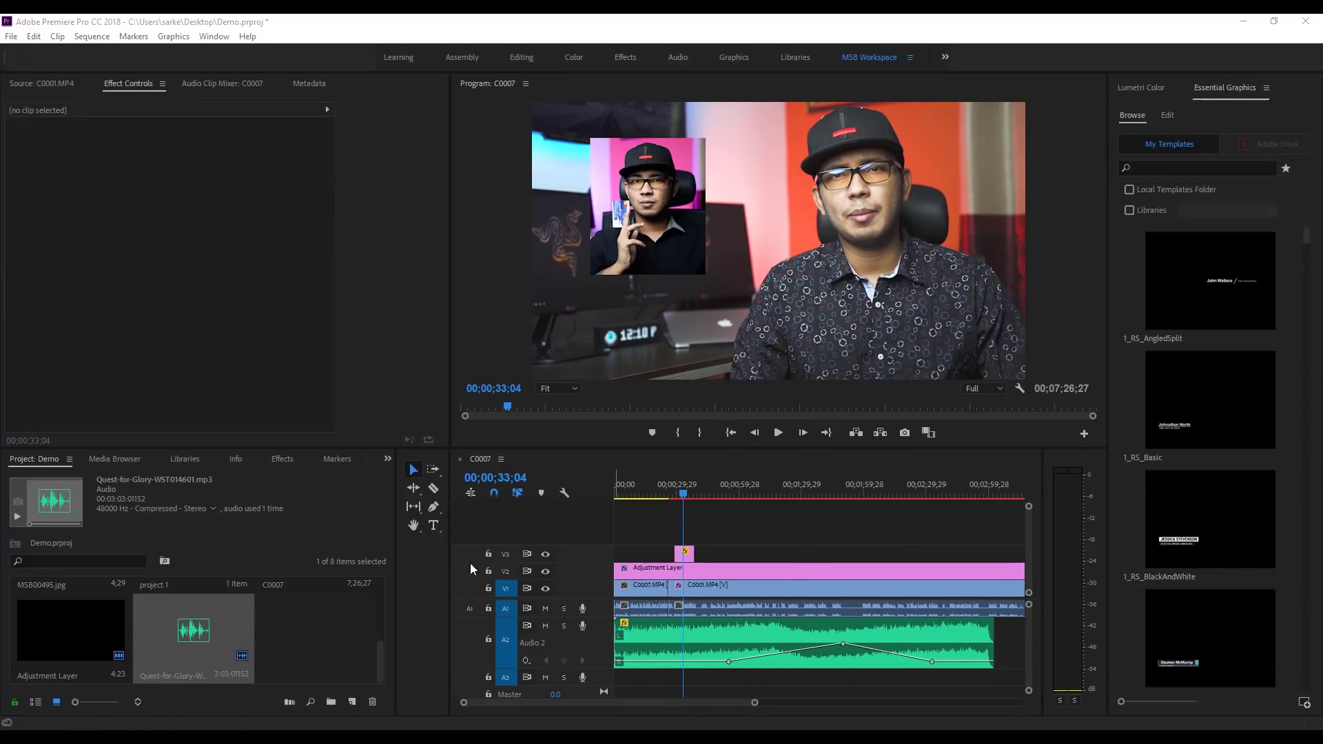
Step: Create a new 1920×1080 legacy title named Title 01
click(11, 36)
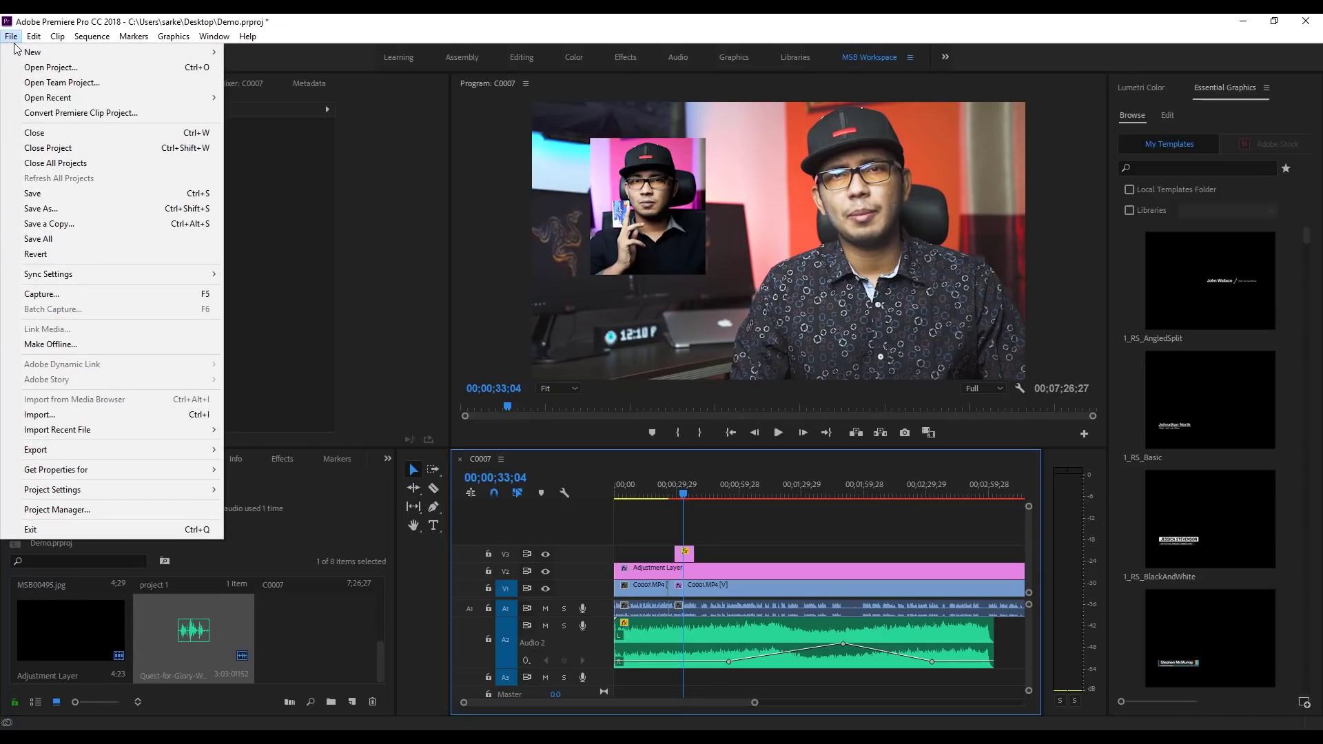
mouse_move(100, 58)
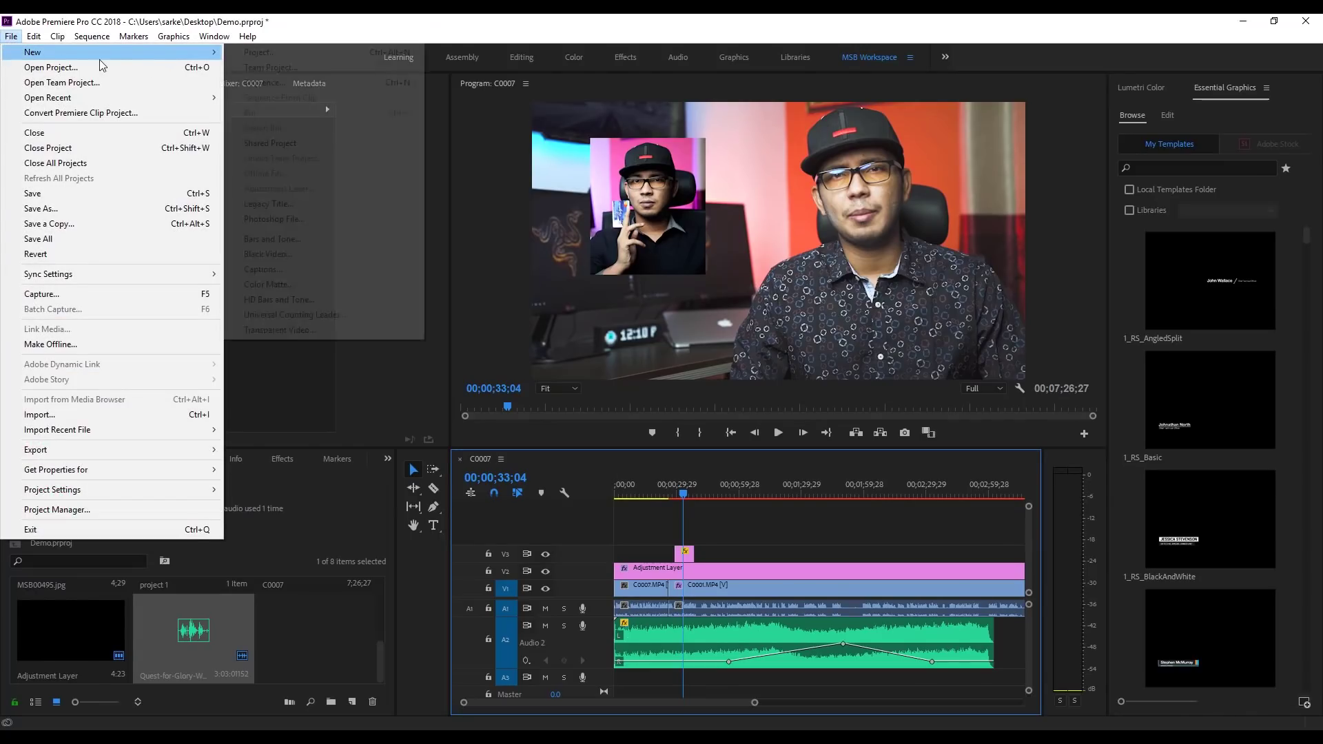
click(282, 207)
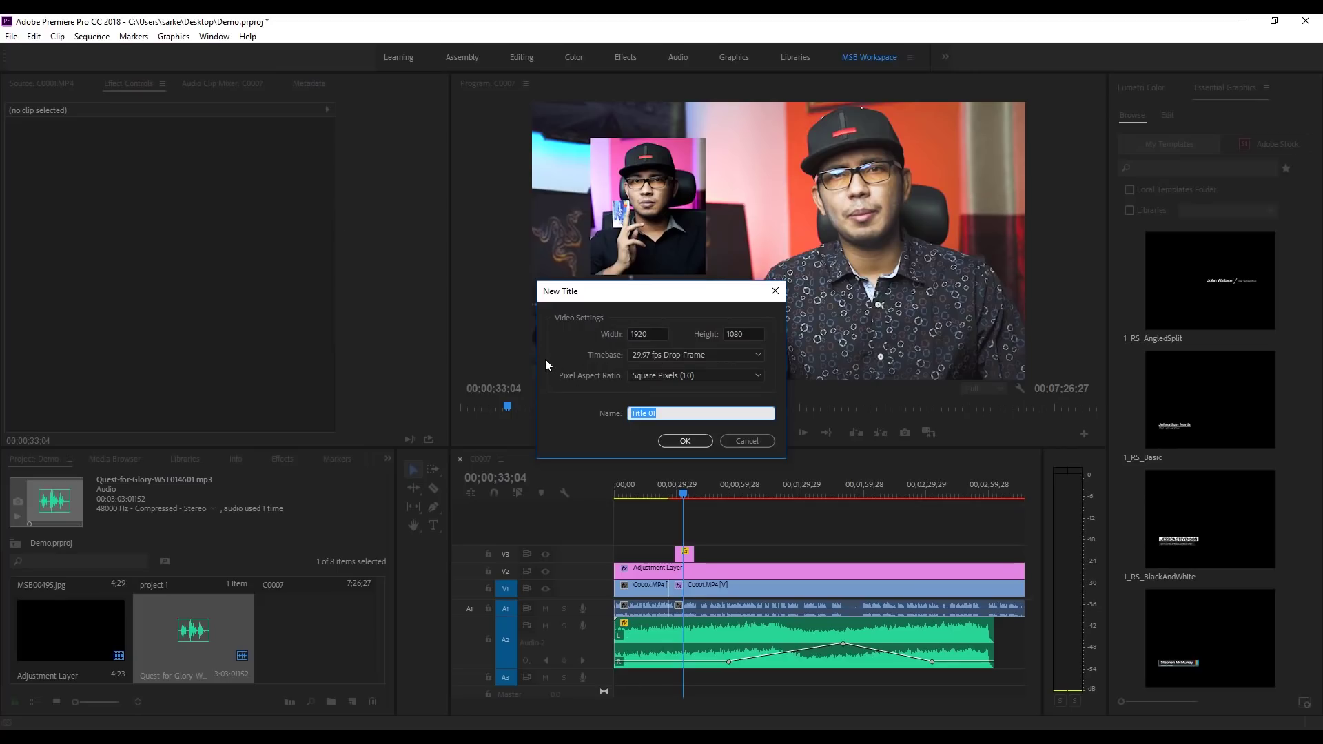
click(683, 441)
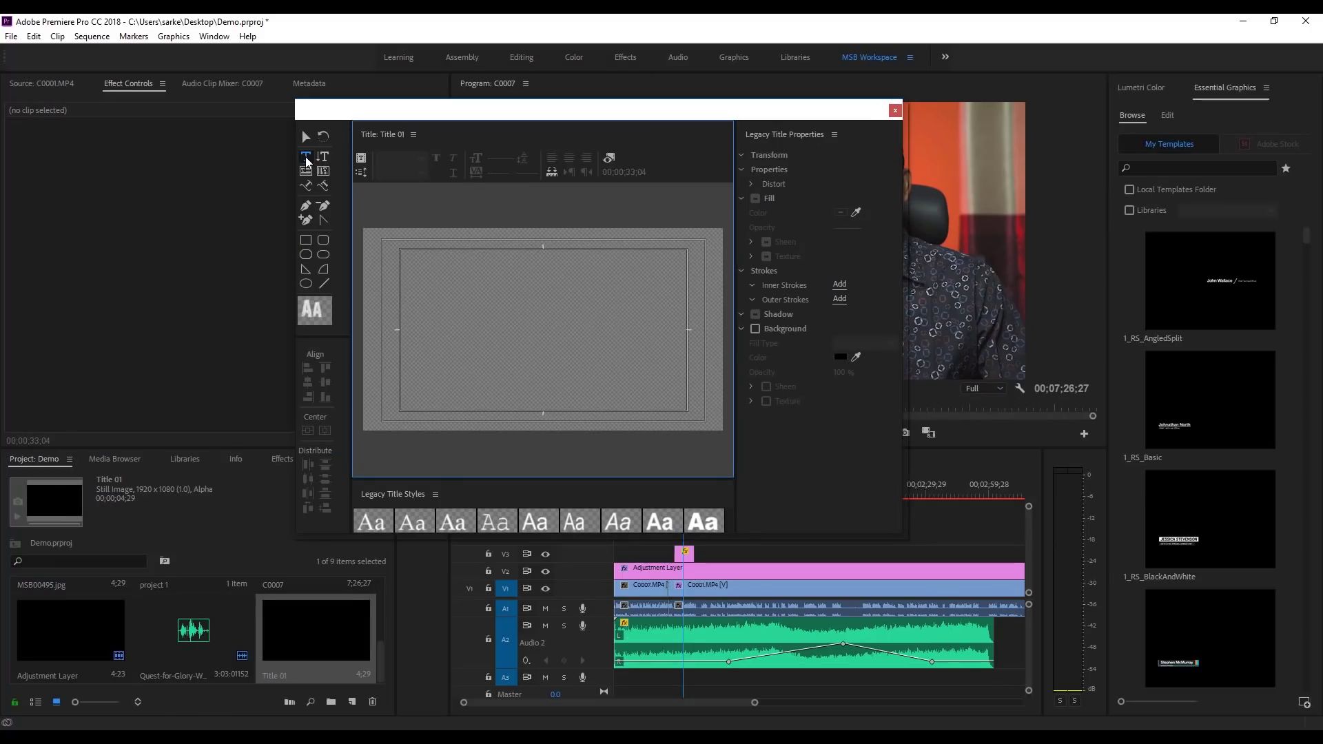
Step: Type the person's name in 28 Days Later font, centre it horizontally, and close the titler
click(455, 341)
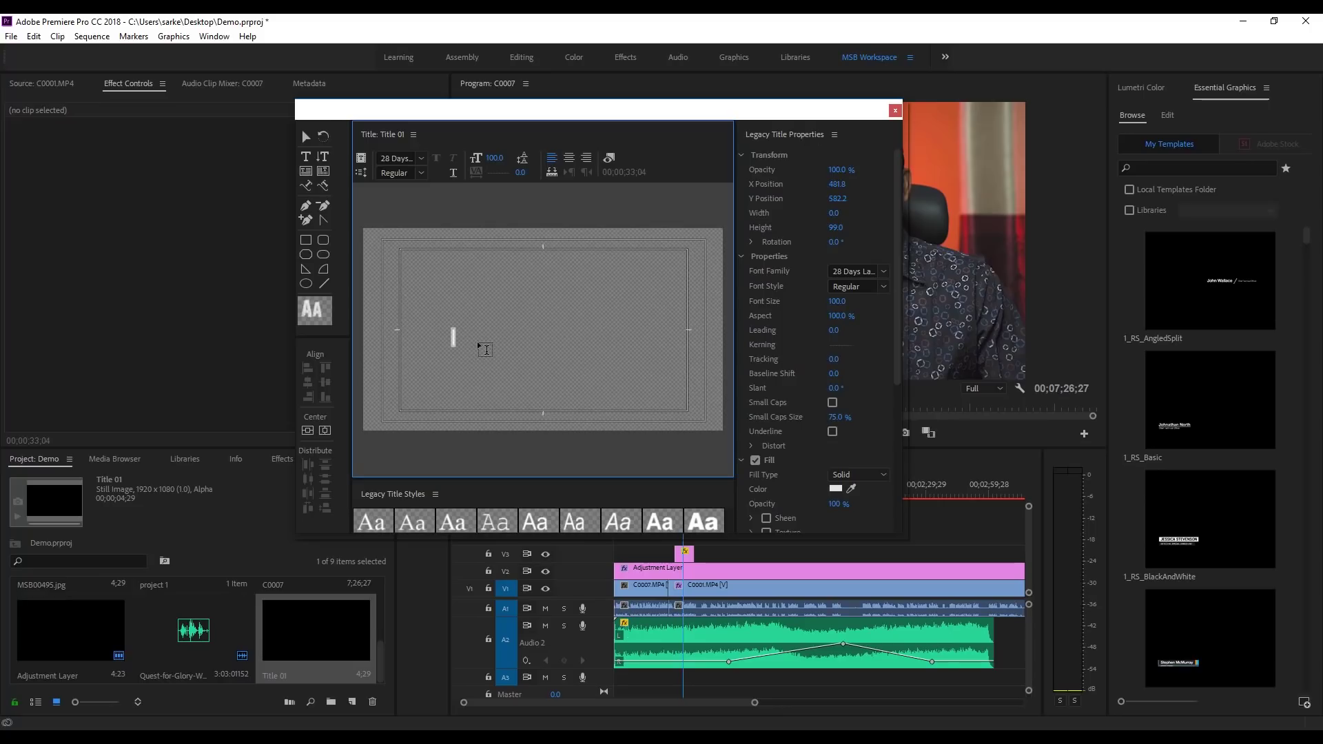
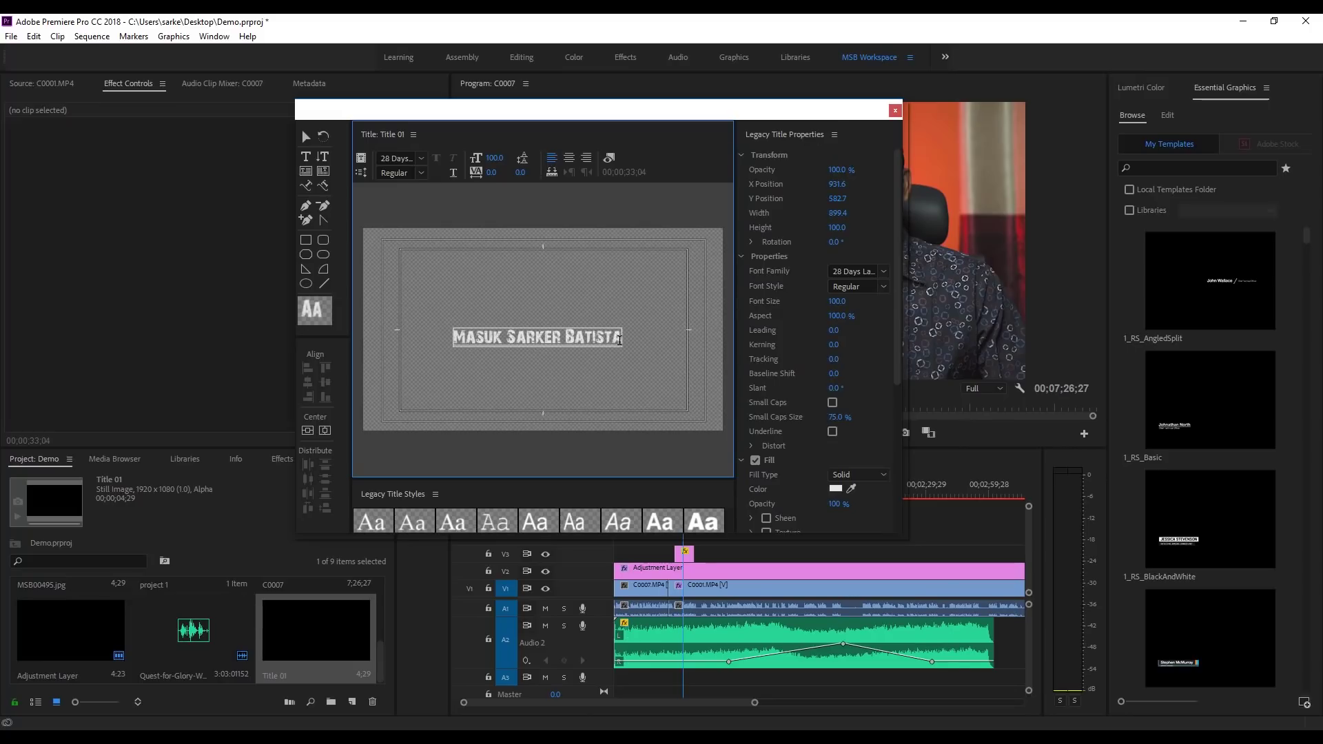
drag(620, 339, 455, 338)
click(884, 272)
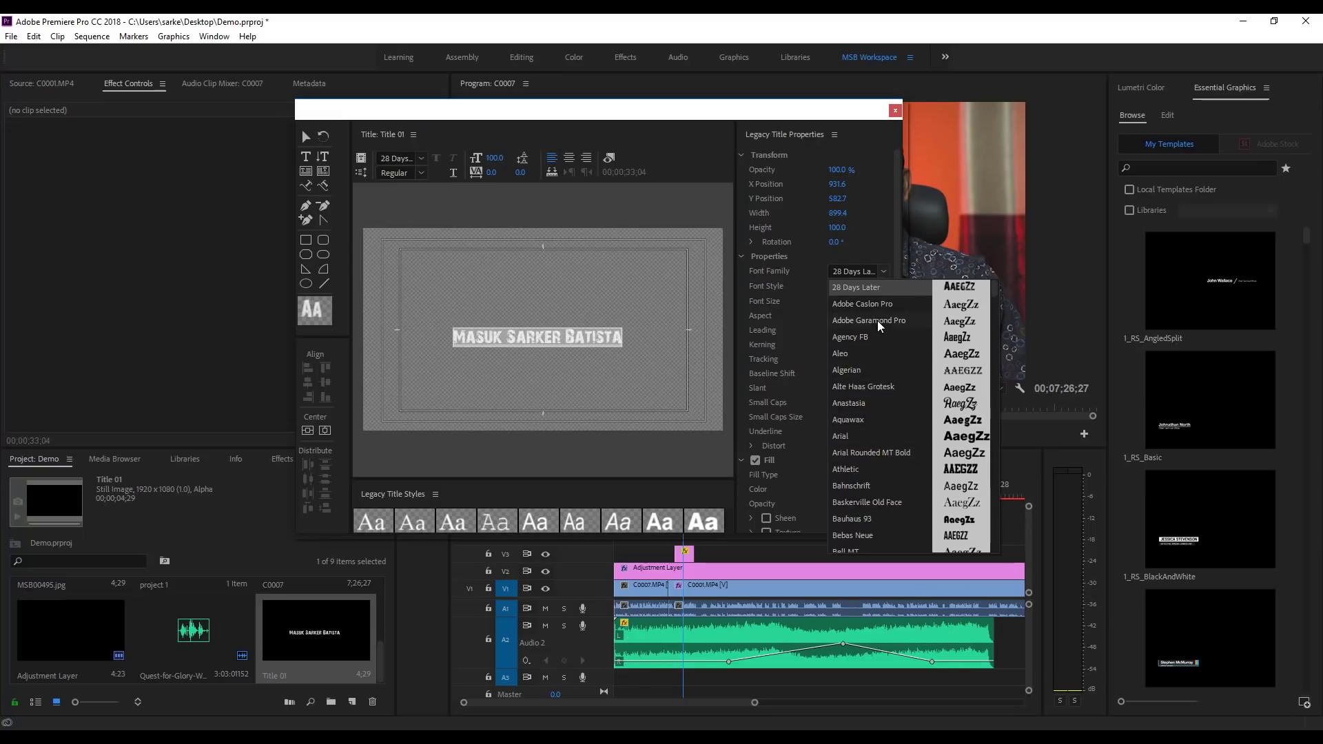
click(883, 286)
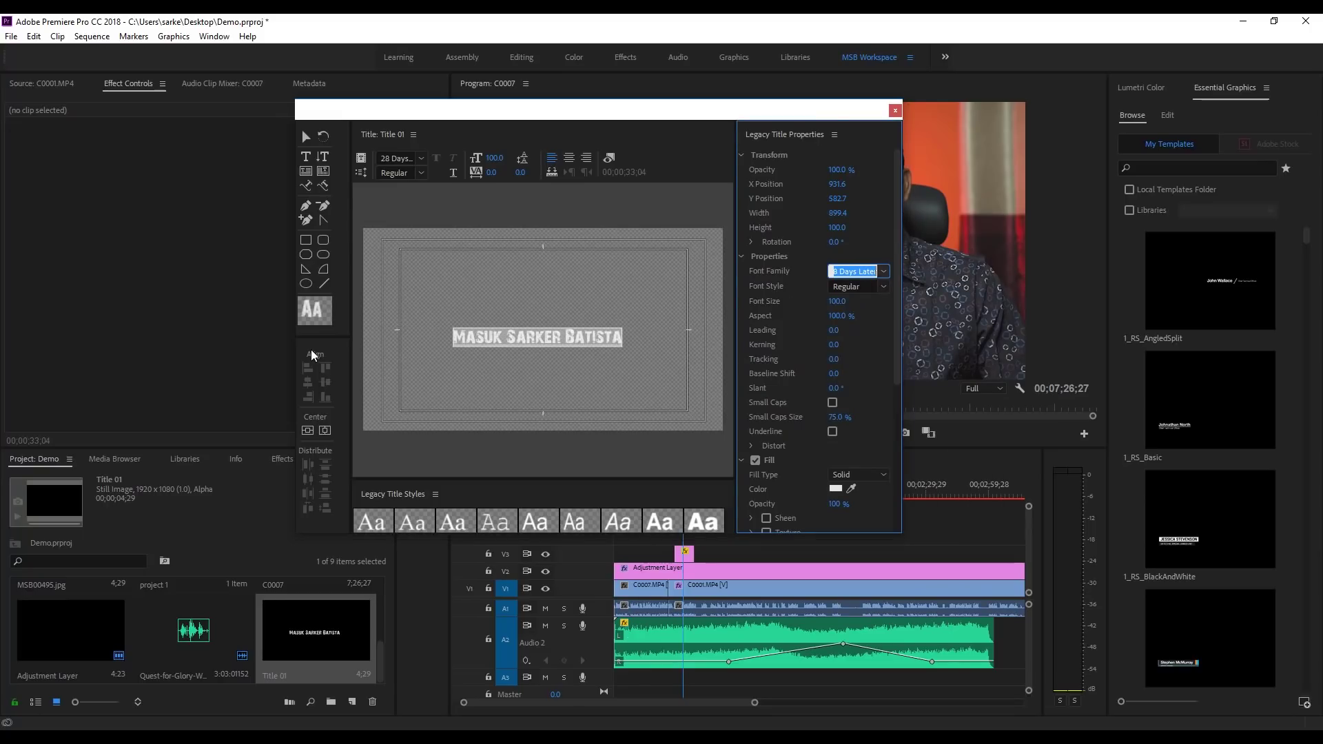
click(325, 430)
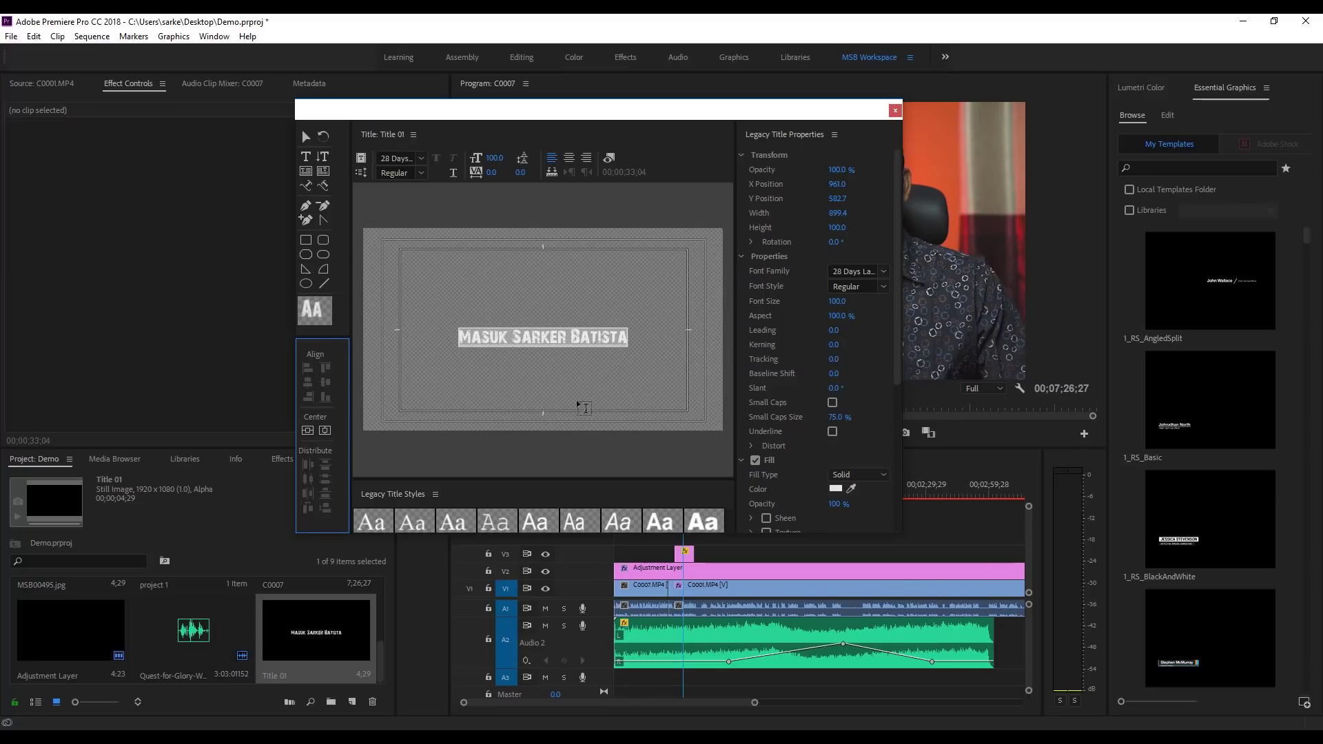
click(894, 110)
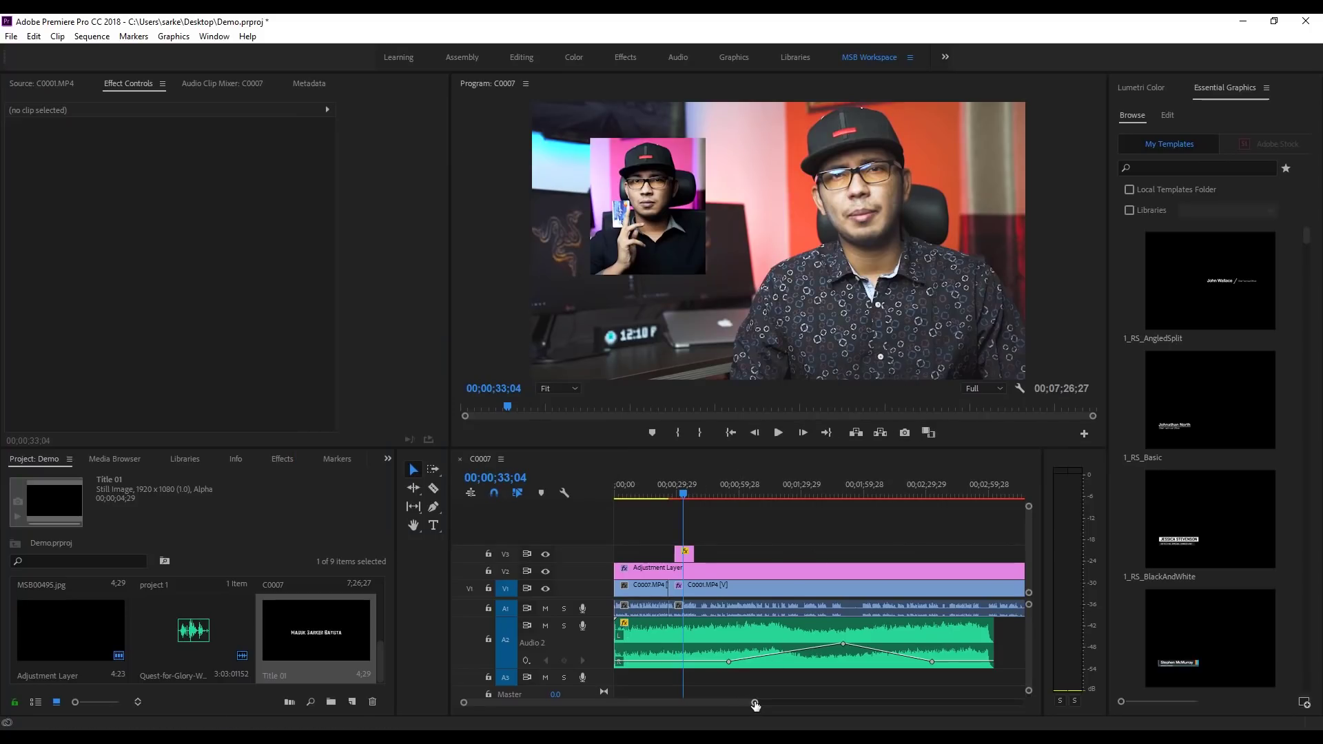
Step: Shift all clips later to open a gap at the start, then drag Title 01 onto V1 there
drag(754, 702, 556, 529)
drag(638, 574, 734, 573)
click(313, 641)
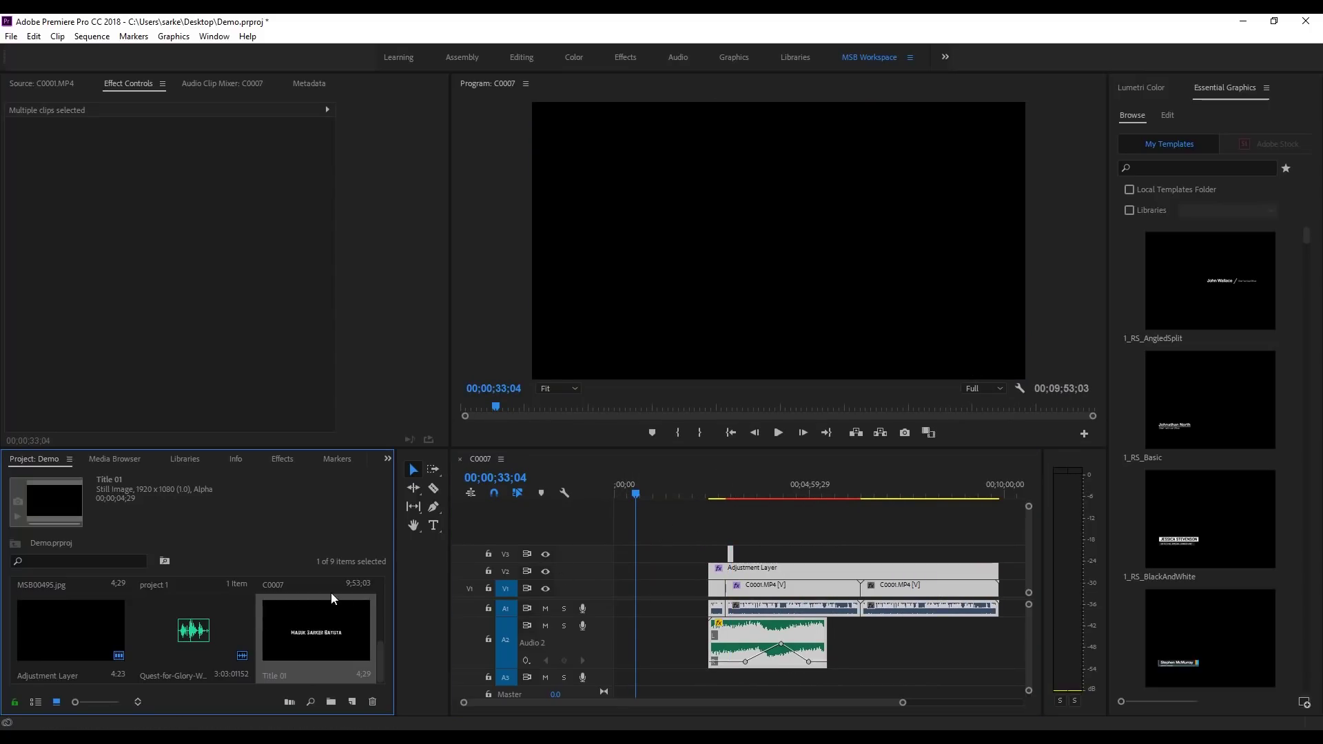
drag(308, 629, 619, 593)
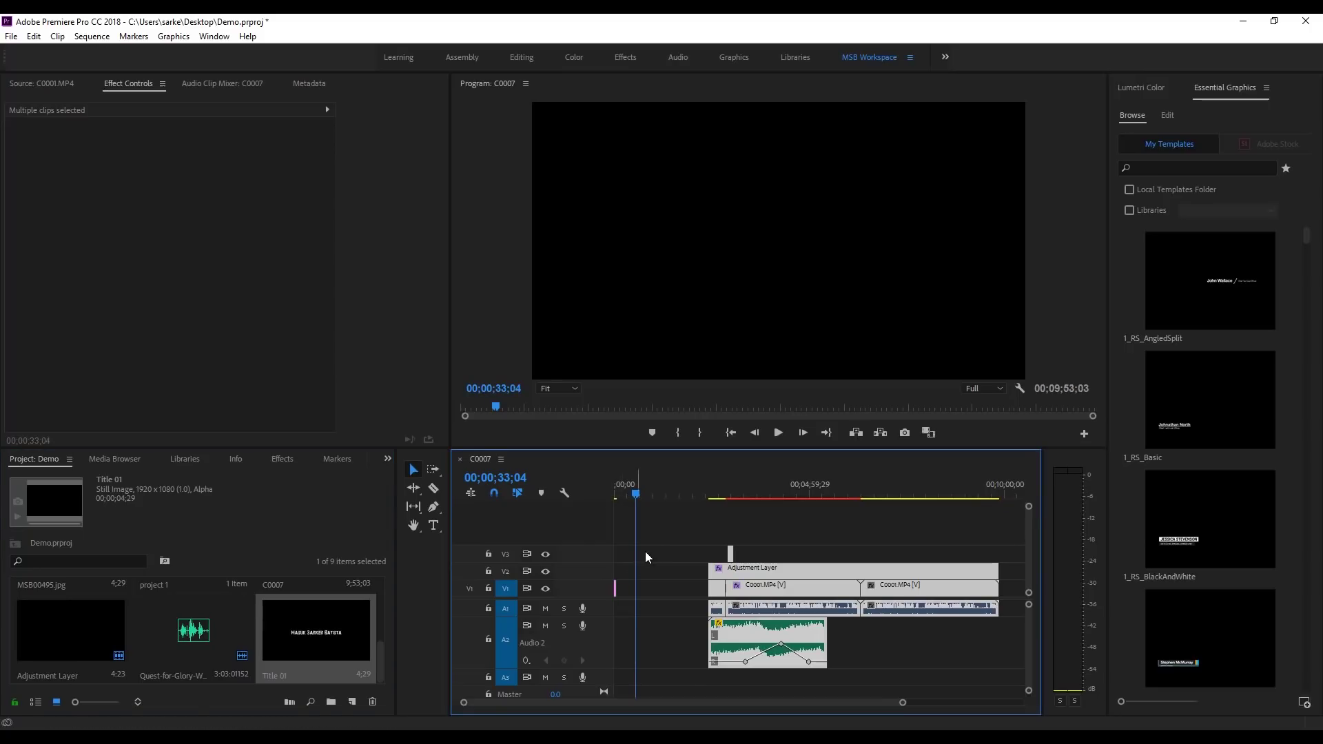
Step: Ripple-delete the leftover V1 gap so footage follows Title 01, then play from the start
right_click(654, 590)
click(666, 601)
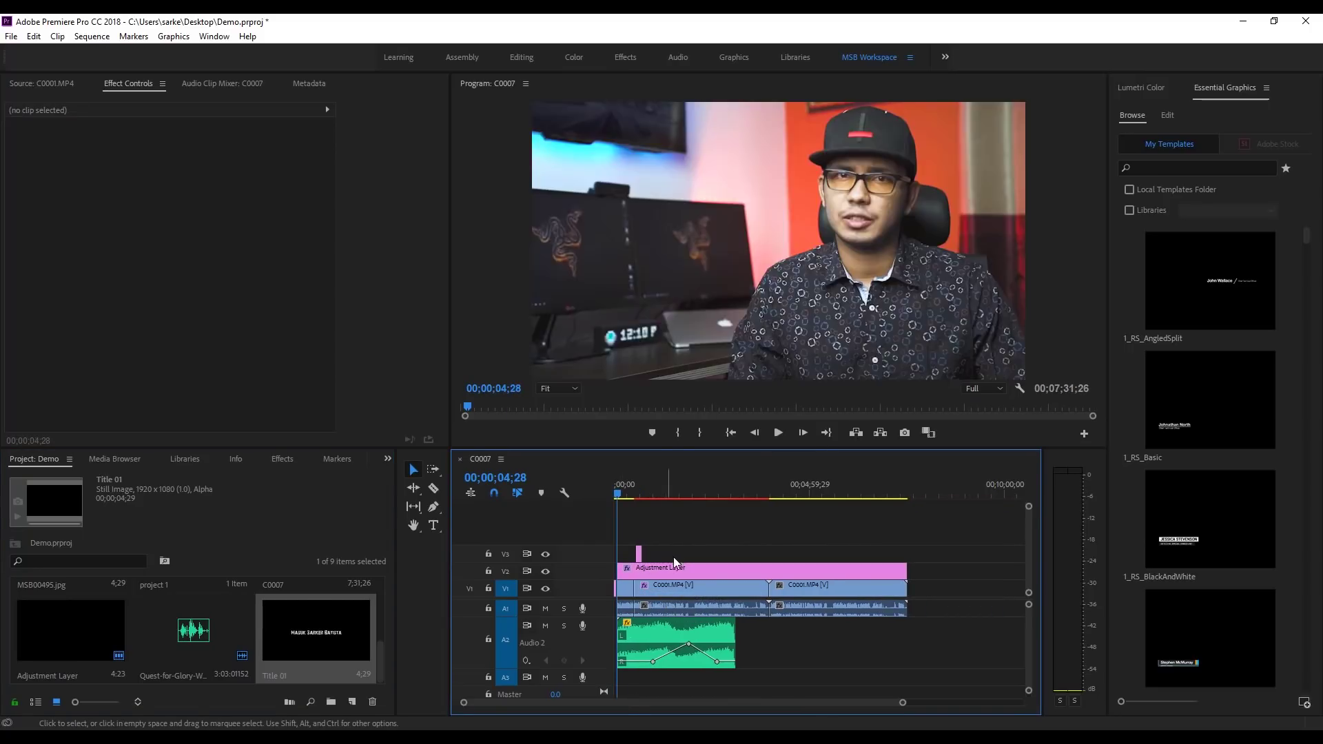
key(Home)
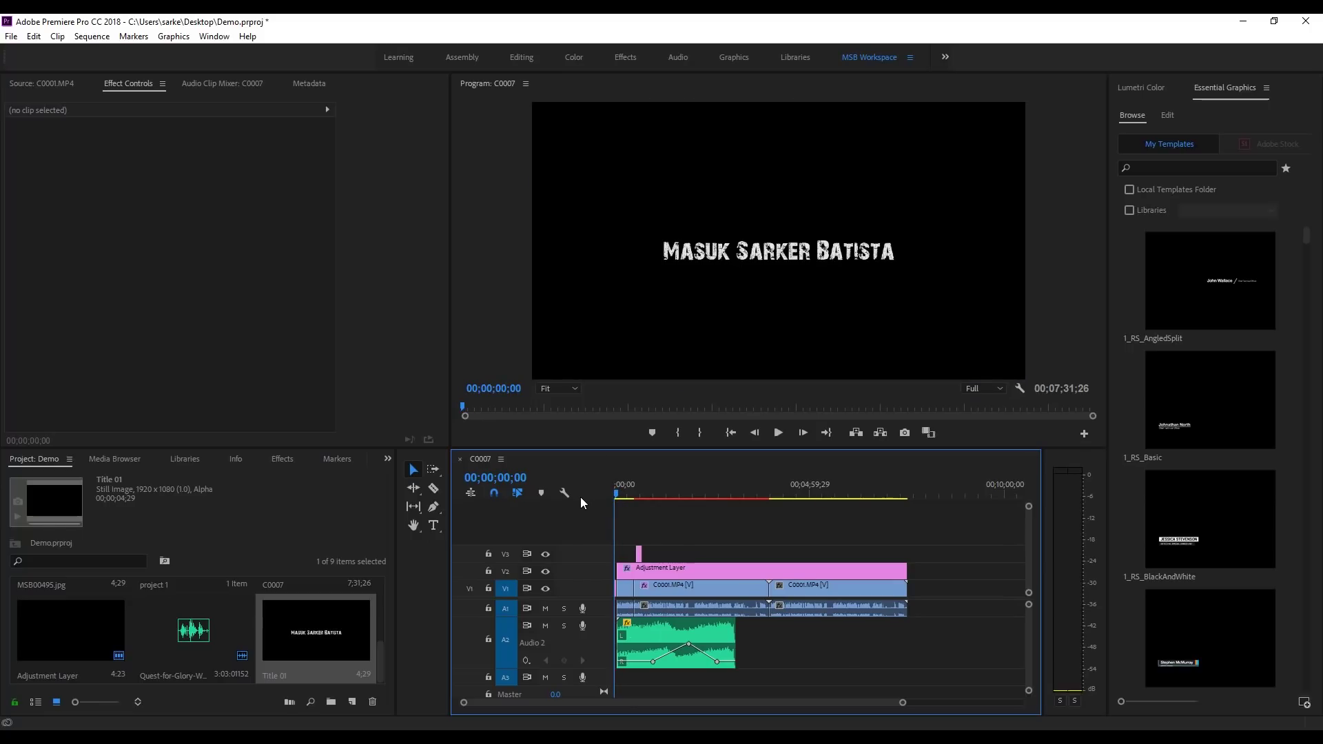
click(778, 432)
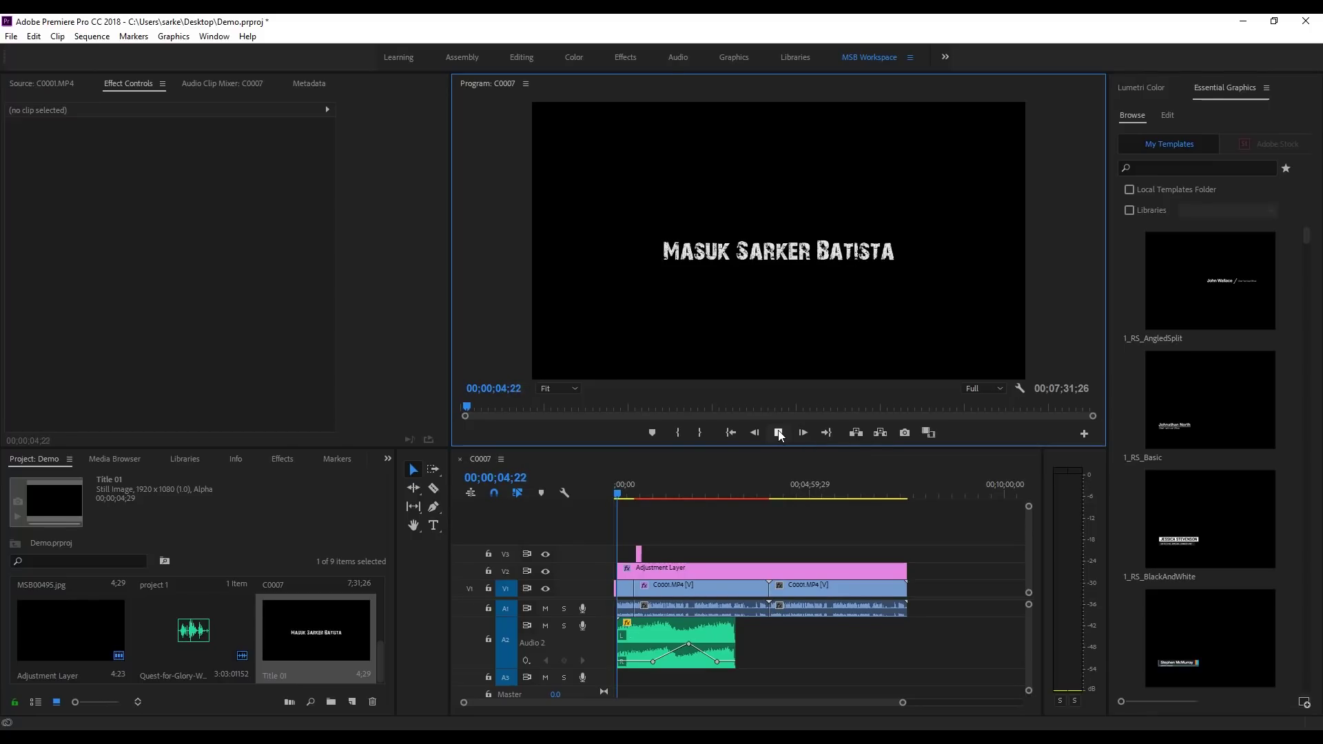
click(779, 432)
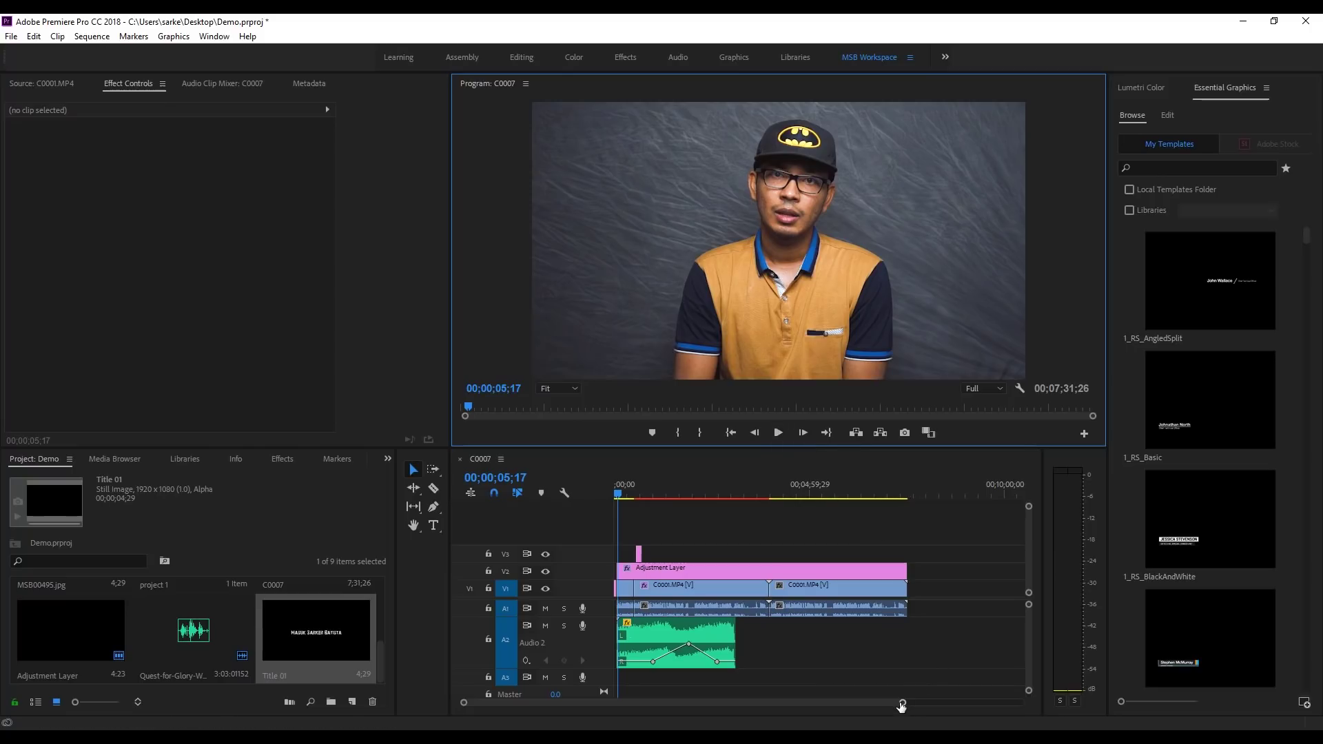
mouse_move(901, 702)
mouse_down()
mouse_move(710, 702)
mouse_move(736, 701)
mouse_up()
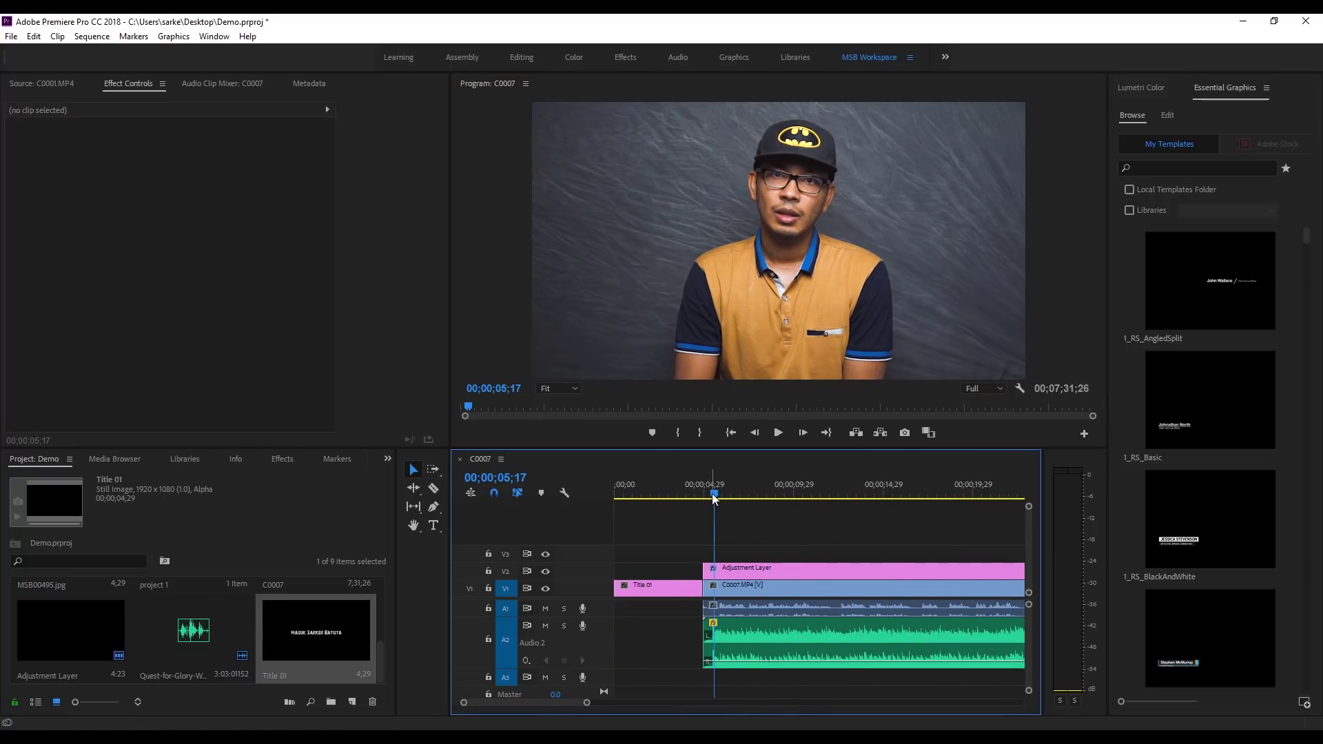
key(Home)
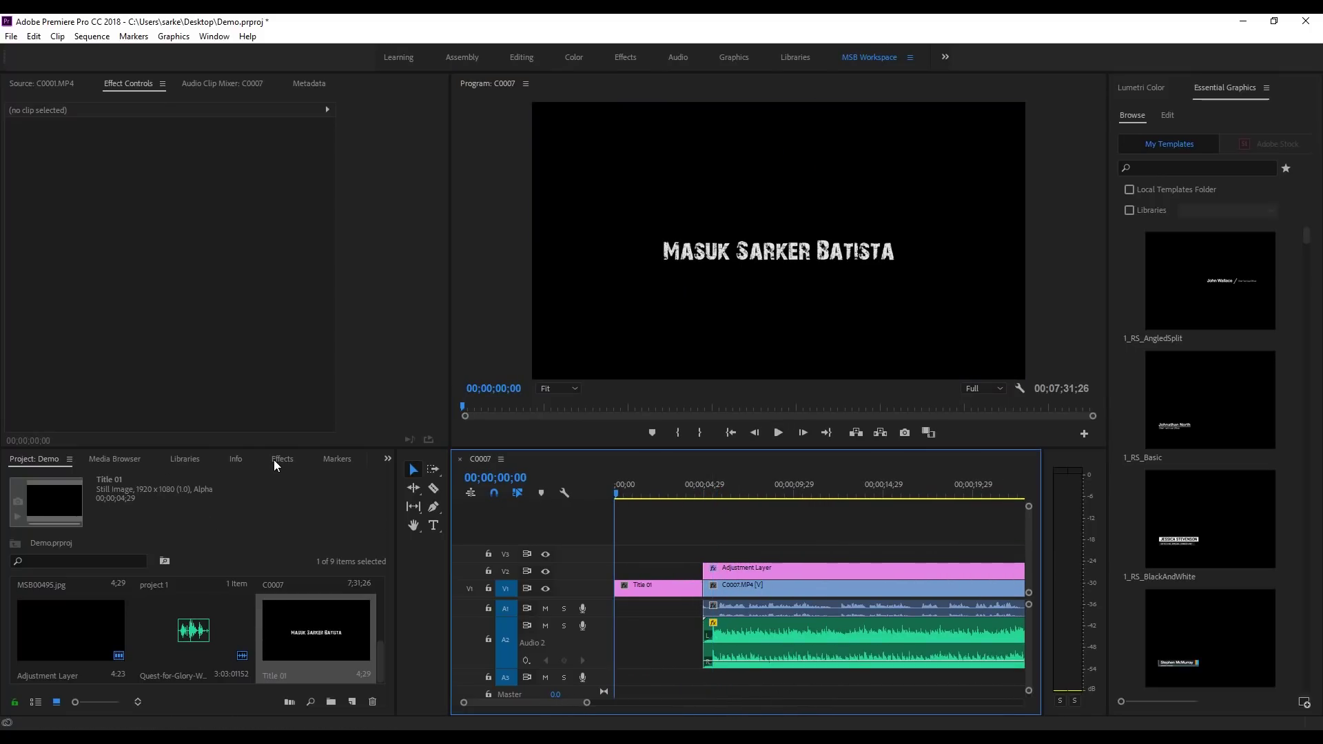
Step: Add a Cross Dissolve transition to the start of Title 01
click(282, 460)
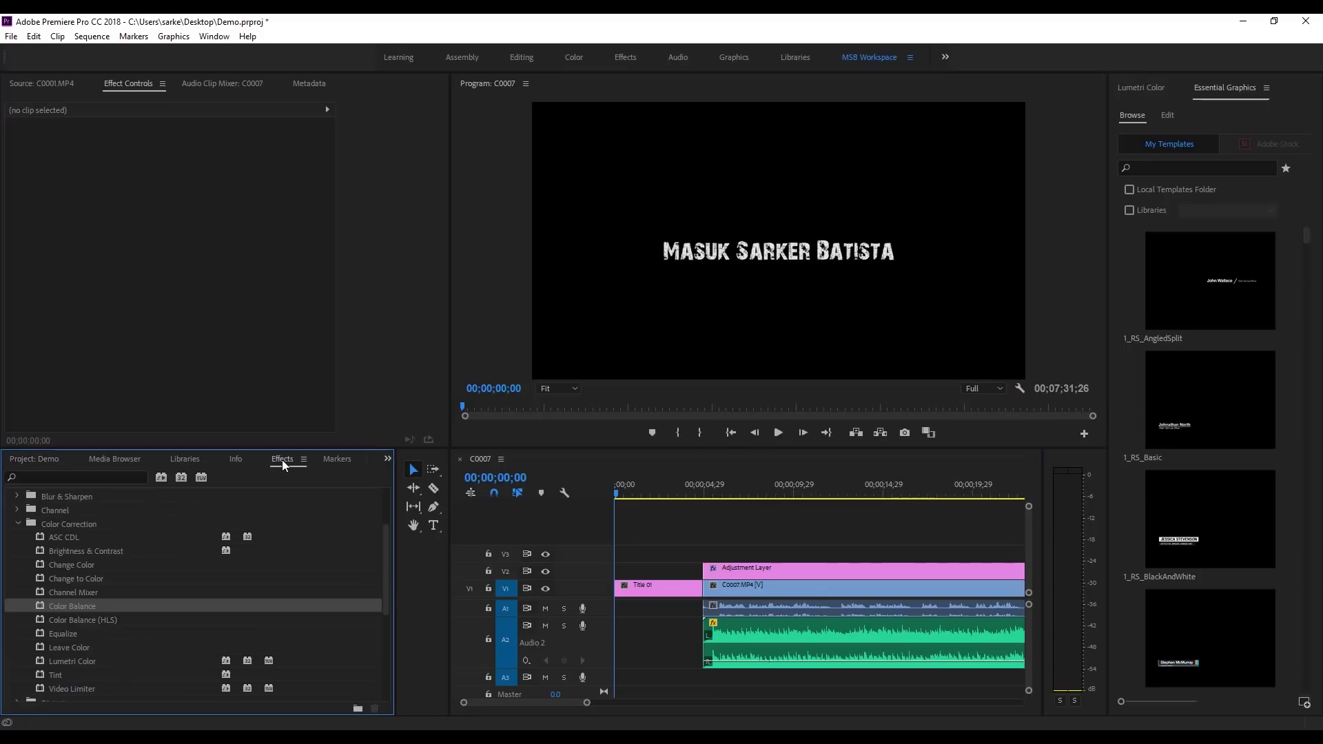
click(18, 524)
scroll(33, 565, down, 2)
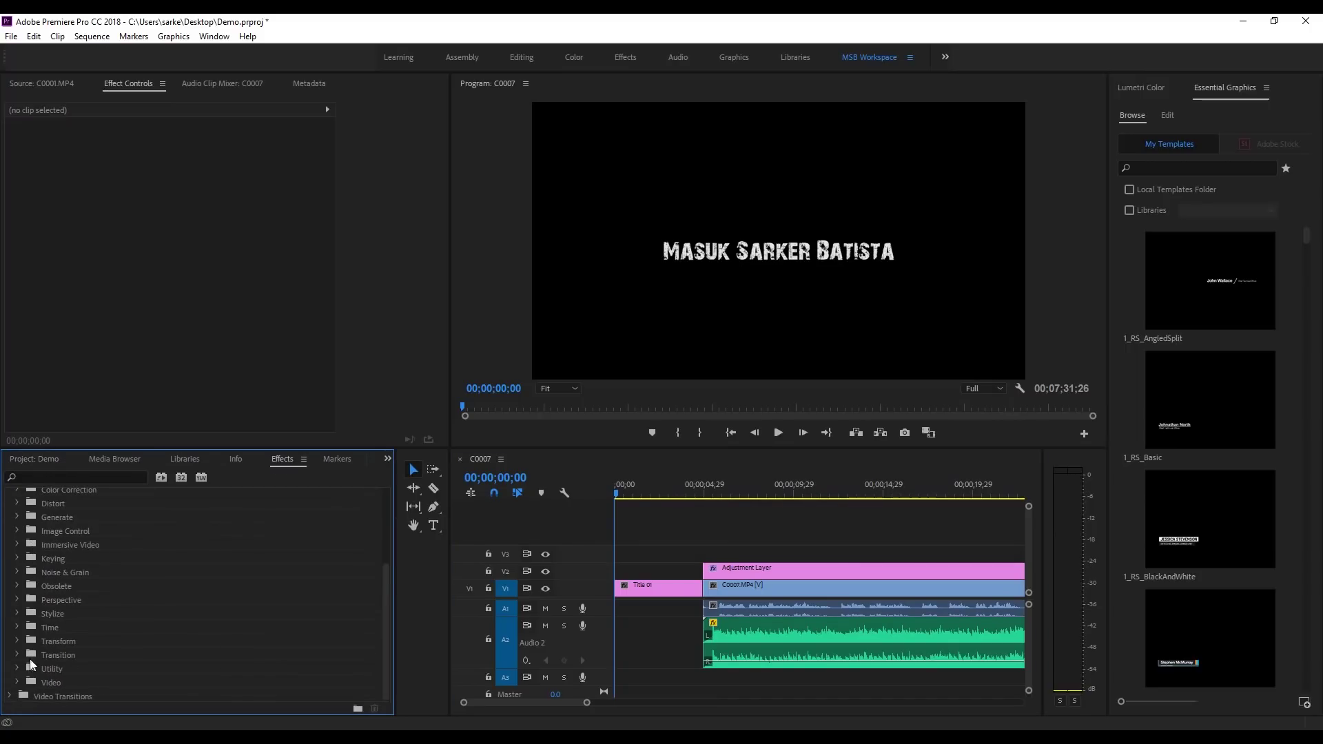
click(10, 698)
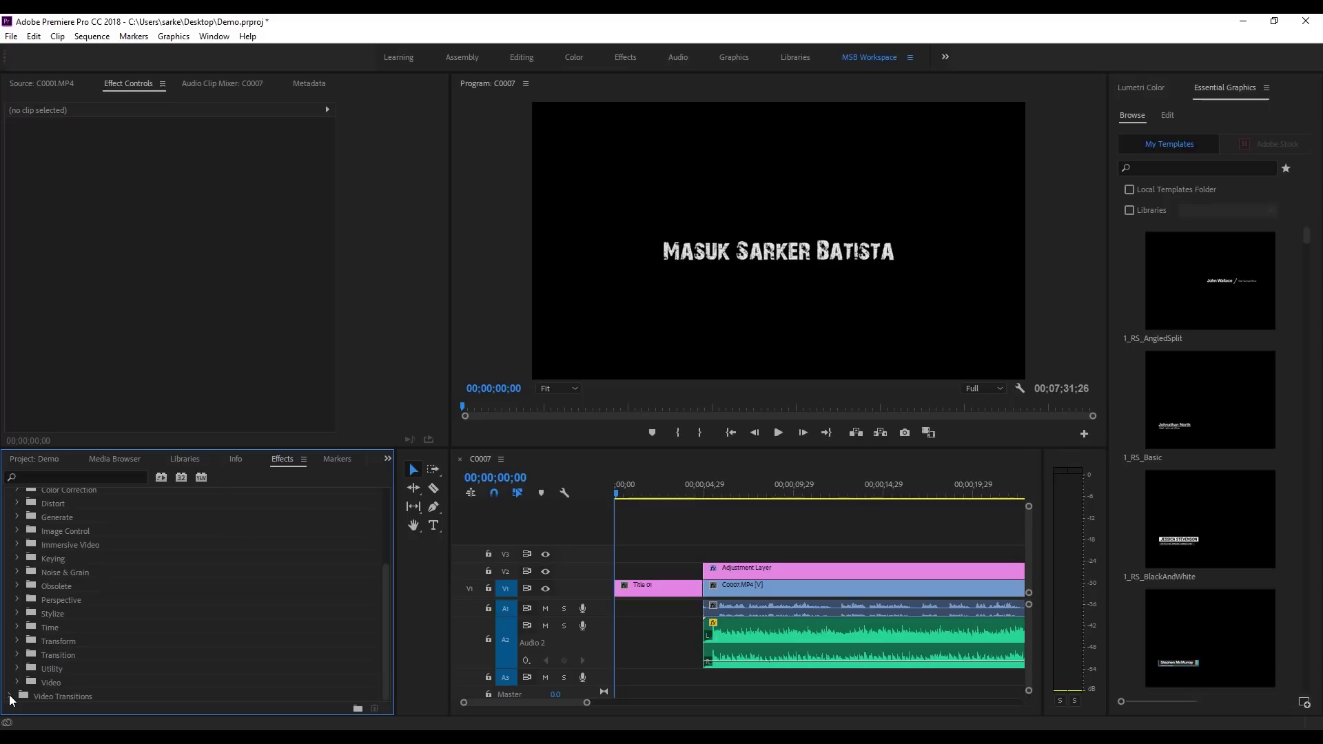
double_click(61, 627)
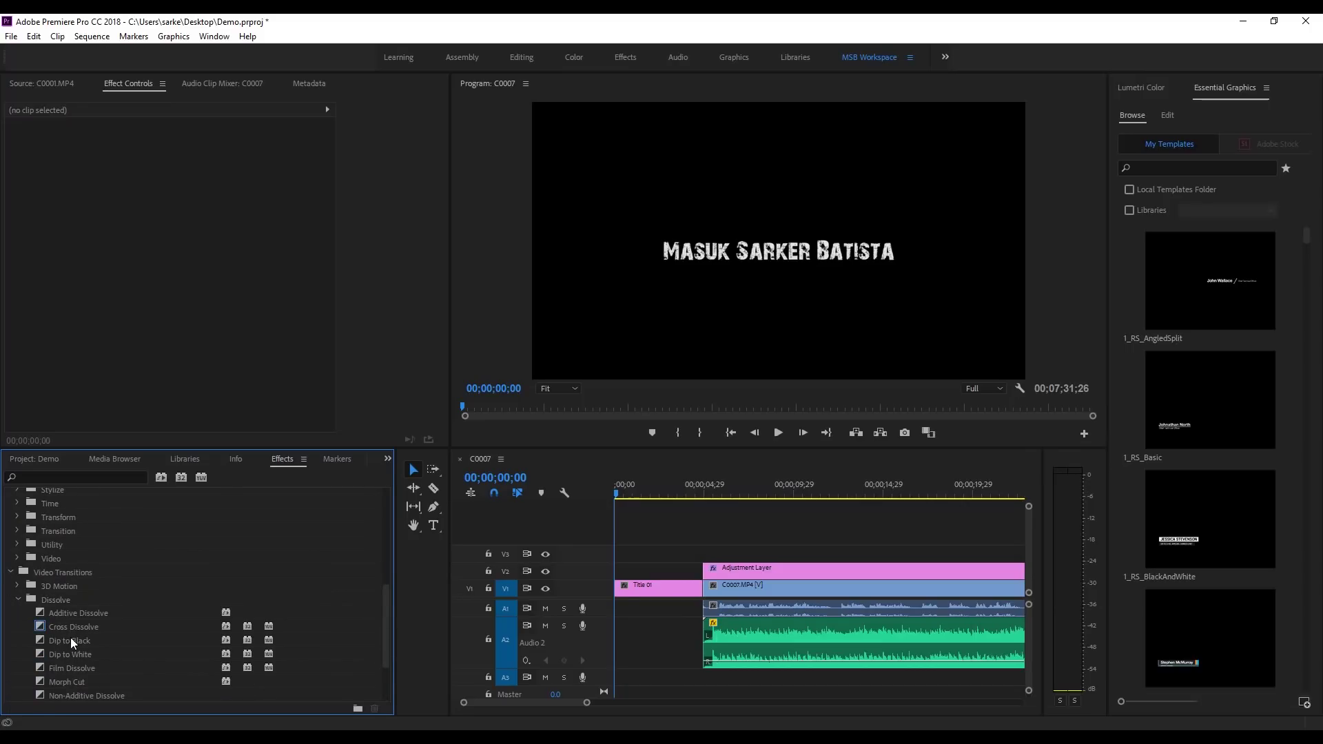
mouse_move(64, 627)
mouse_down()
mouse_move(217, 636)
mouse_move(619, 589)
mouse_up()
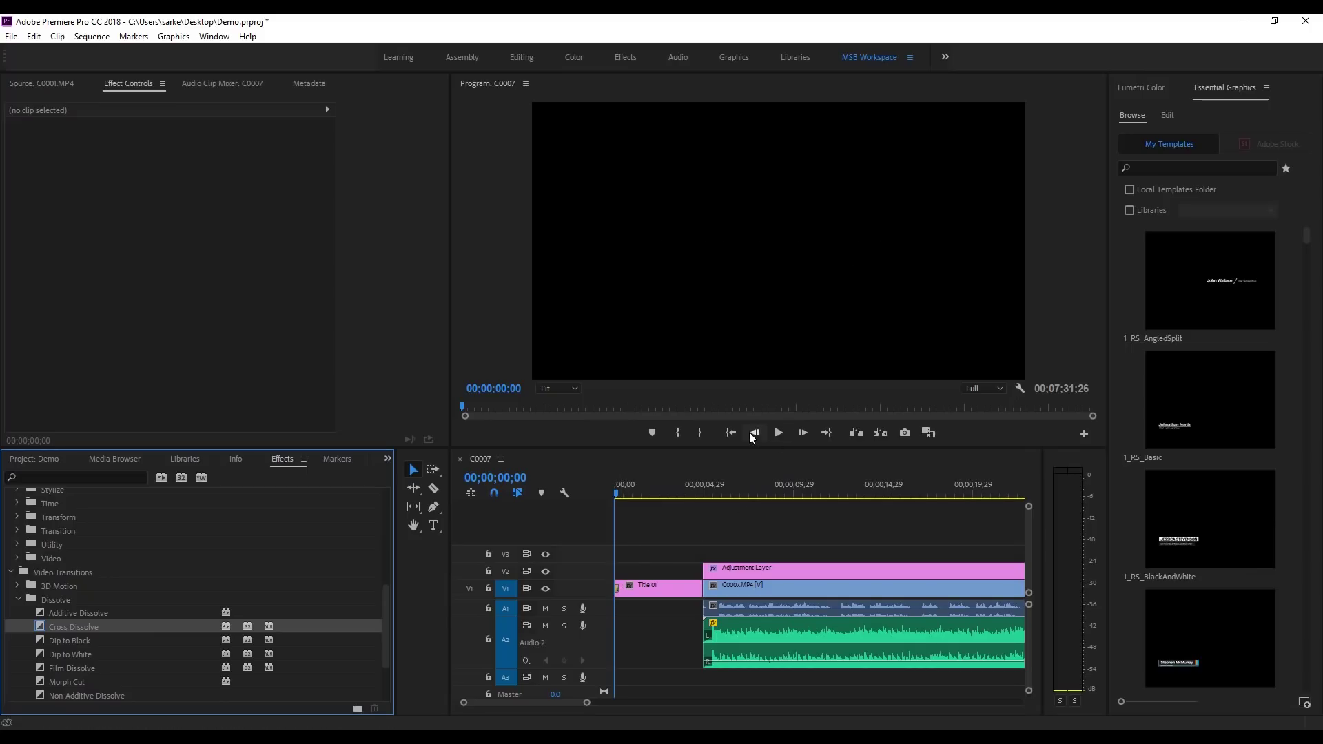
Step: Preview the title fade-in, stopping at 00;00;02;22, and zoom the timeline out
click(779, 432)
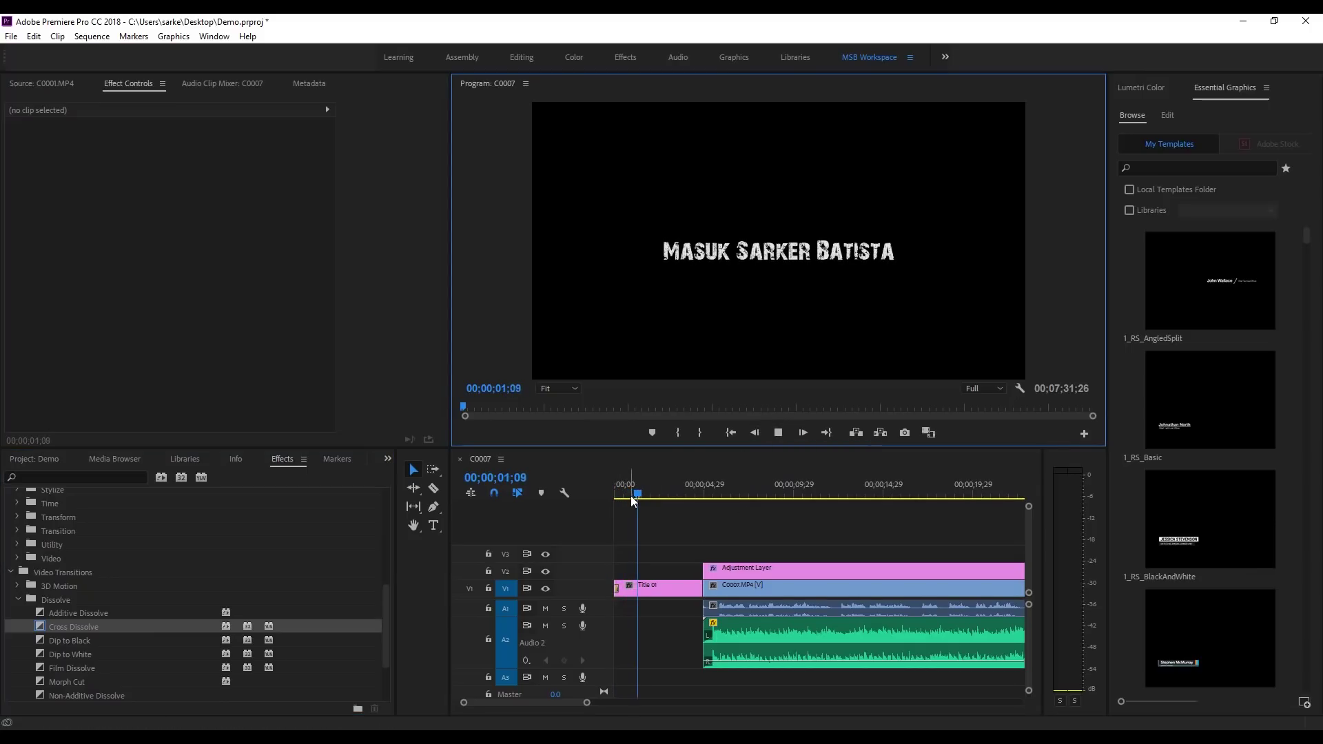
drag(639, 496, 565, 498)
click(780, 432)
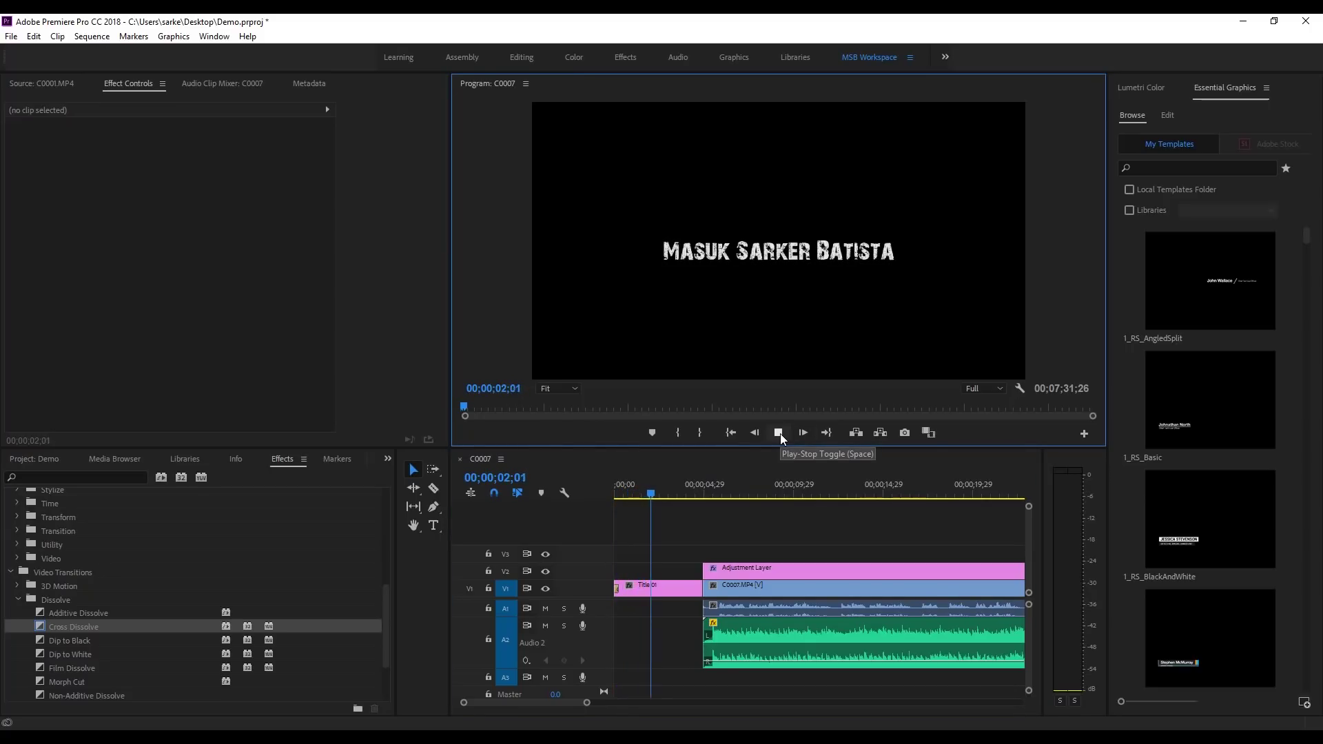
click(780, 433)
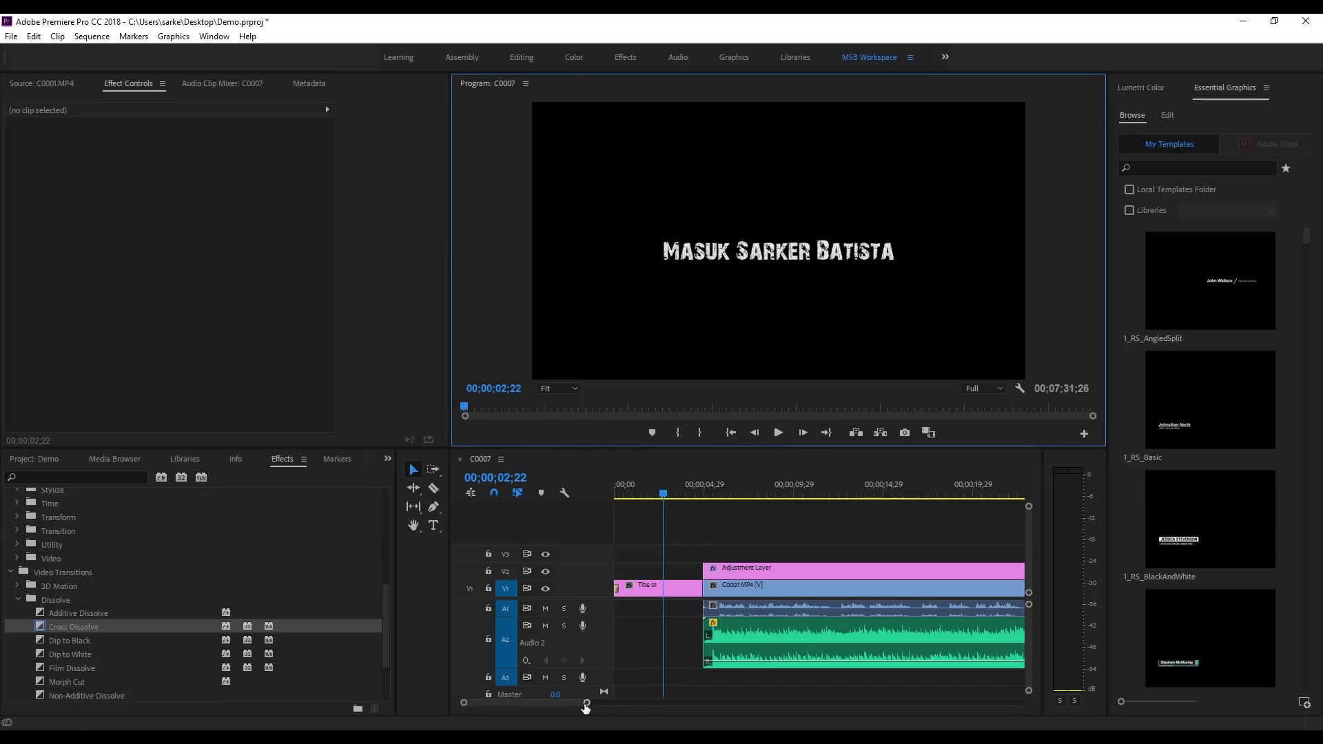
drag(588, 703, 831, 705)
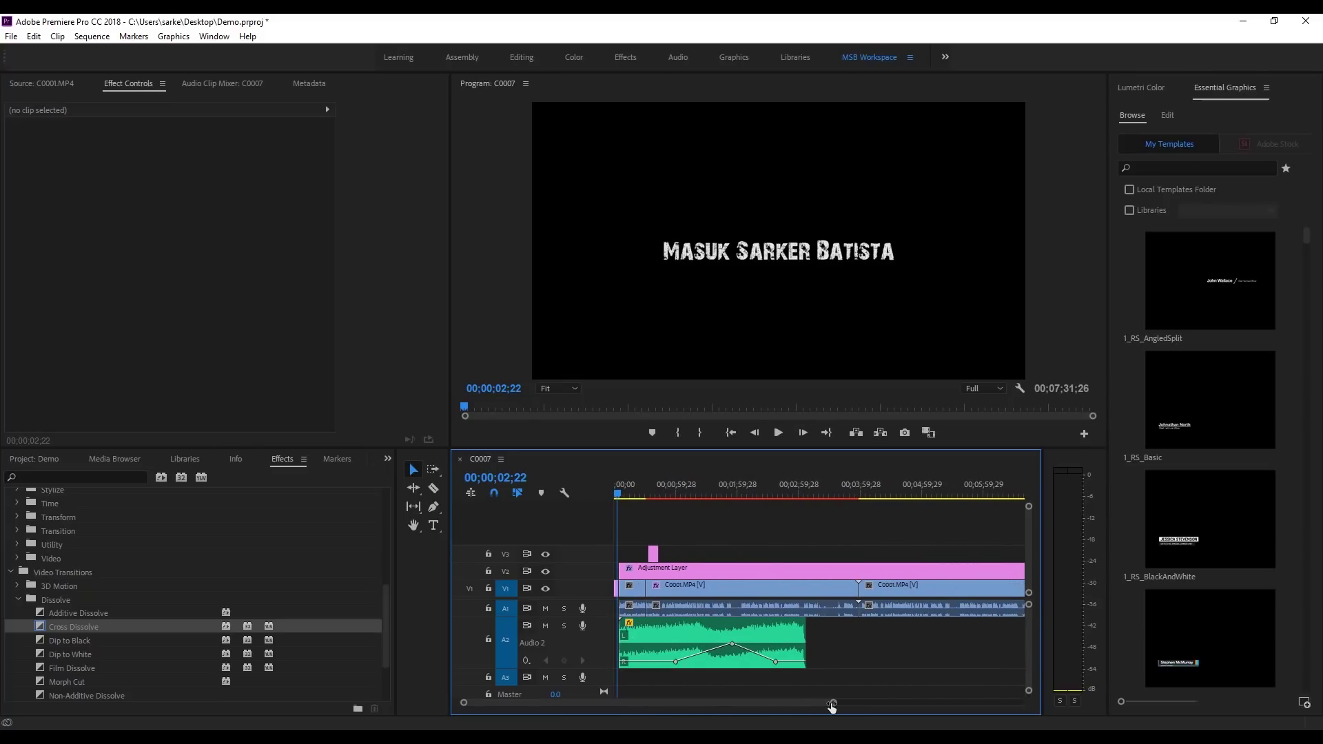
Step: Move the playhead to 00;03;36;11, zoom the timeline out, and open the File menu
click(784, 491)
click(836, 494)
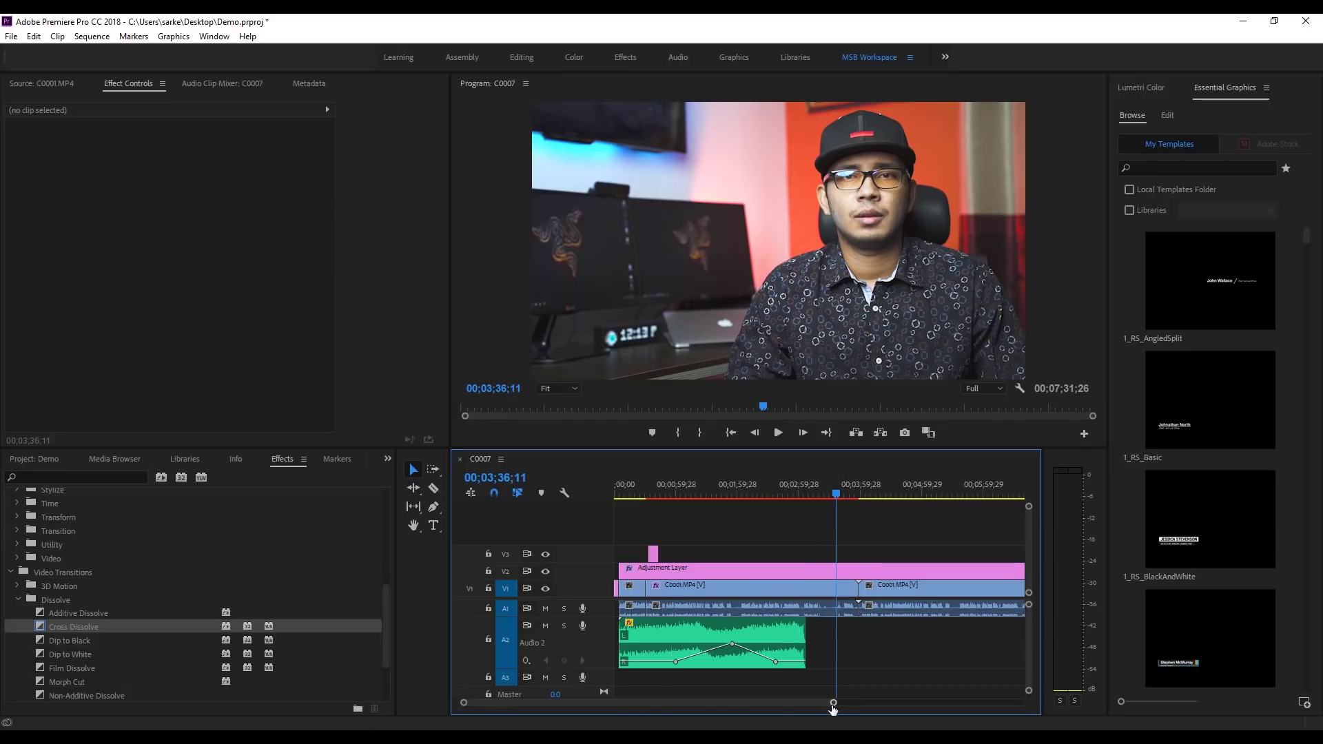
drag(833, 704, 896, 704)
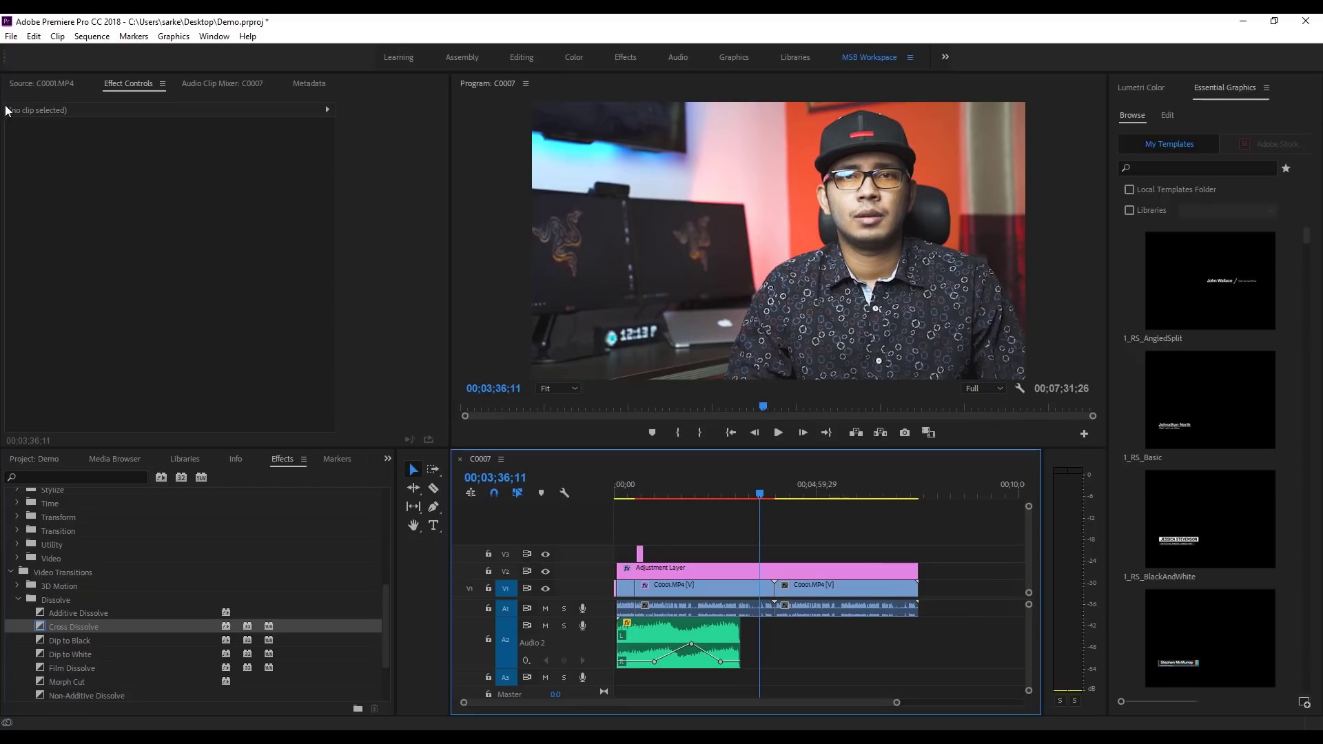
click(11, 36)
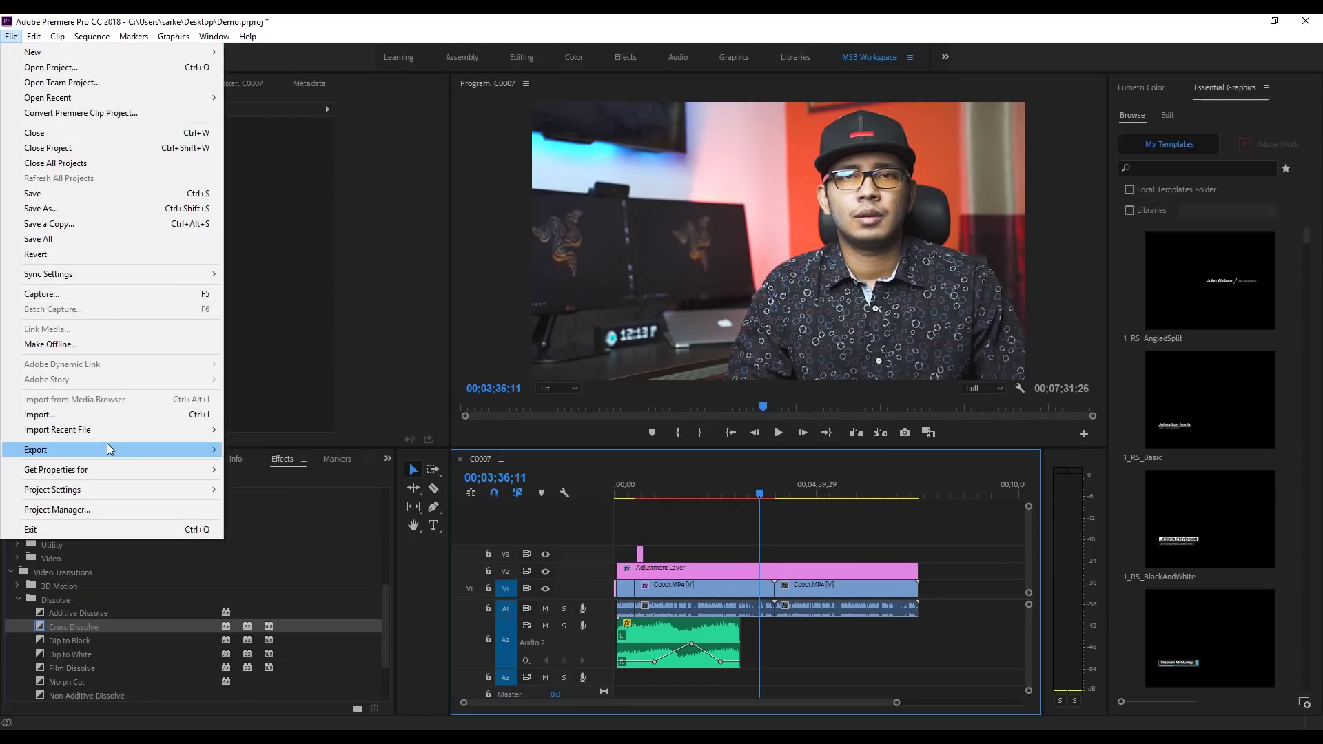
Step: Open Export Settings for C0007, keeping H.264 format and the Match Source - High bitrate preset
mouse_move(107, 445)
click(247, 449)
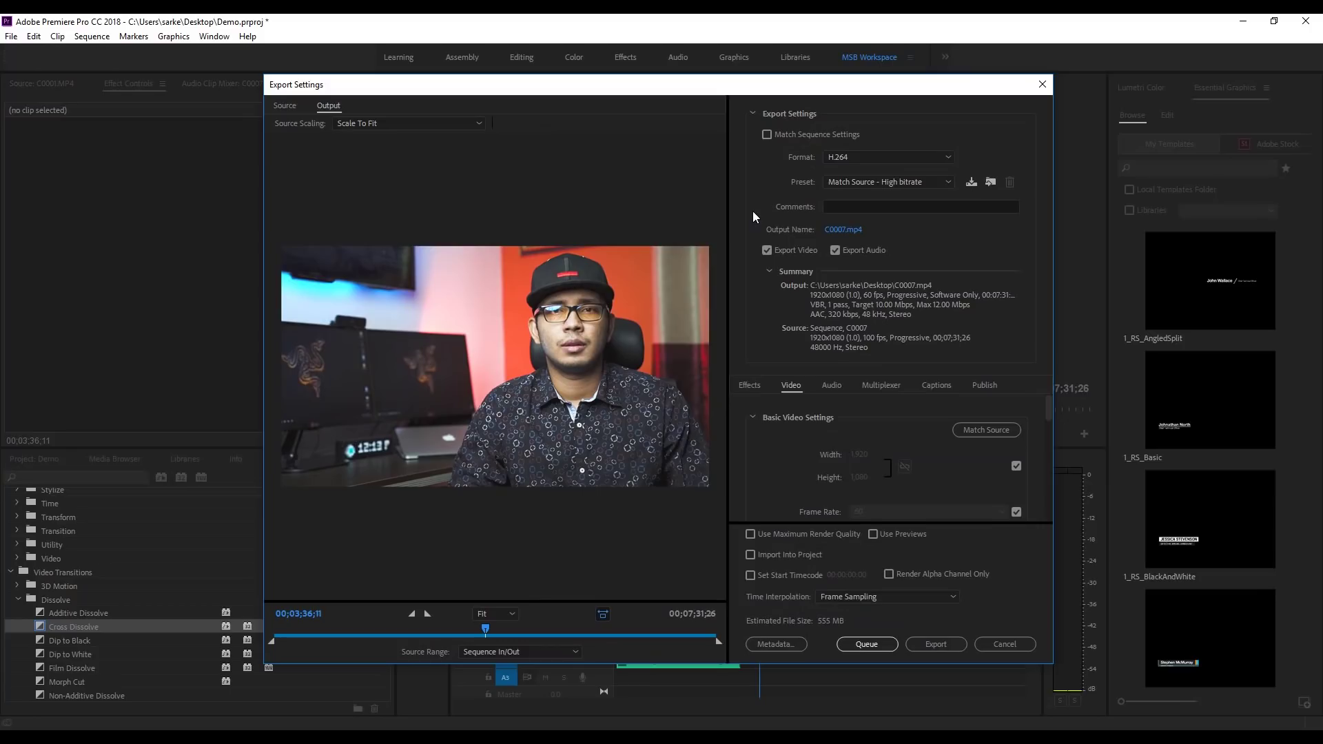
click(862, 157)
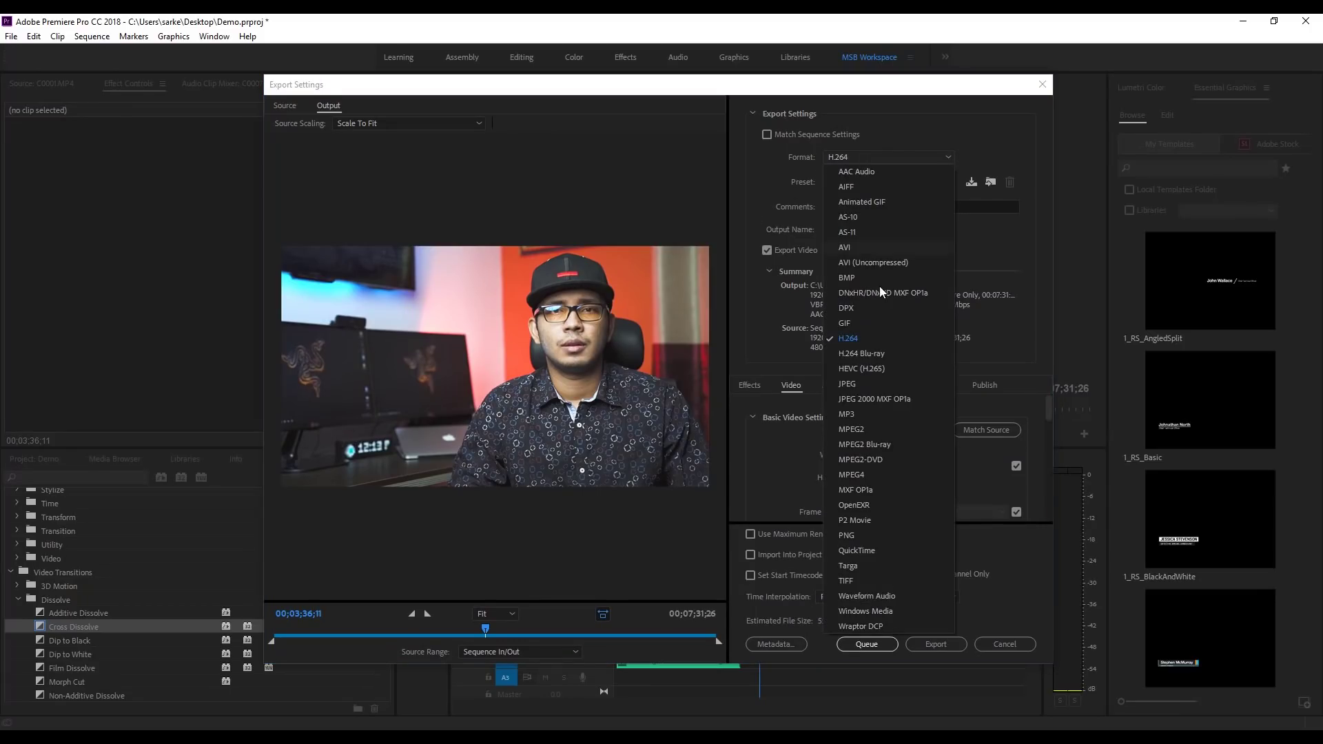
click(861, 341)
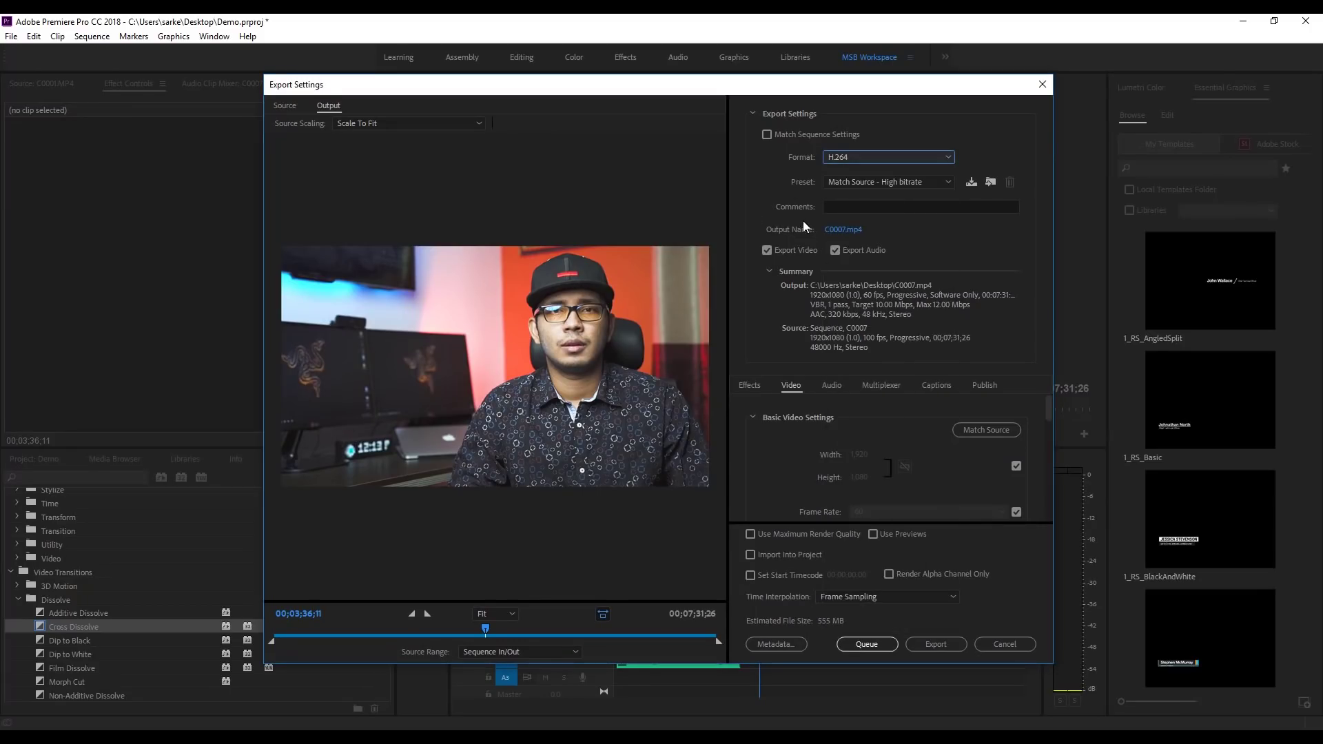
click(855, 183)
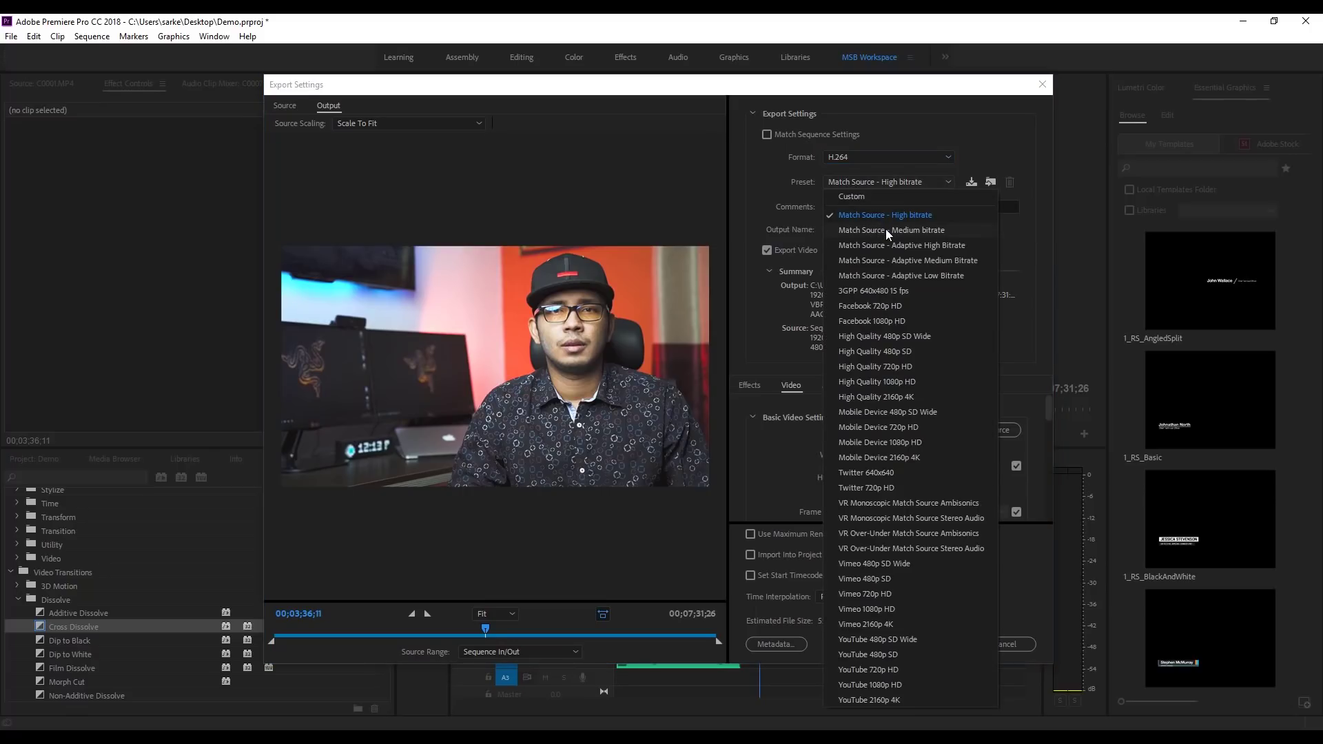
click(885, 216)
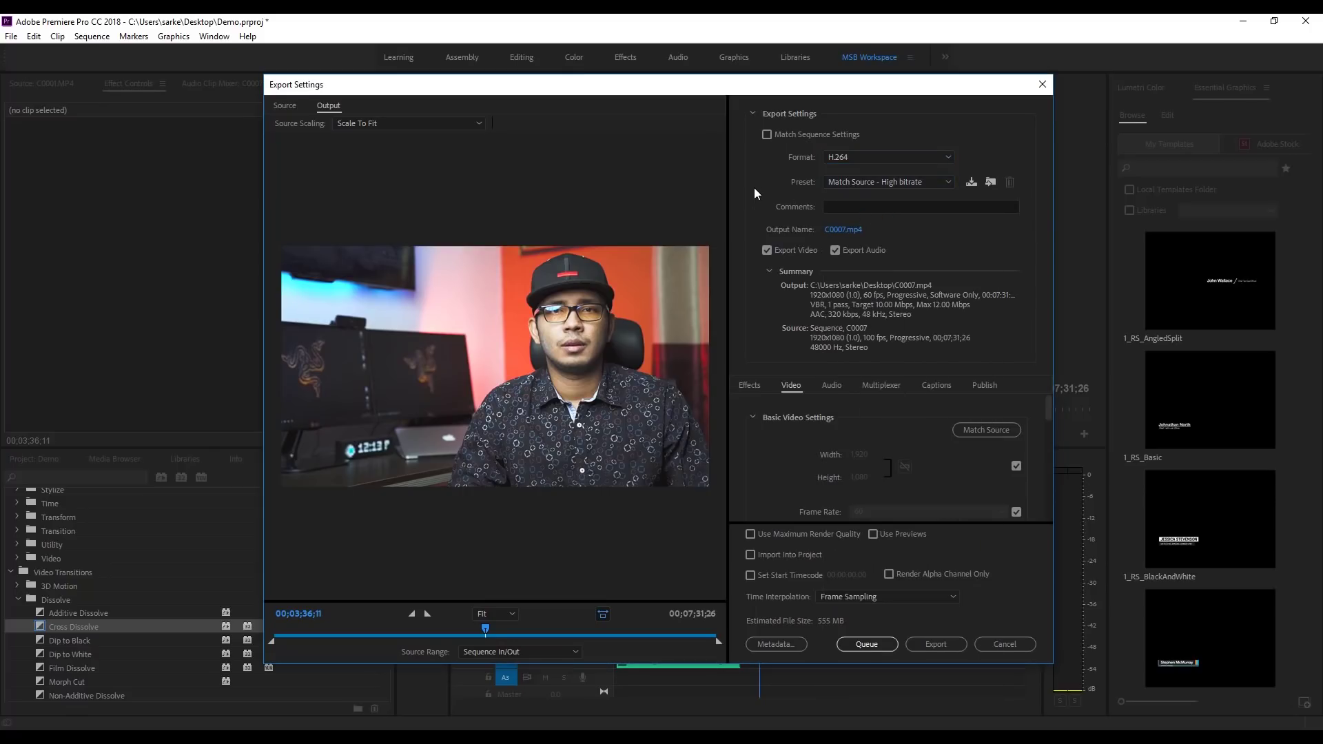
Step: Check the C0007.mp4 output location and close the Save As dialog unchanged
click(834, 231)
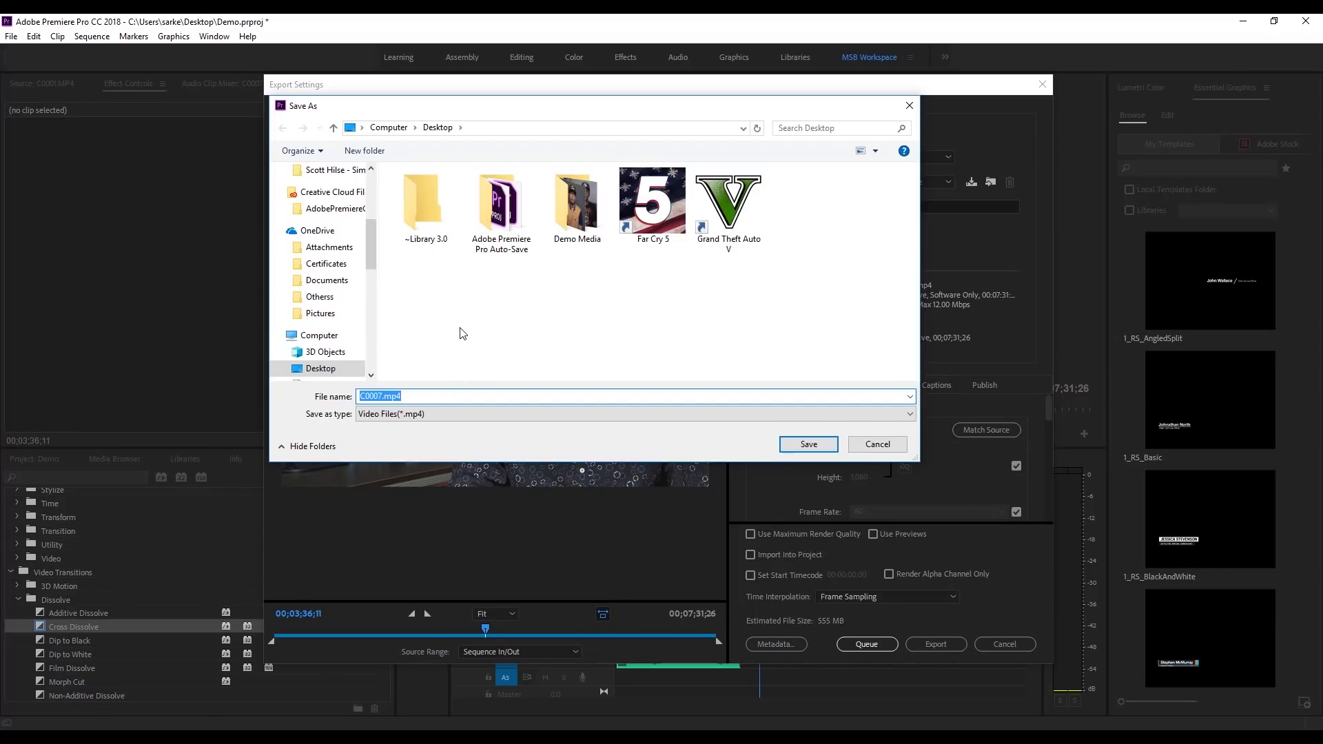
click(379, 398)
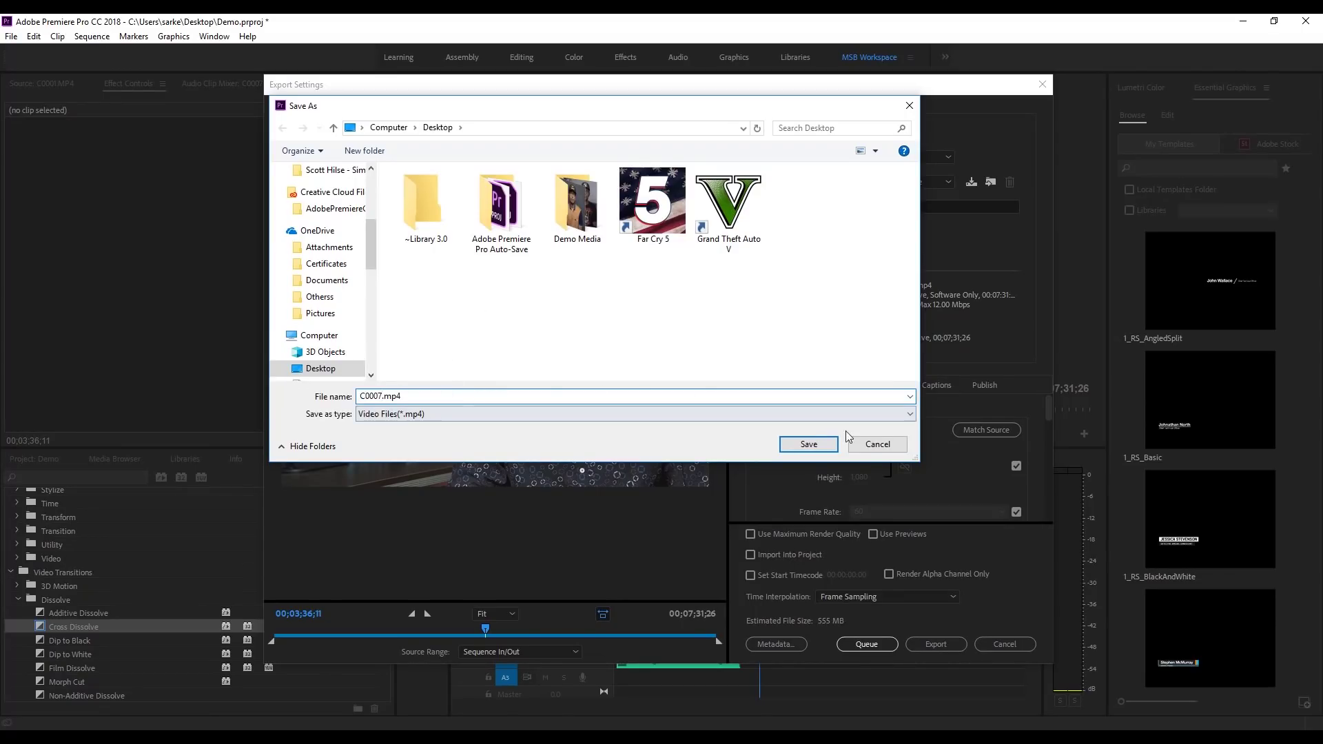
click(878, 443)
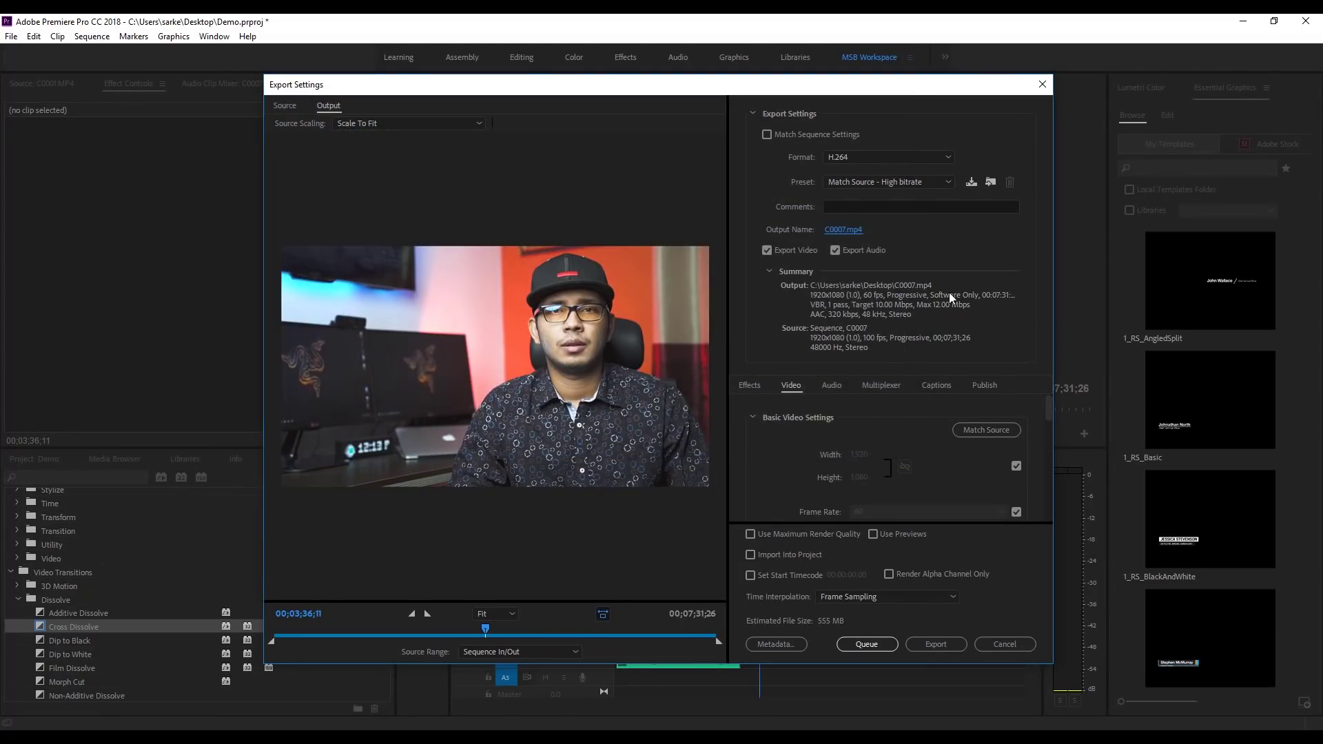
Step: Start exporting C0007 to MP4, then cancel the encode at 1%
scroll(883, 504, down, 1)
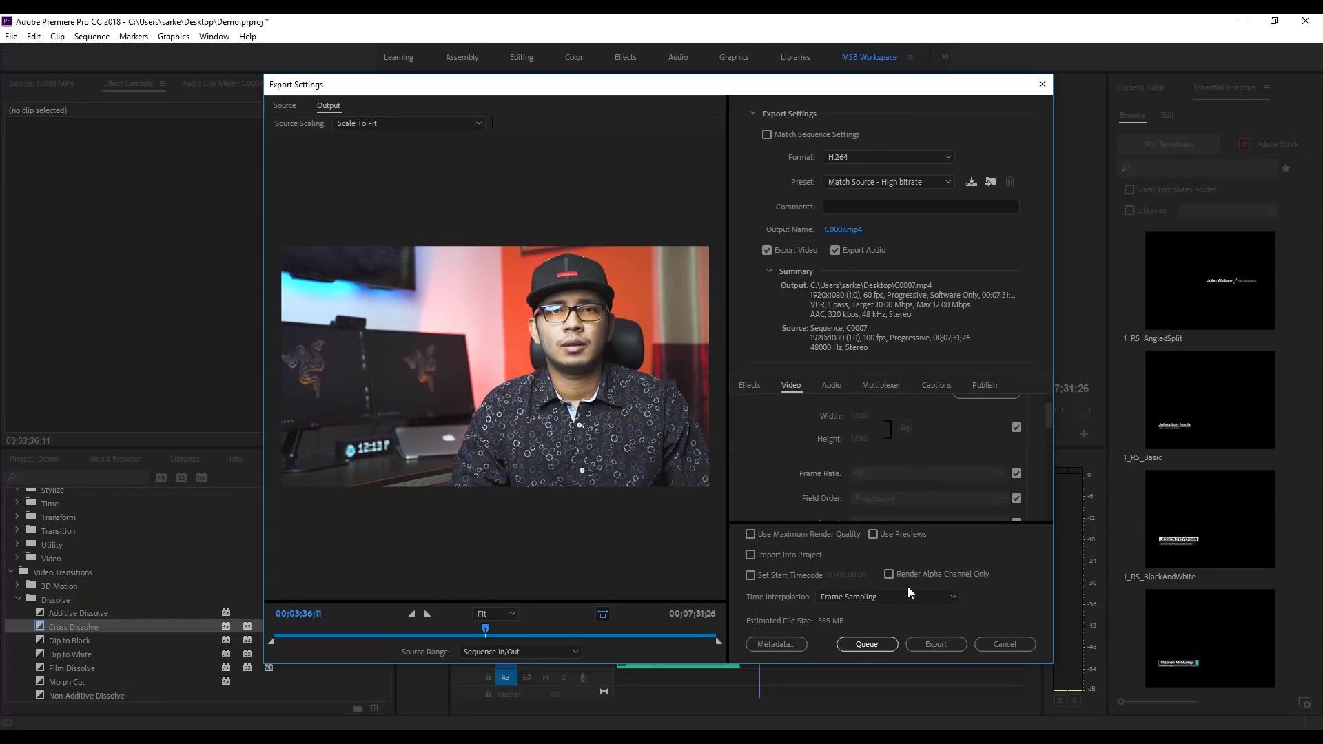
click(933, 644)
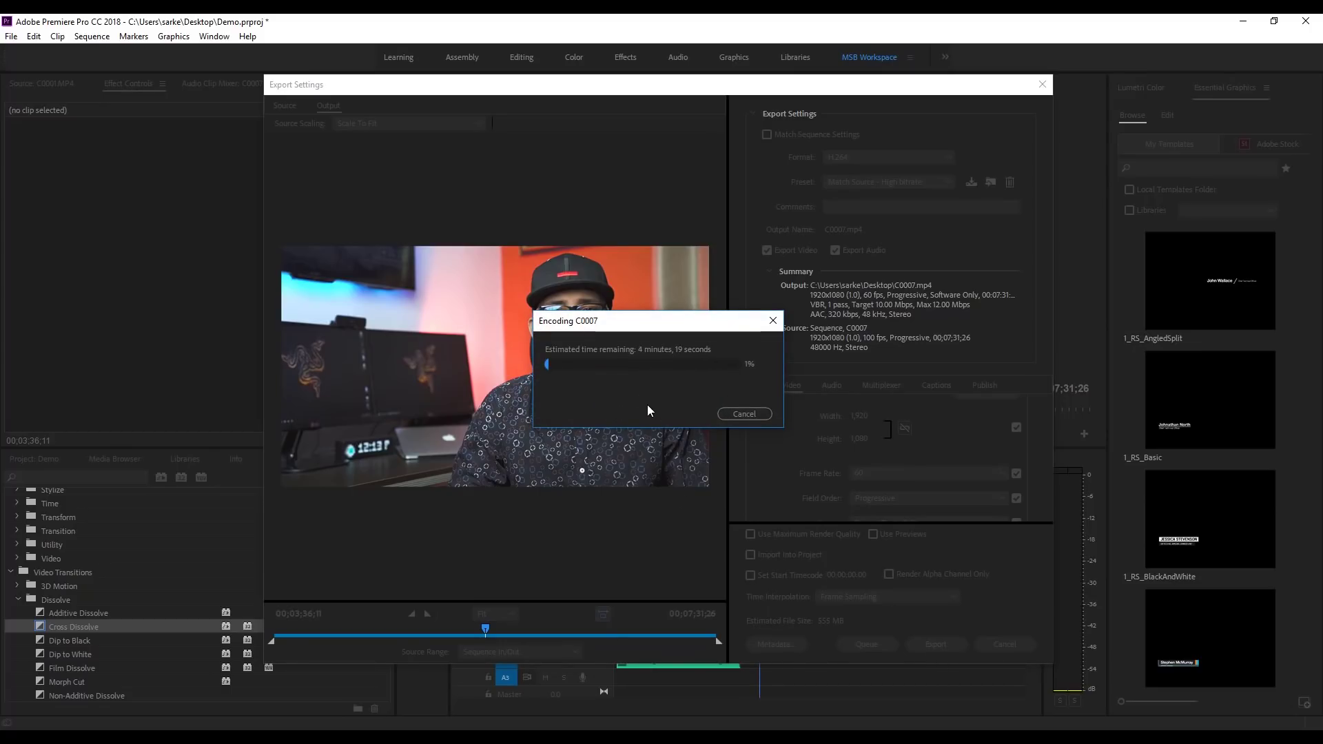
click(744, 414)
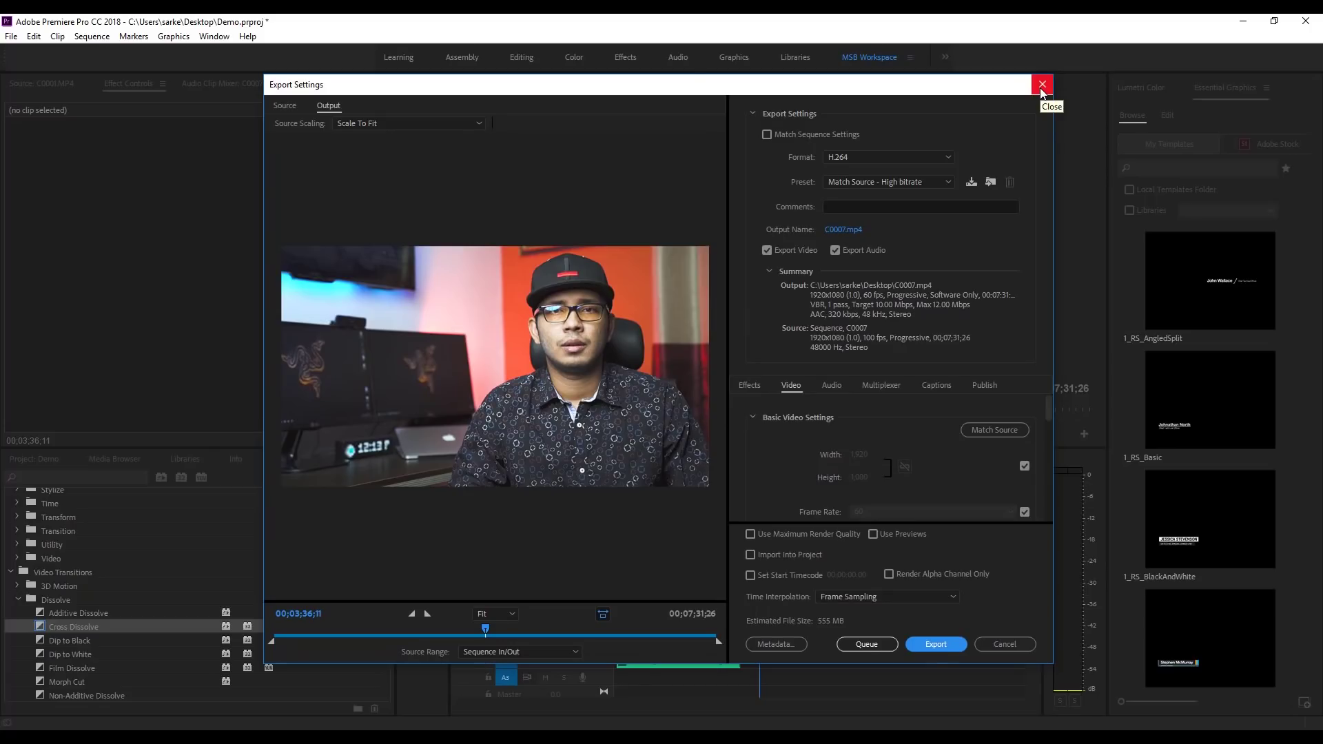
Step: Close Export Settings and toggle the Program monitor to full size and back
click(1042, 84)
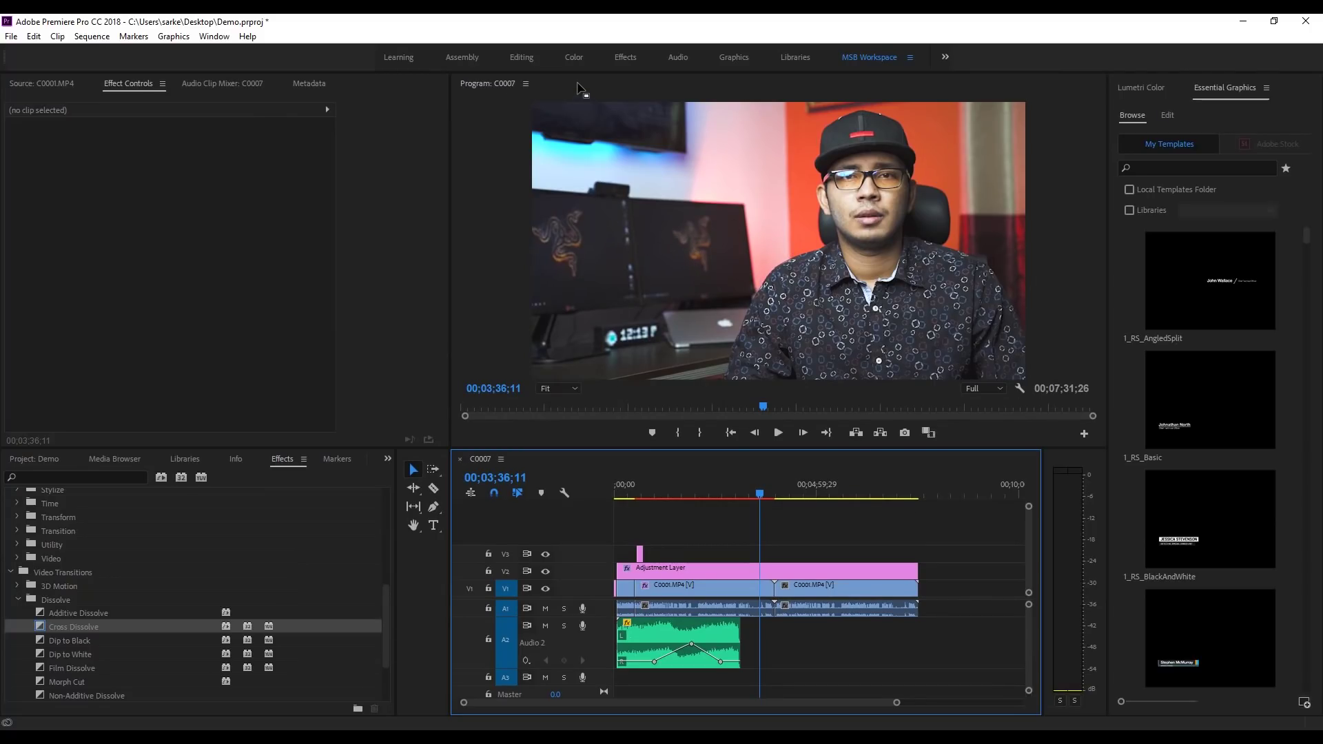
key(grave)
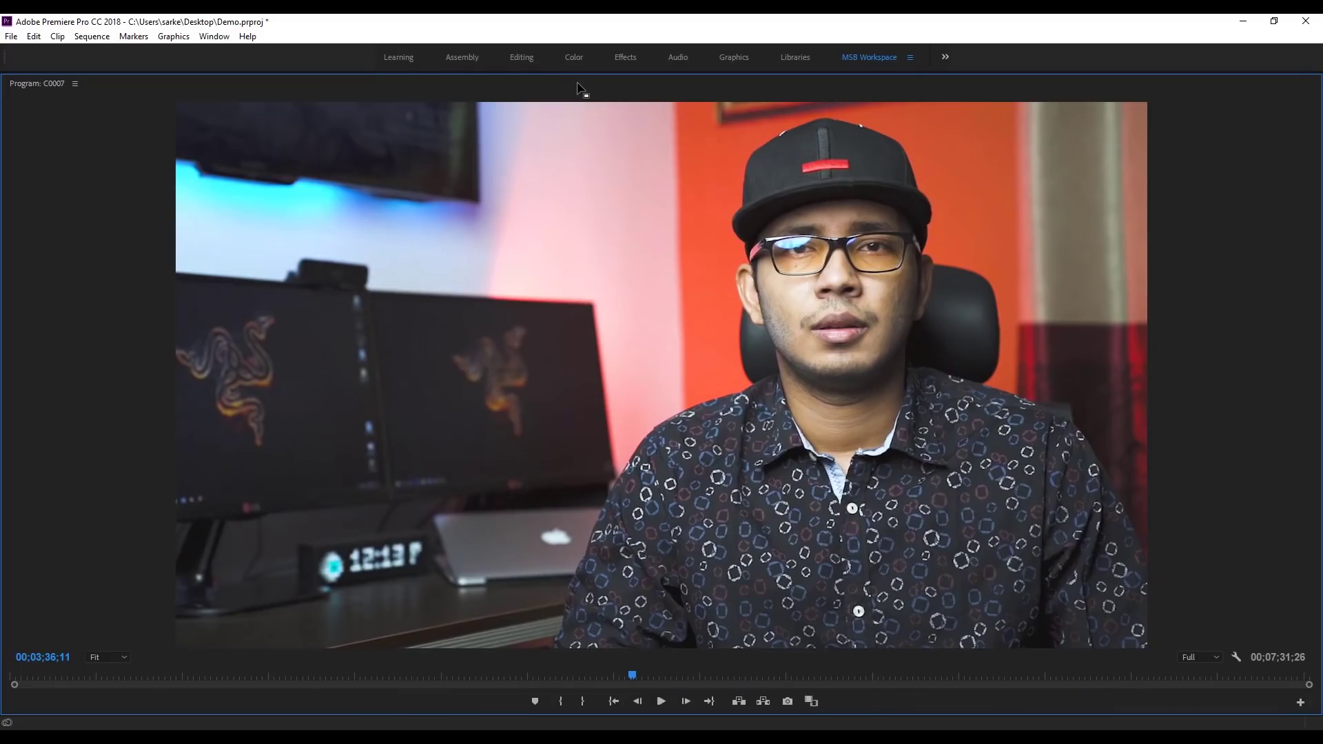
key(grave)
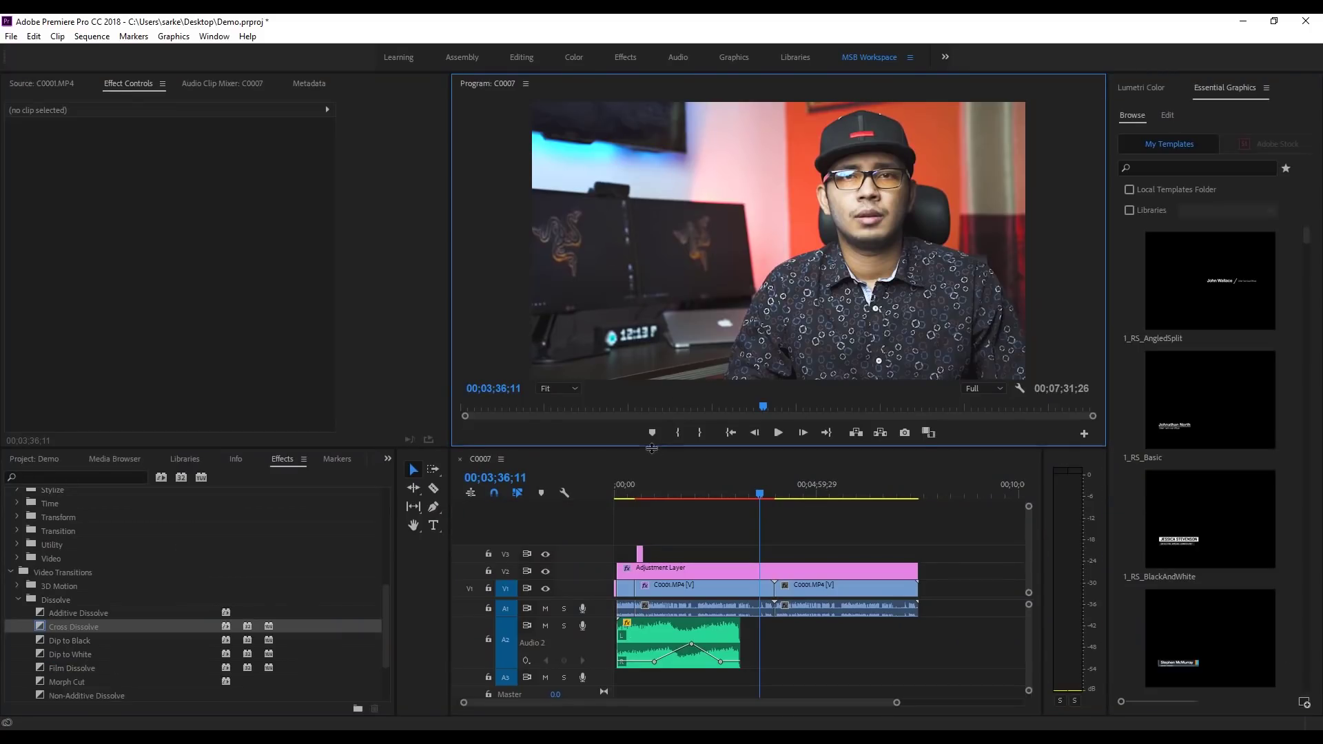
Step: Maximize the C0007 timeline panel, then restore the normal layout
click(650, 472)
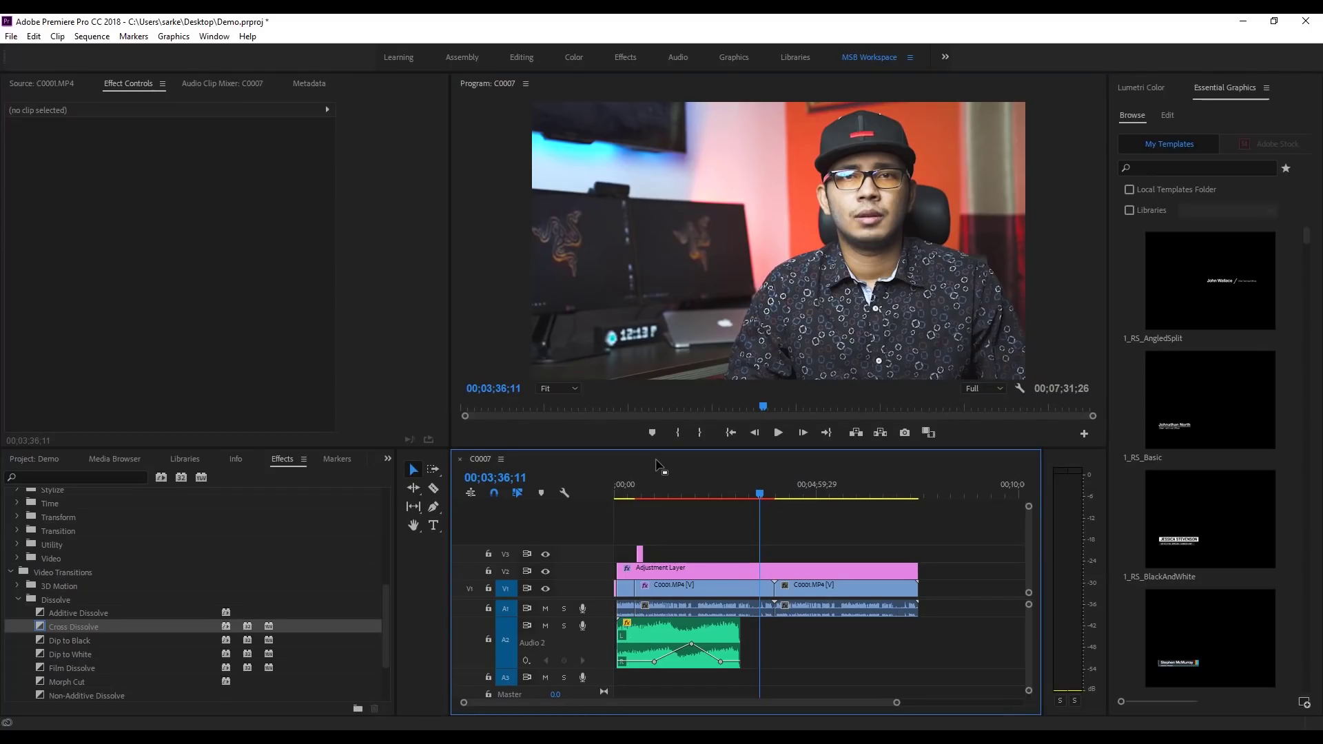
key(grave)
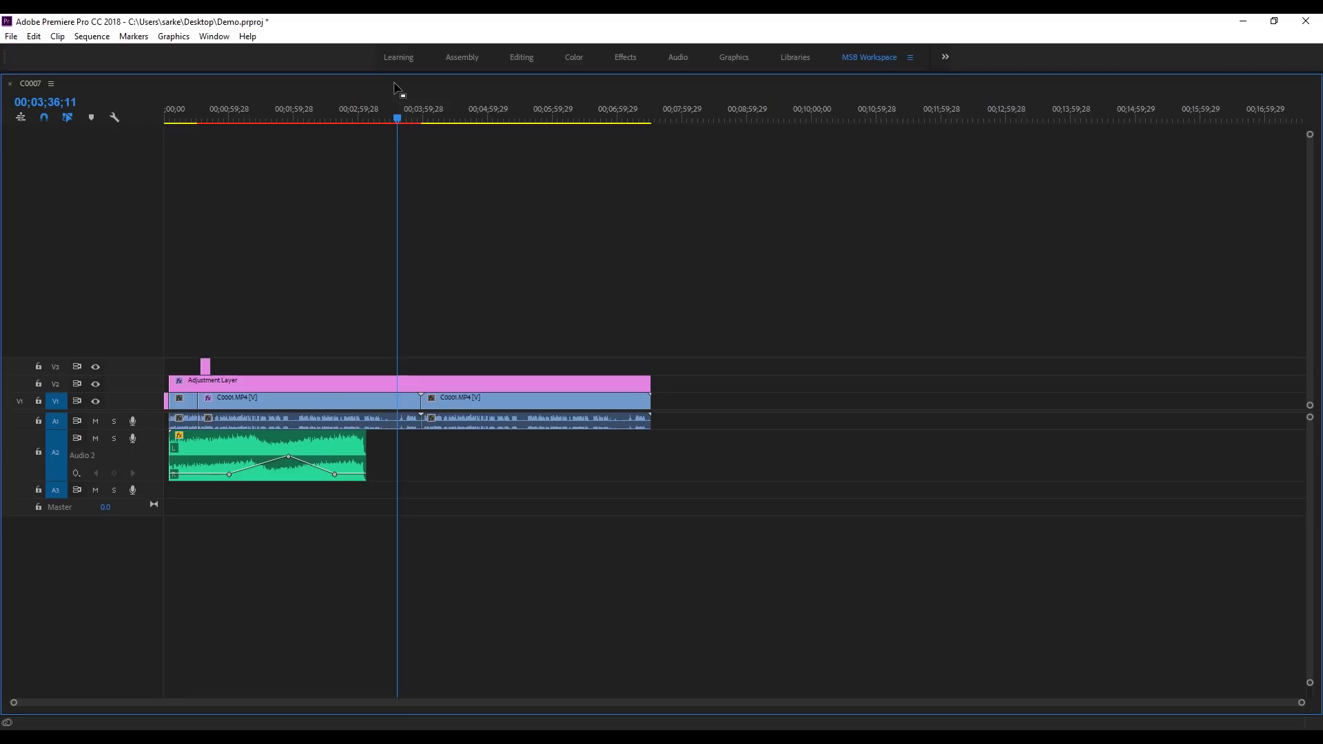
key(grave)
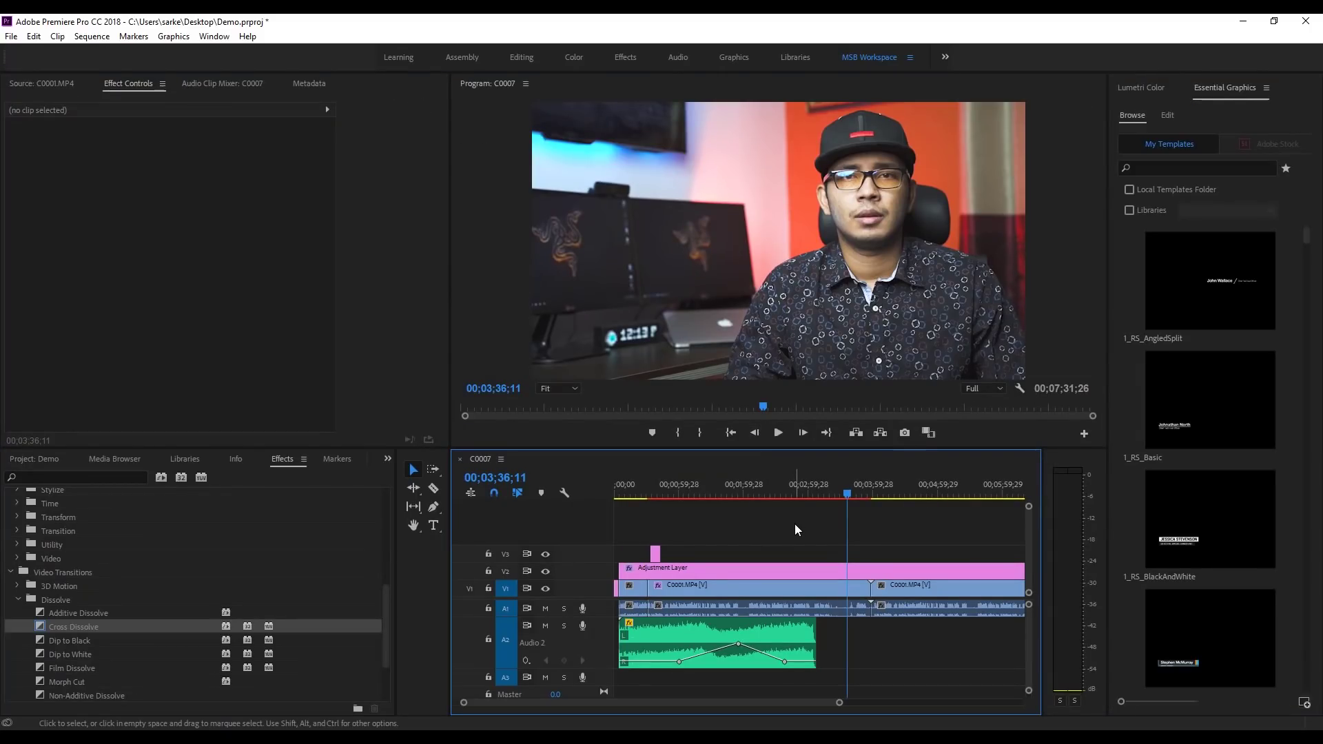